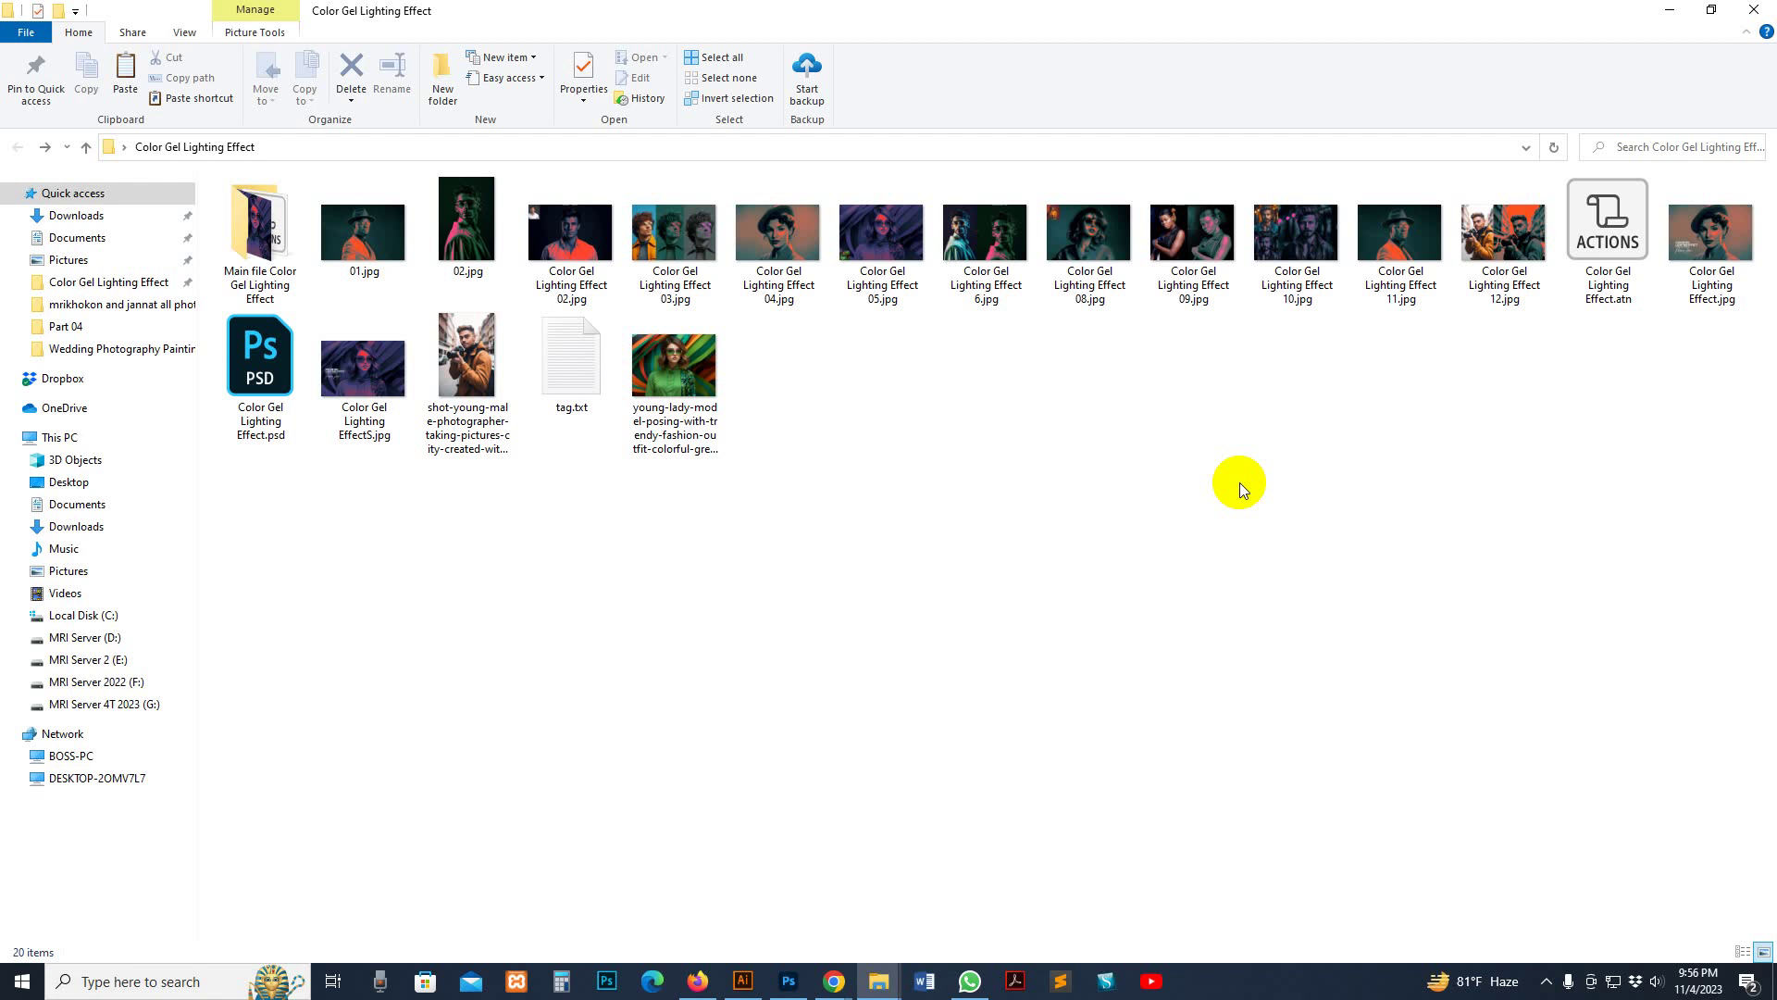
Browse the Color Gel Lighting Effect sample images, starting from Color Gel Lighting Effect 02.jpg, and close the viewer
left_click(571, 264)
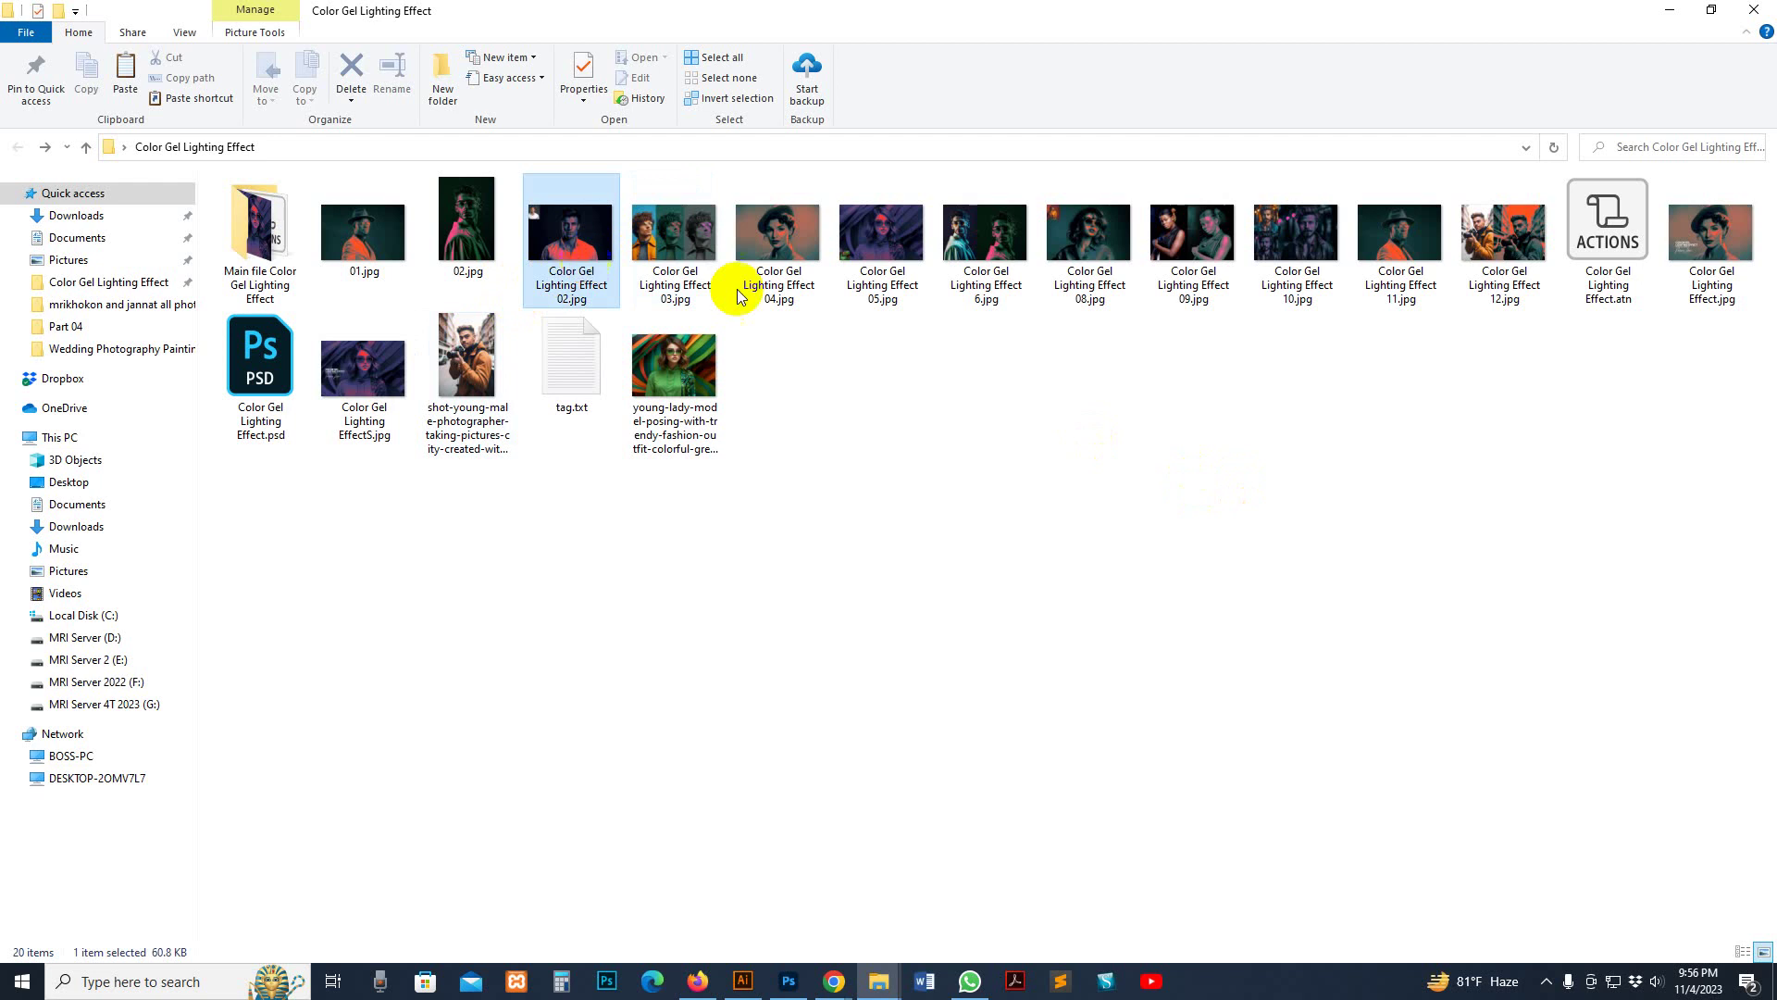
key("Return")
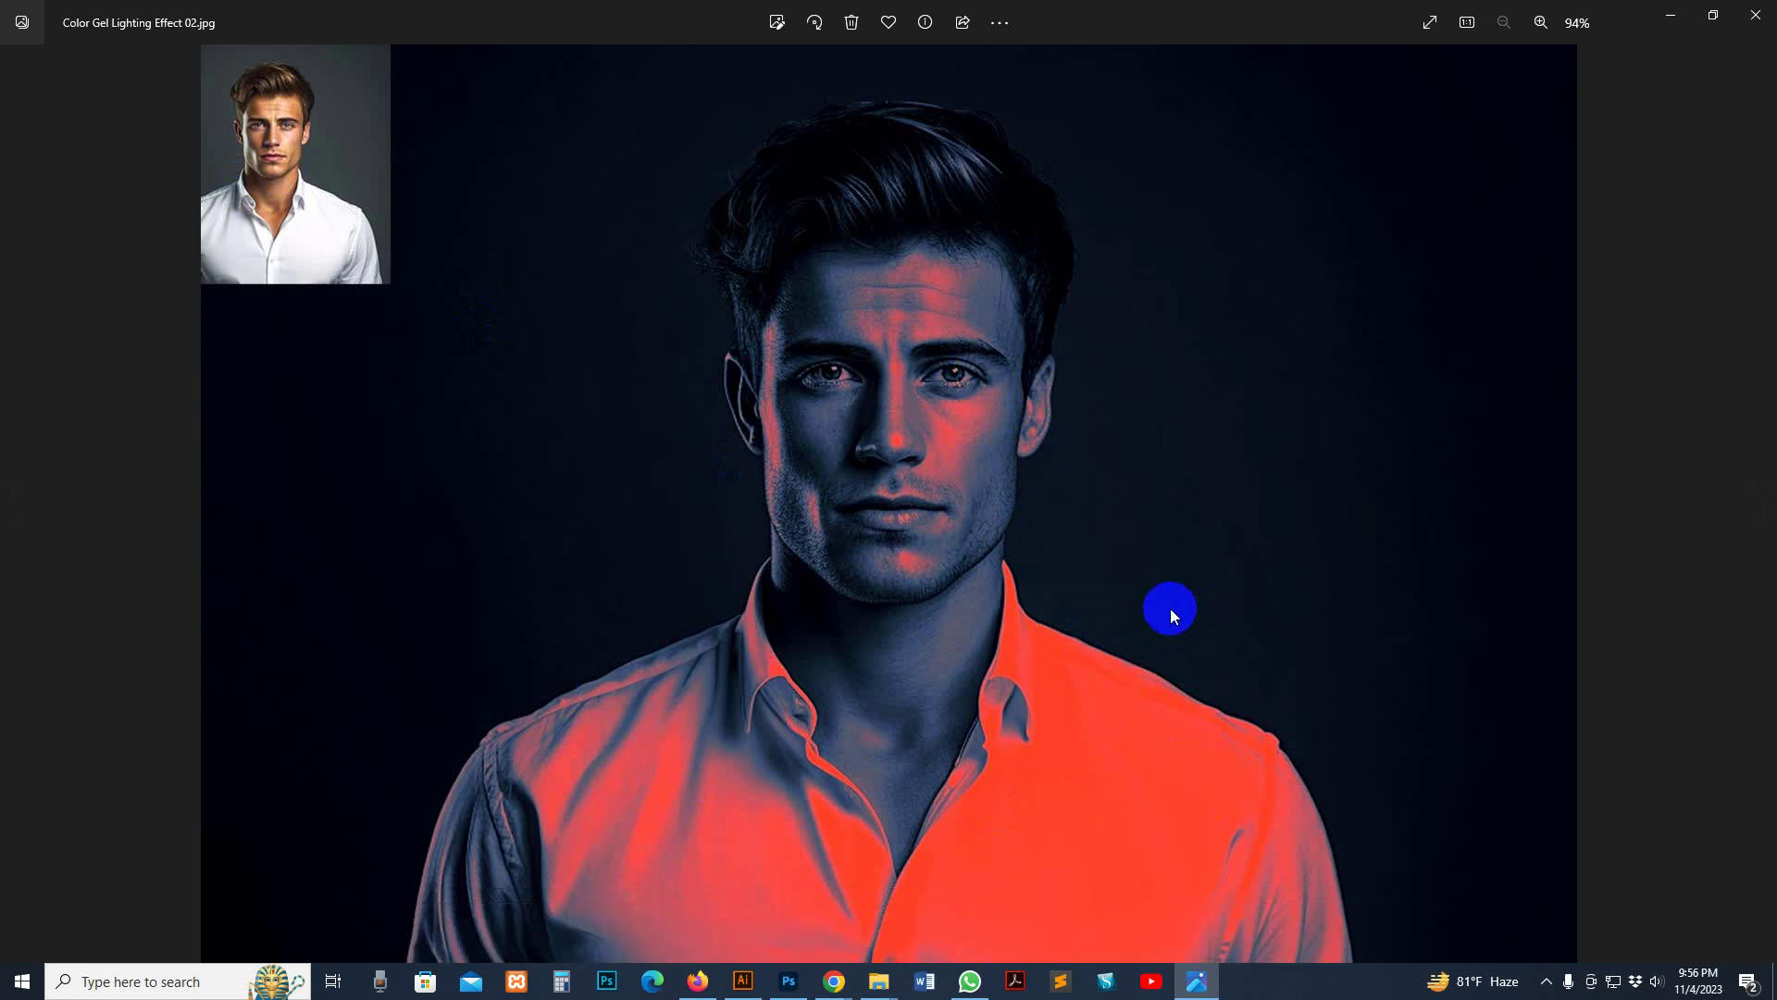
key("Right")
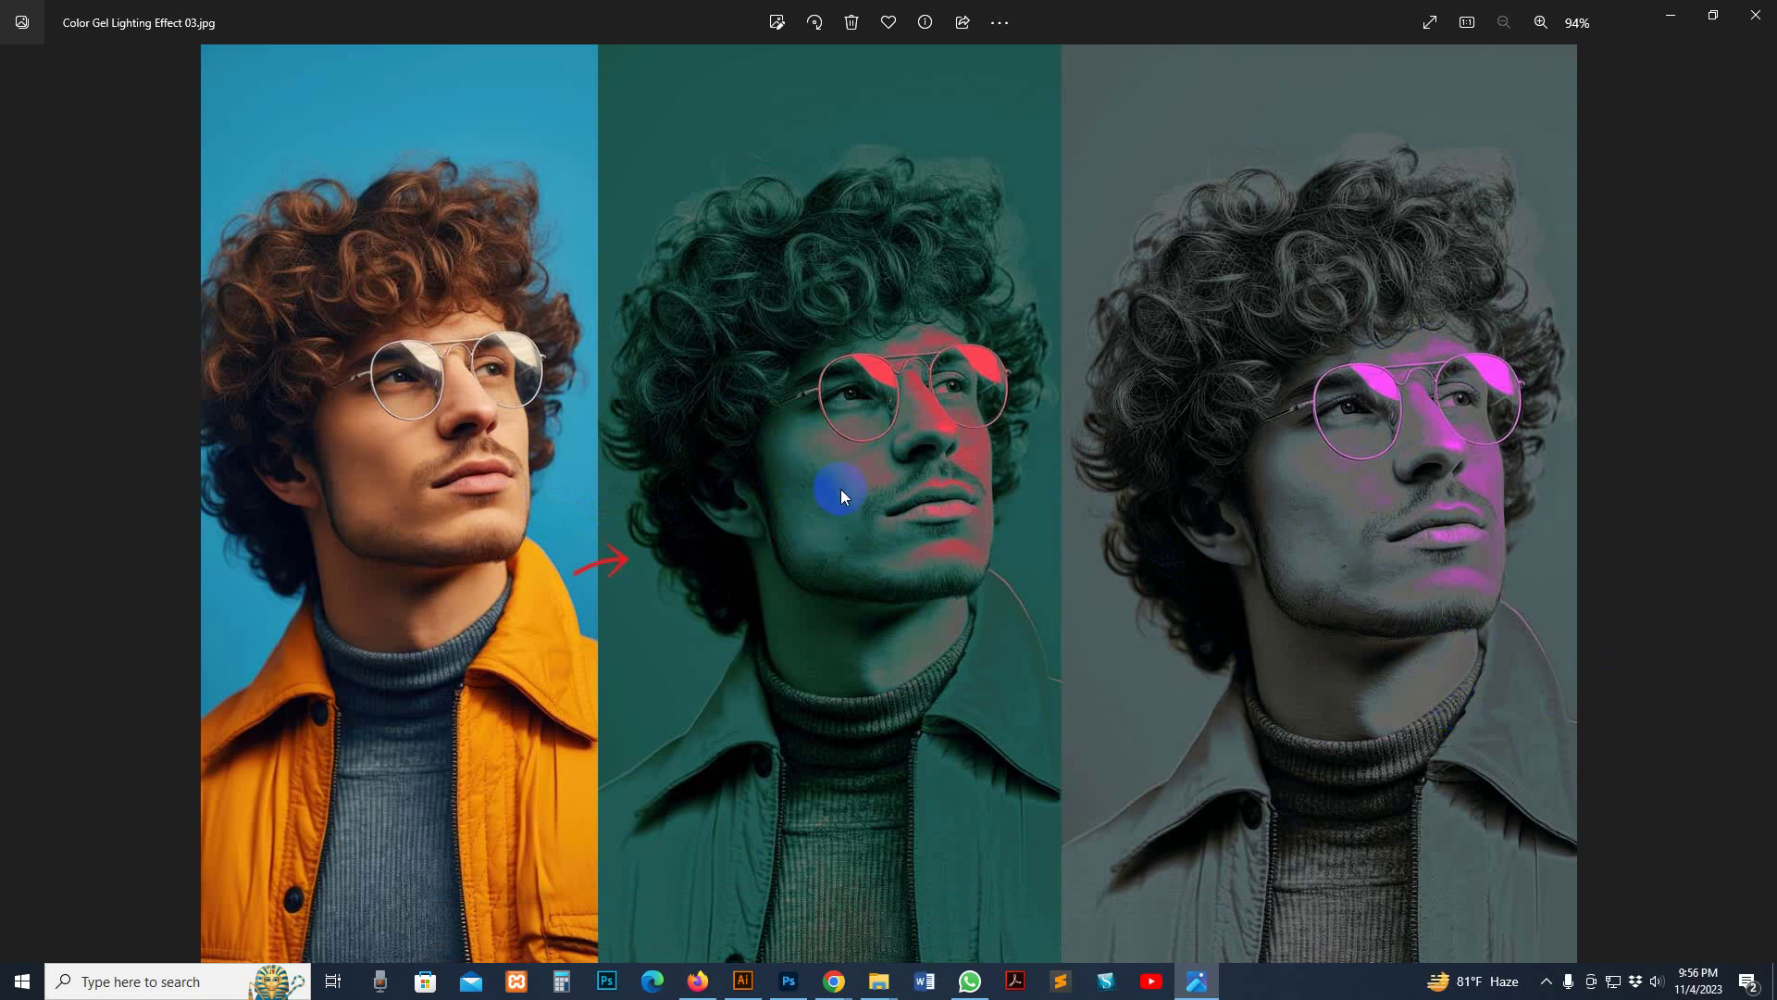
scroll(936, 547, "down", 1)
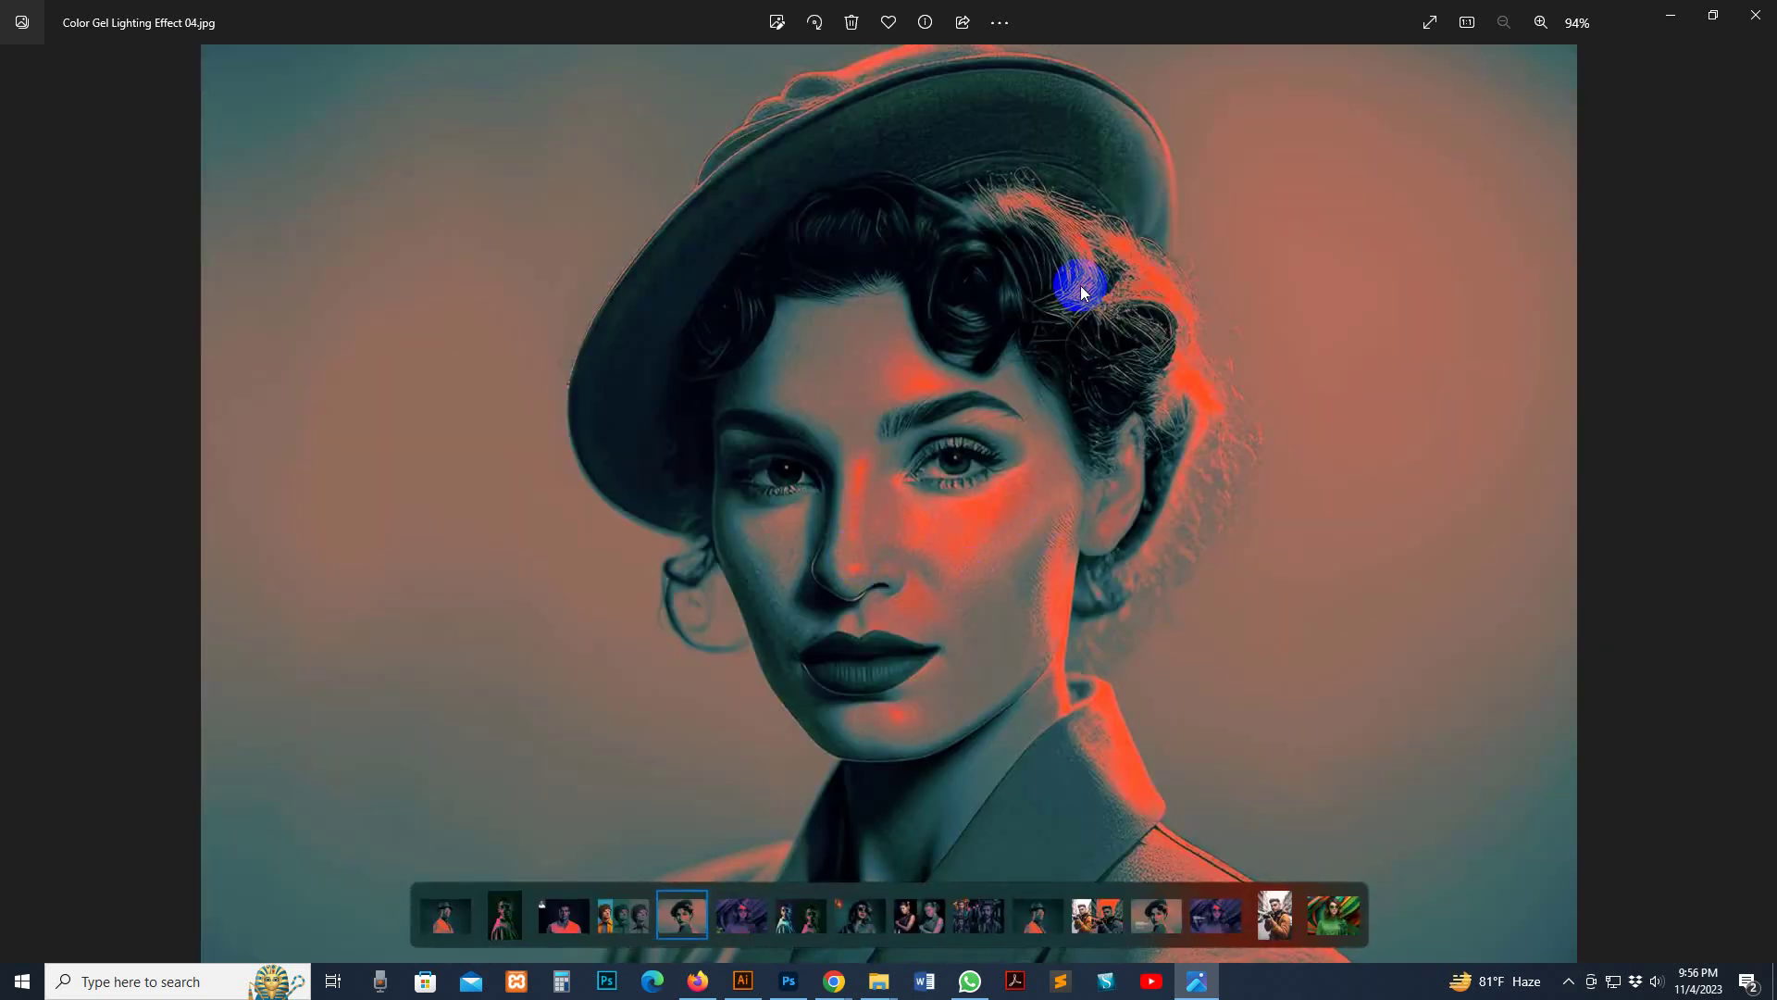
scroll(986, 553, "down", 1)
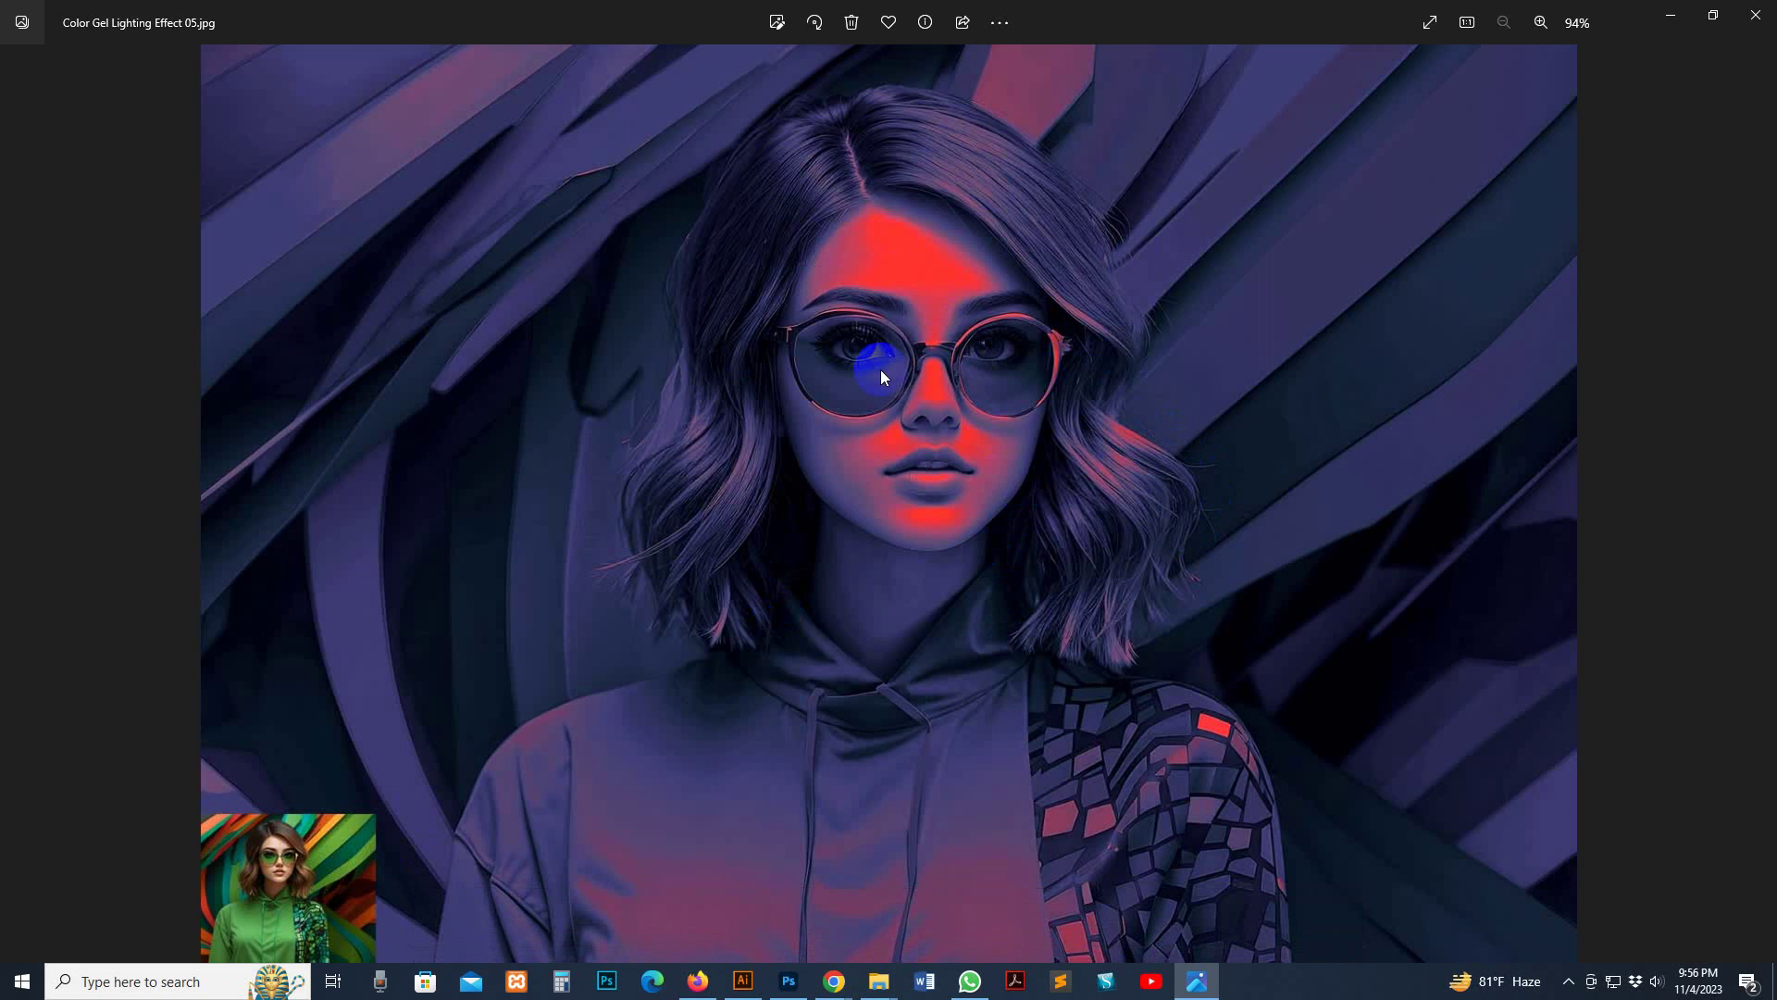
scroll(1169, 547, "down", 1)
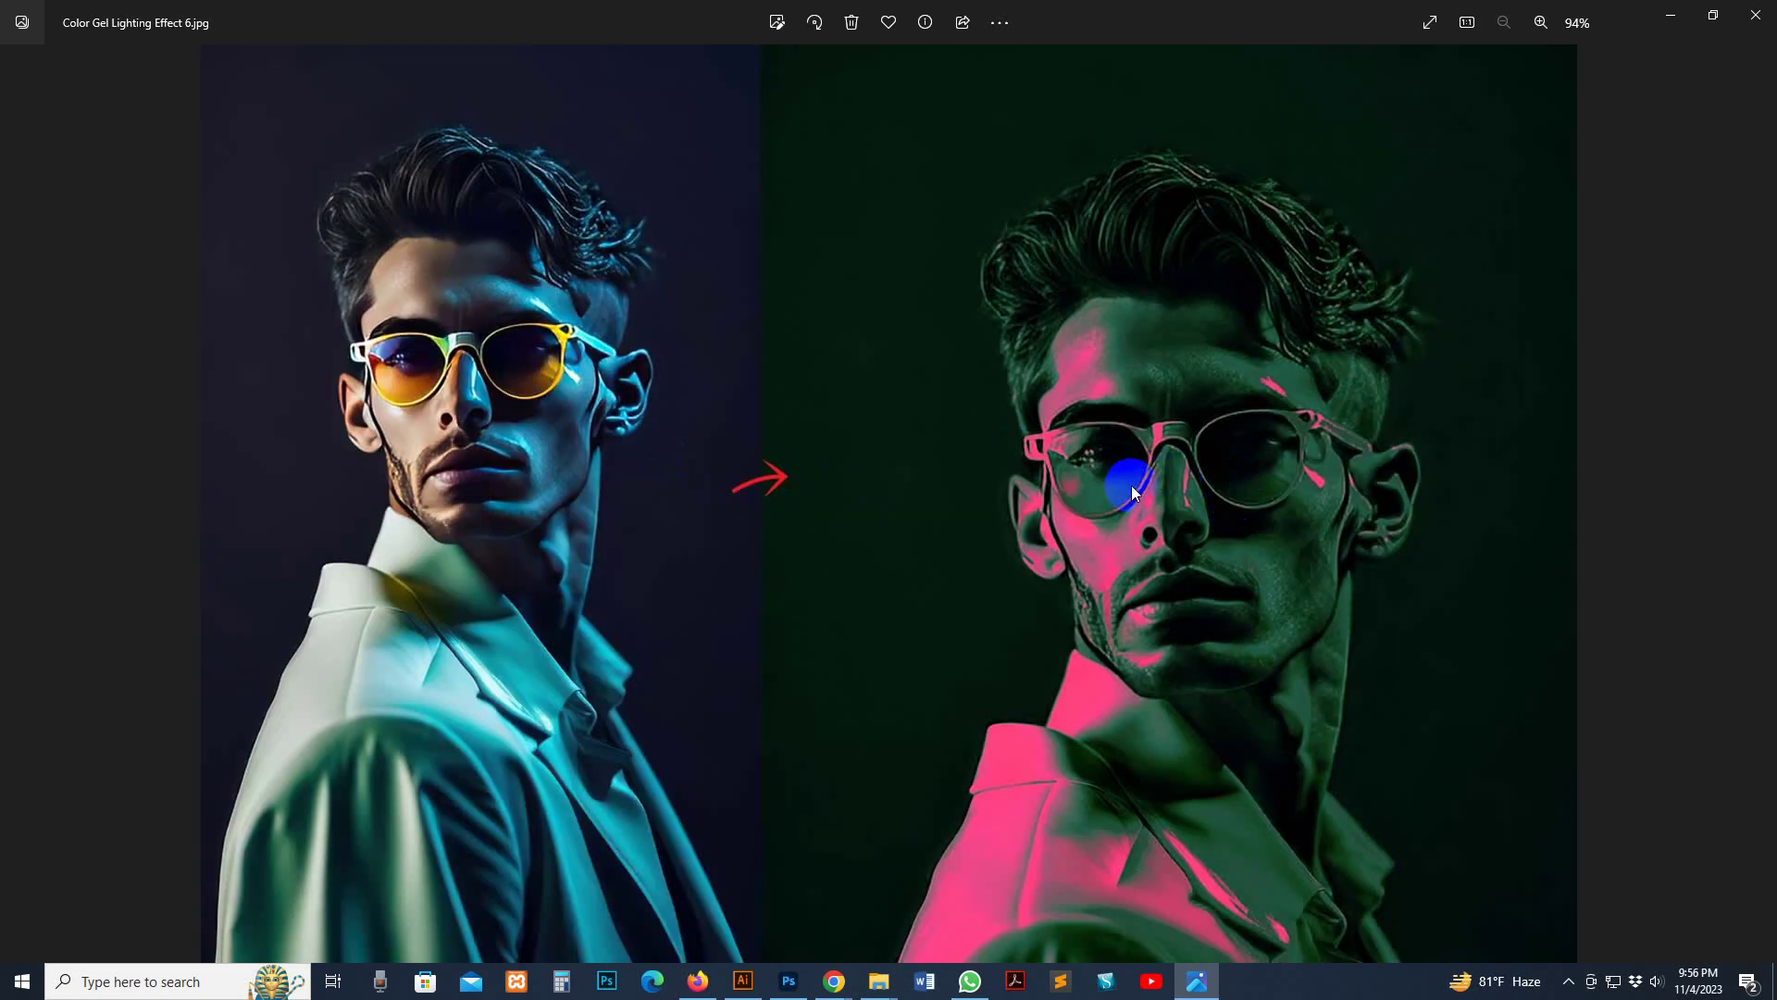
scroll(1135, 472, "down", 1)
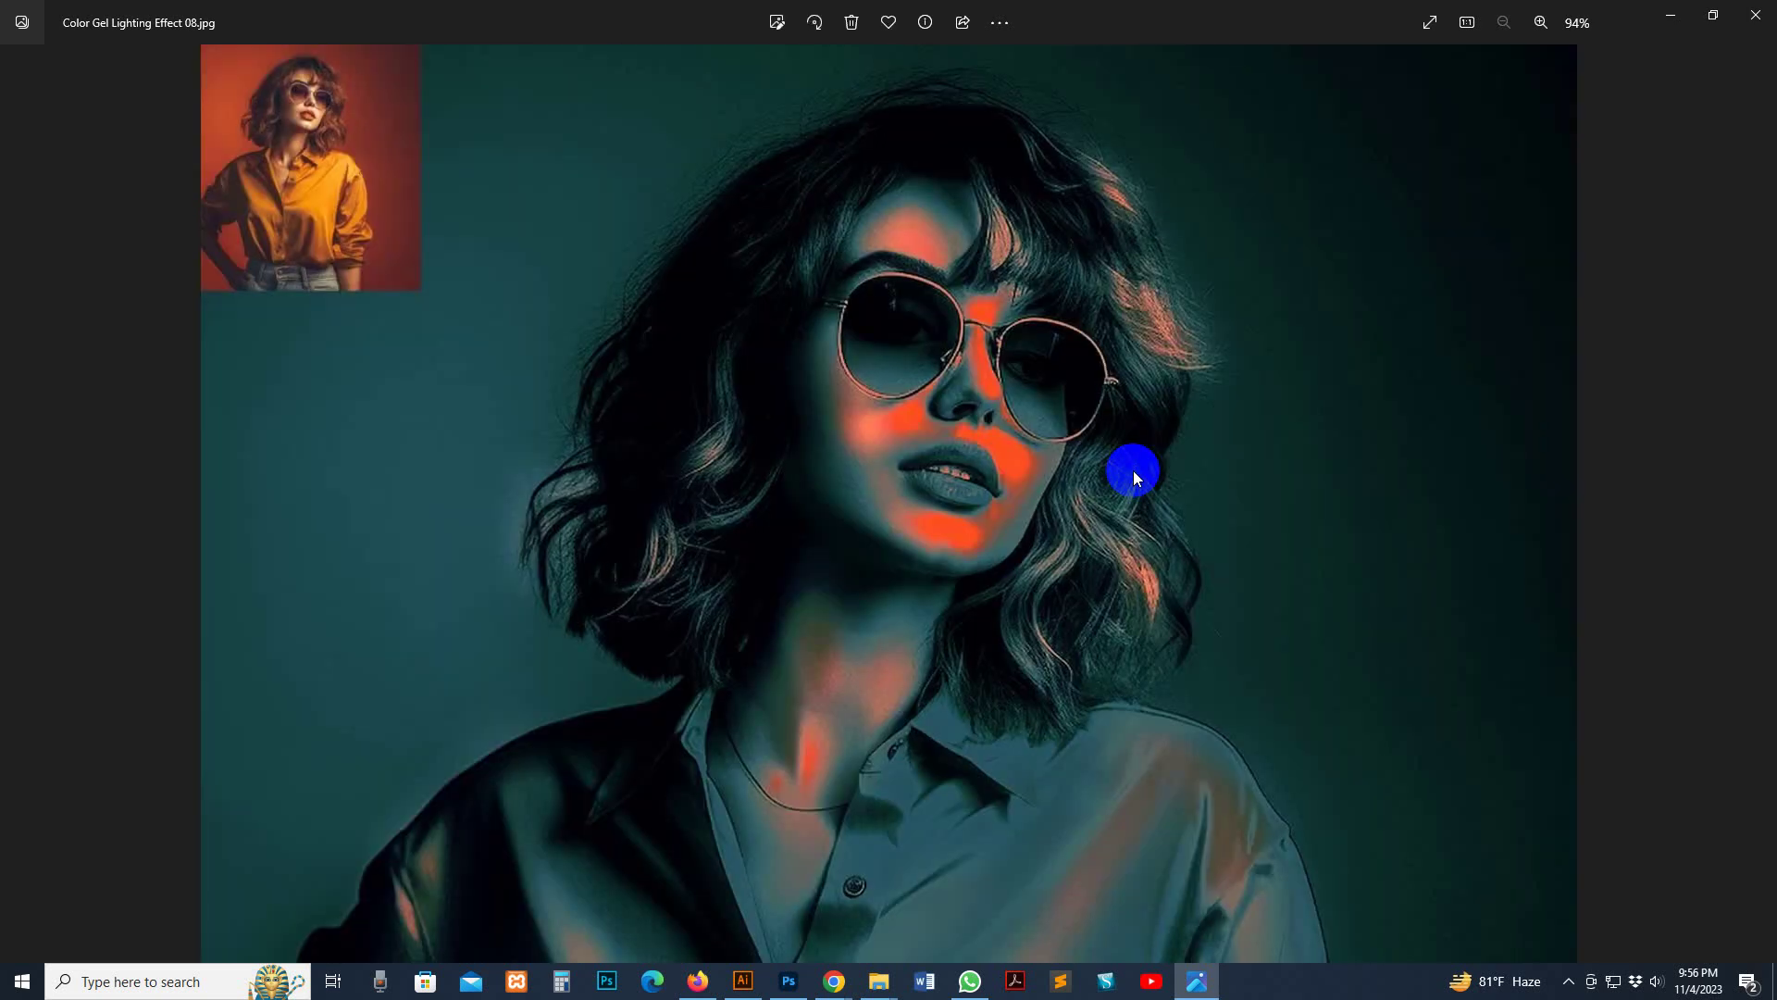
scroll(1130, 445, "down", 1)
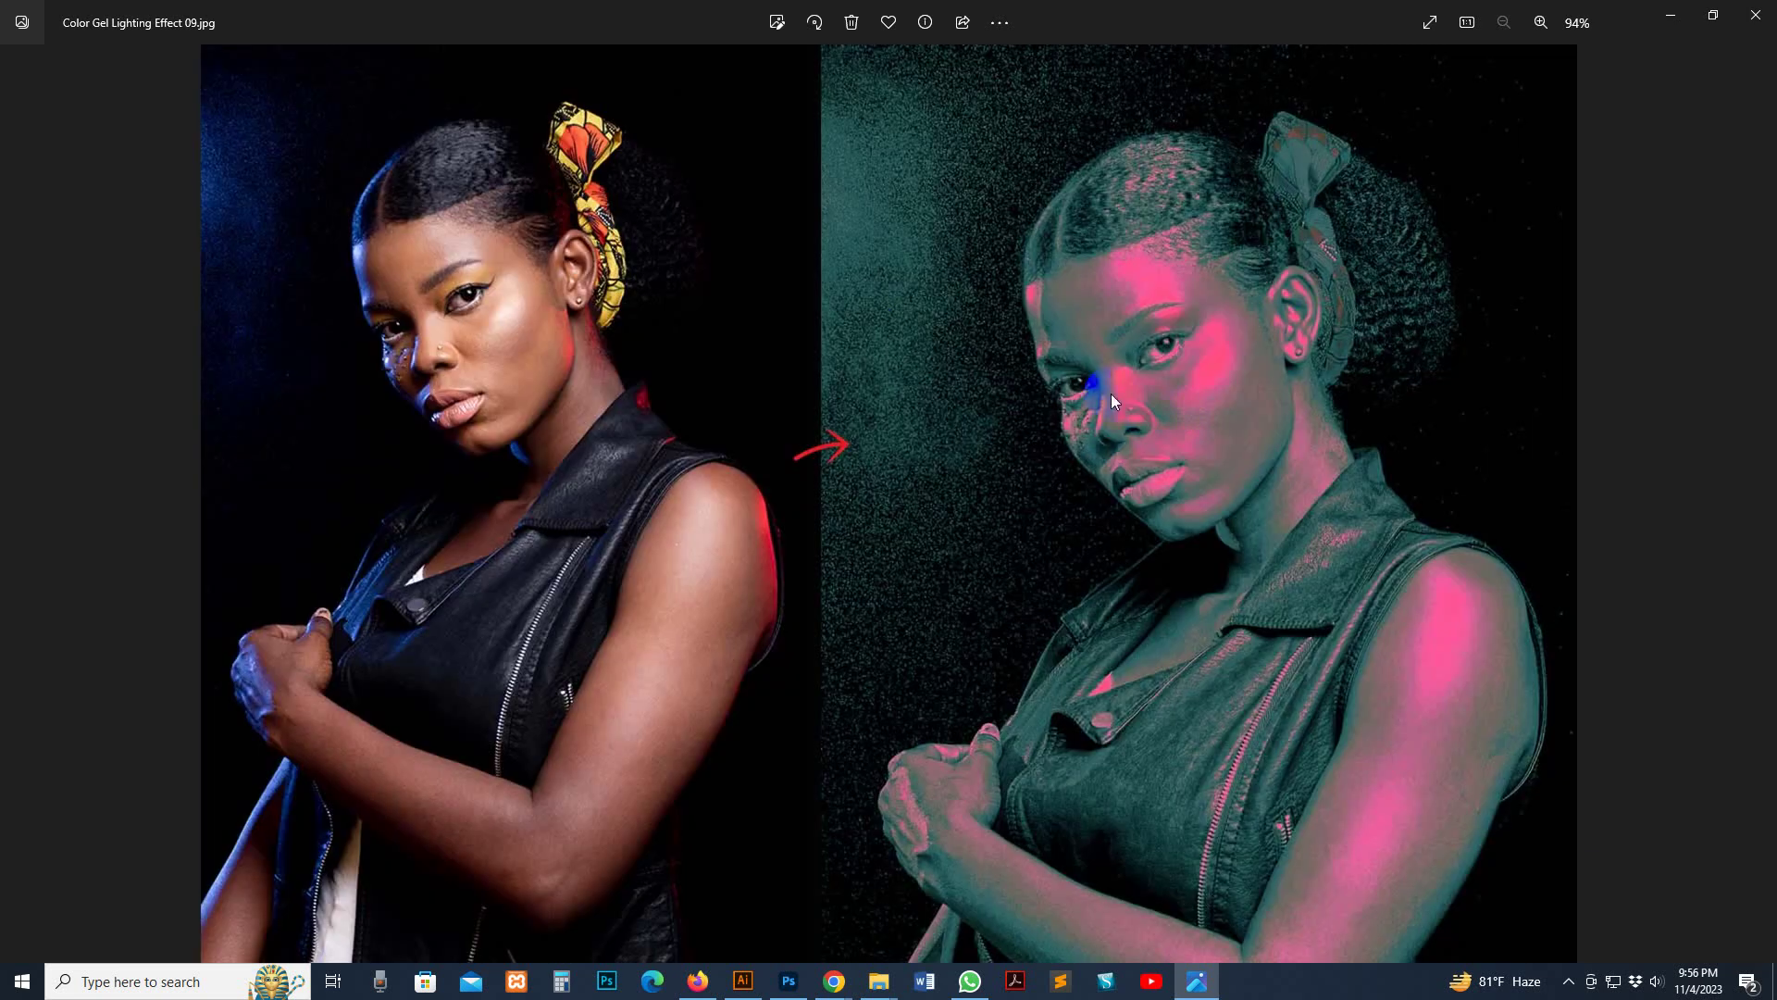
scroll(1106, 430, "down", 1)
scroll(1052, 562, "down", 1)
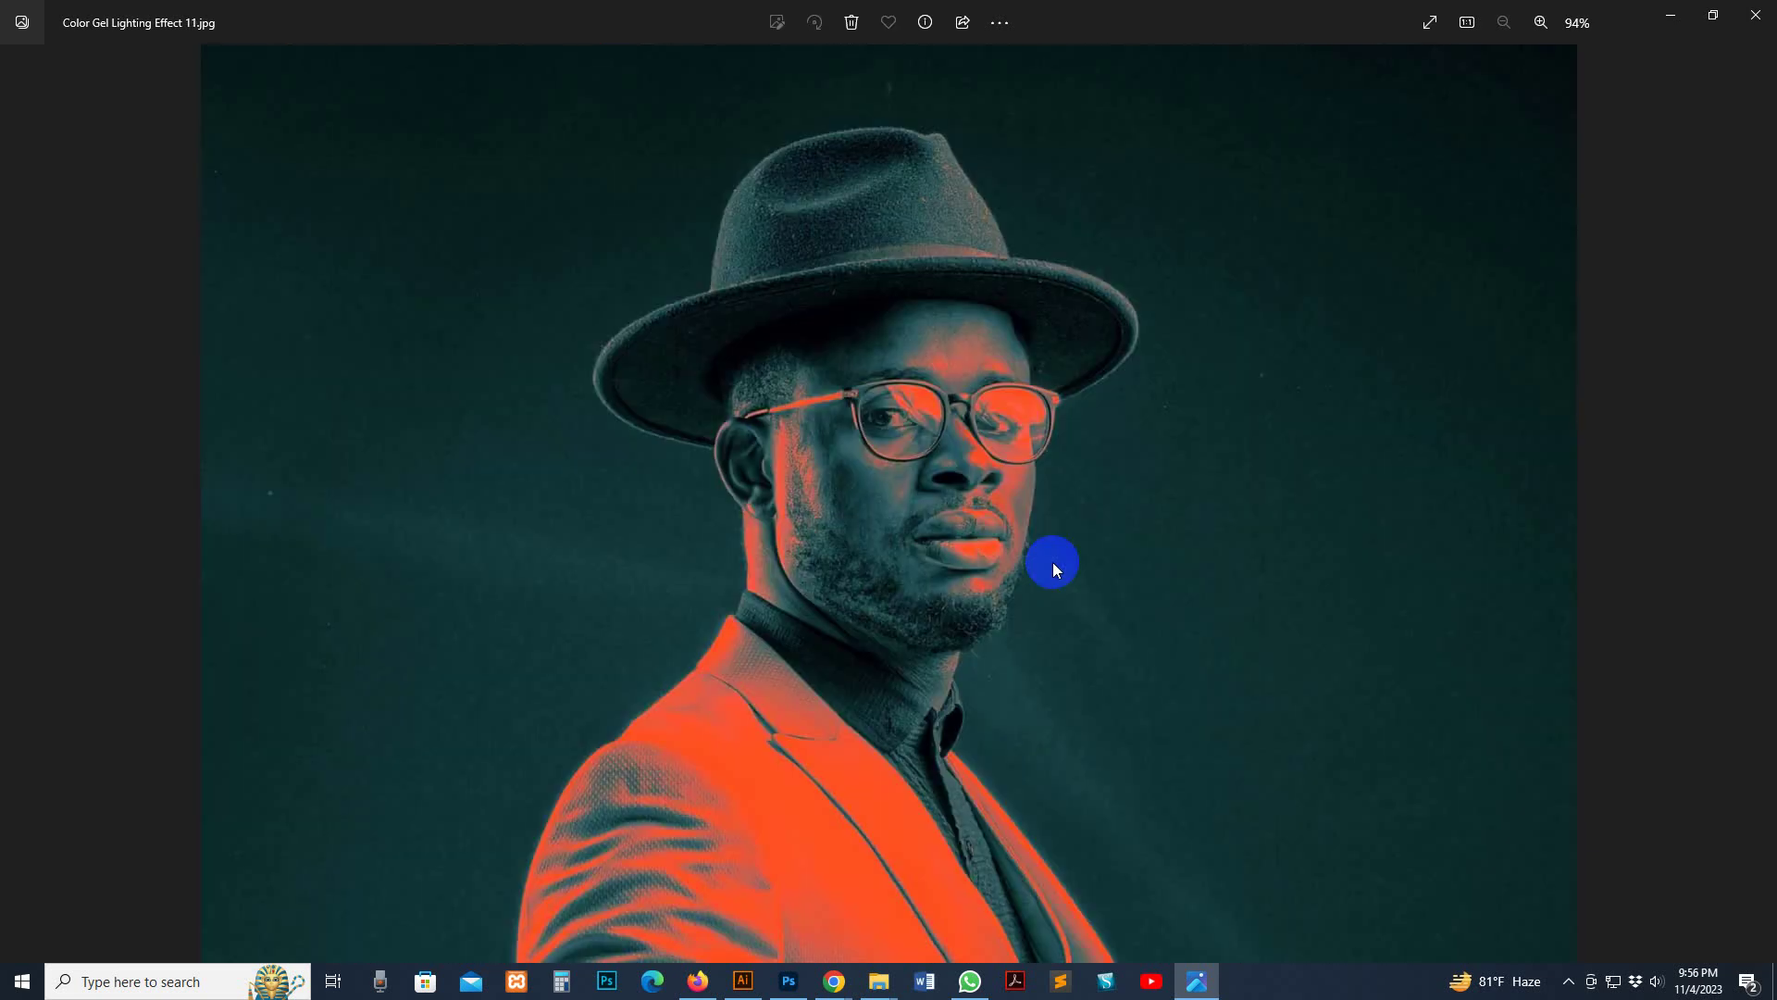
scroll(999, 527, "down", 1)
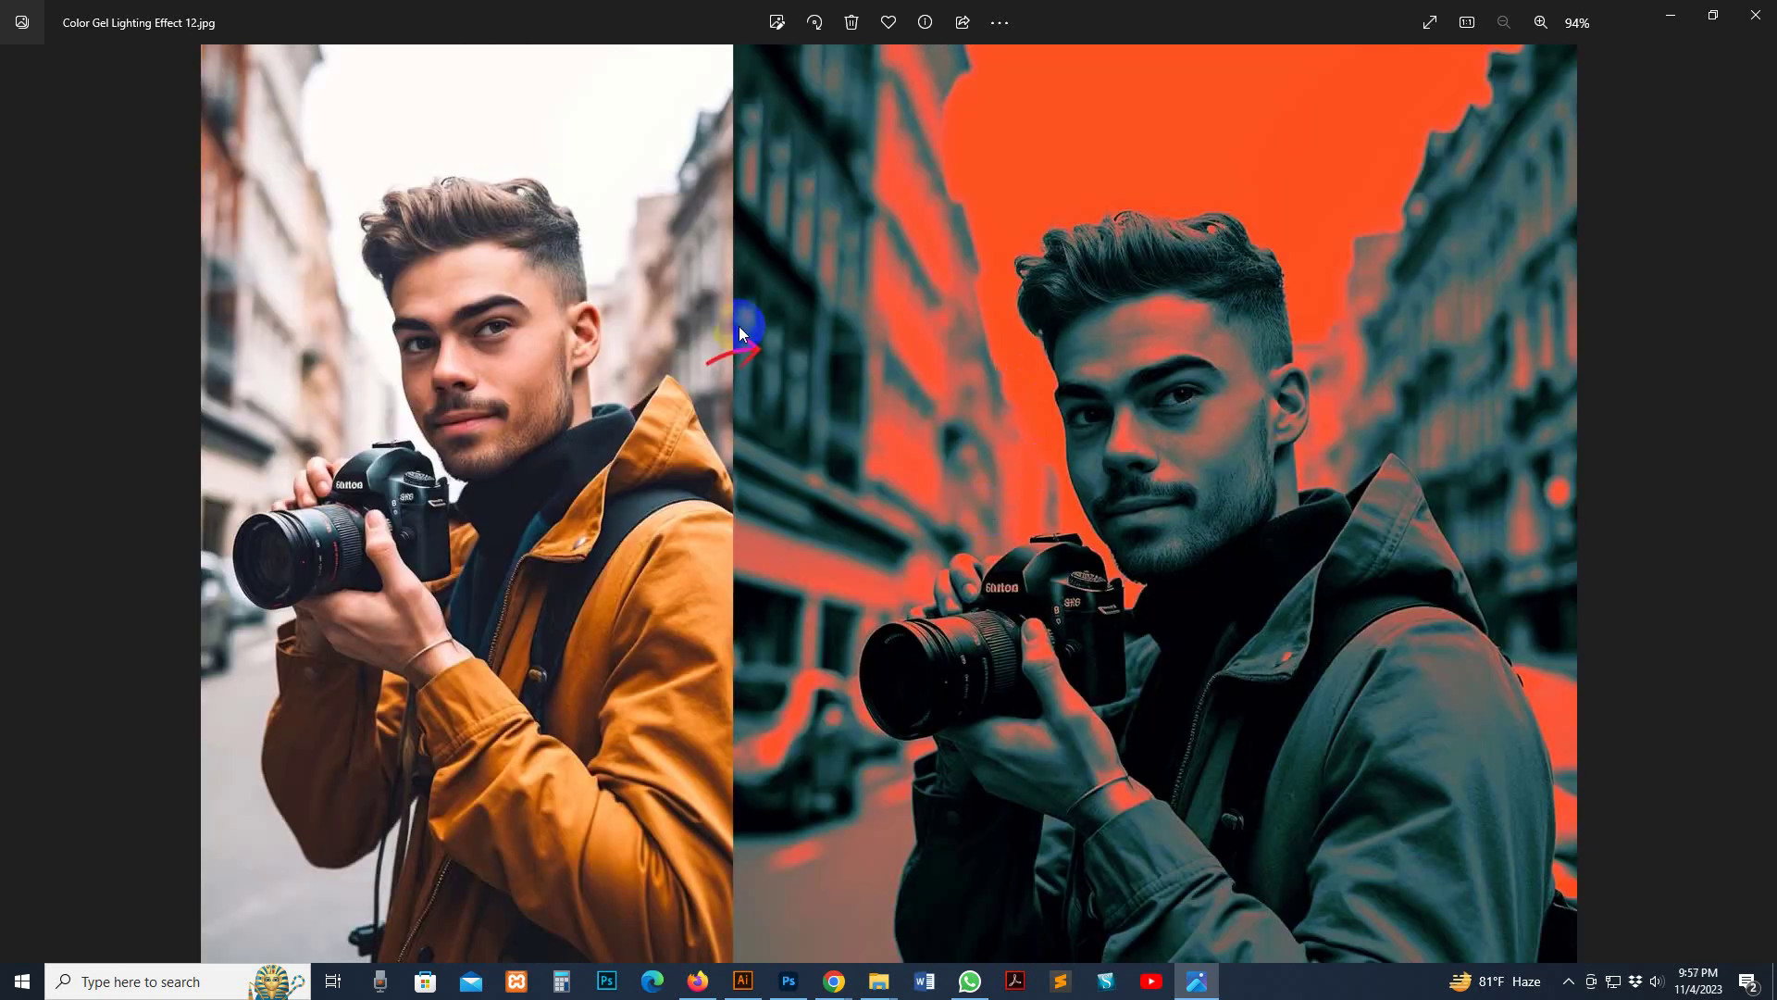
scroll(1357, 369, "down", 1)
scroll(1094, 253, "down", 1)
scroll(1096, 254, "down", 1)
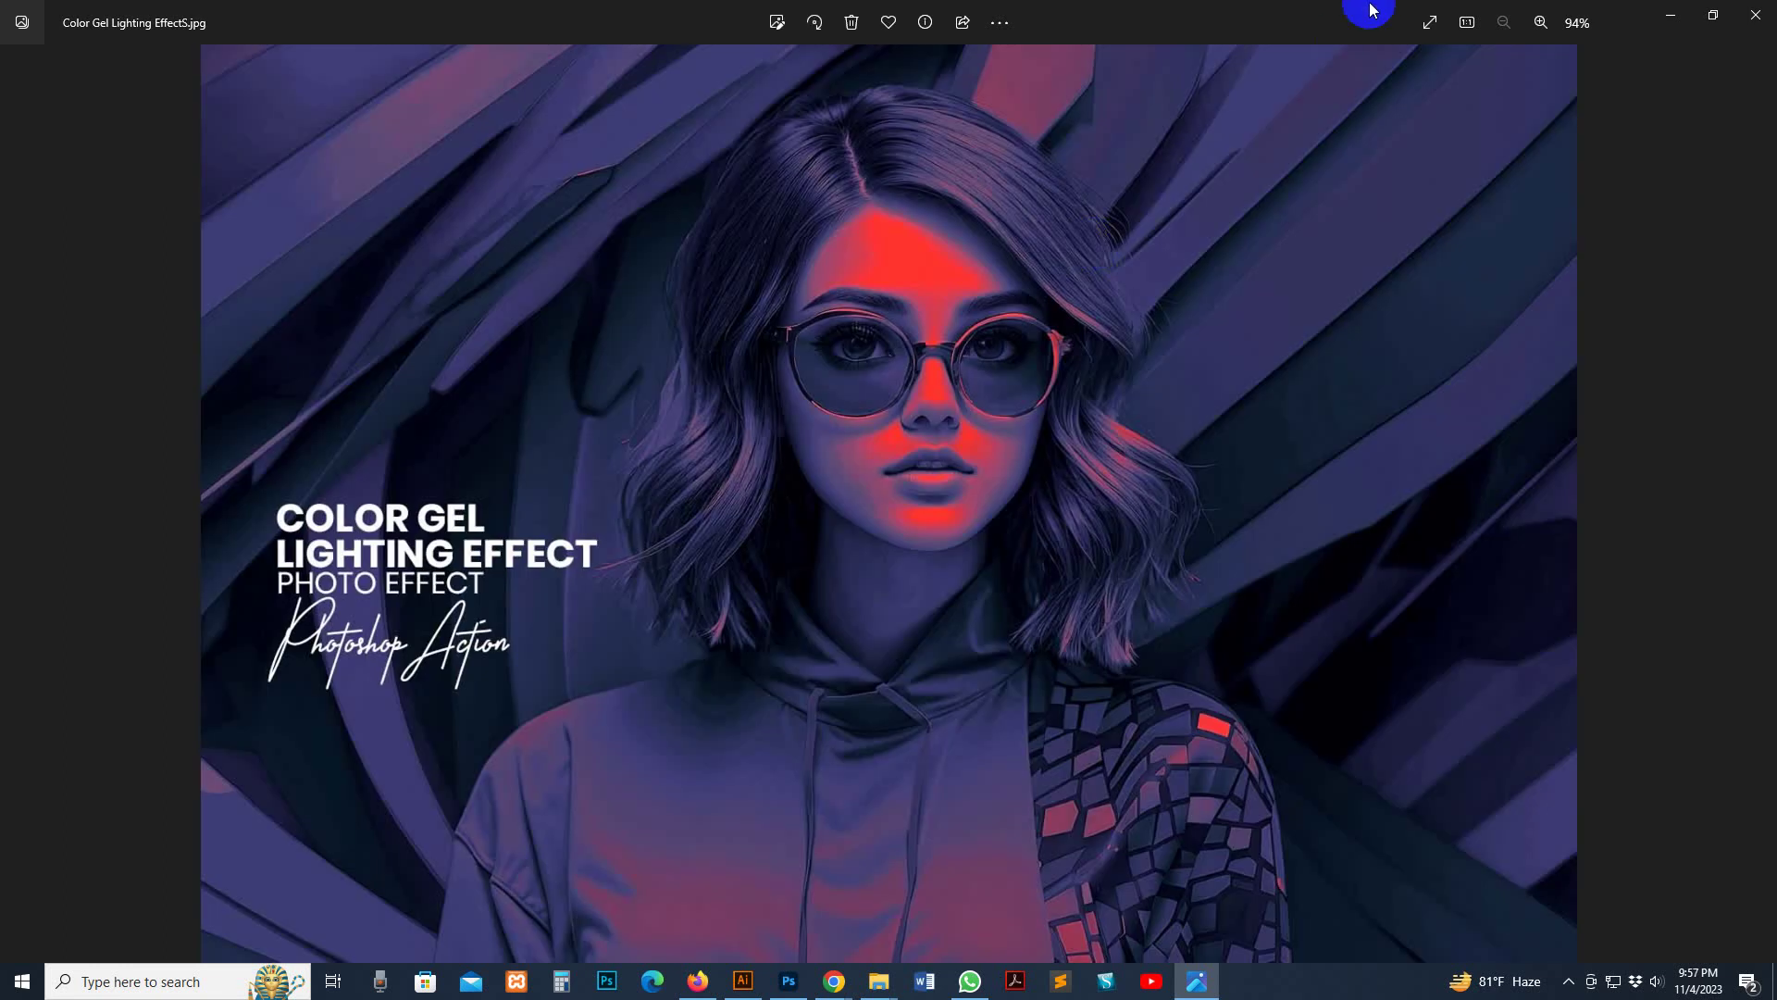
scroll(1371, 9, "down", 1)
left_click(1756, 15)
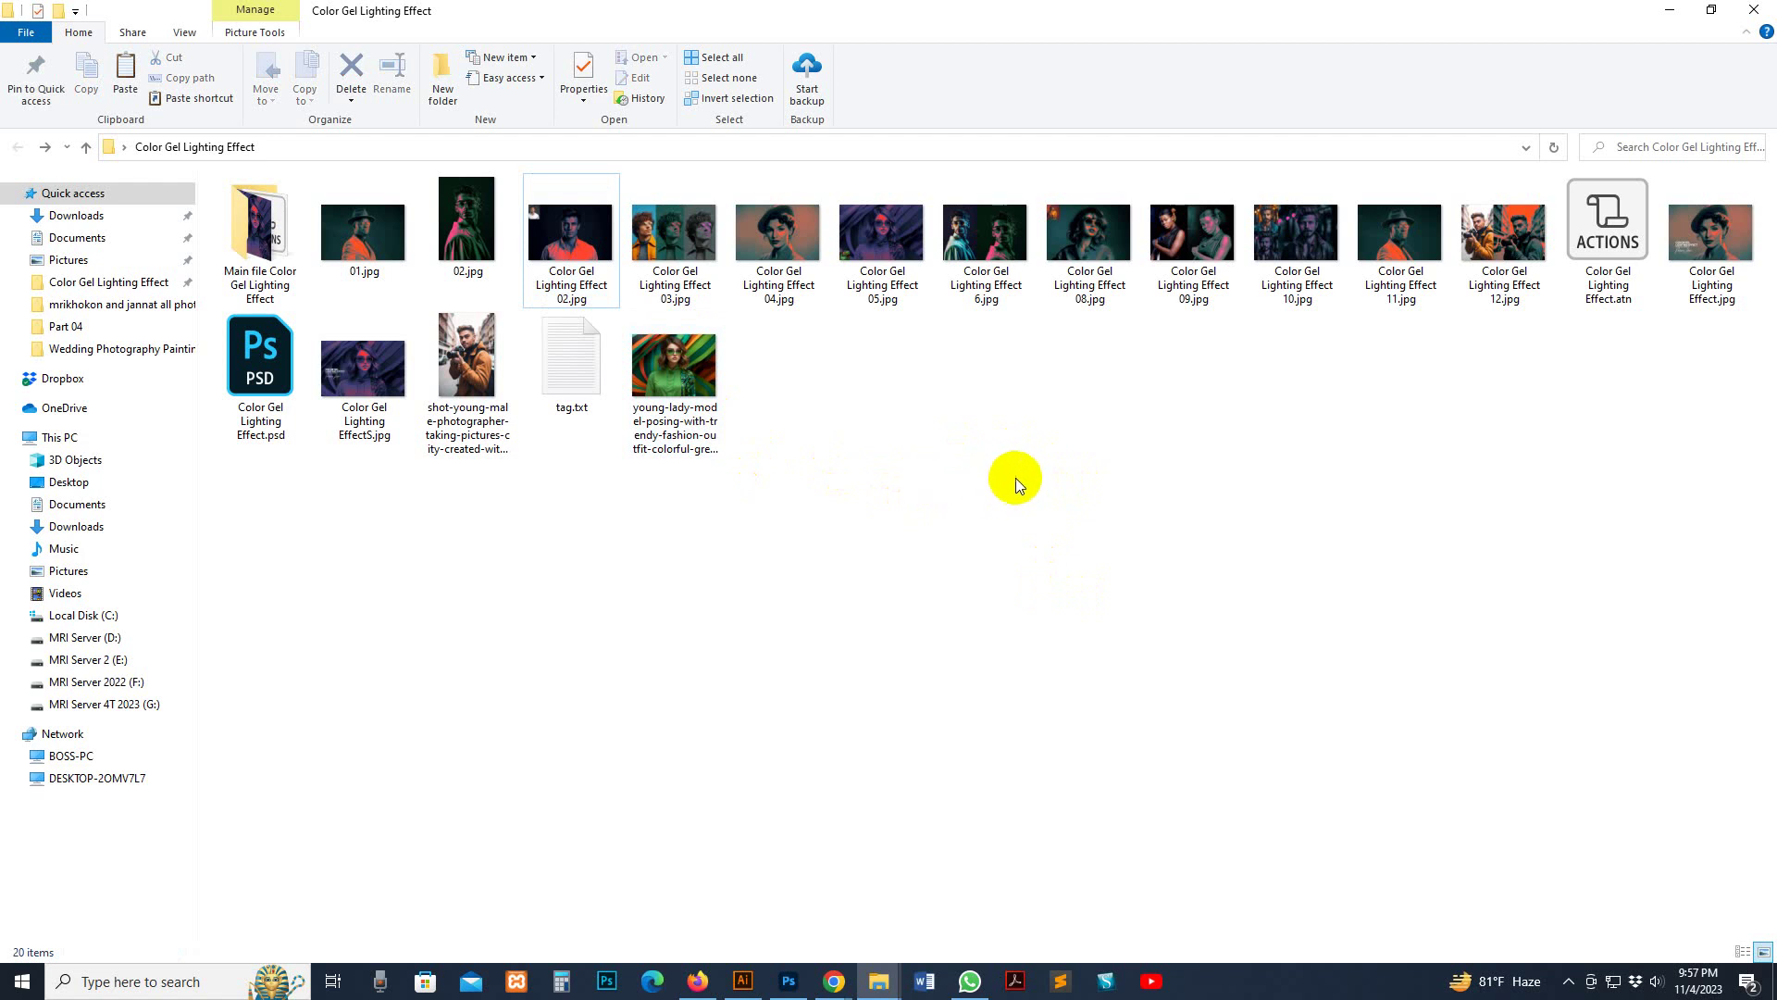
Open the Main file Color Gel Lighting Effect folder and examine the support contact details in its help text file
double_click(260, 231)
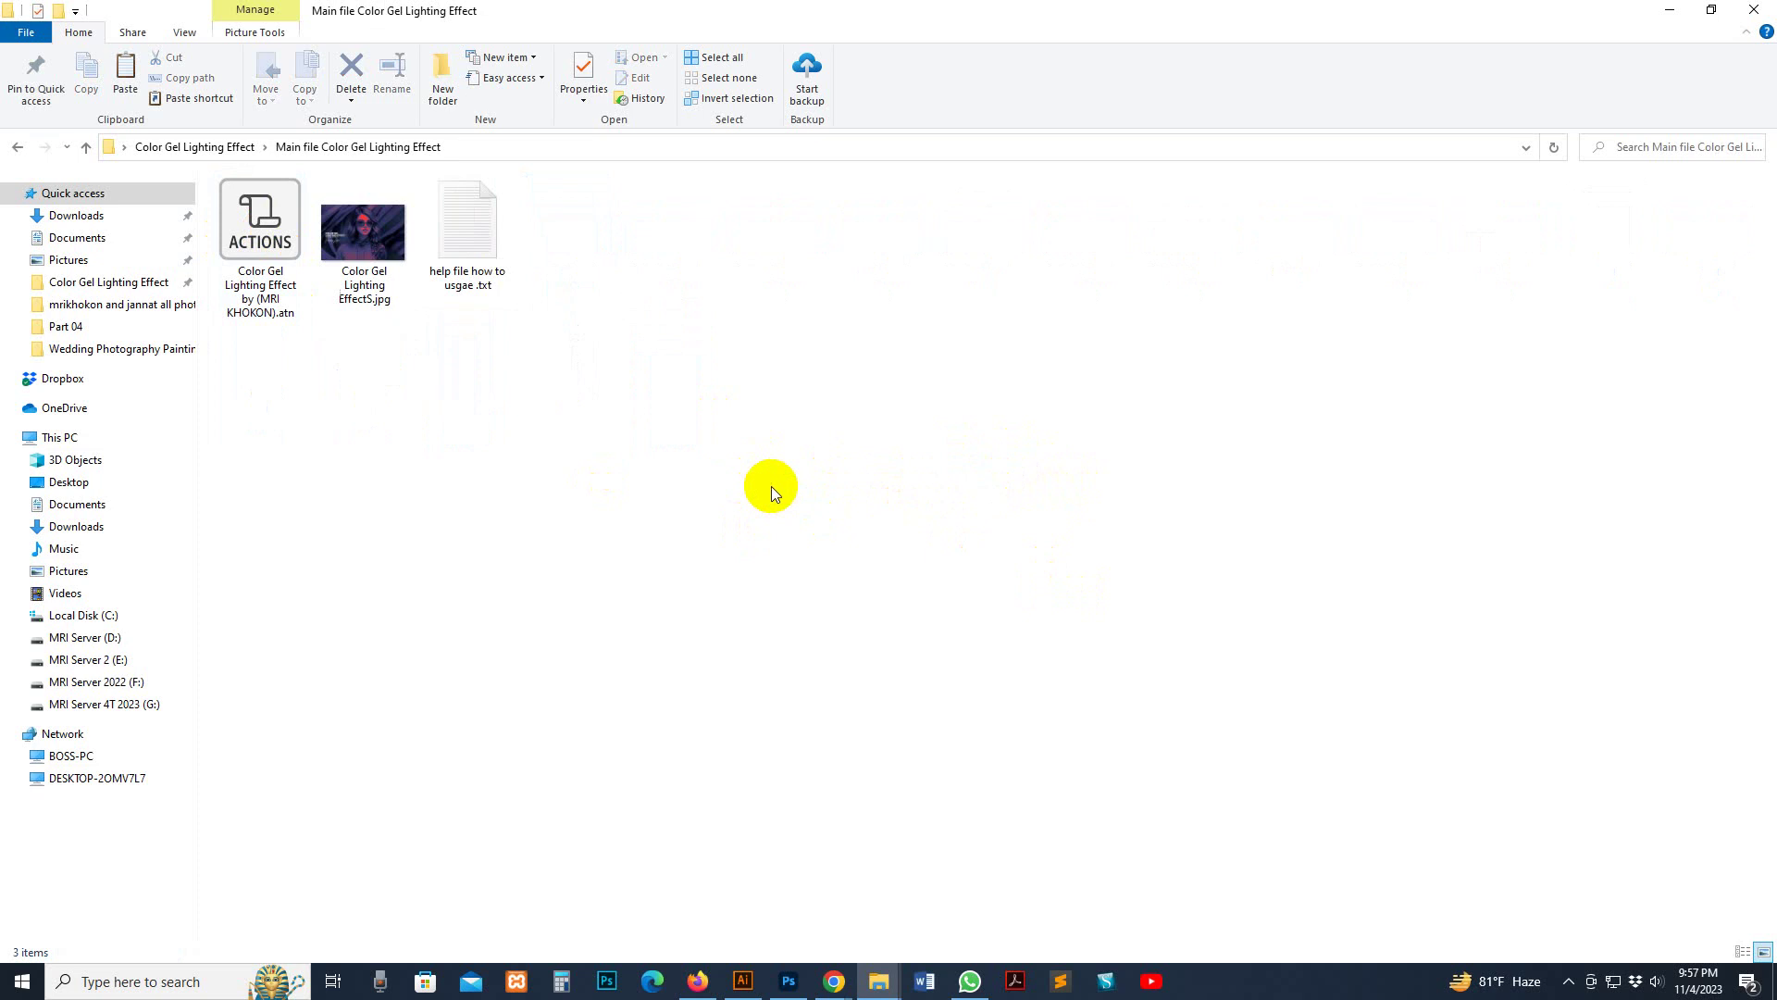
left_click(258, 224)
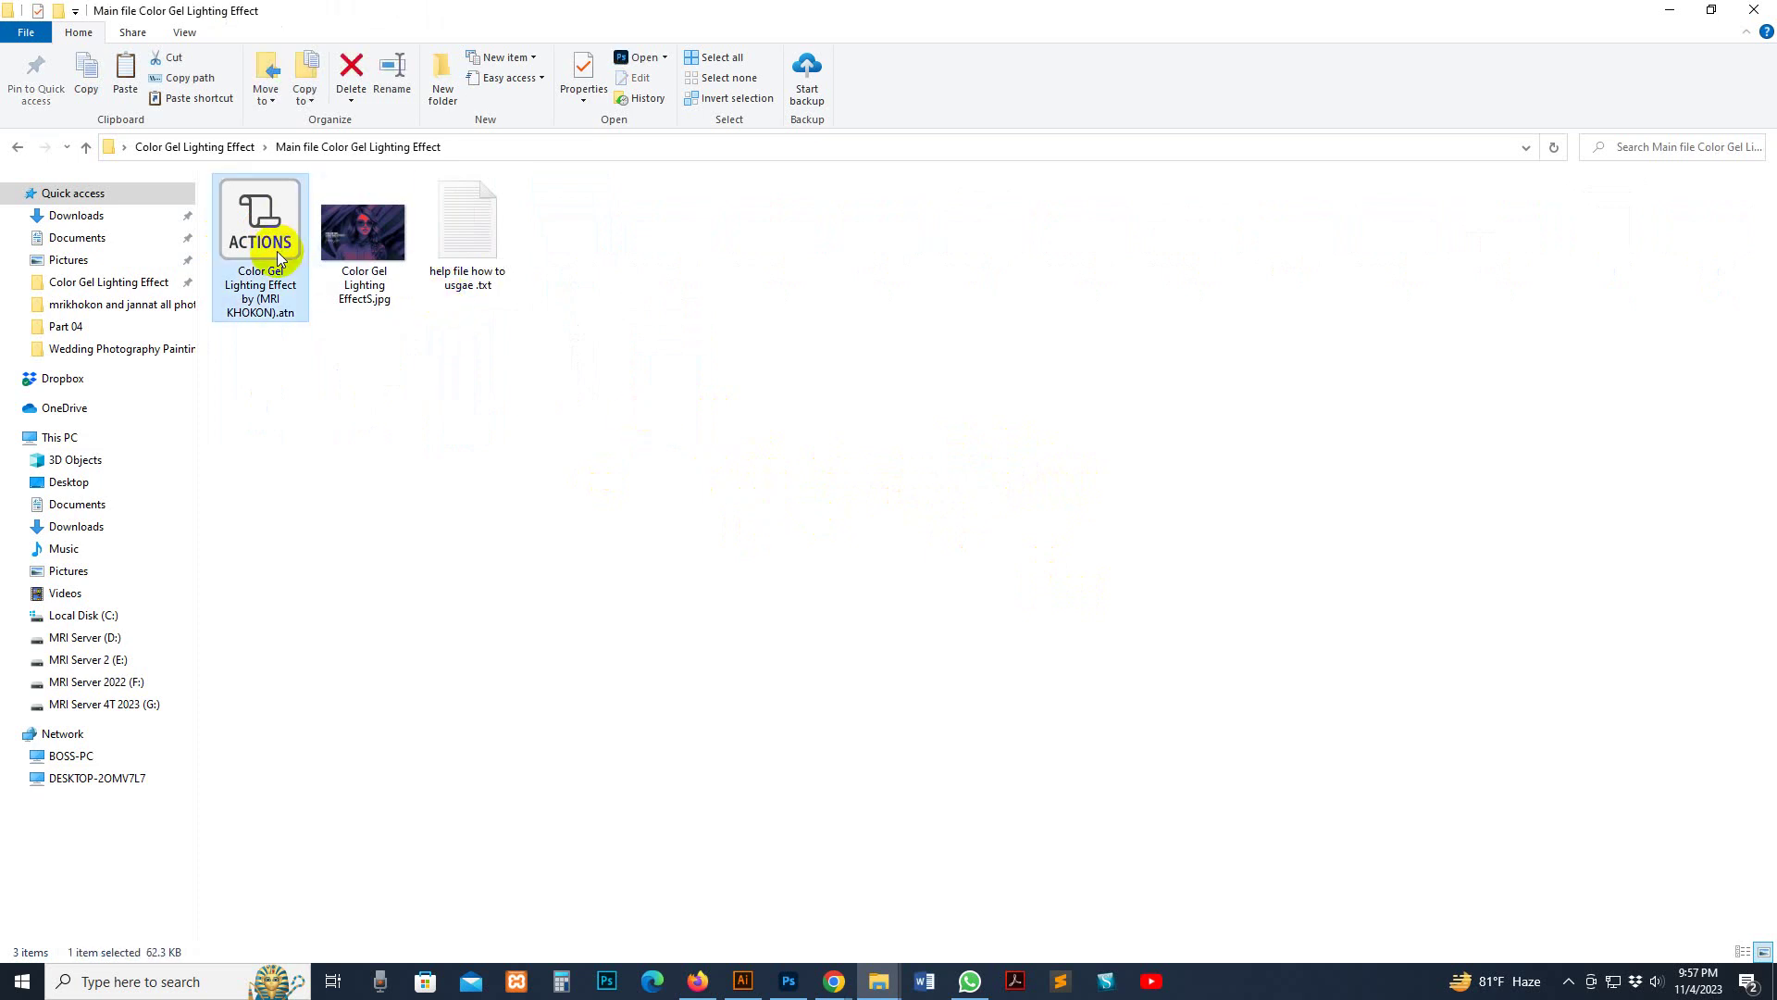
left_click(376, 251)
double_click(473, 225)
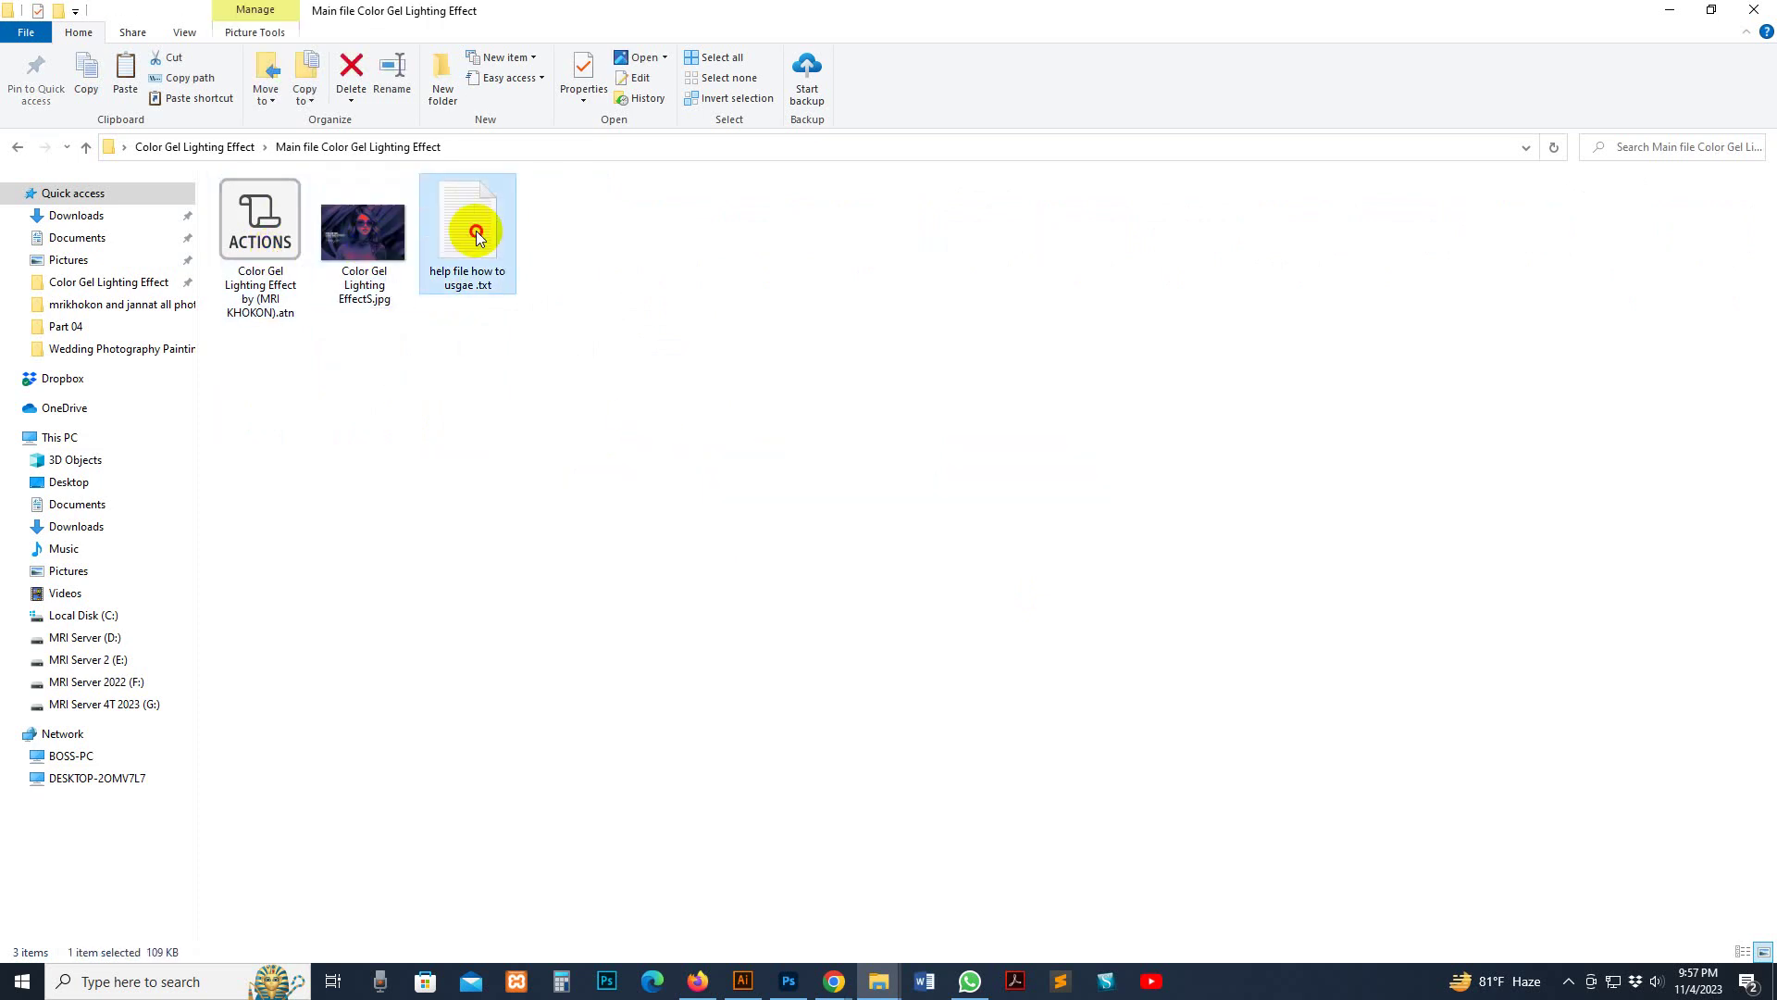
scroll(1274, 543, "down", 4)
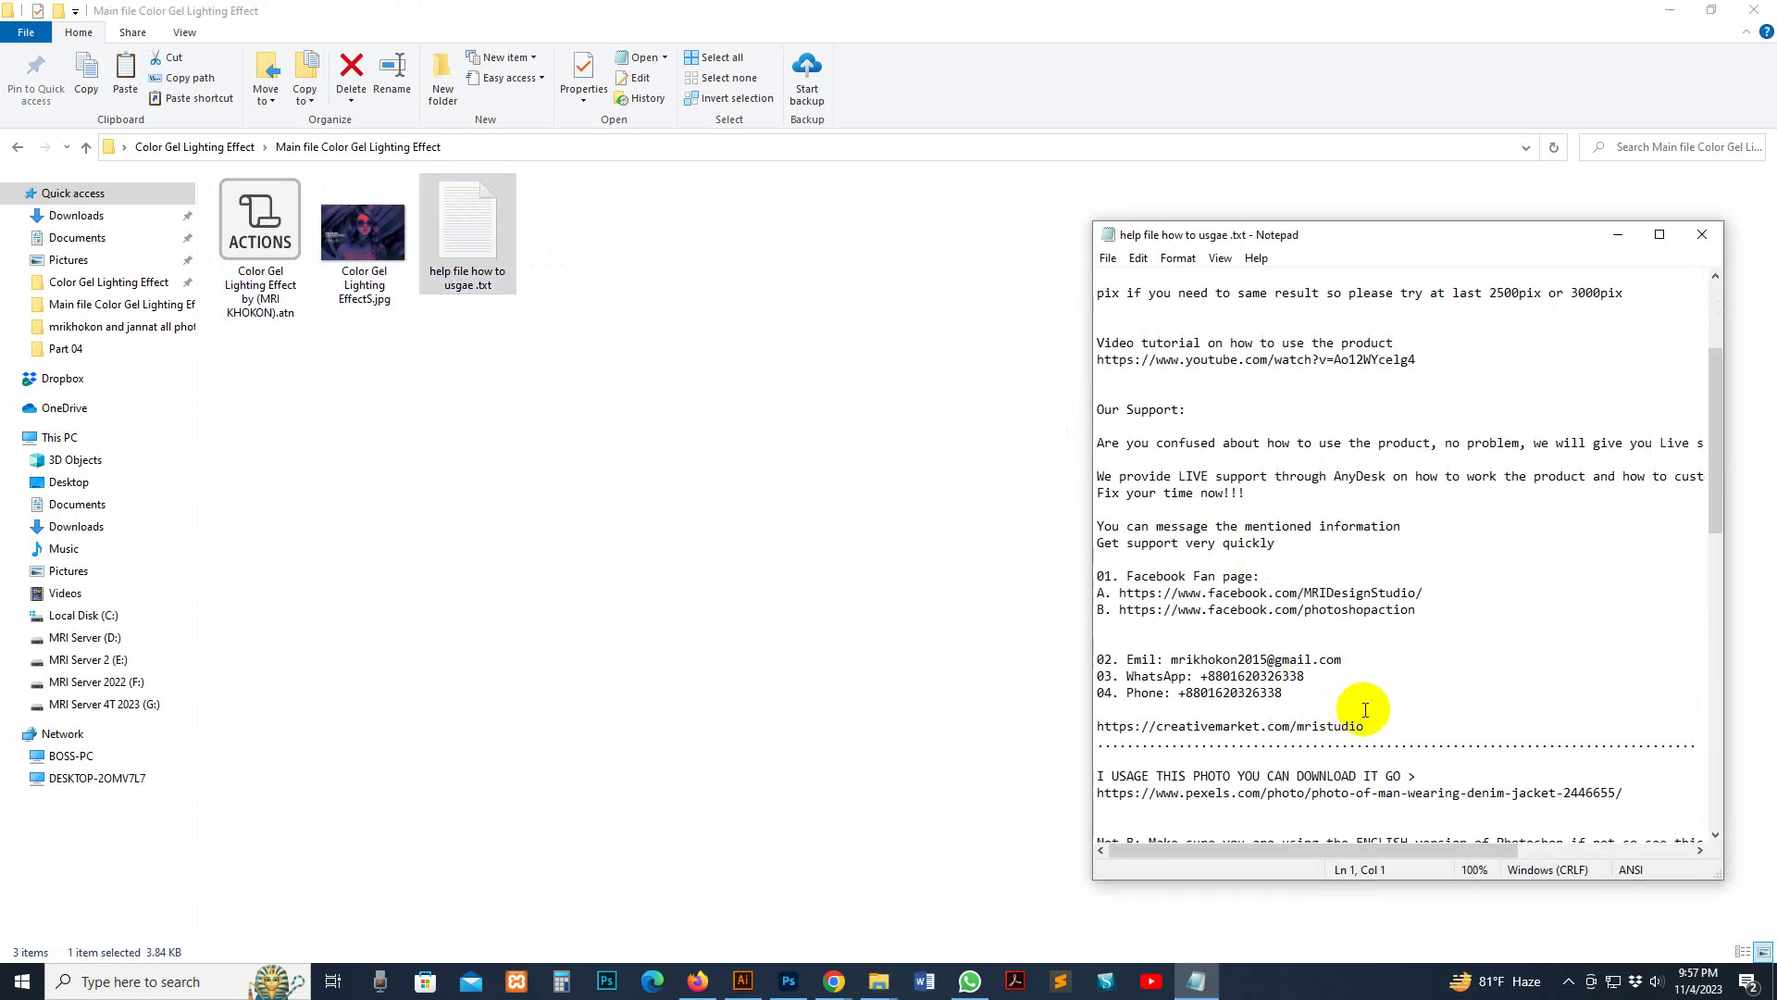
left_click_drag(1365, 703, 1099, 559)
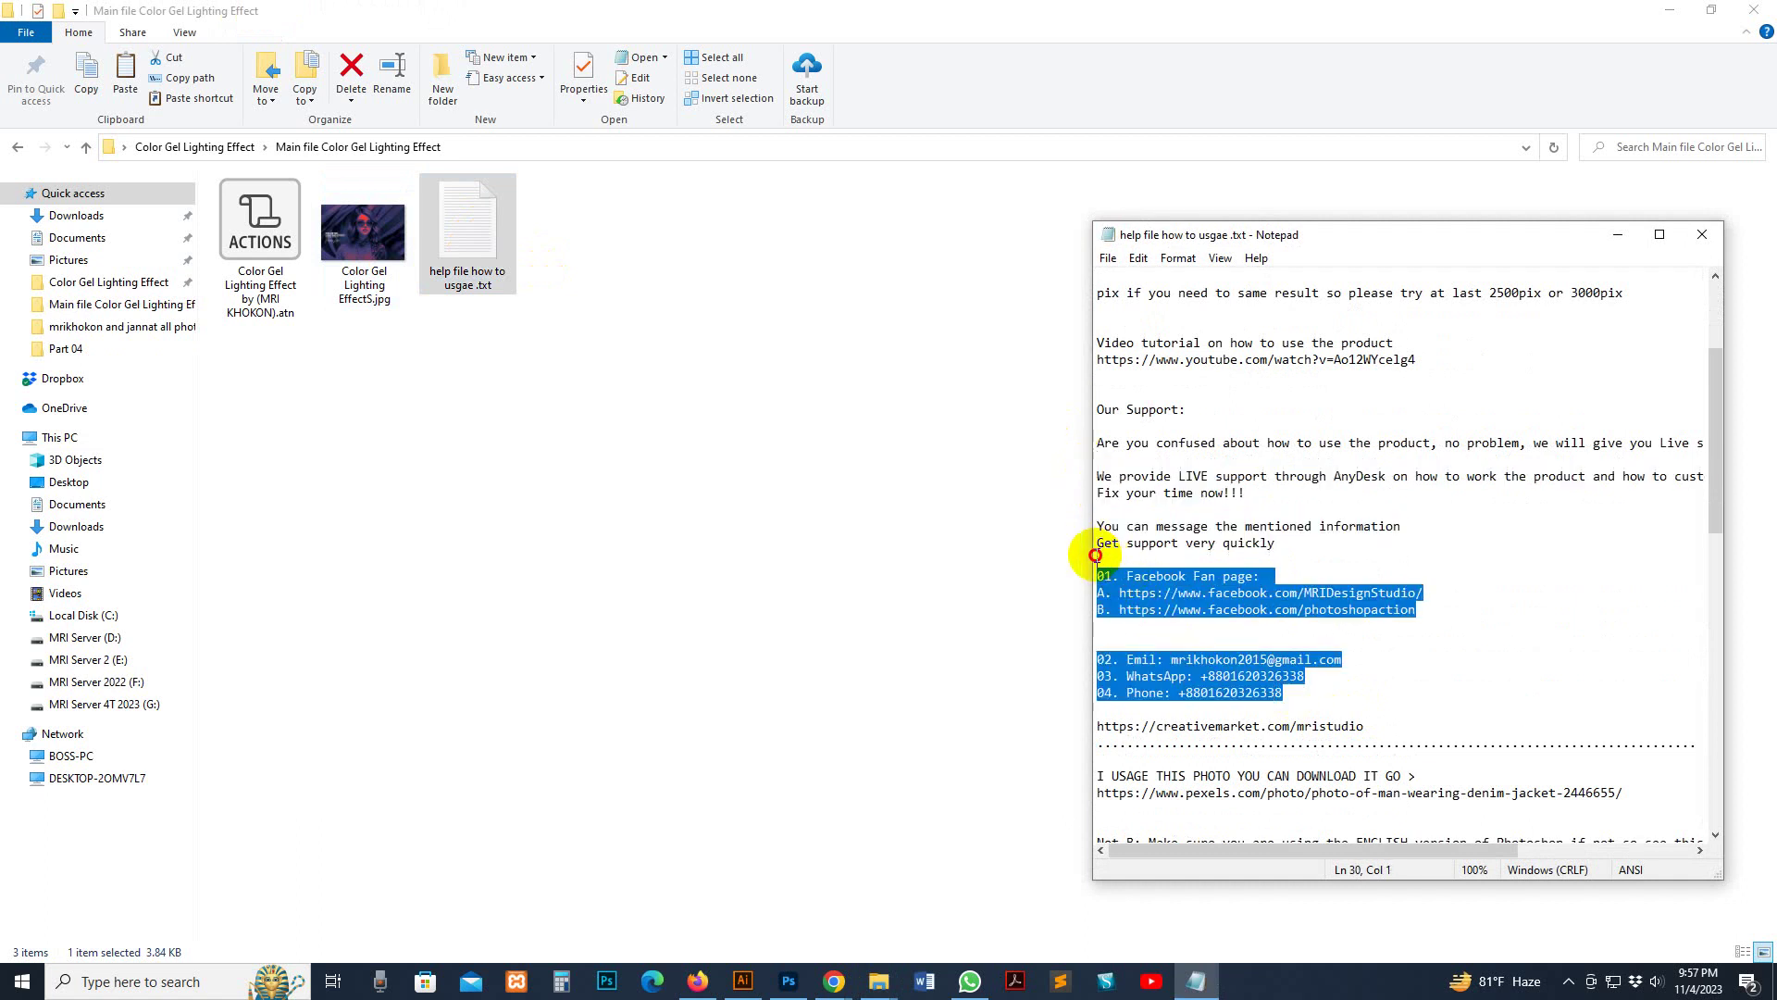
left_click(1314, 688)
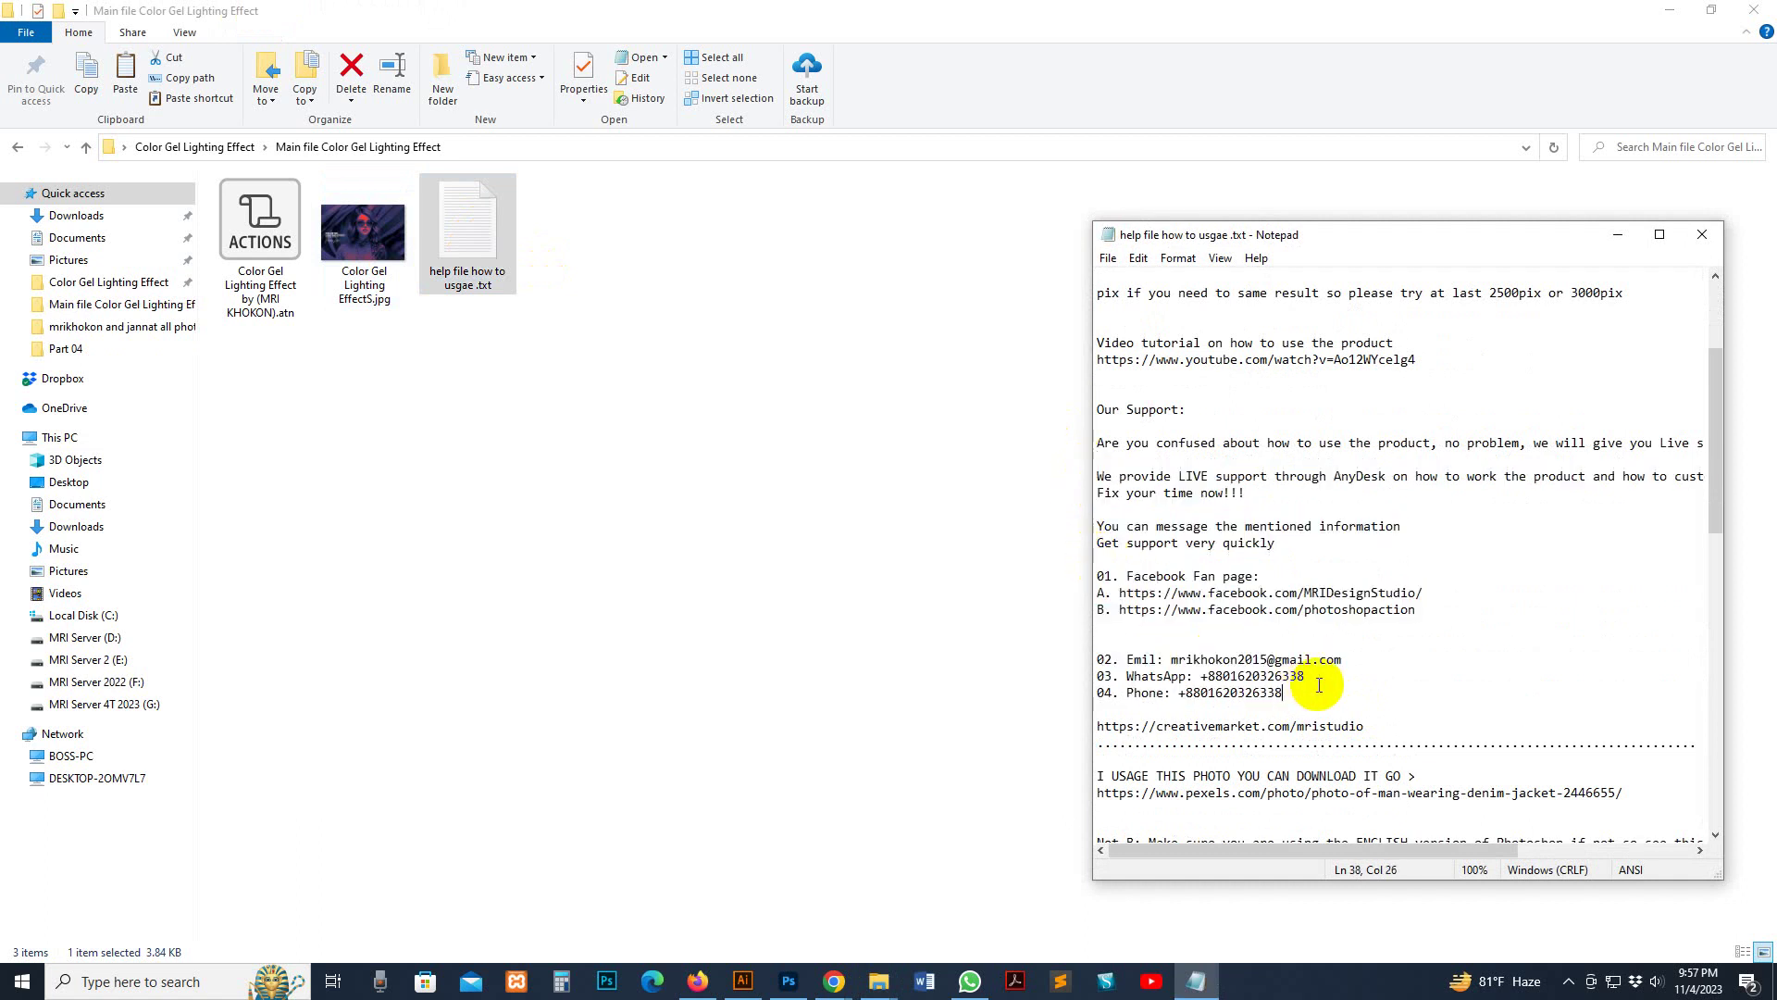
left_click(1705, 239)
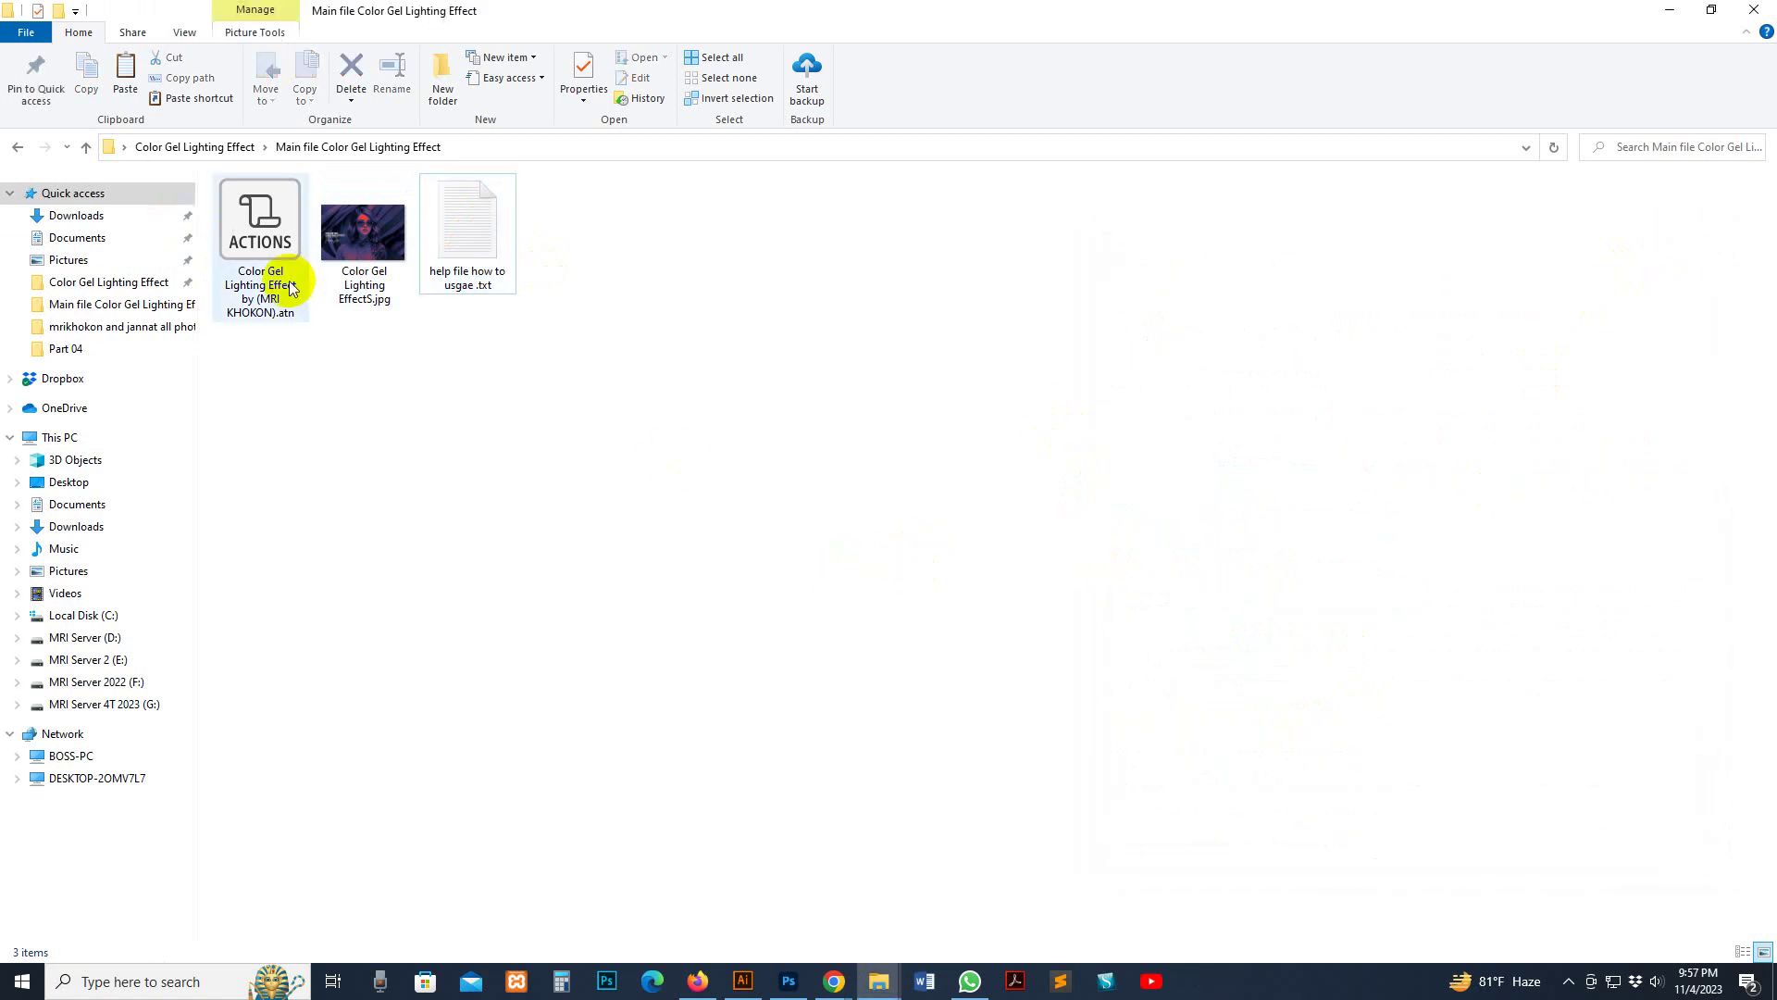
Switch to Photoshop and close the photographer JPG and Color Gel Lighting Effect.psd without saving
left_click(266, 225)
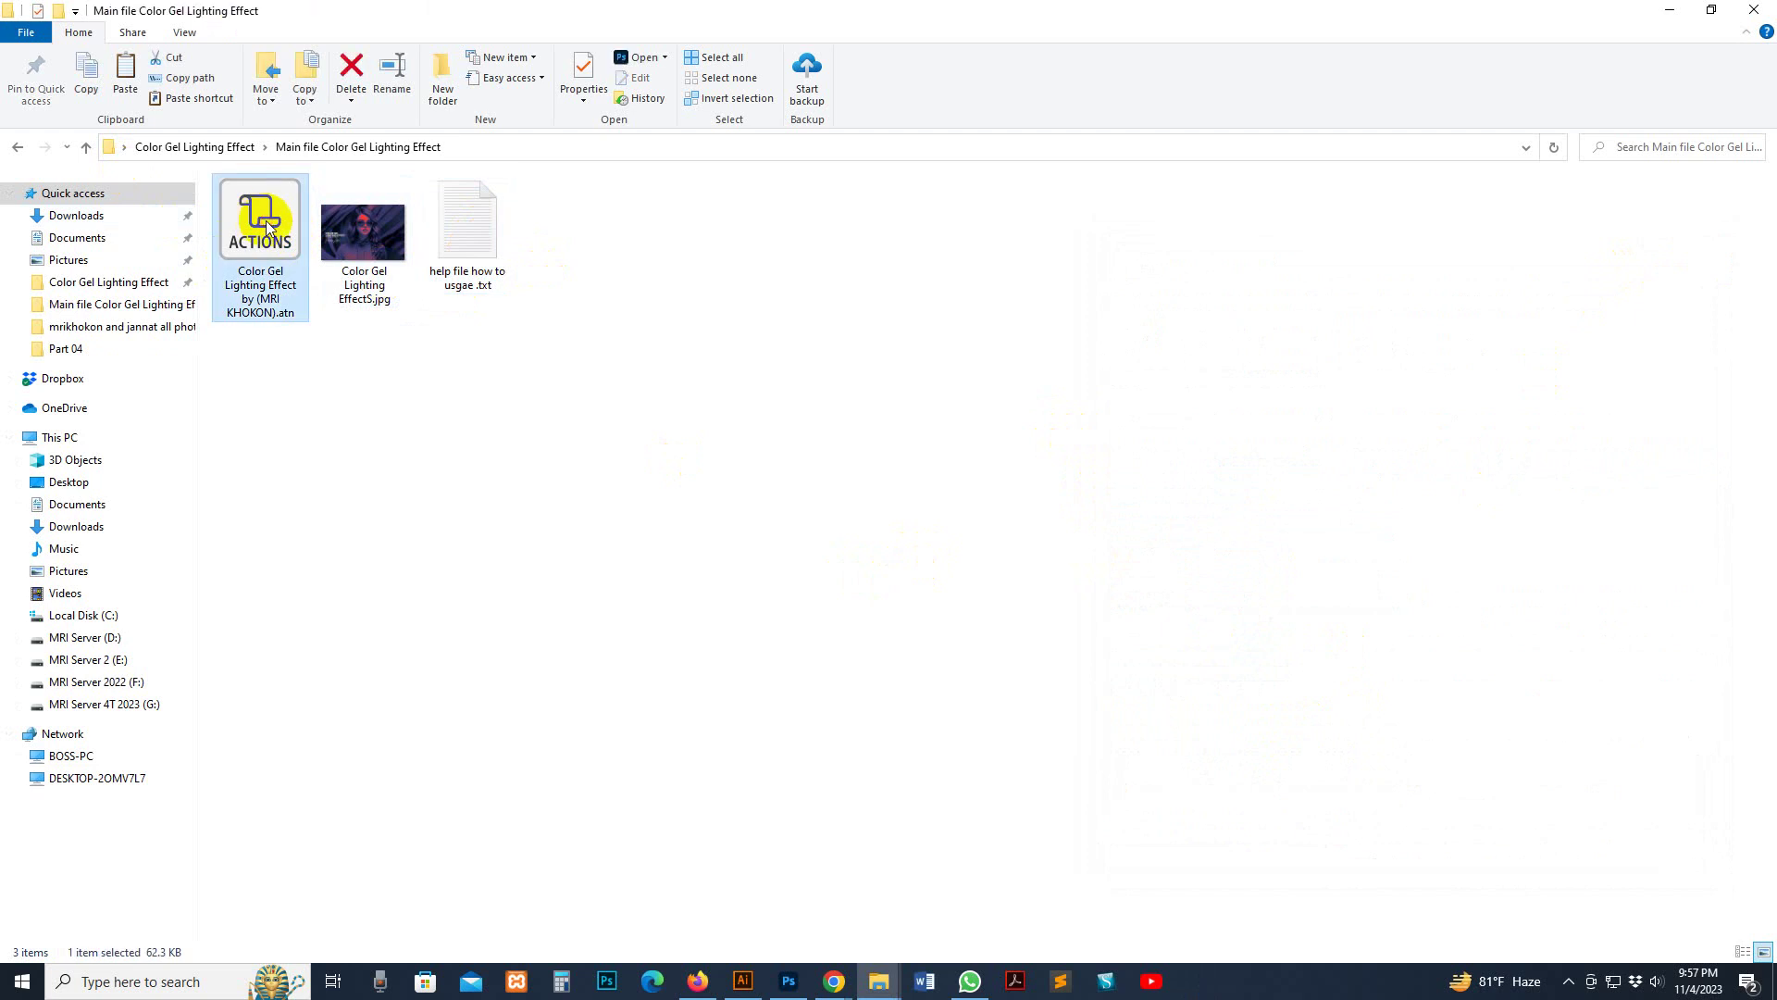
left_click(786, 978)
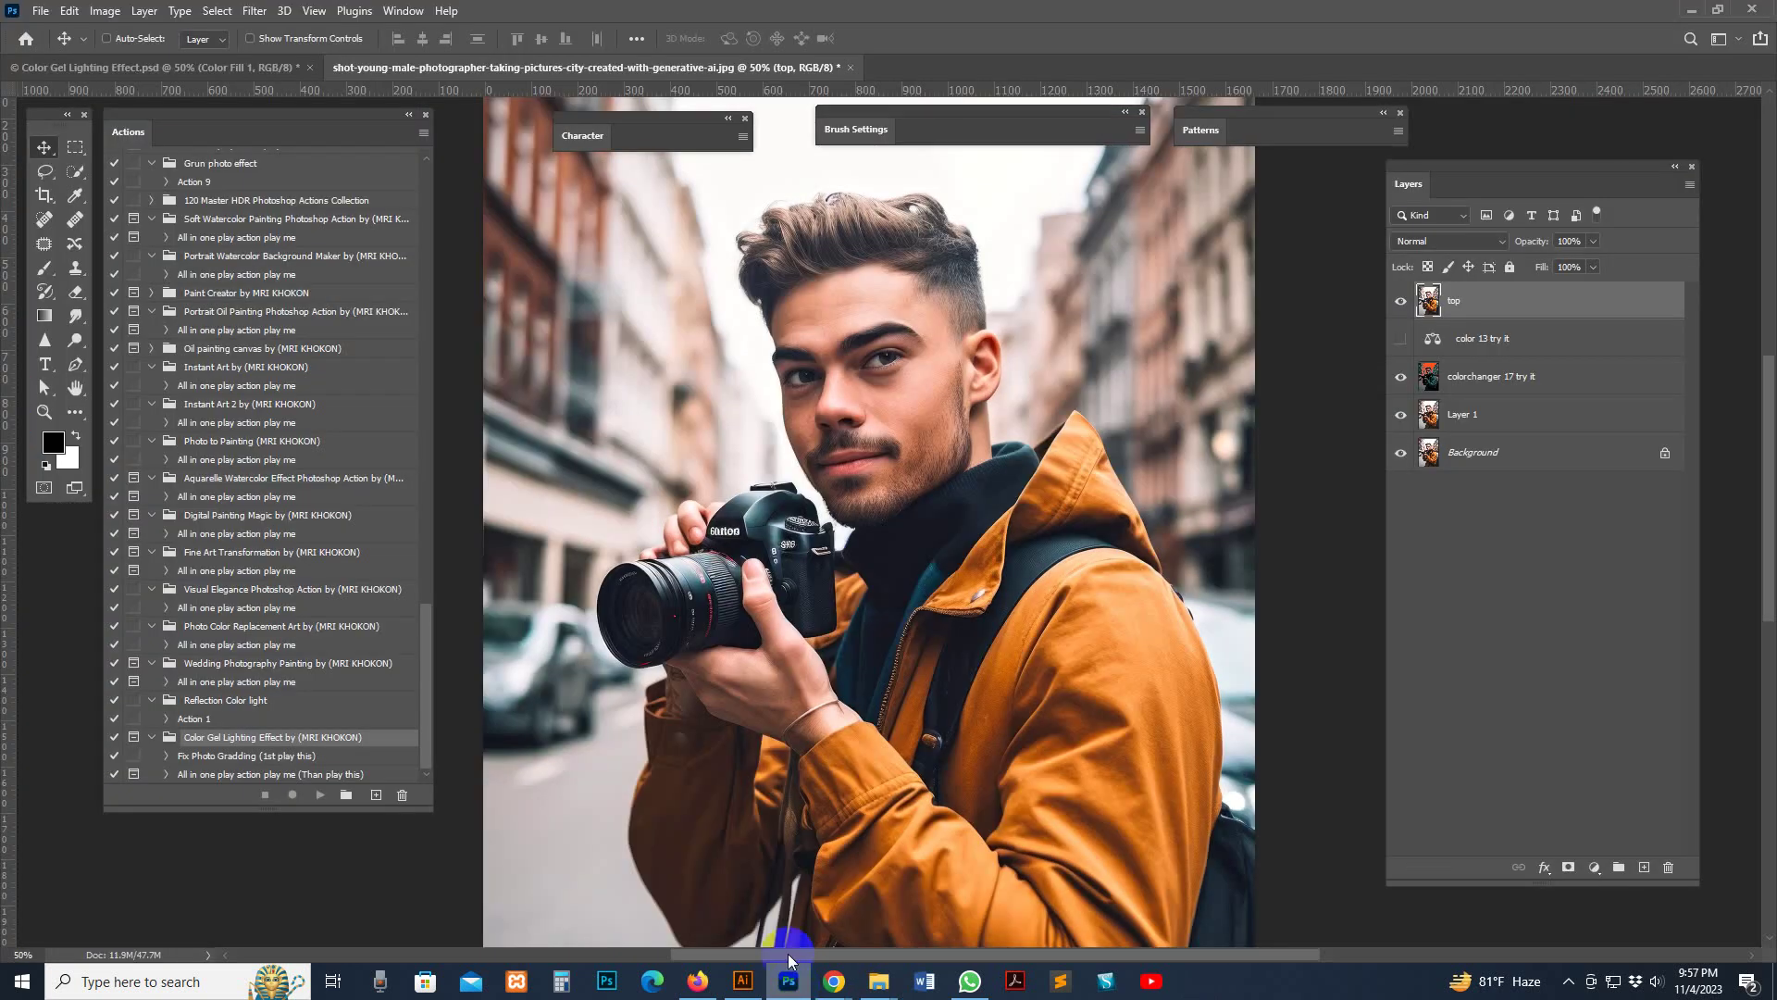
left_click(850, 69)
left_click(895, 361)
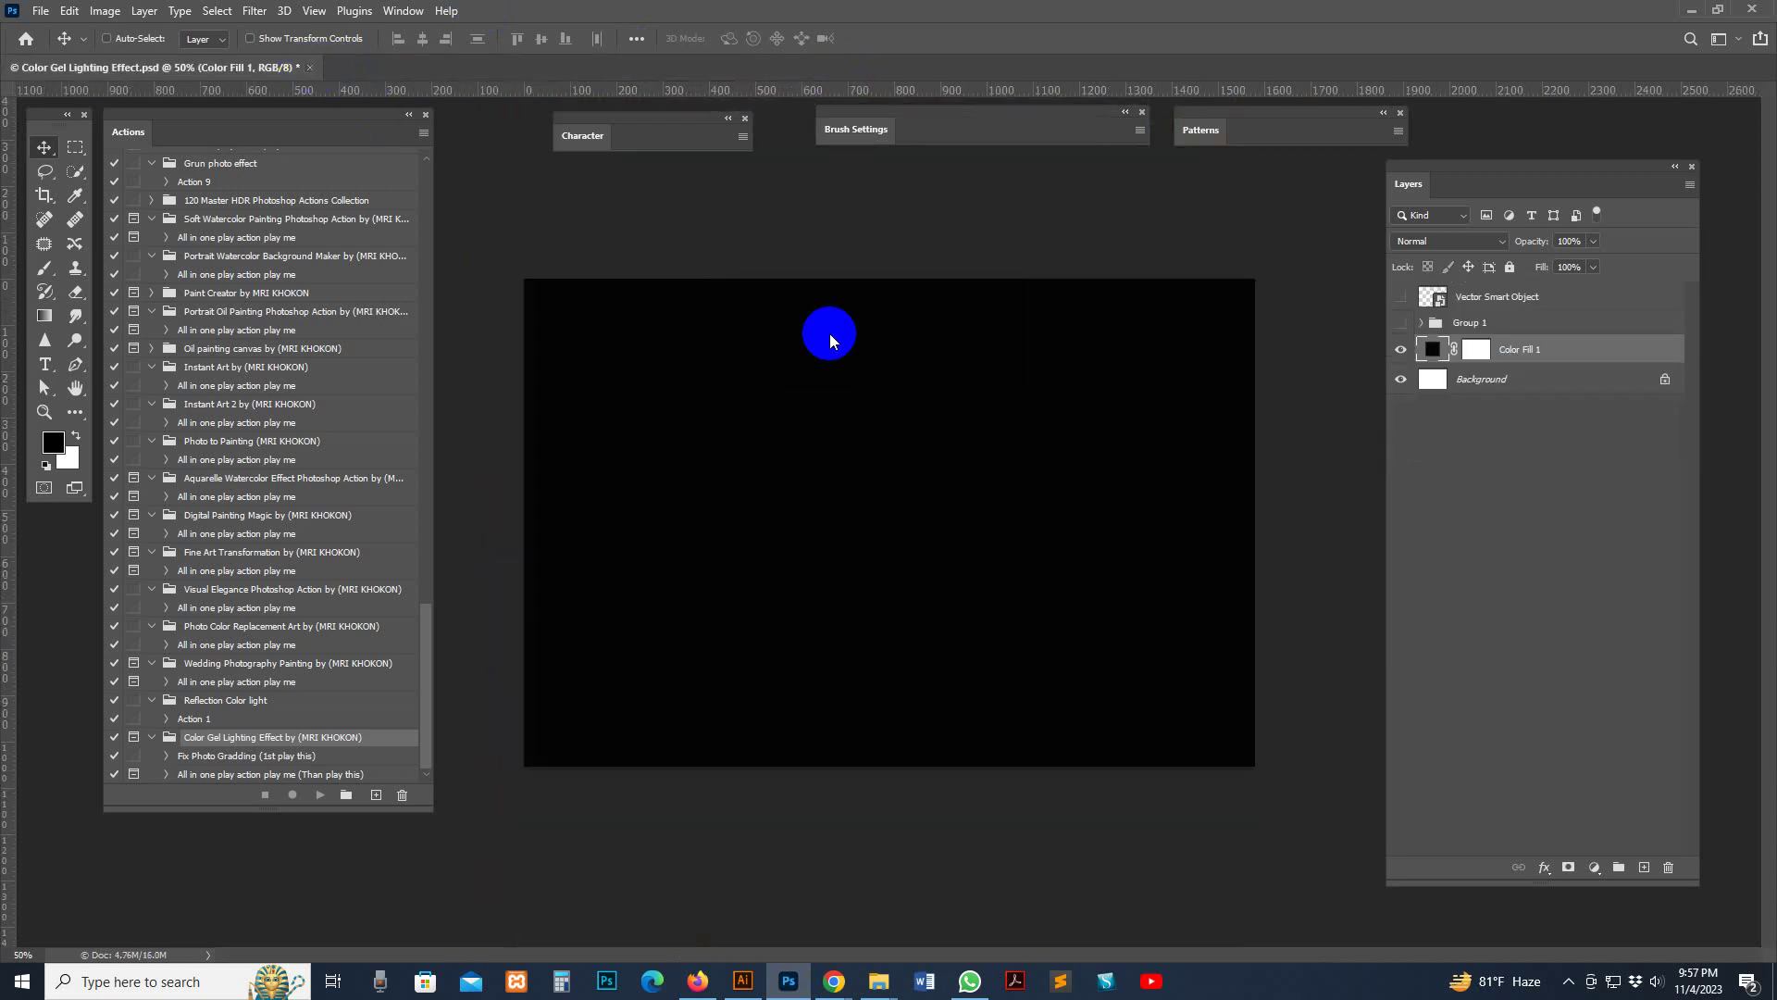
key("ctrl+w")
left_click(883, 365)
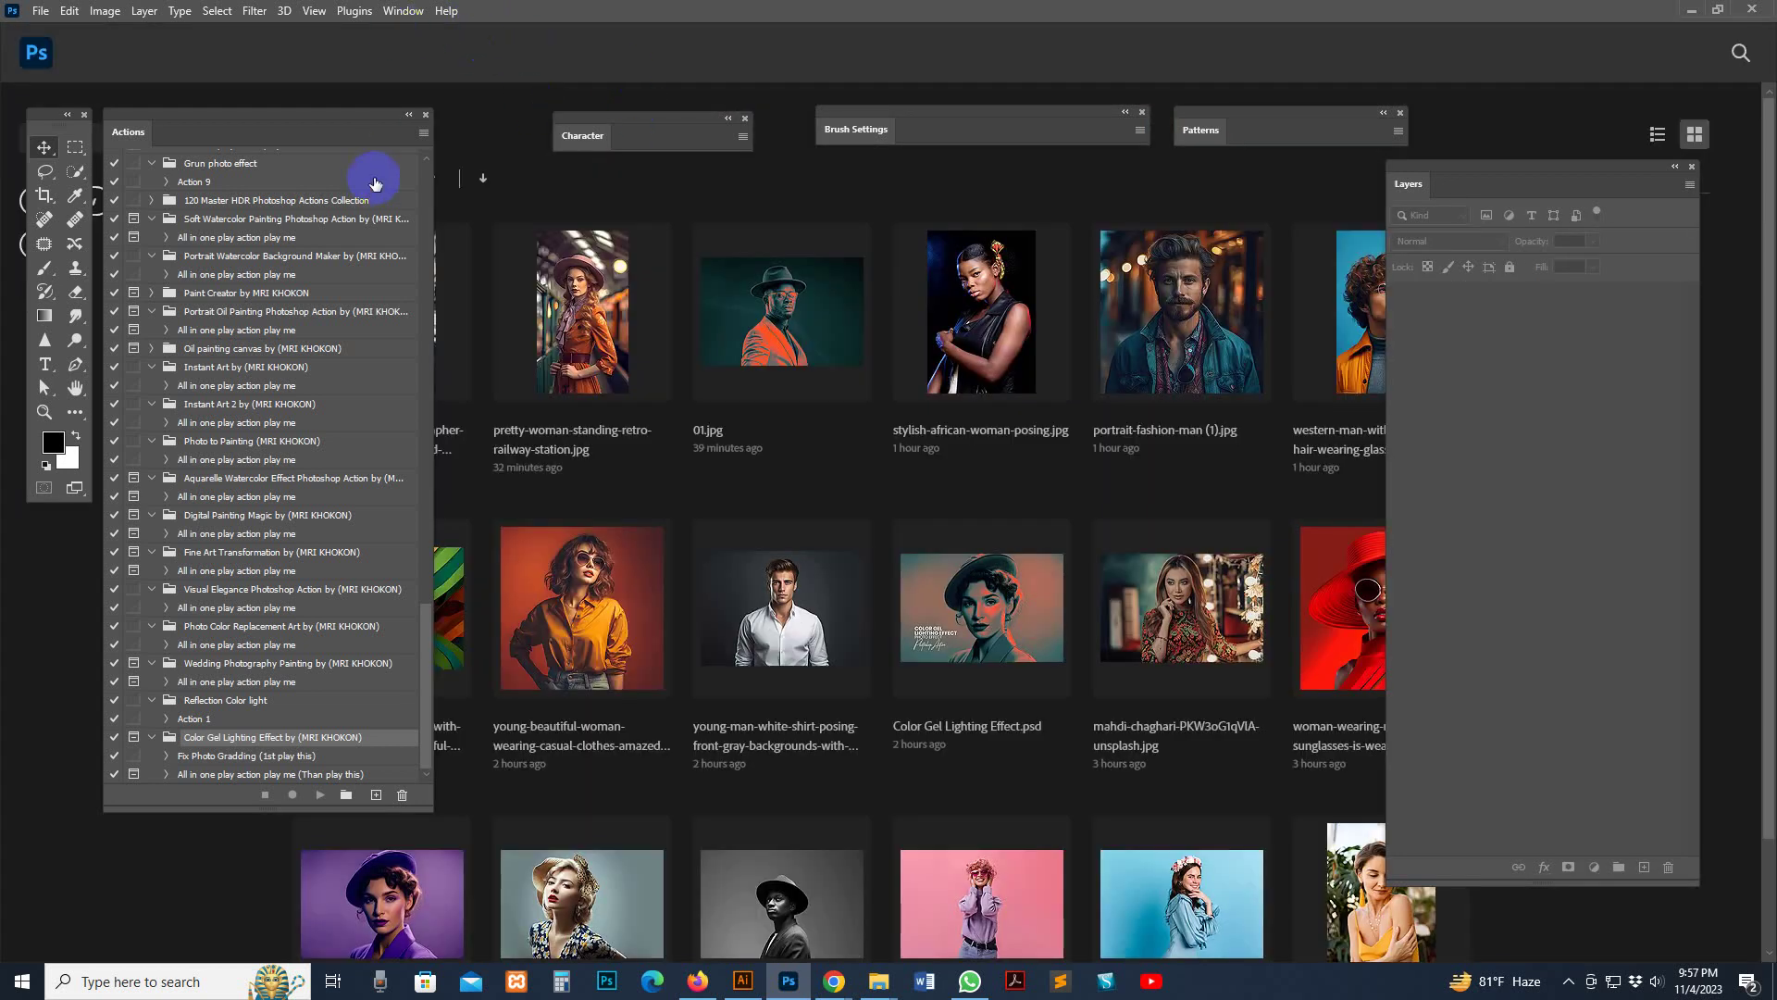
Hide and redisplay the Actions panel, and float it separately beside the toolbox
left_click(403, 11)
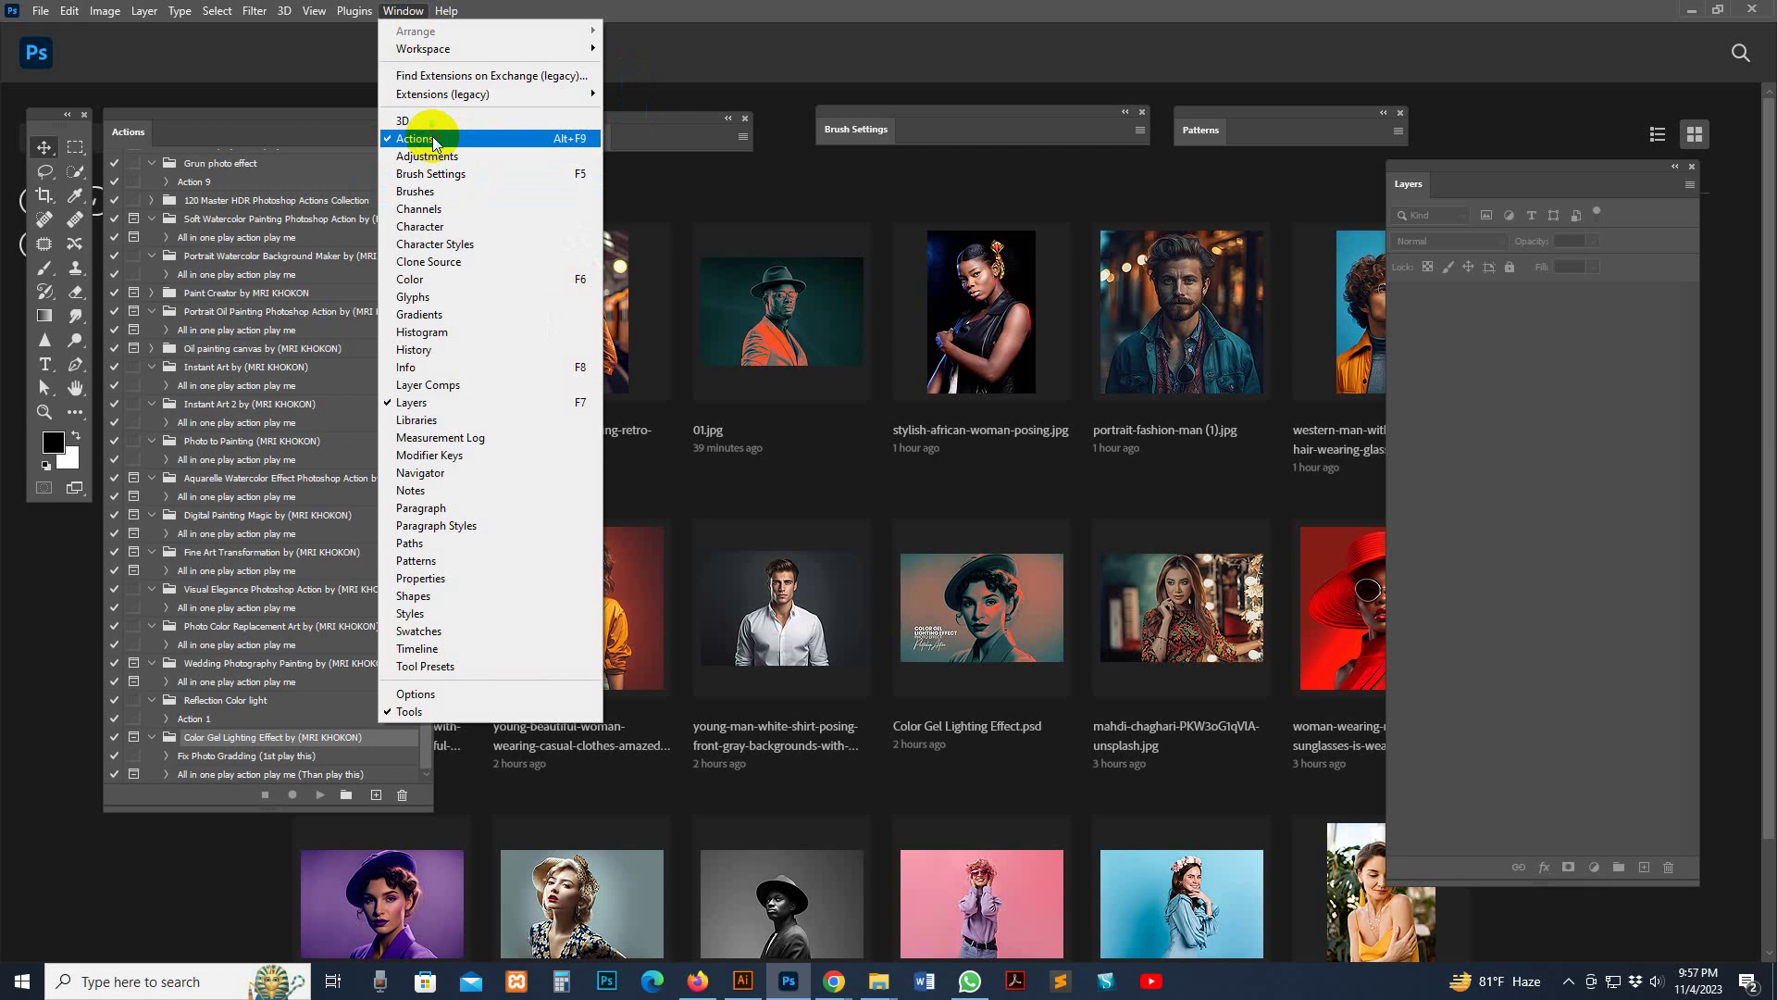
left_click(432, 139)
left_click(403, 10)
left_click(421, 139)
left_click_drag(273, 126, 130, 120)
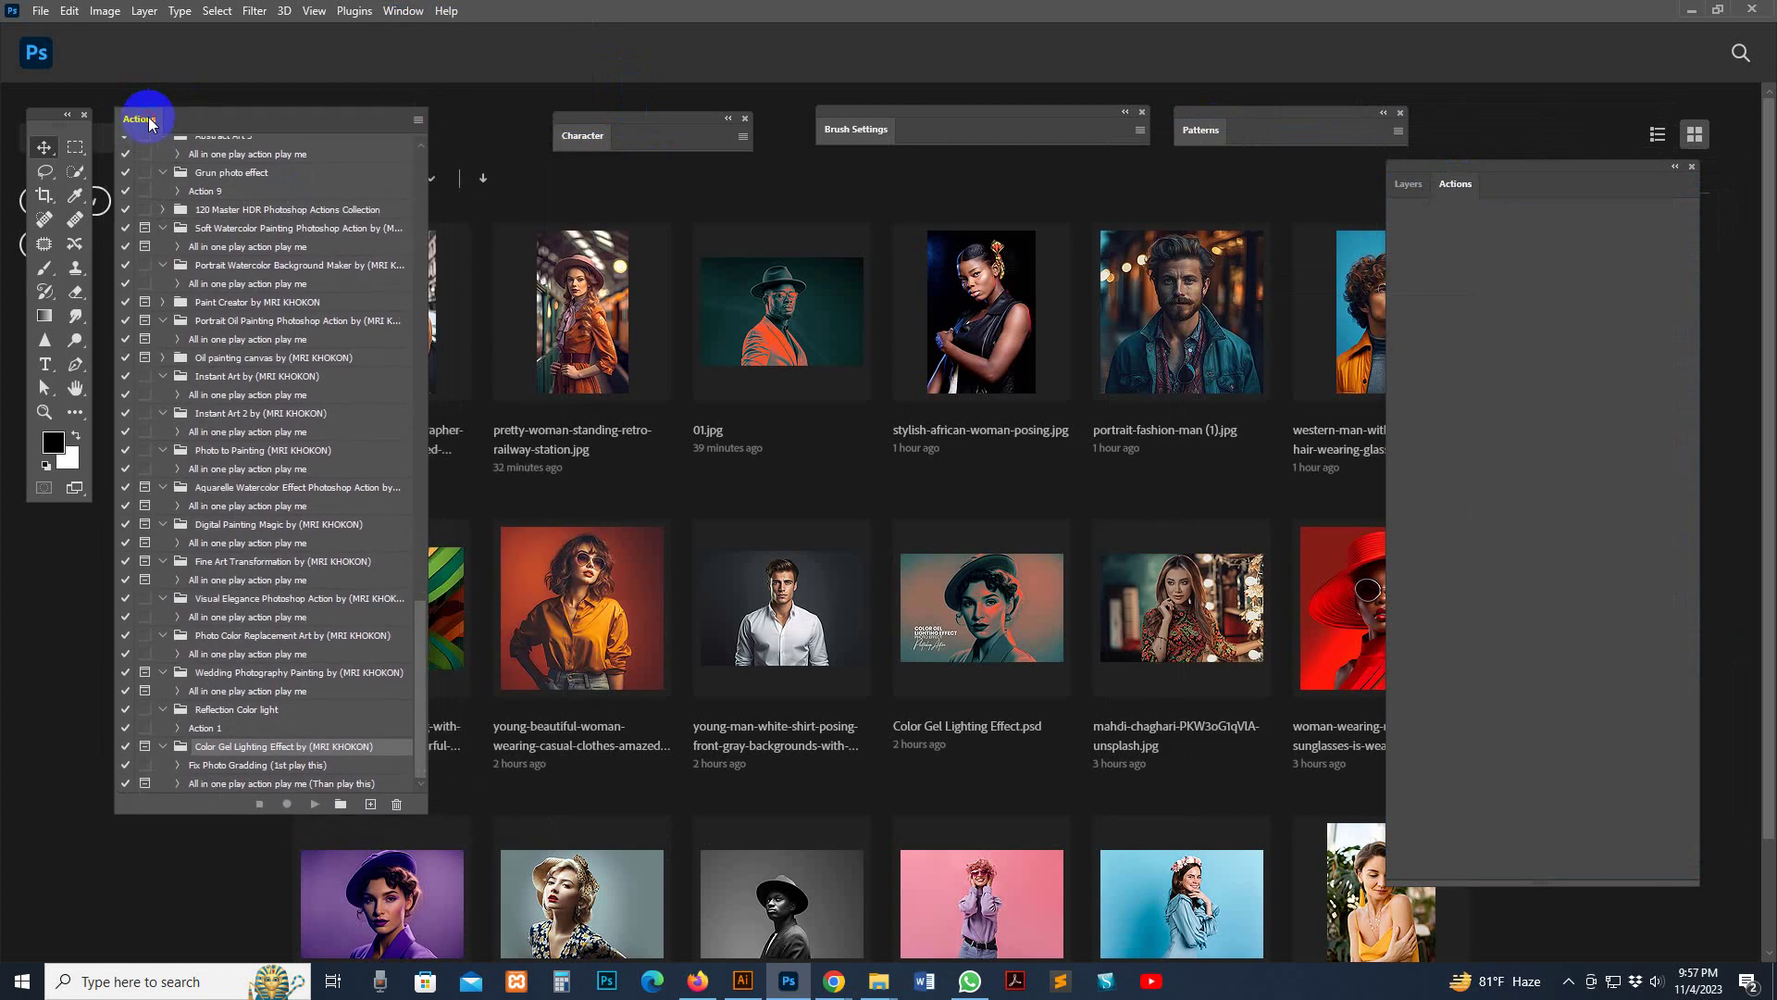
Hide and redisplay the Layers panel, and place it at a smaller size near the workspace's outer edge
left_click(394, 11)
left_click(456, 402)
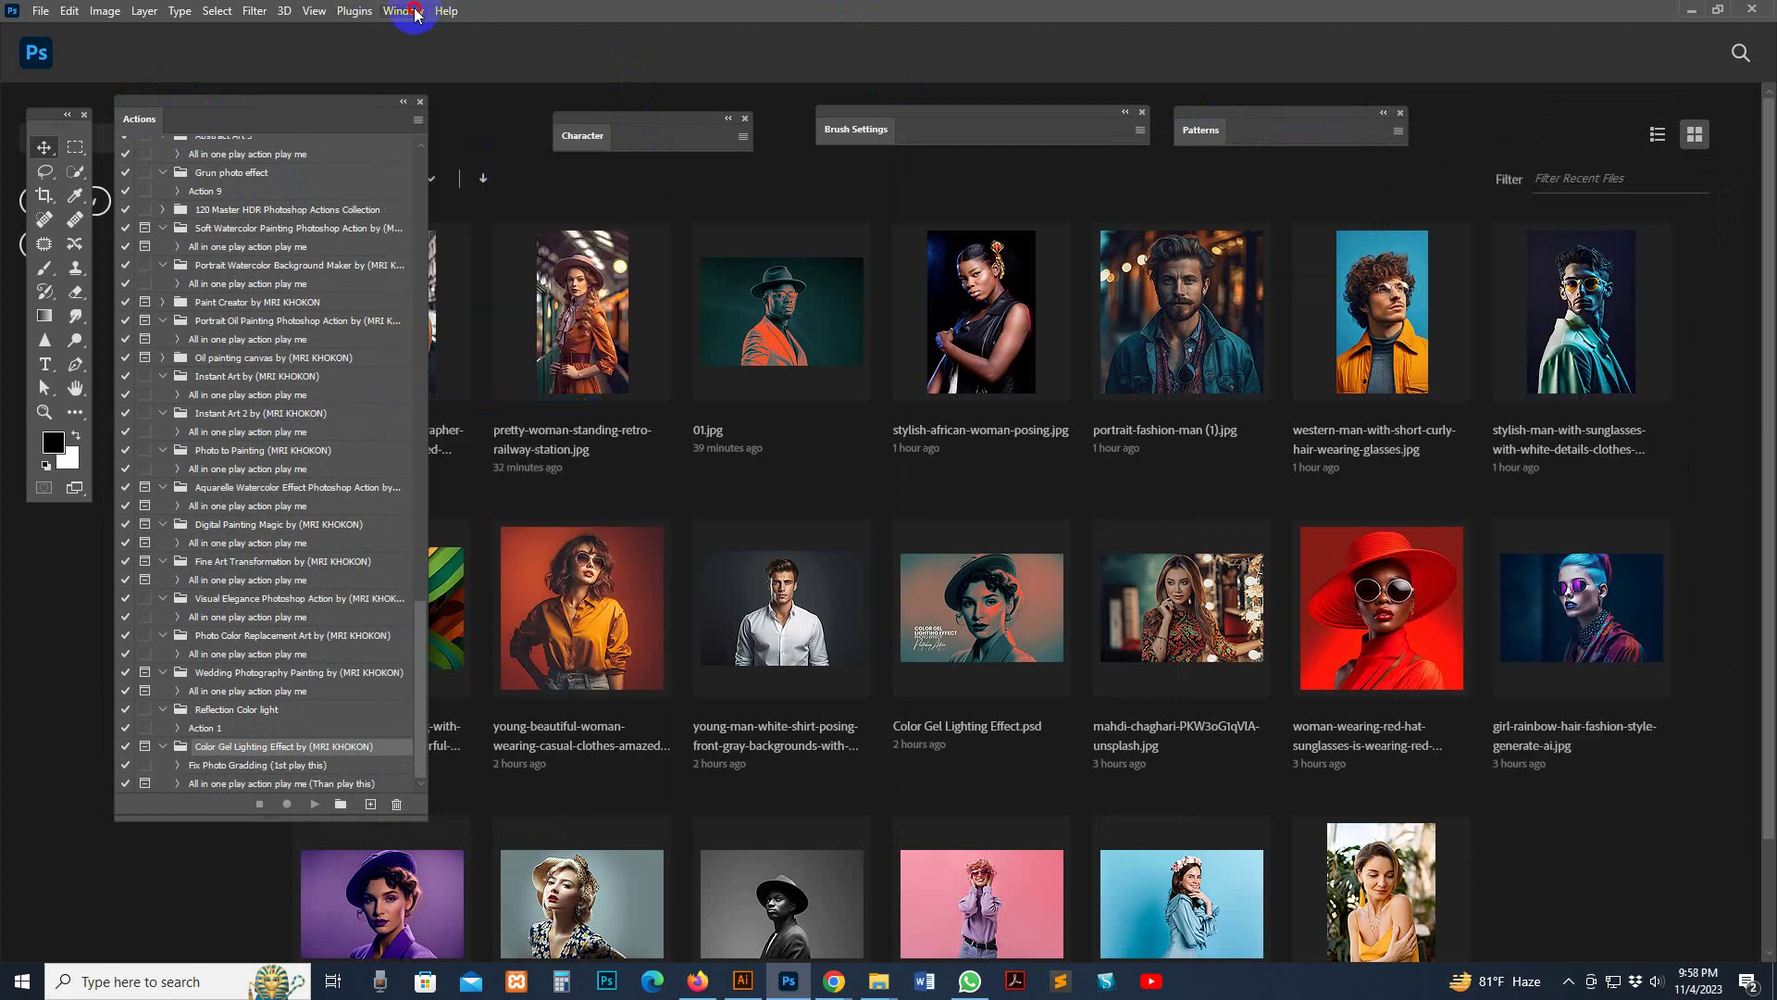
left_click(415, 11)
left_click(449, 401)
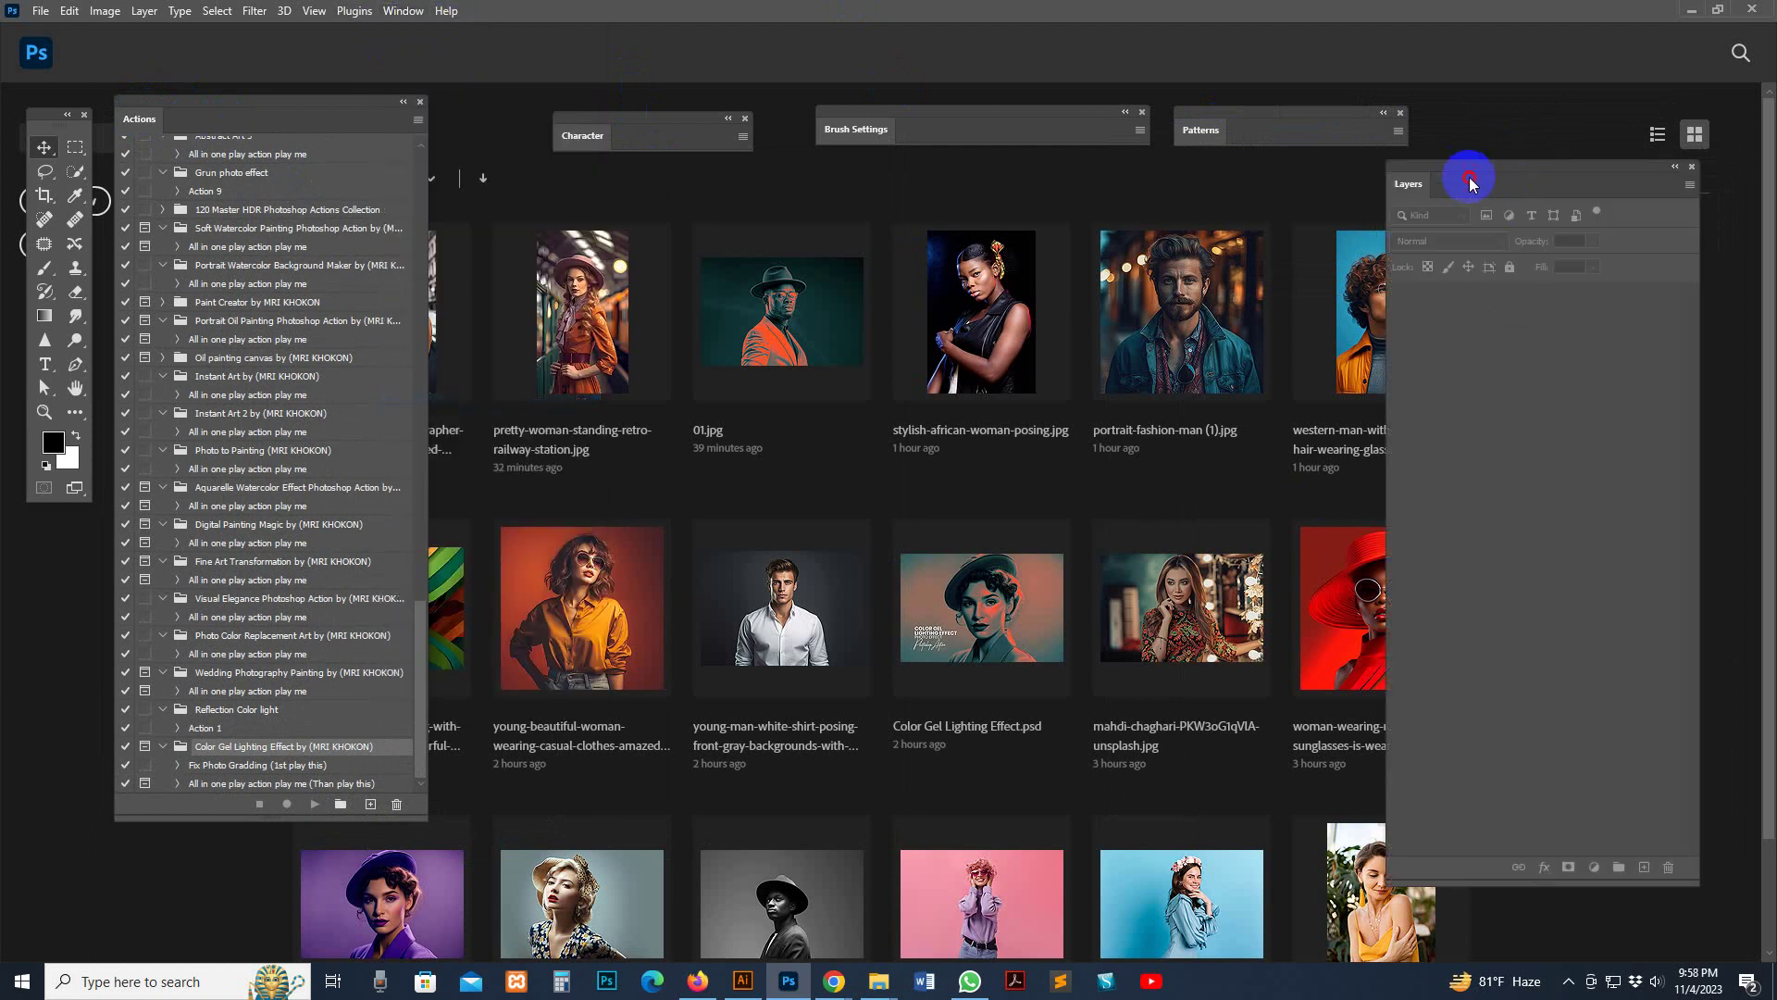
left_click_drag(1472, 183, 1499, 236)
left_click_drag(1447, 905, 1518, 847)
left_click(1138, 648)
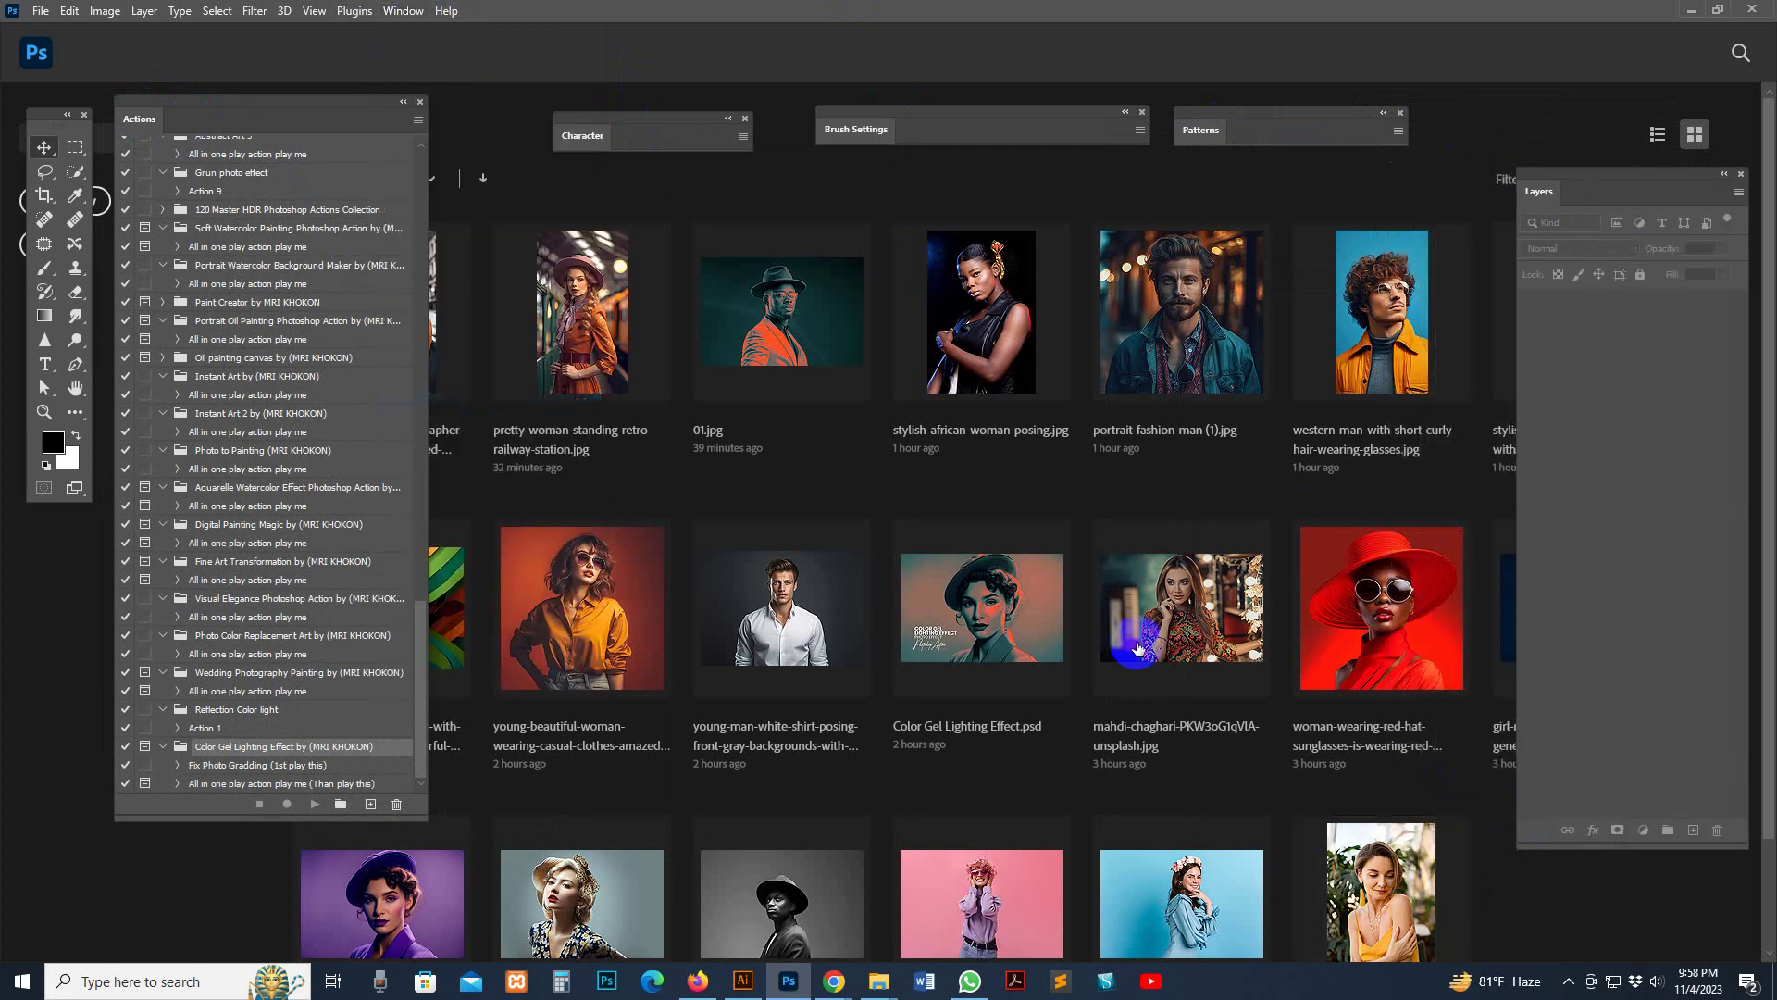
Load the Color Gel Lighting Effect .atn file from its Main file folder and select its "All in one play action play me" action
left_click(417, 120)
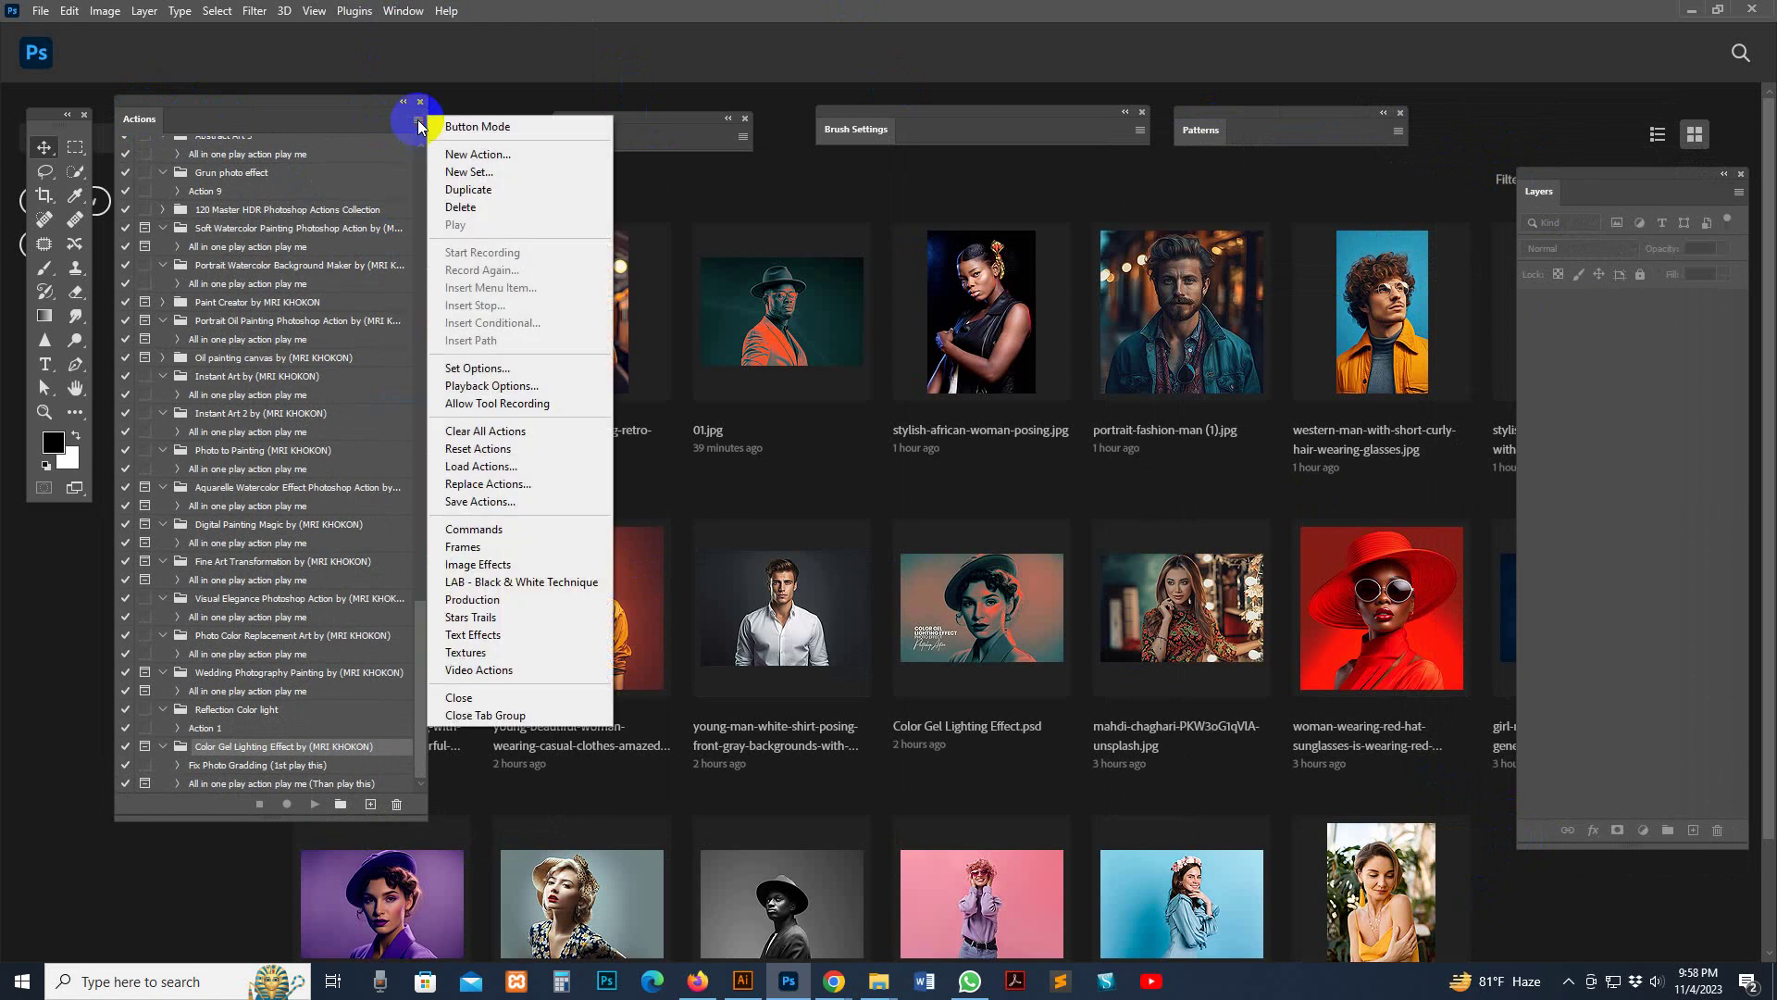
left_click(490, 466)
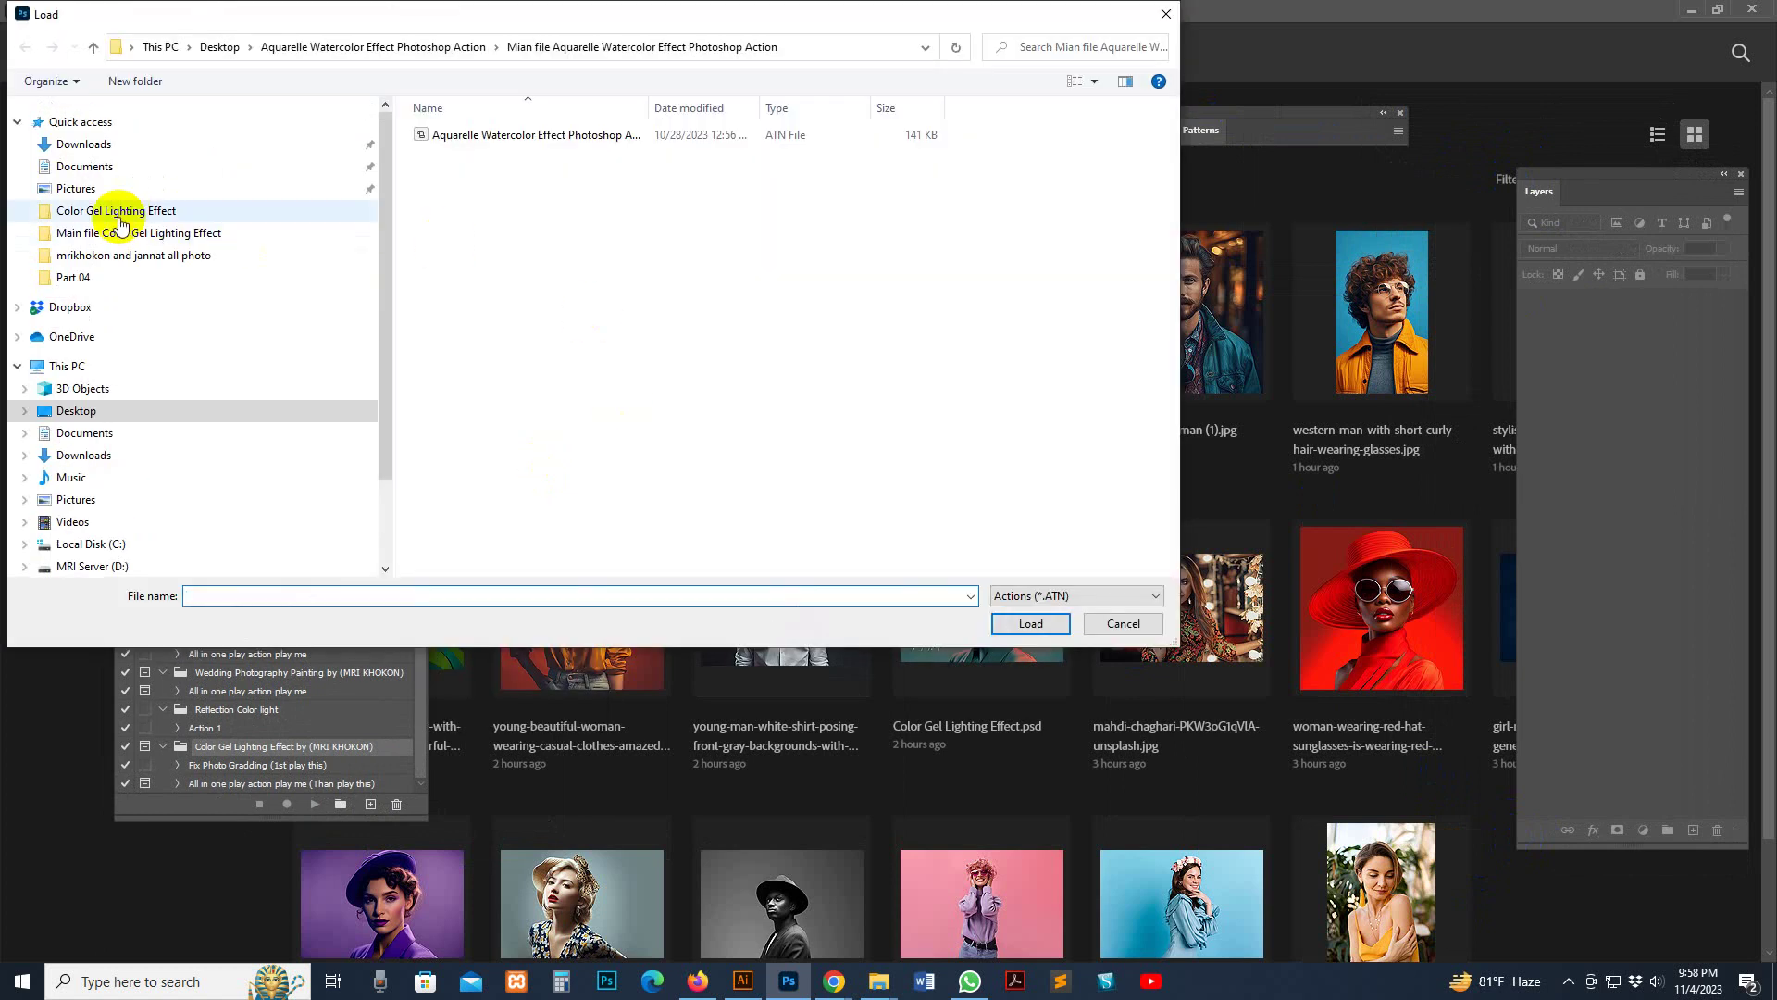
left_click(117, 218)
left_click(483, 194)
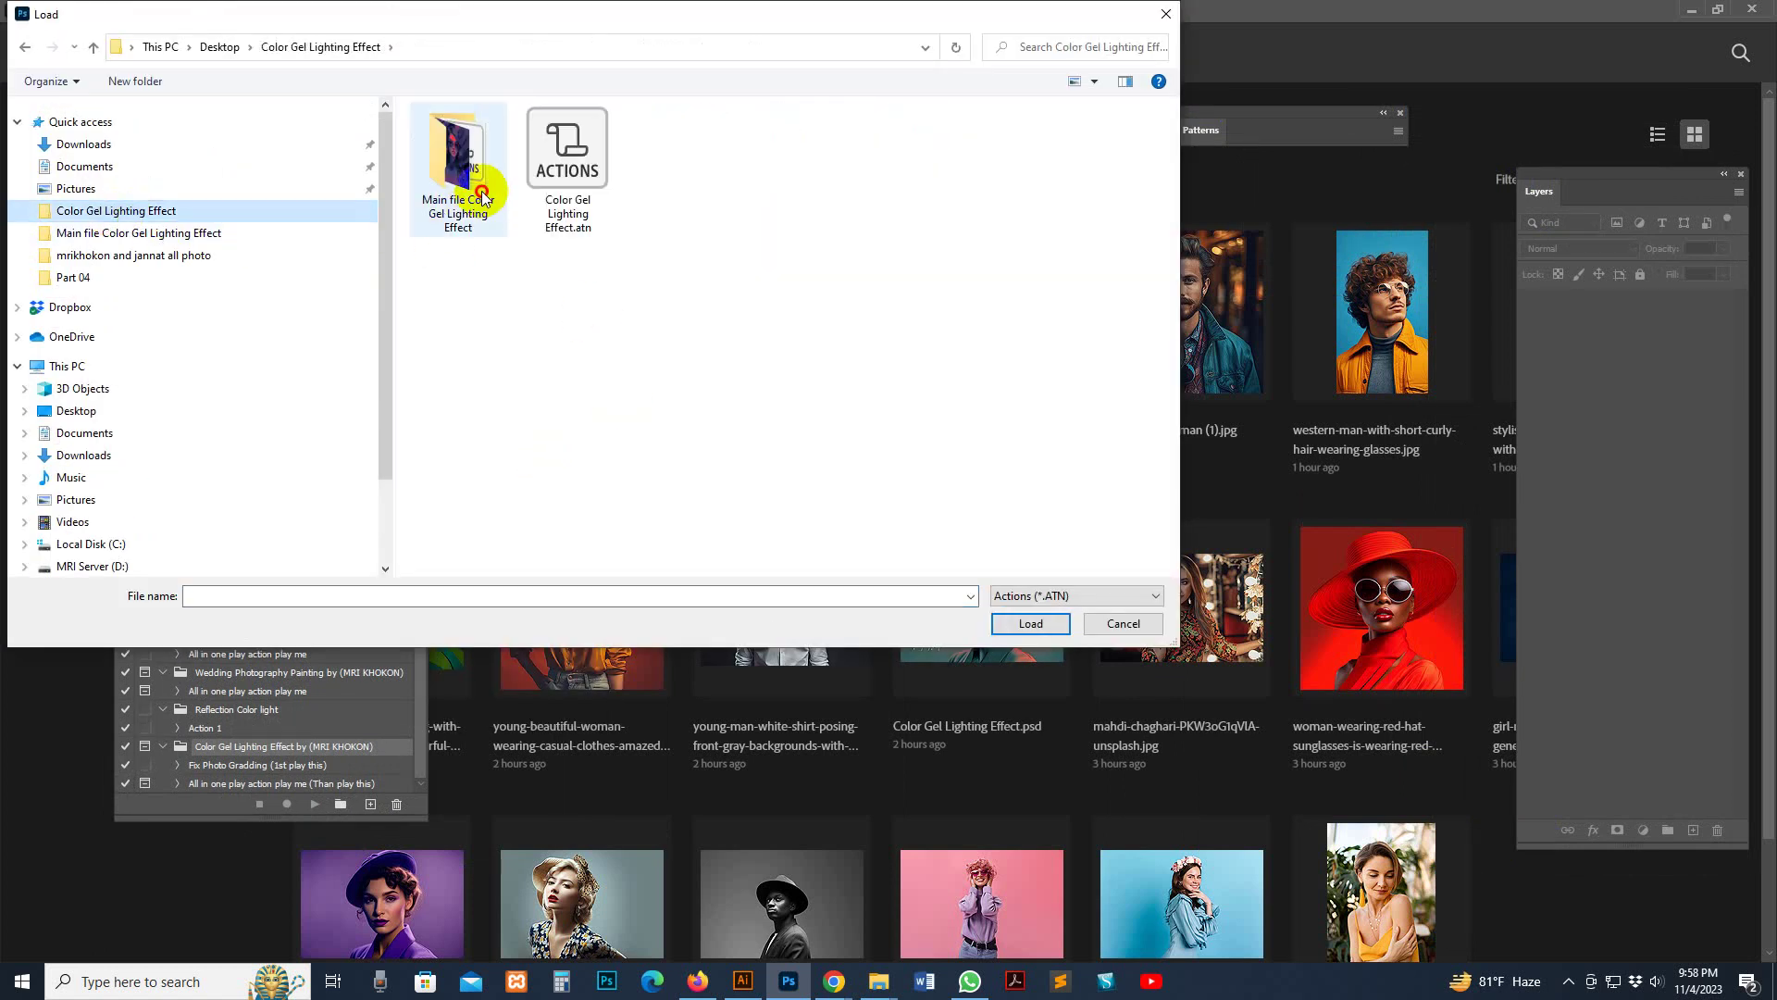
double_click(482, 195)
left_click(449, 136)
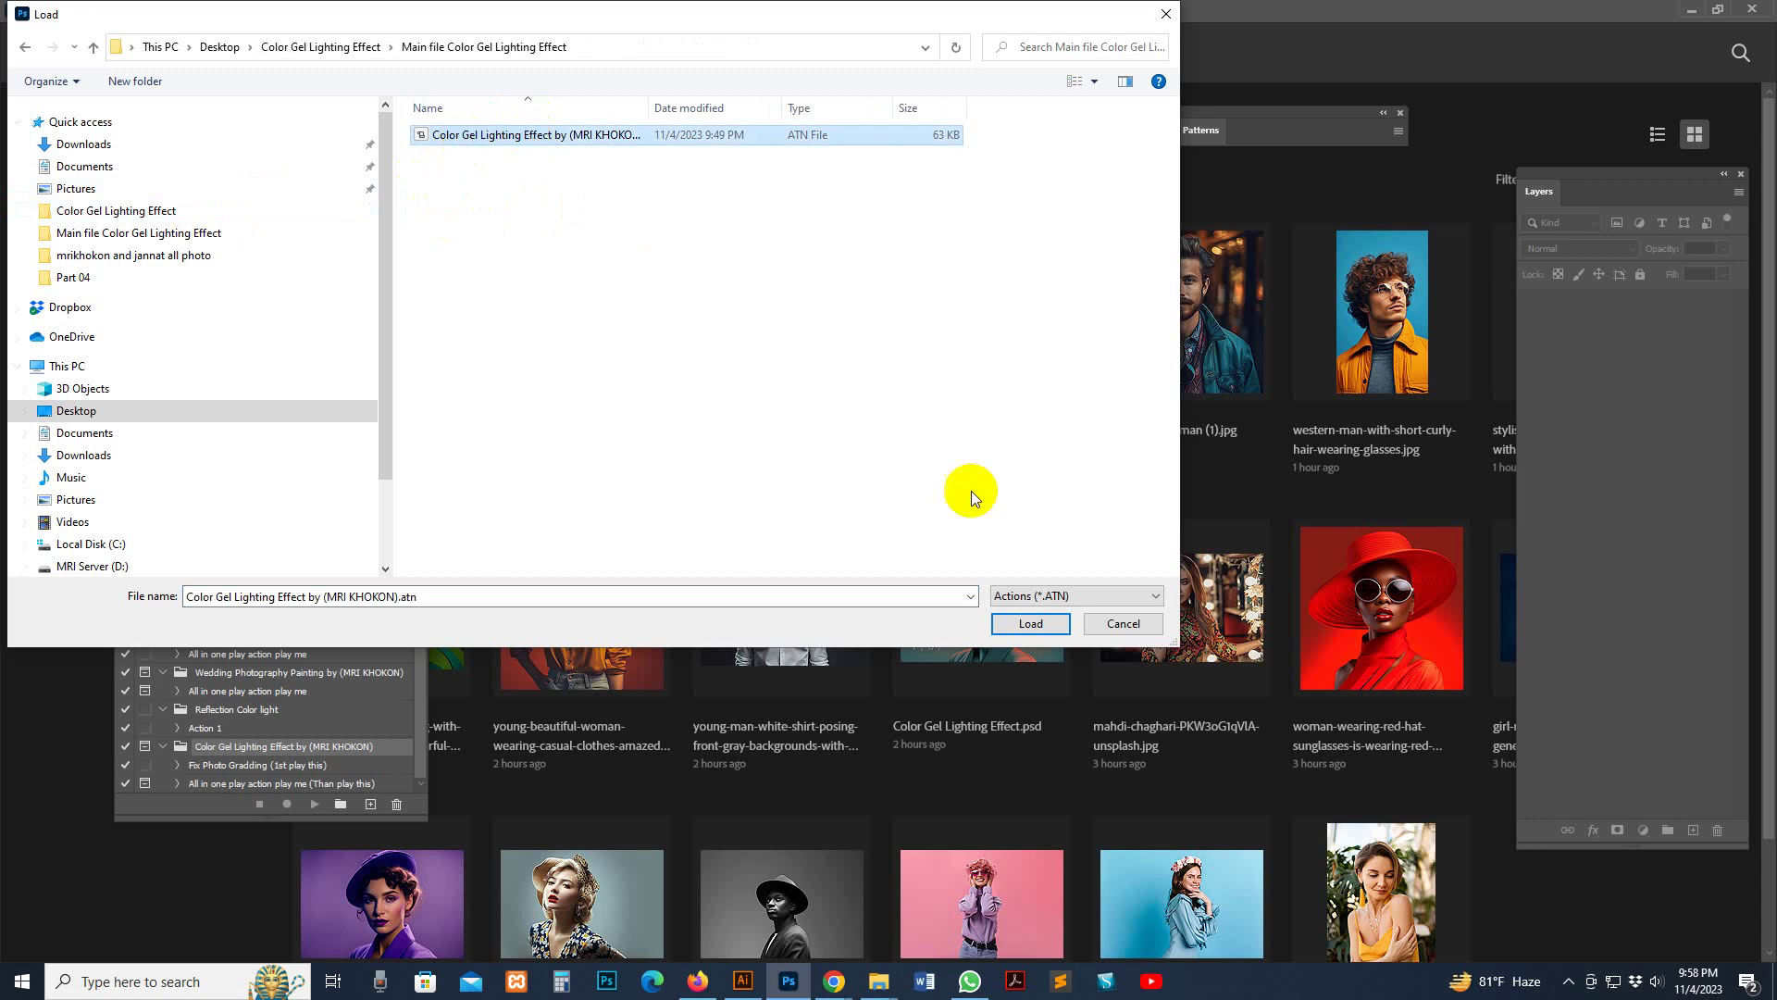
left_click(1029, 623)
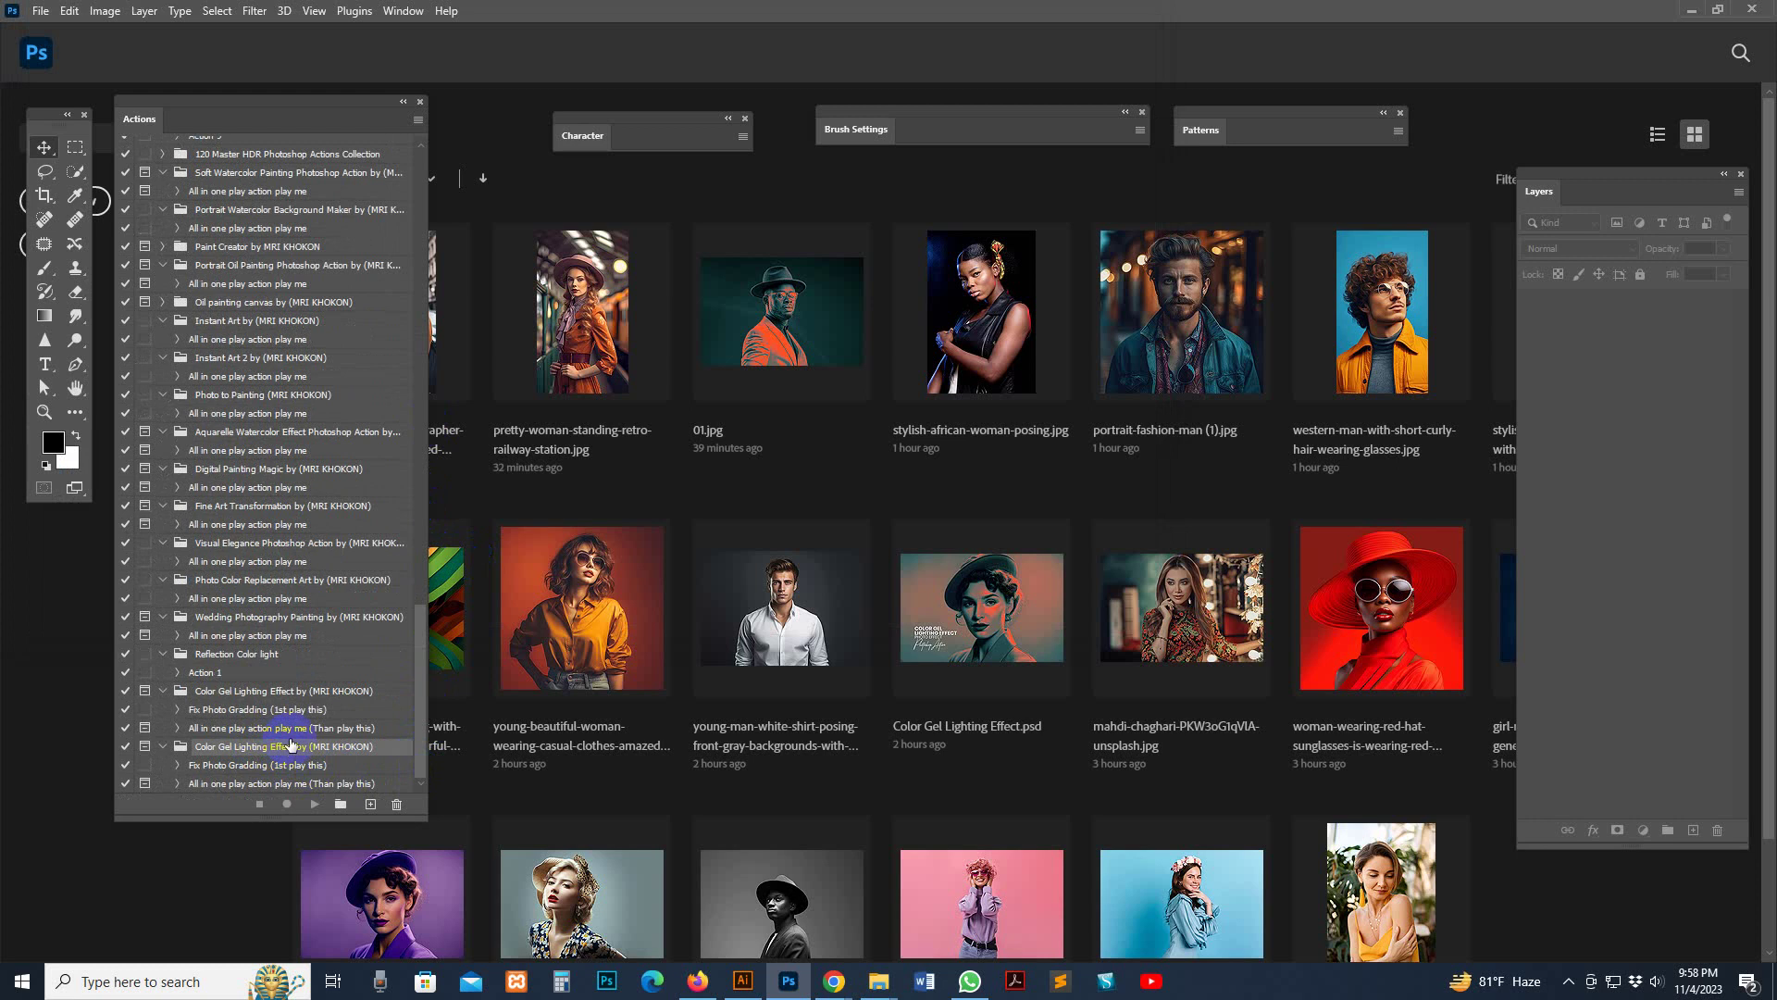
left_click(286, 764)
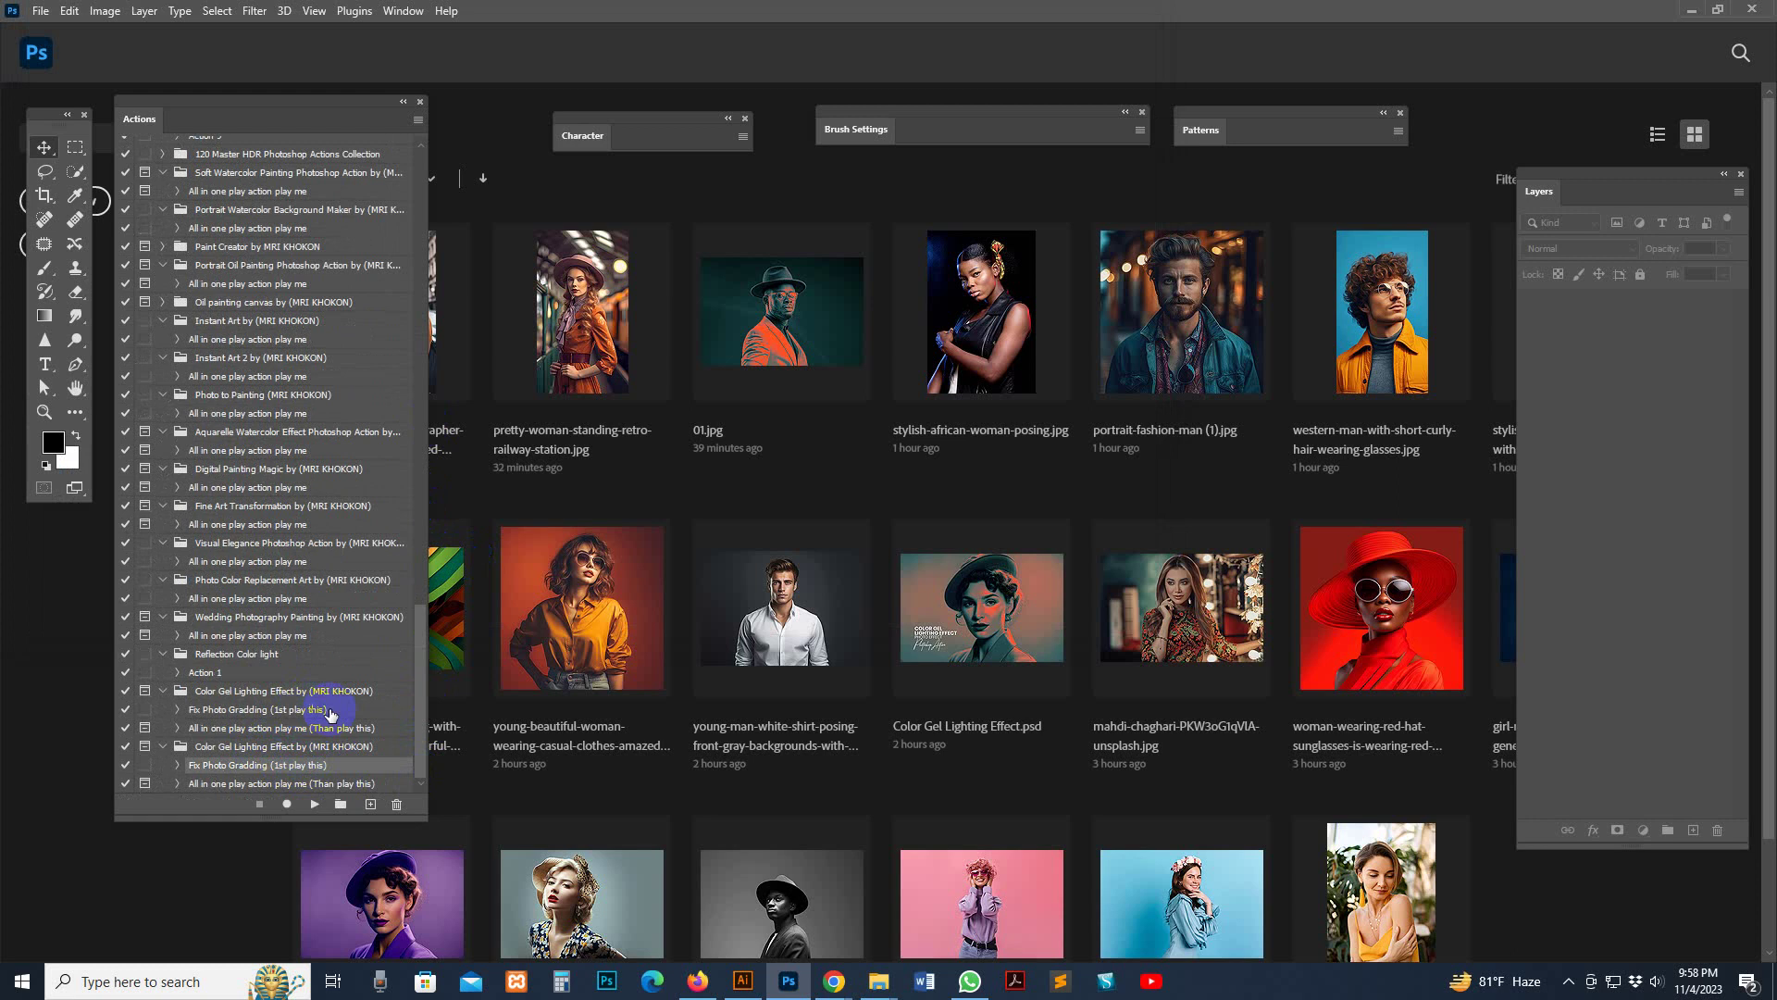
left_click(313, 784)
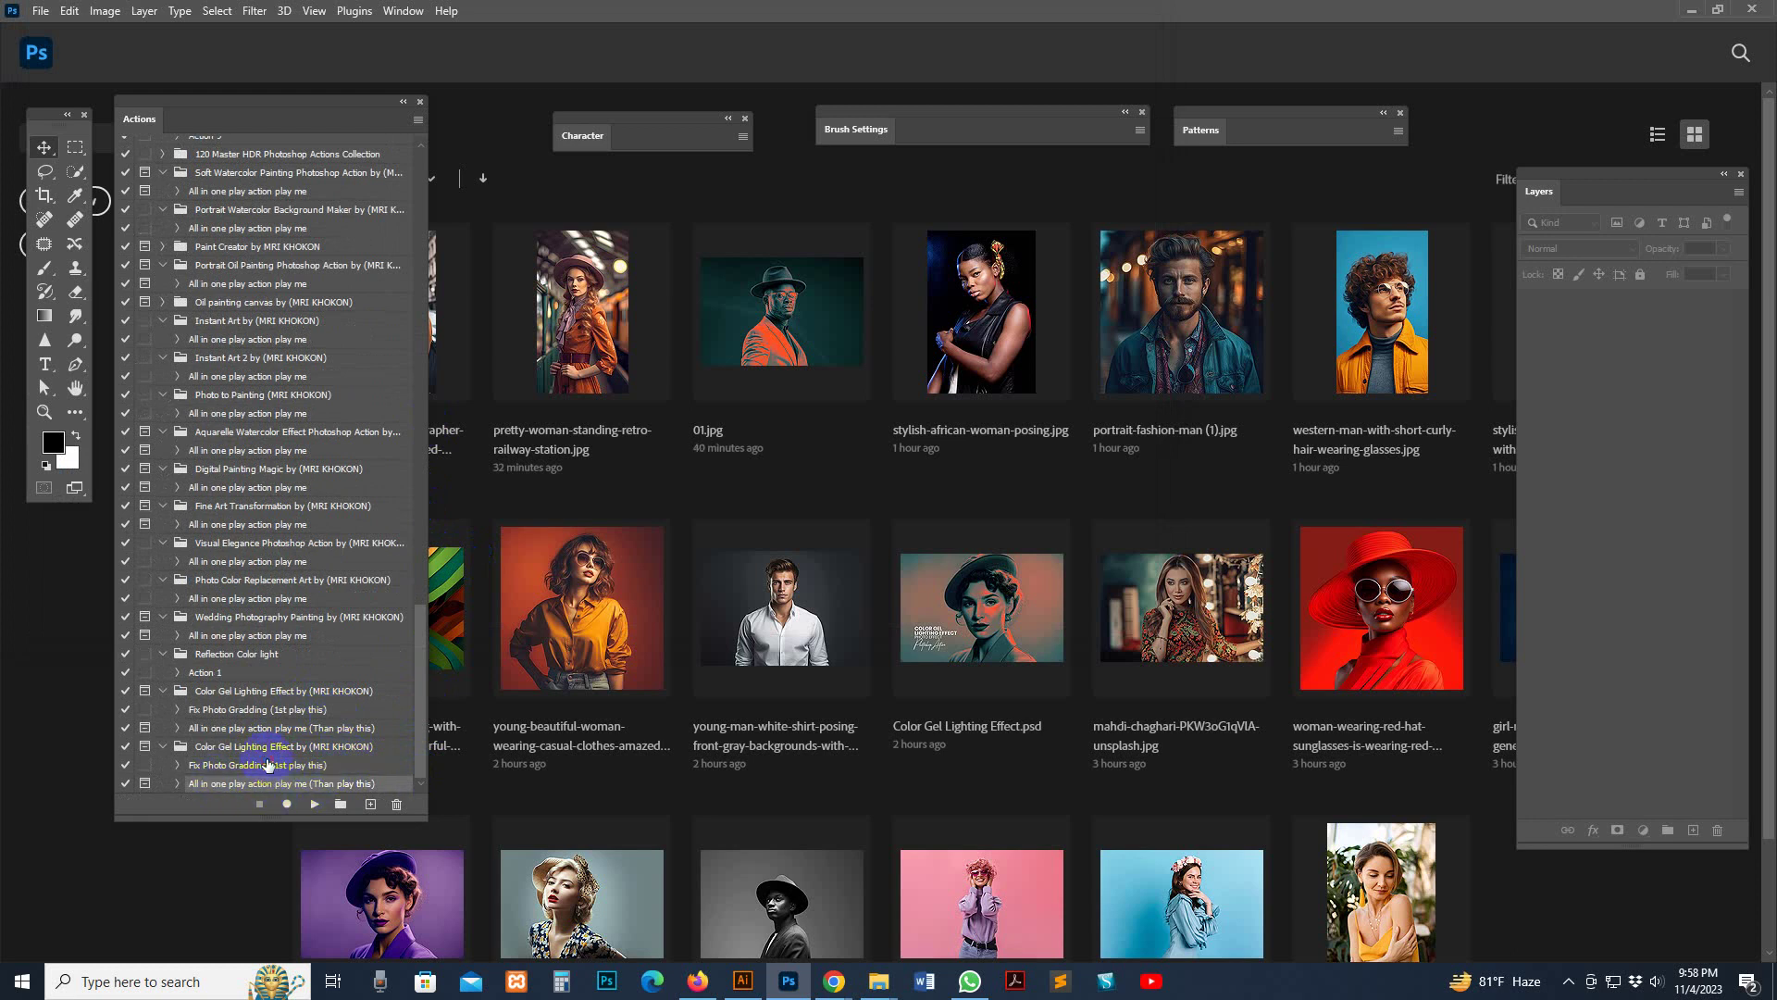
Open the young male photographer JPG from the Color Gel Lighting Effect folder in Photoshop
left_click(269, 766)
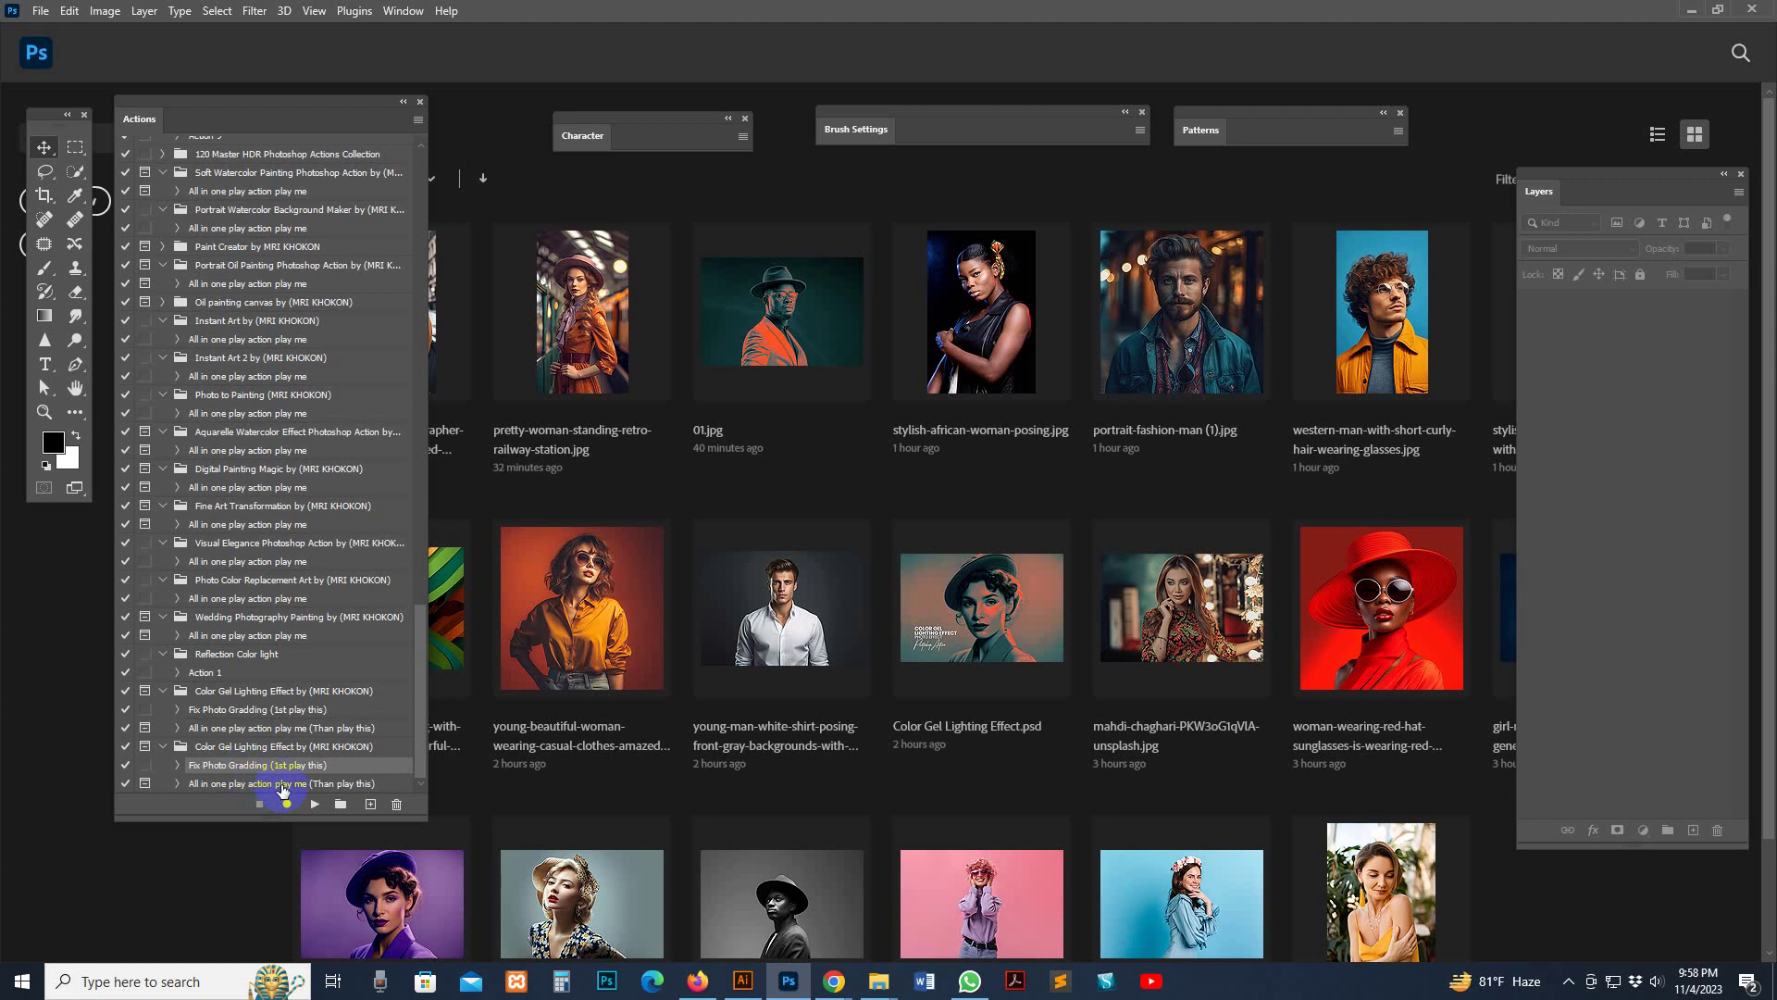
left_click(305, 785)
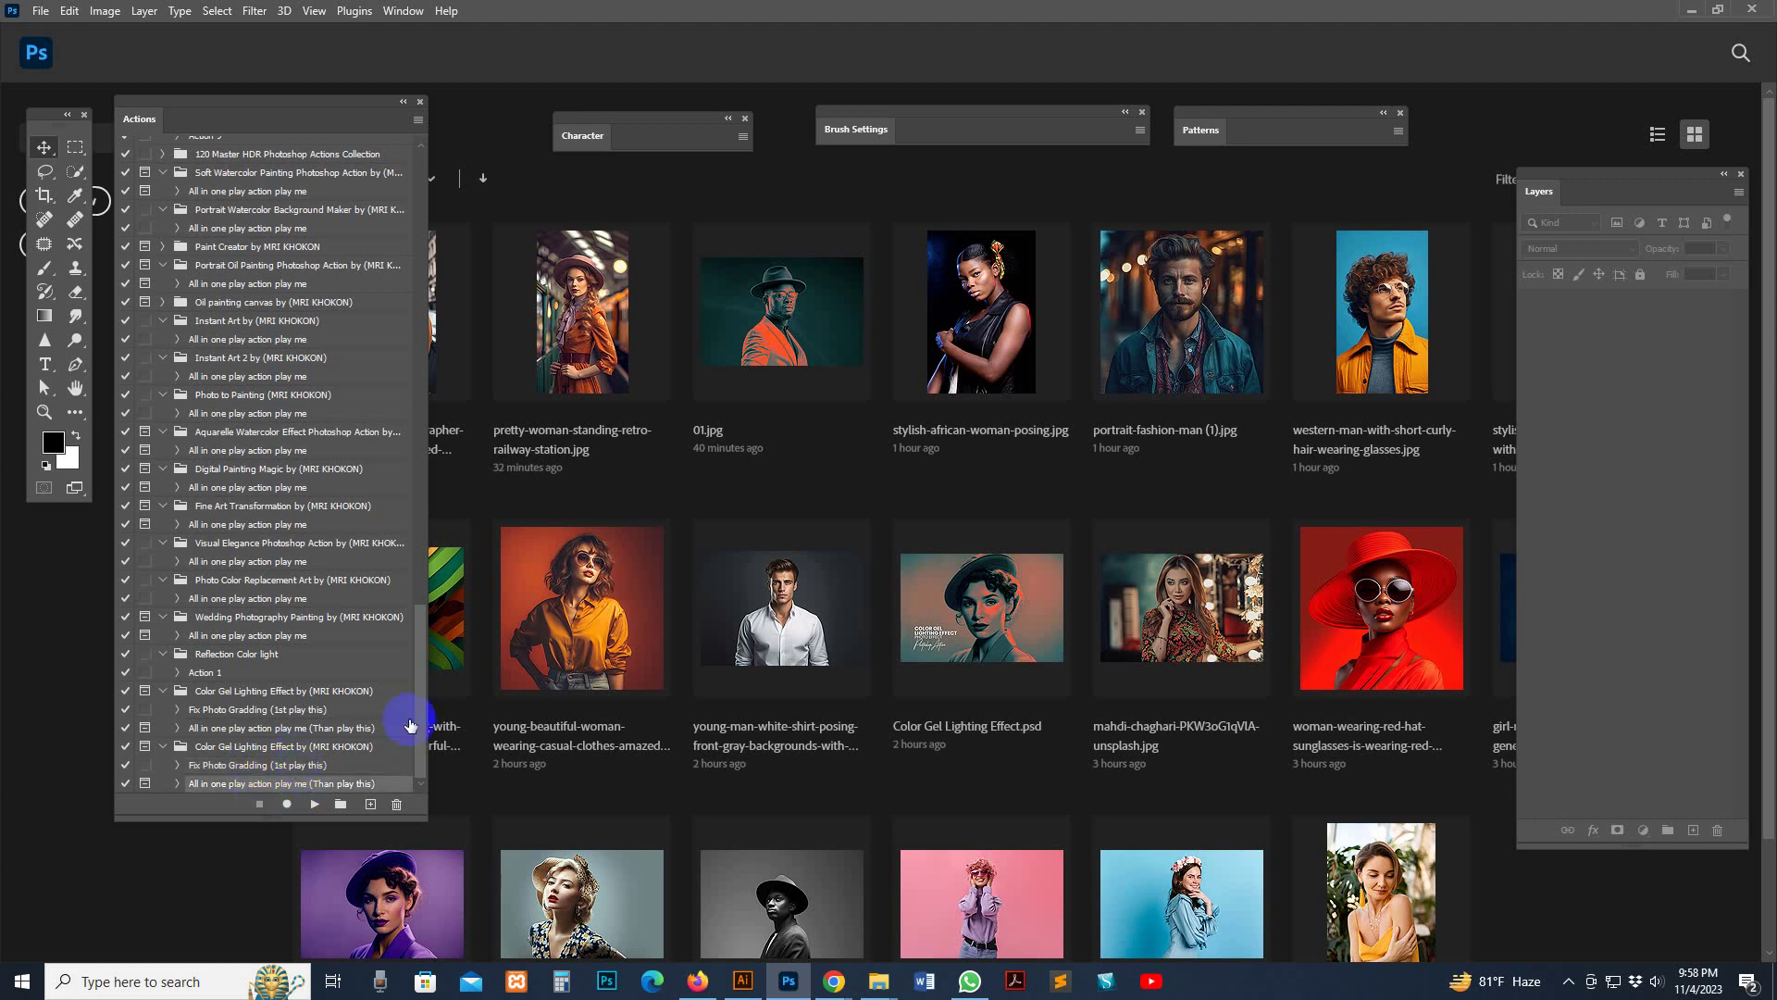
mouse_move(876, 981)
left_click(805, 900)
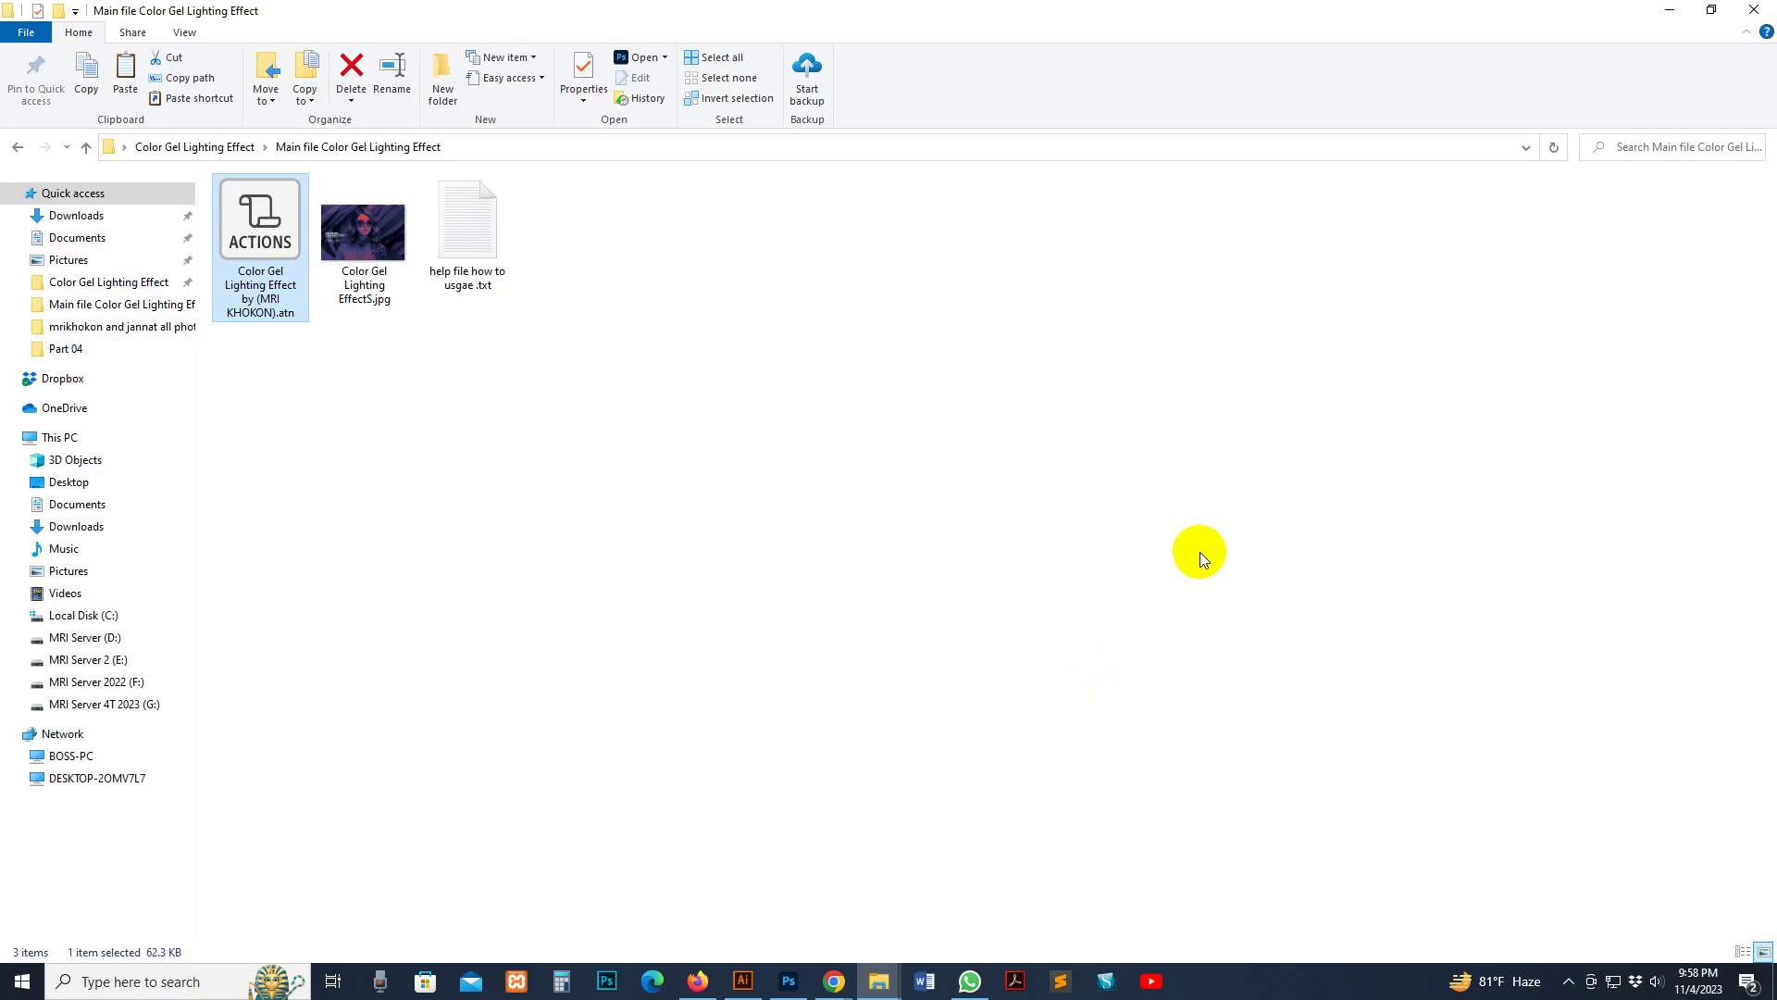
key("alt+Up")
left_click_drag(477, 368, 1023, 201)
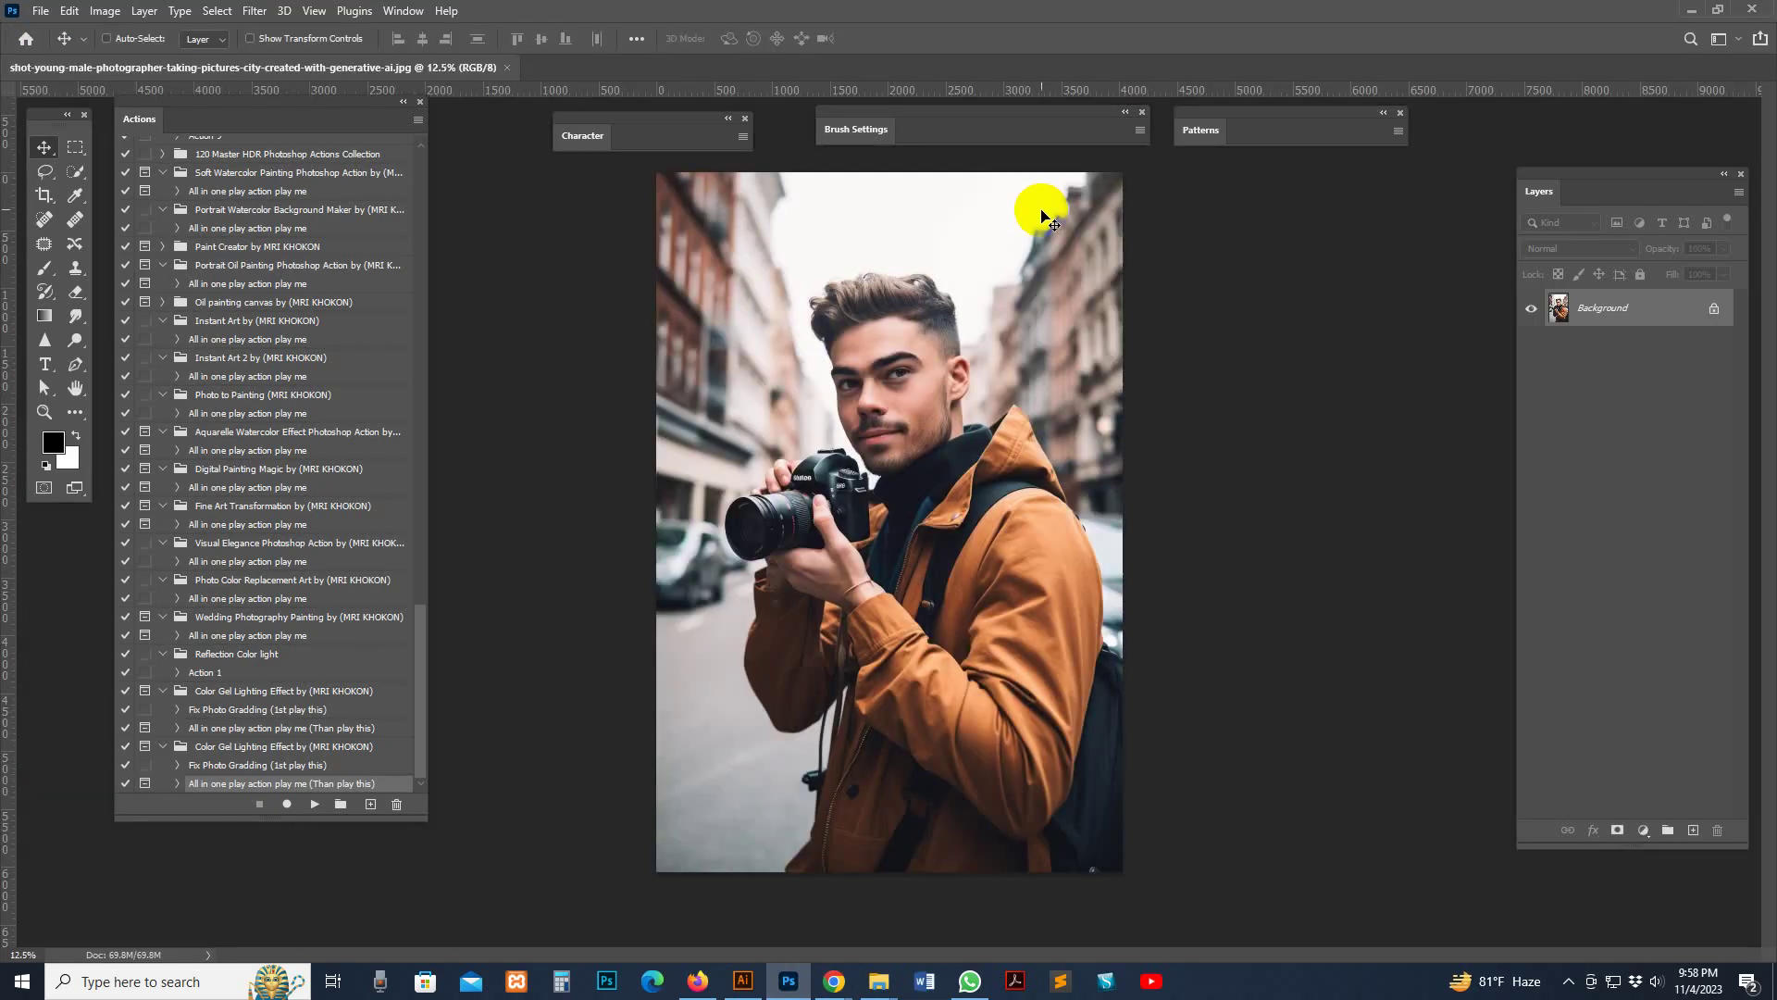
Resize the photographer image to a height of 2500 pixels with proportions linked
left_click(104, 12)
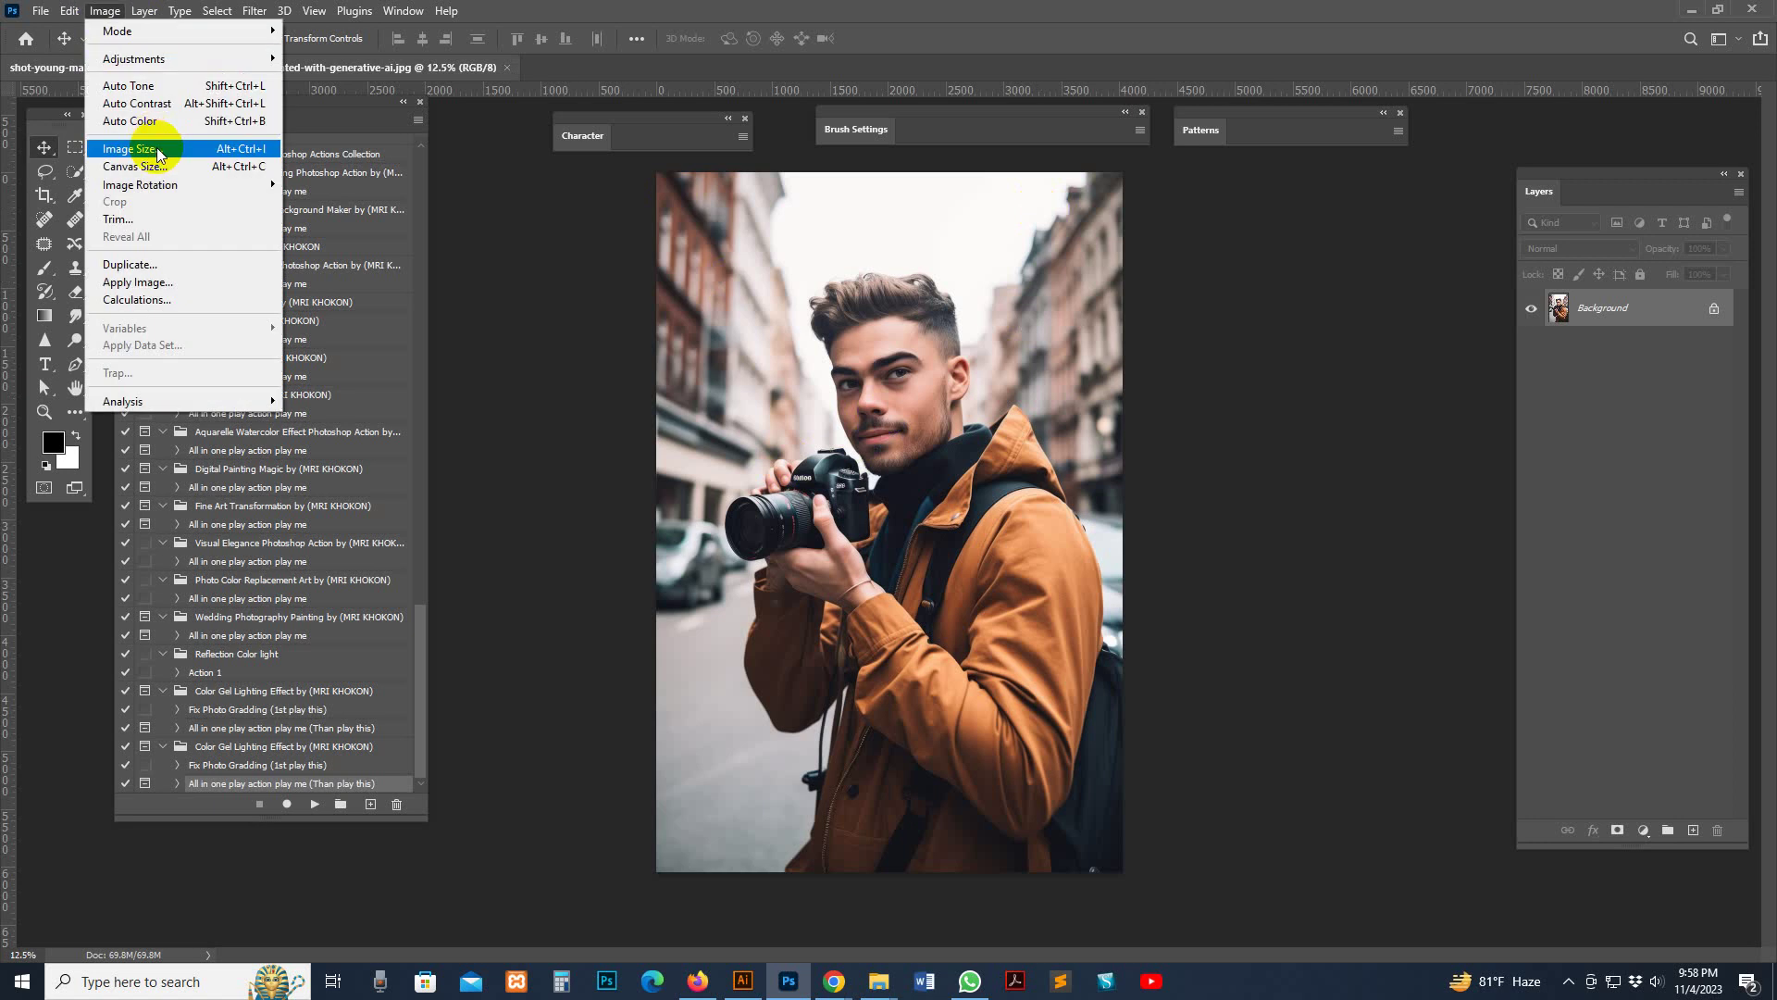
left_click(144, 145)
double_click(1368, 337)
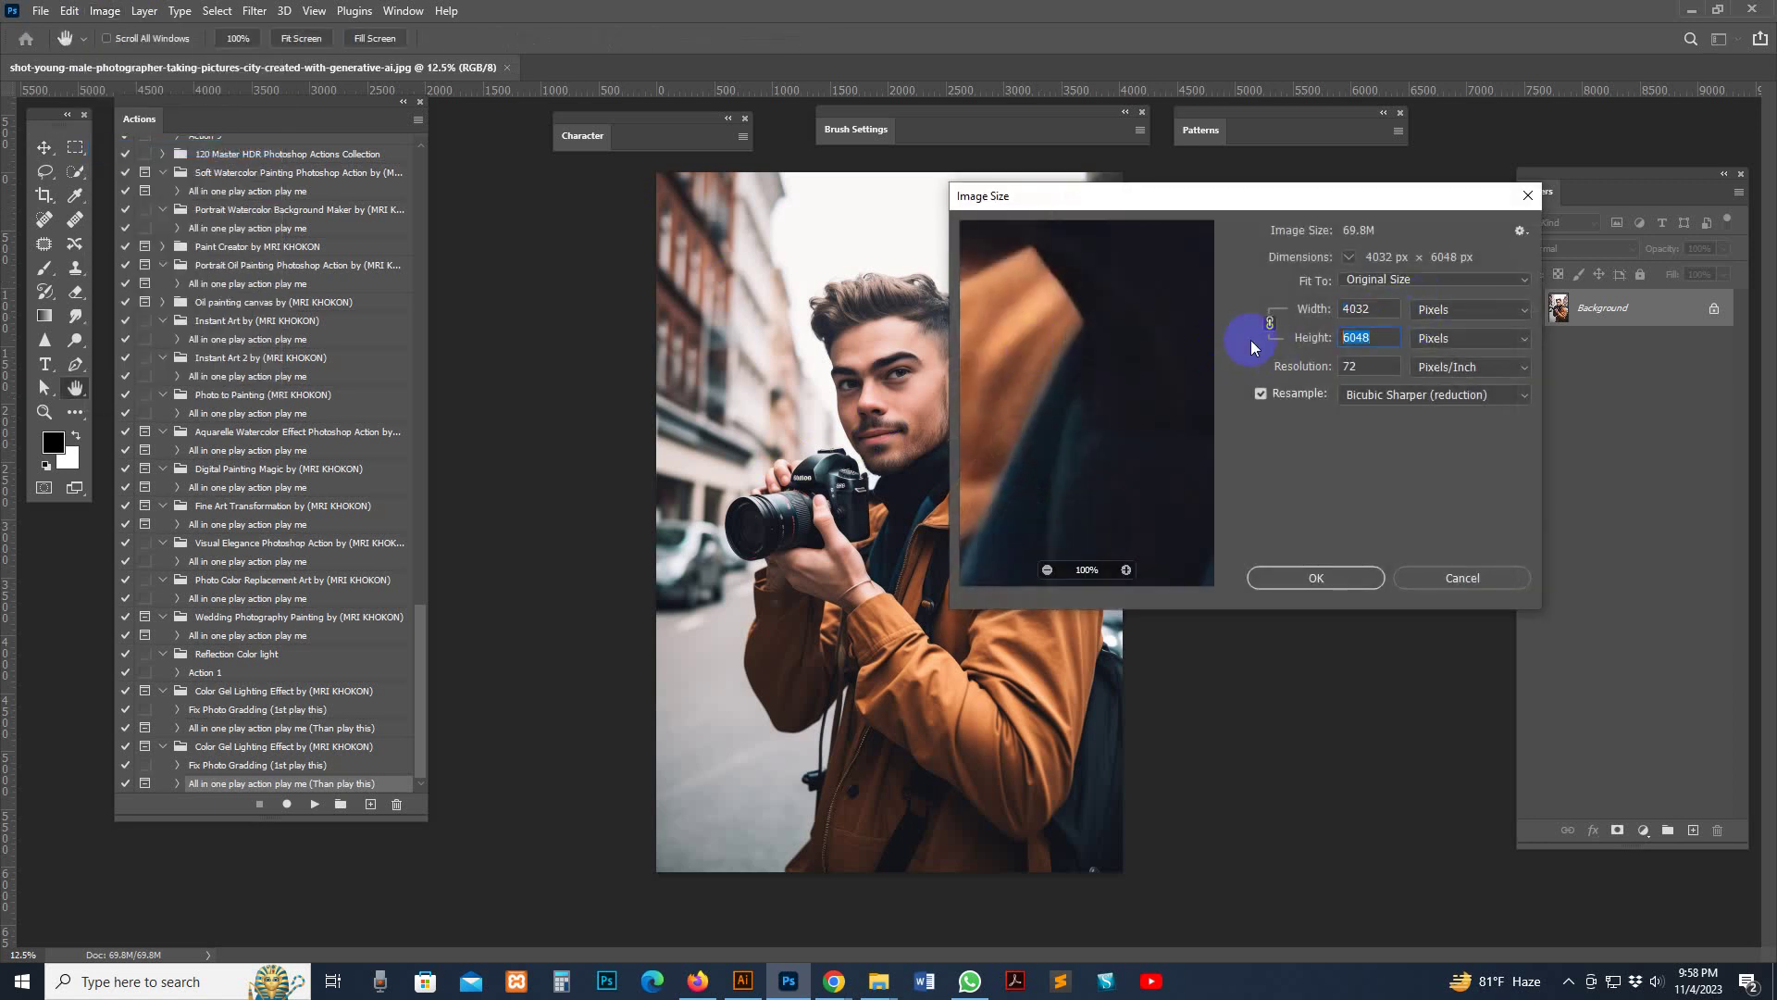
type("2500")
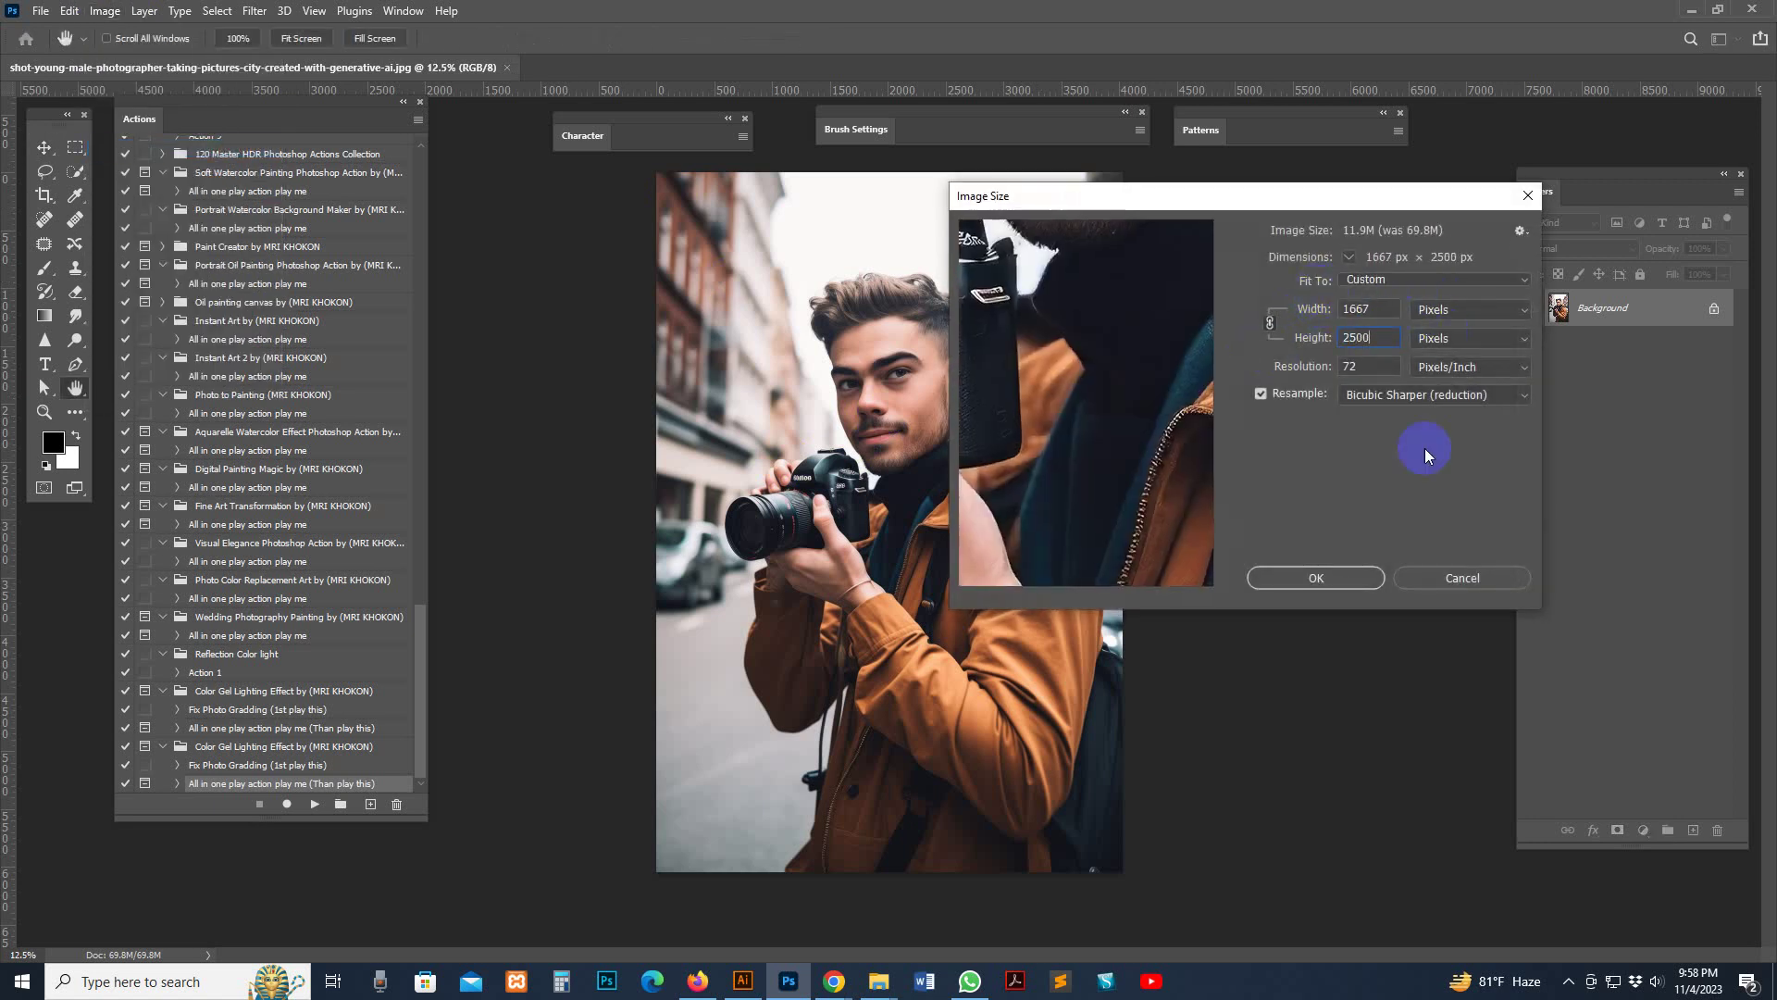
left_click(1342, 578)
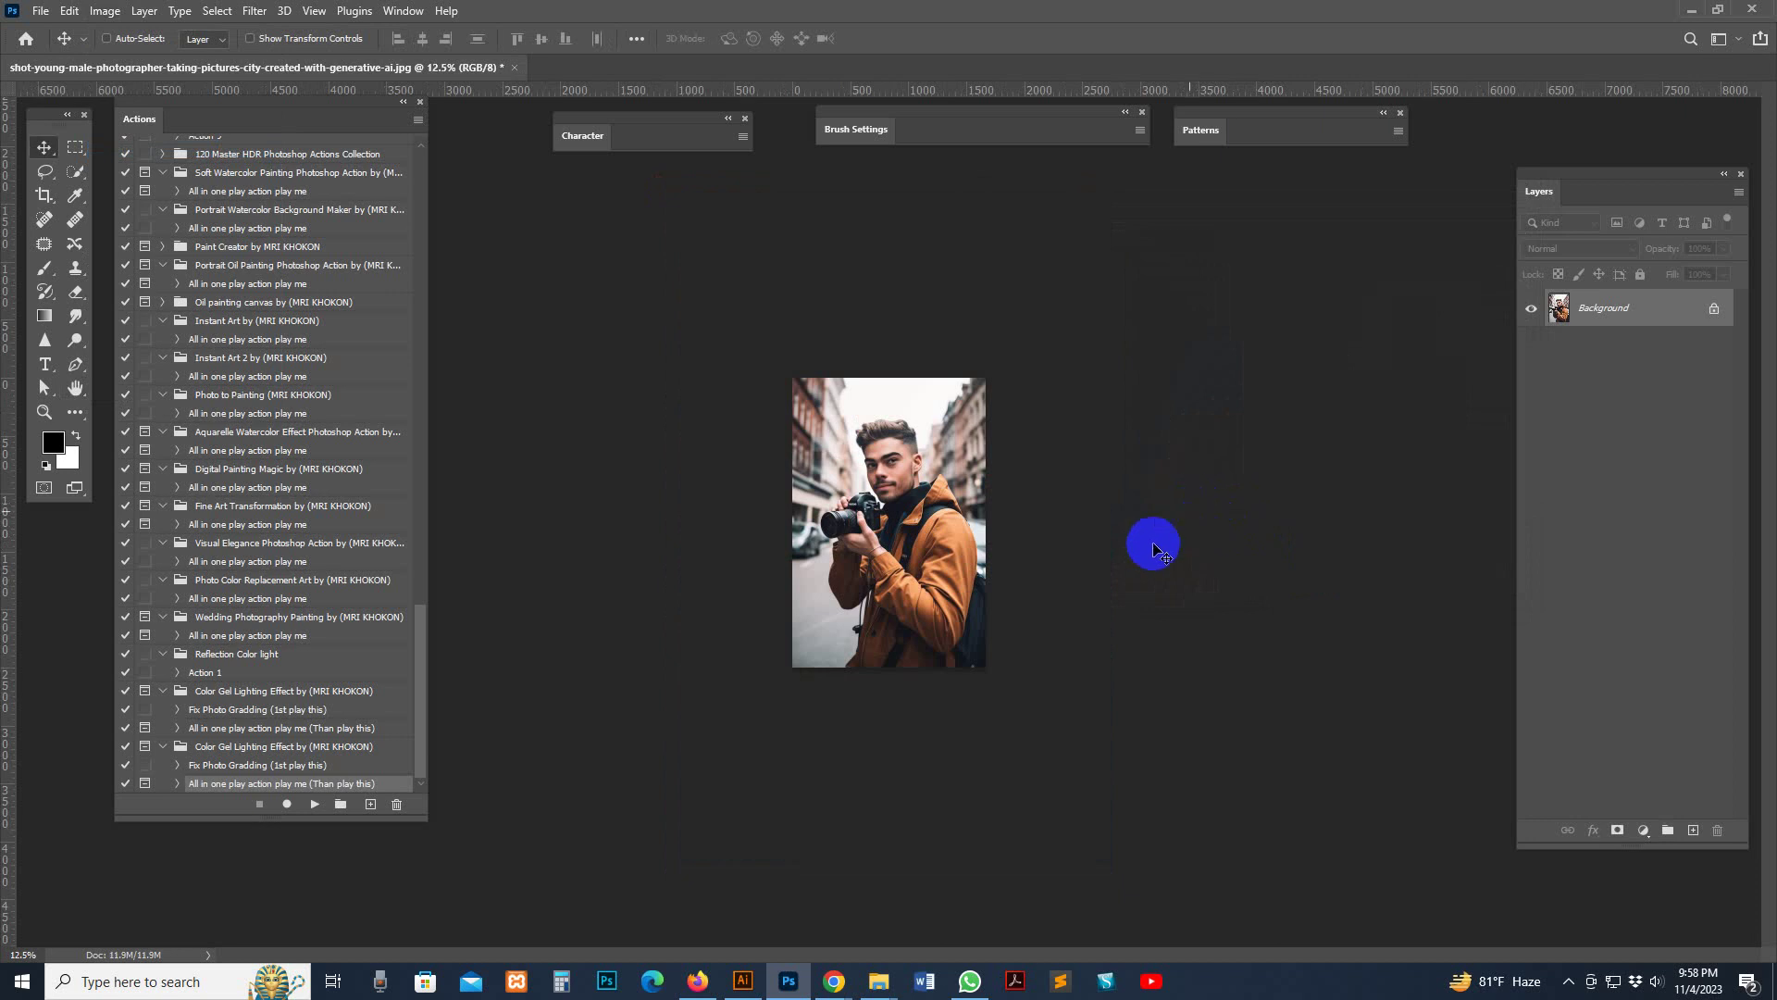
key("z")
left_click(982, 472)
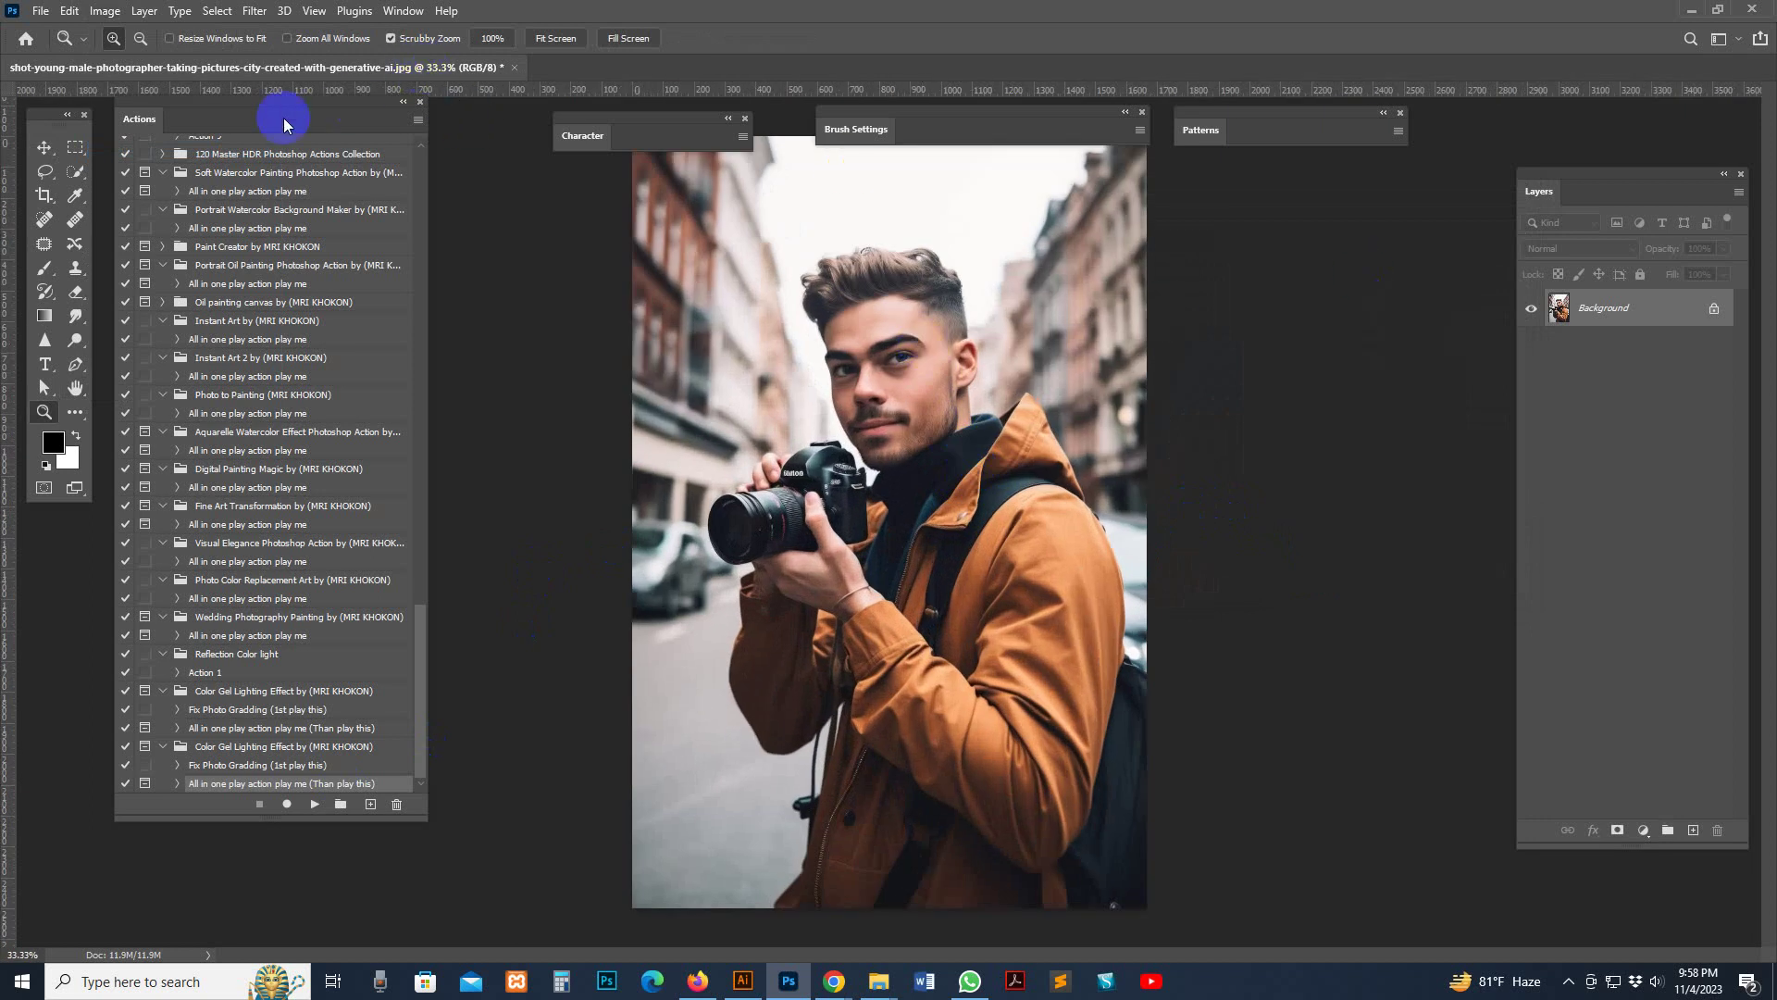
Set the image mode to RGB Color, and reposition the floating Actions and Layers panels slightly
left_click_drag(286, 119, 278, 150)
left_click(105, 11)
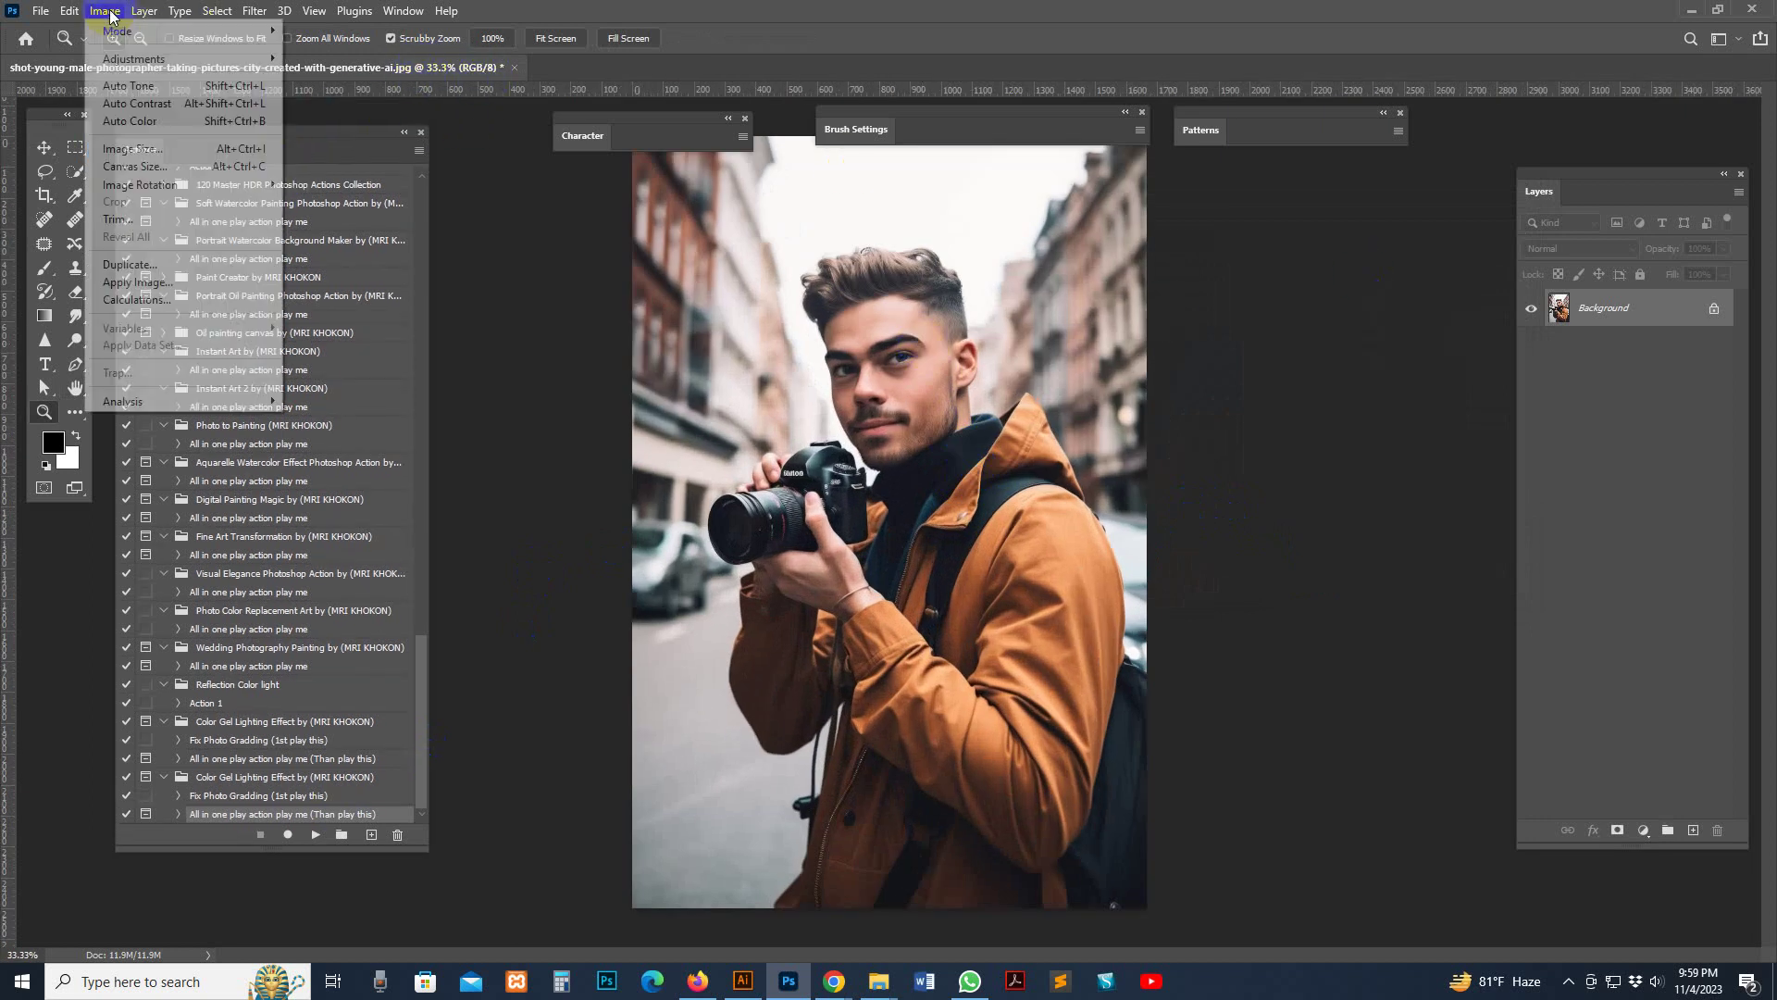
mouse_move(118, 31)
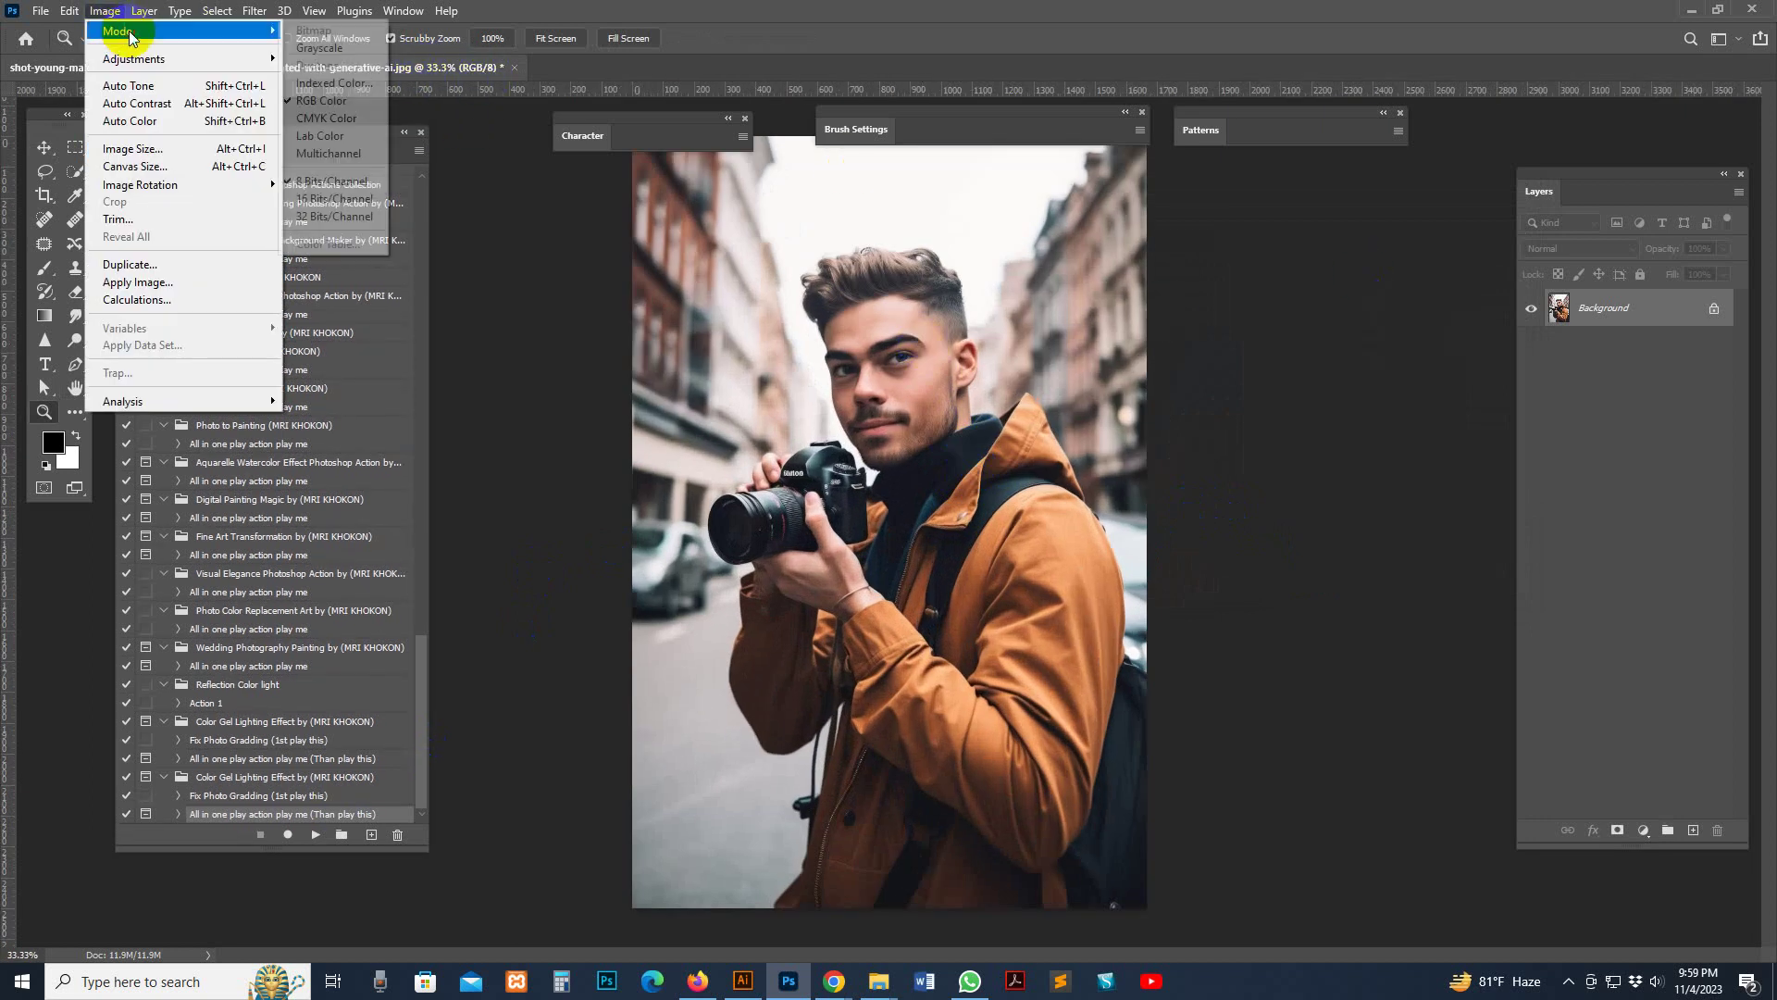
left_click(305, 100)
left_click_drag(1560, 178, 1520, 145)
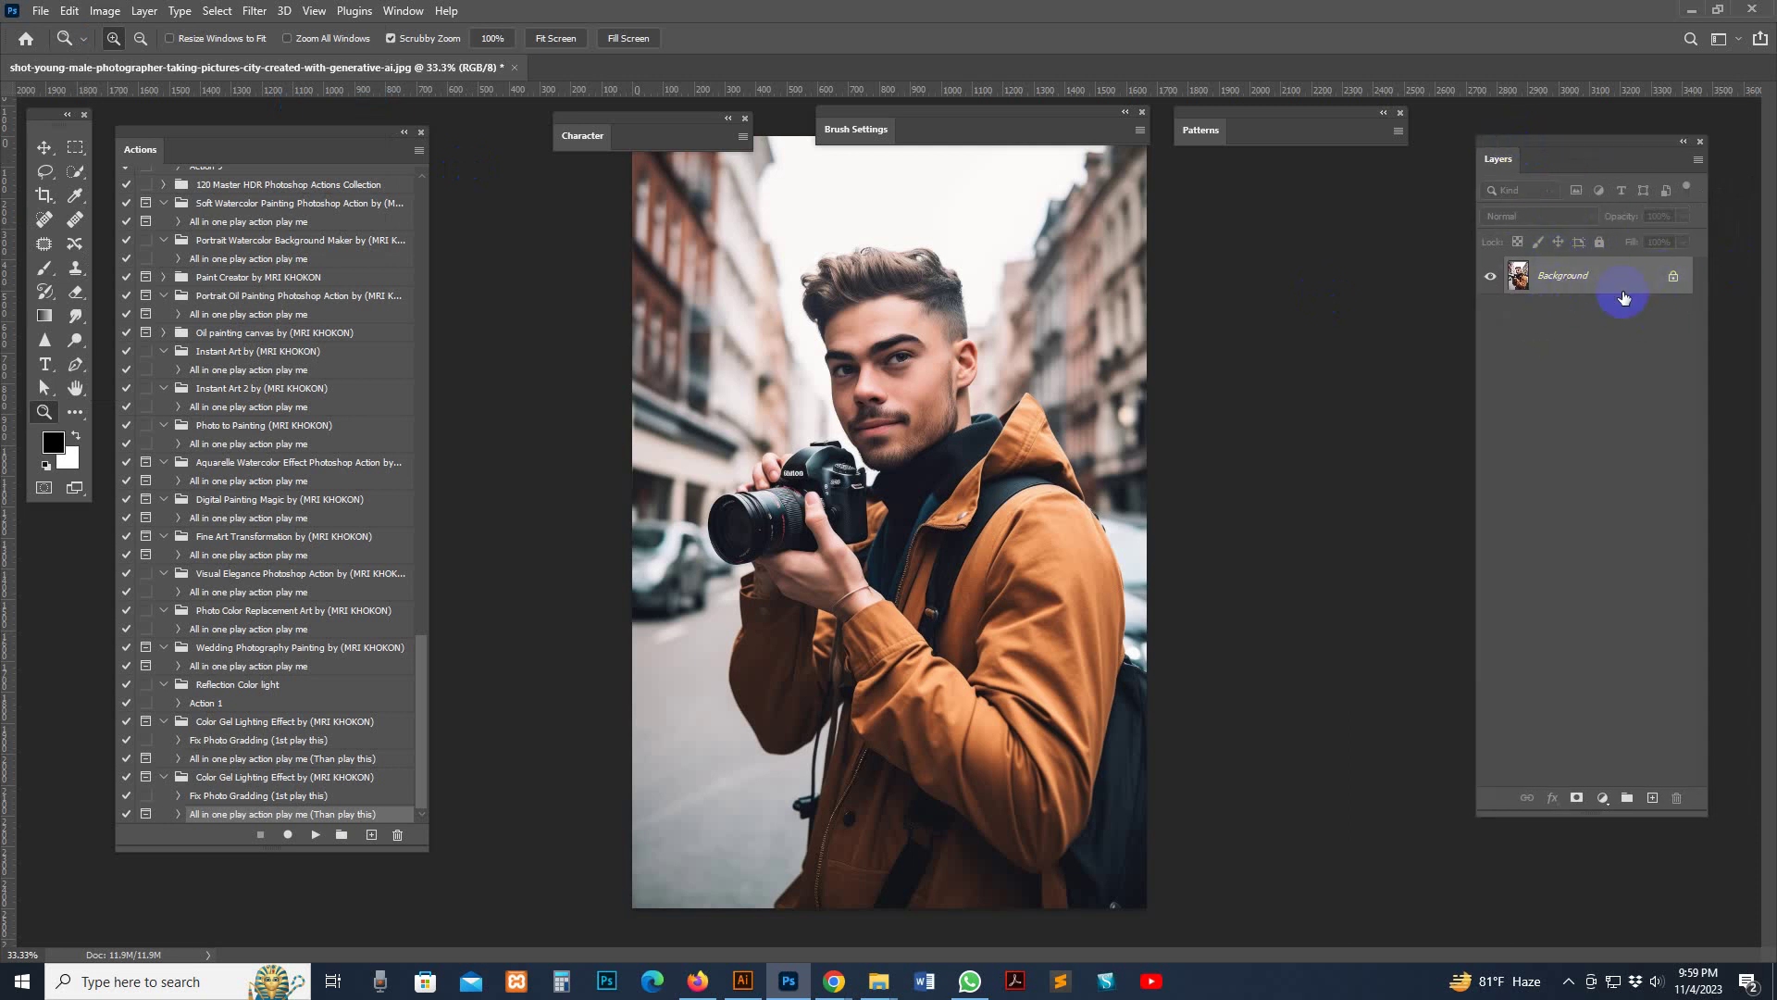
Convert the Background to an ordinary layer named Layer 0, and flatten the image again
left_click(1699, 163)
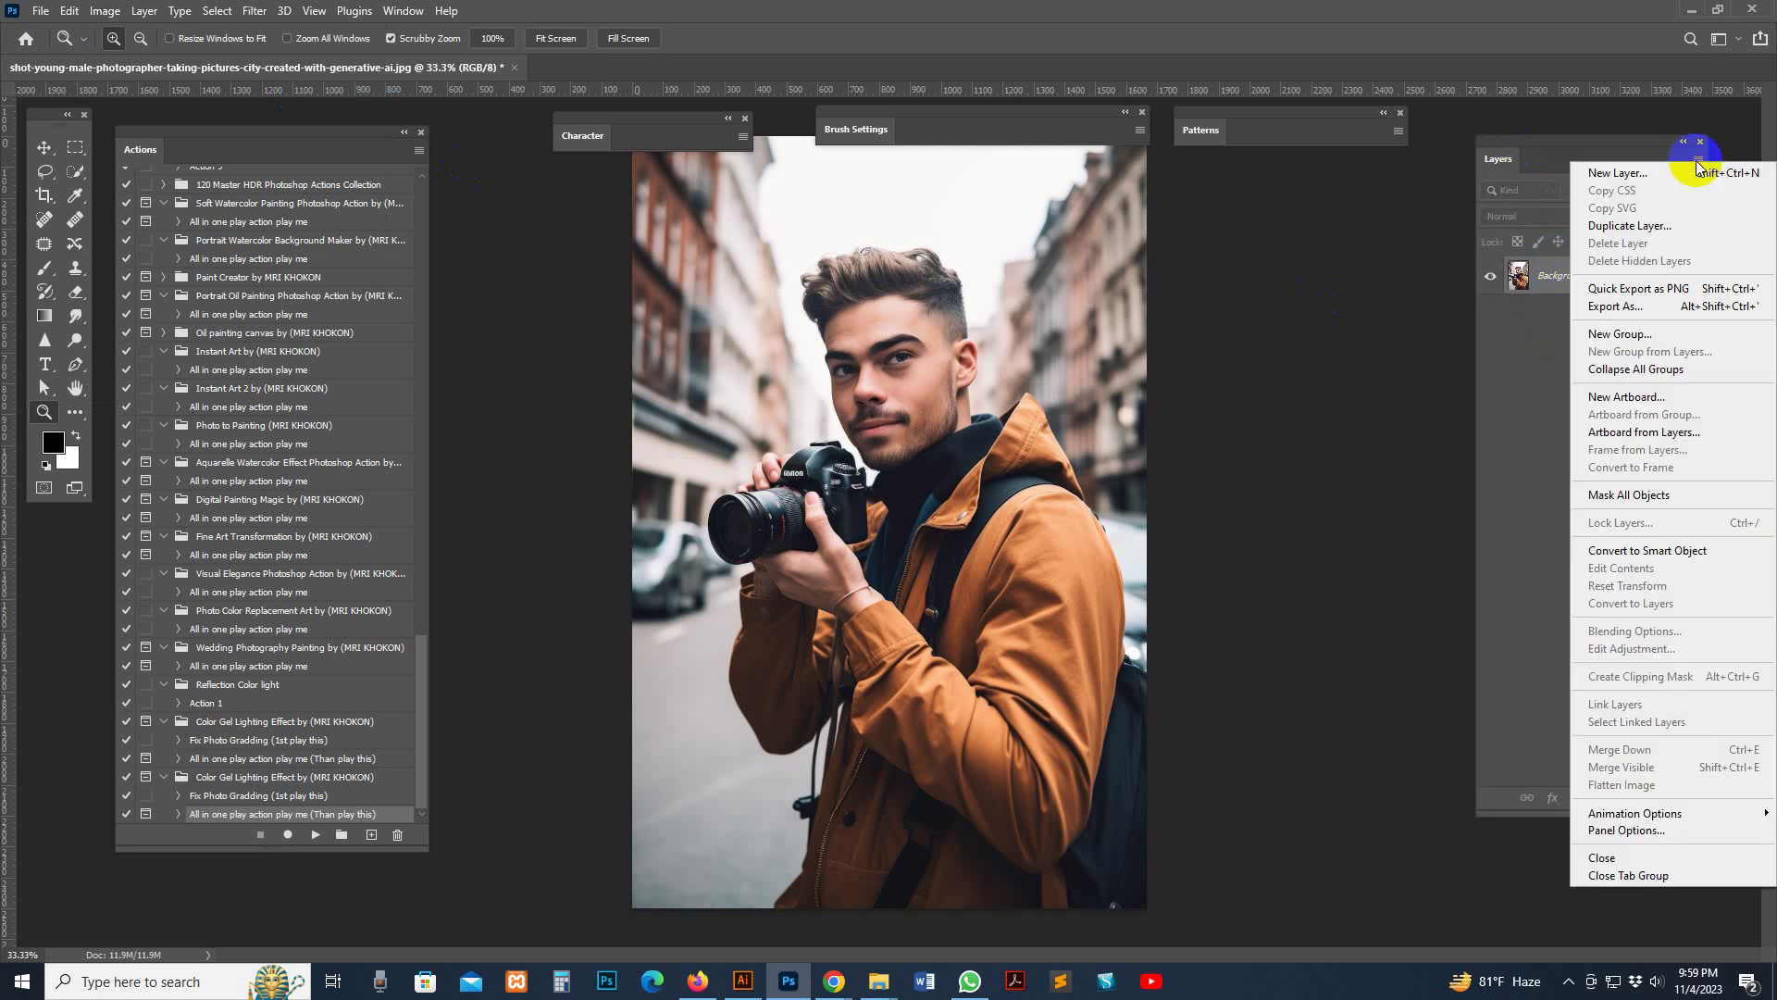
left_click(1550, 278)
double_click(1550, 278)
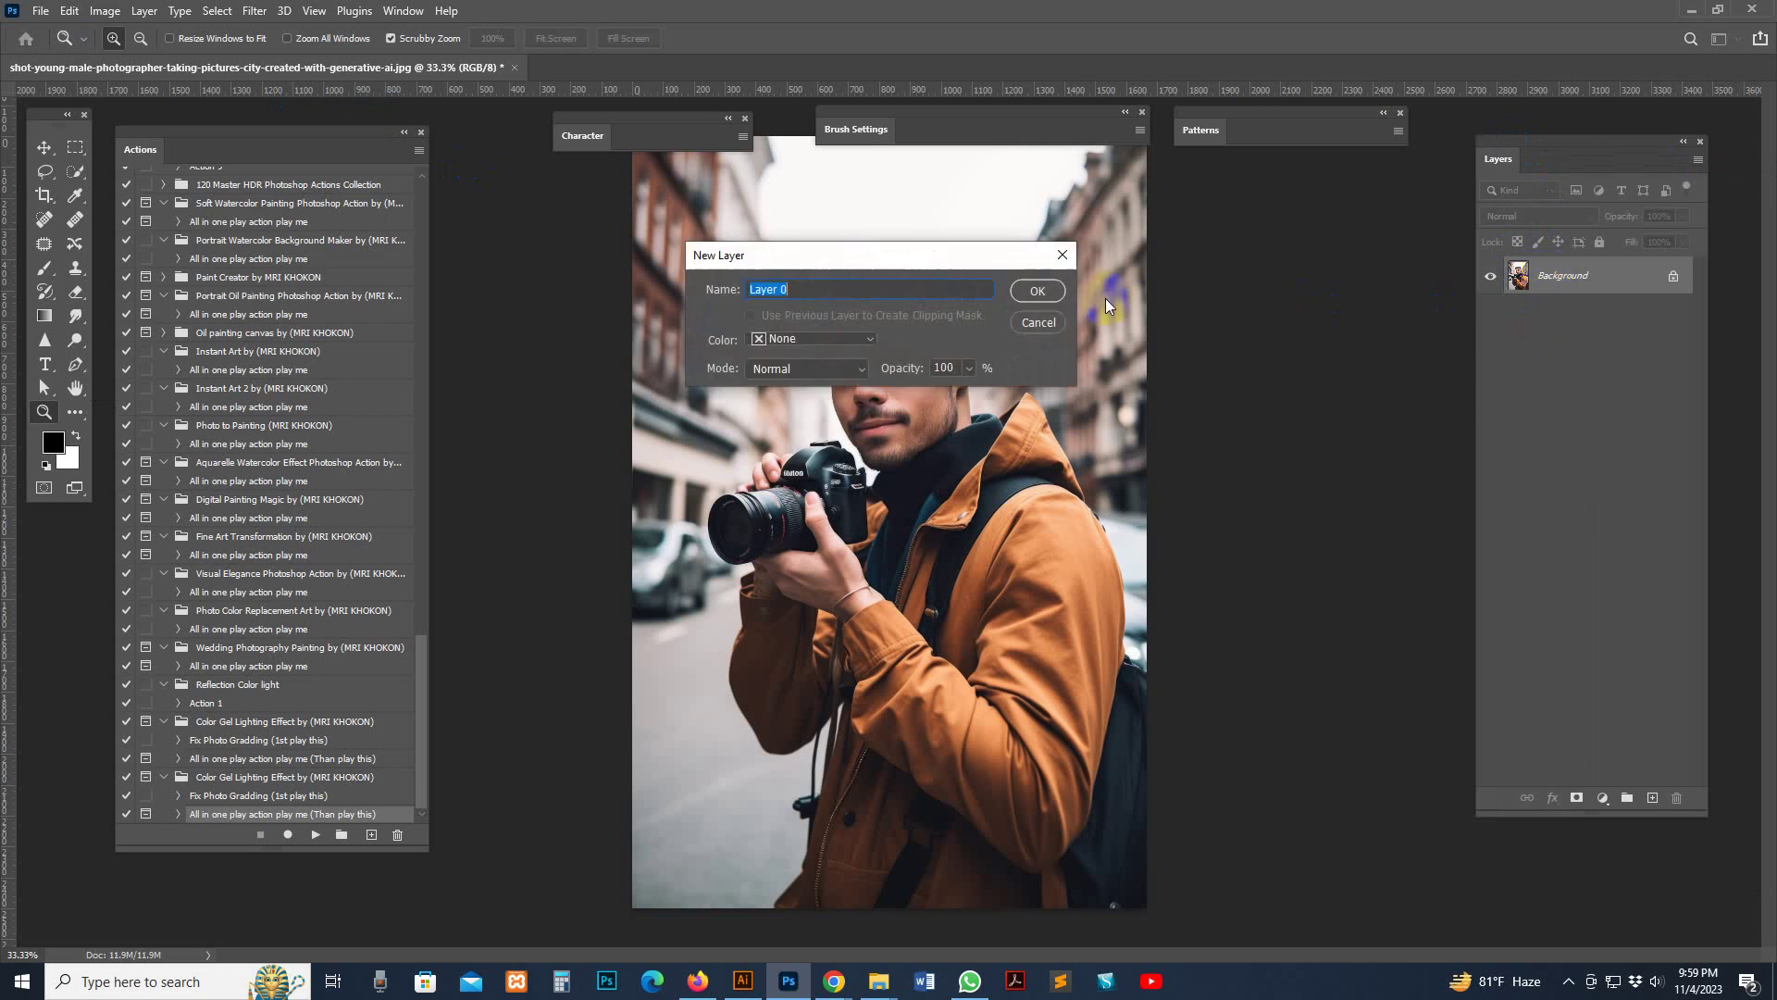
left_click(1026, 296)
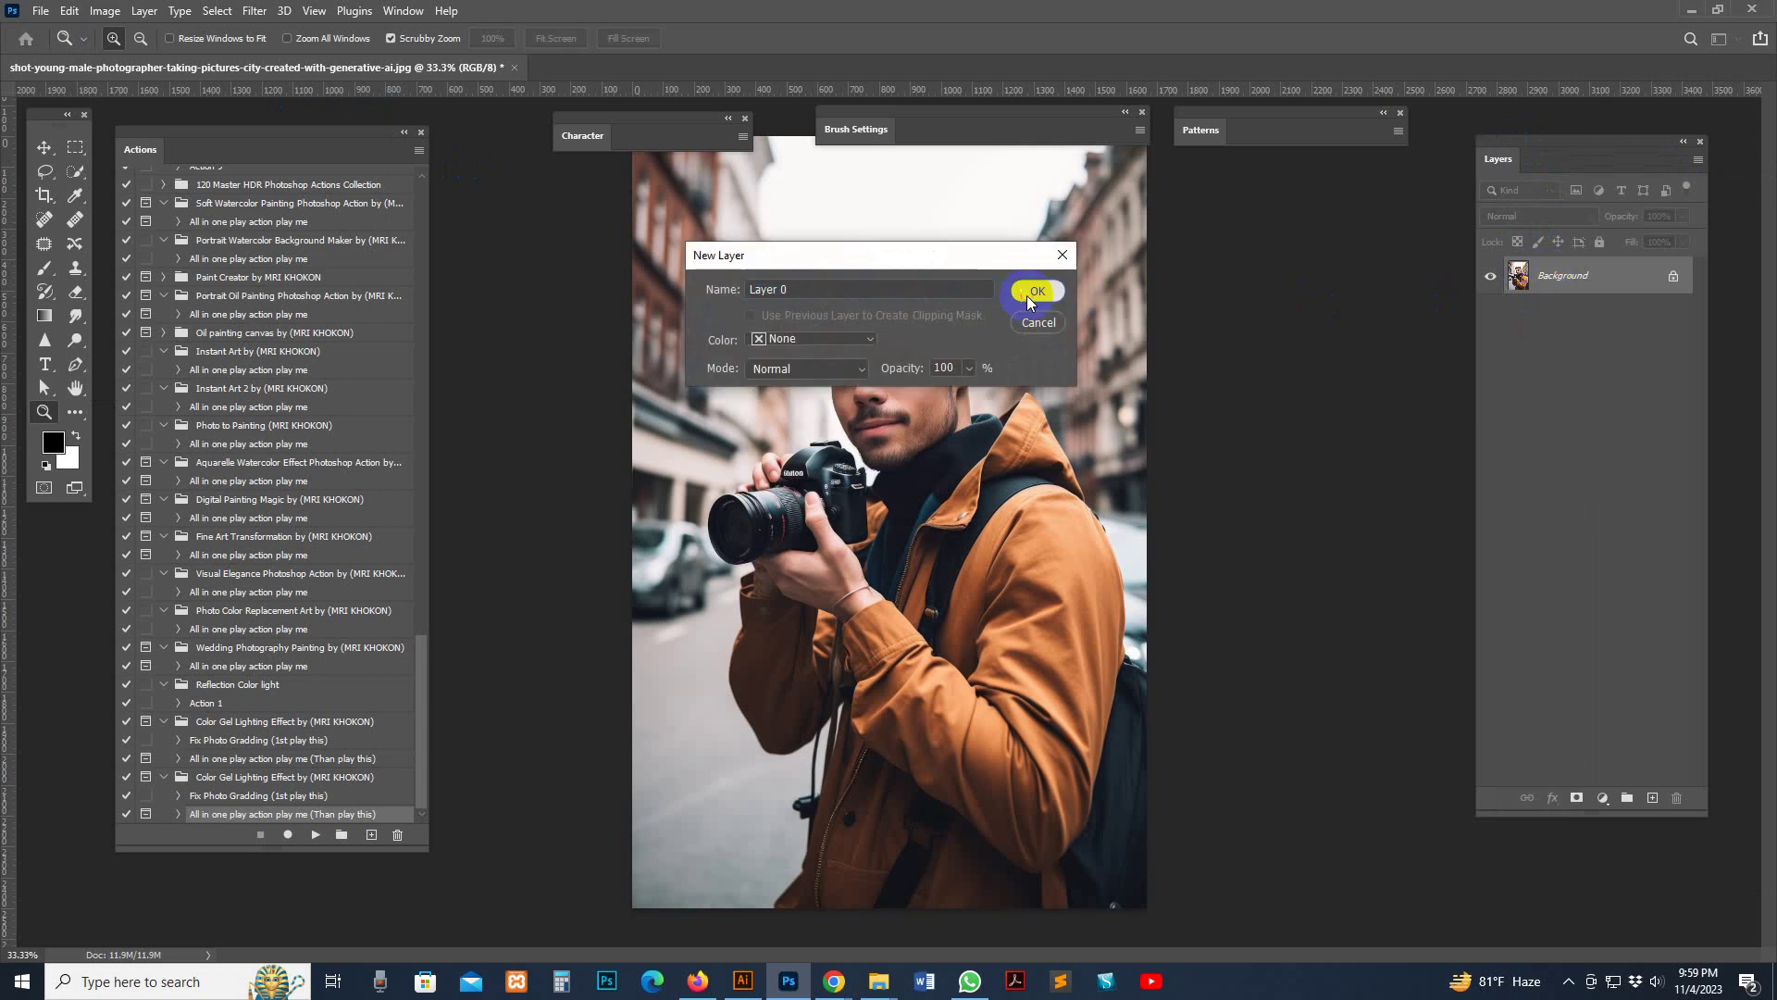
right_click(1612, 282)
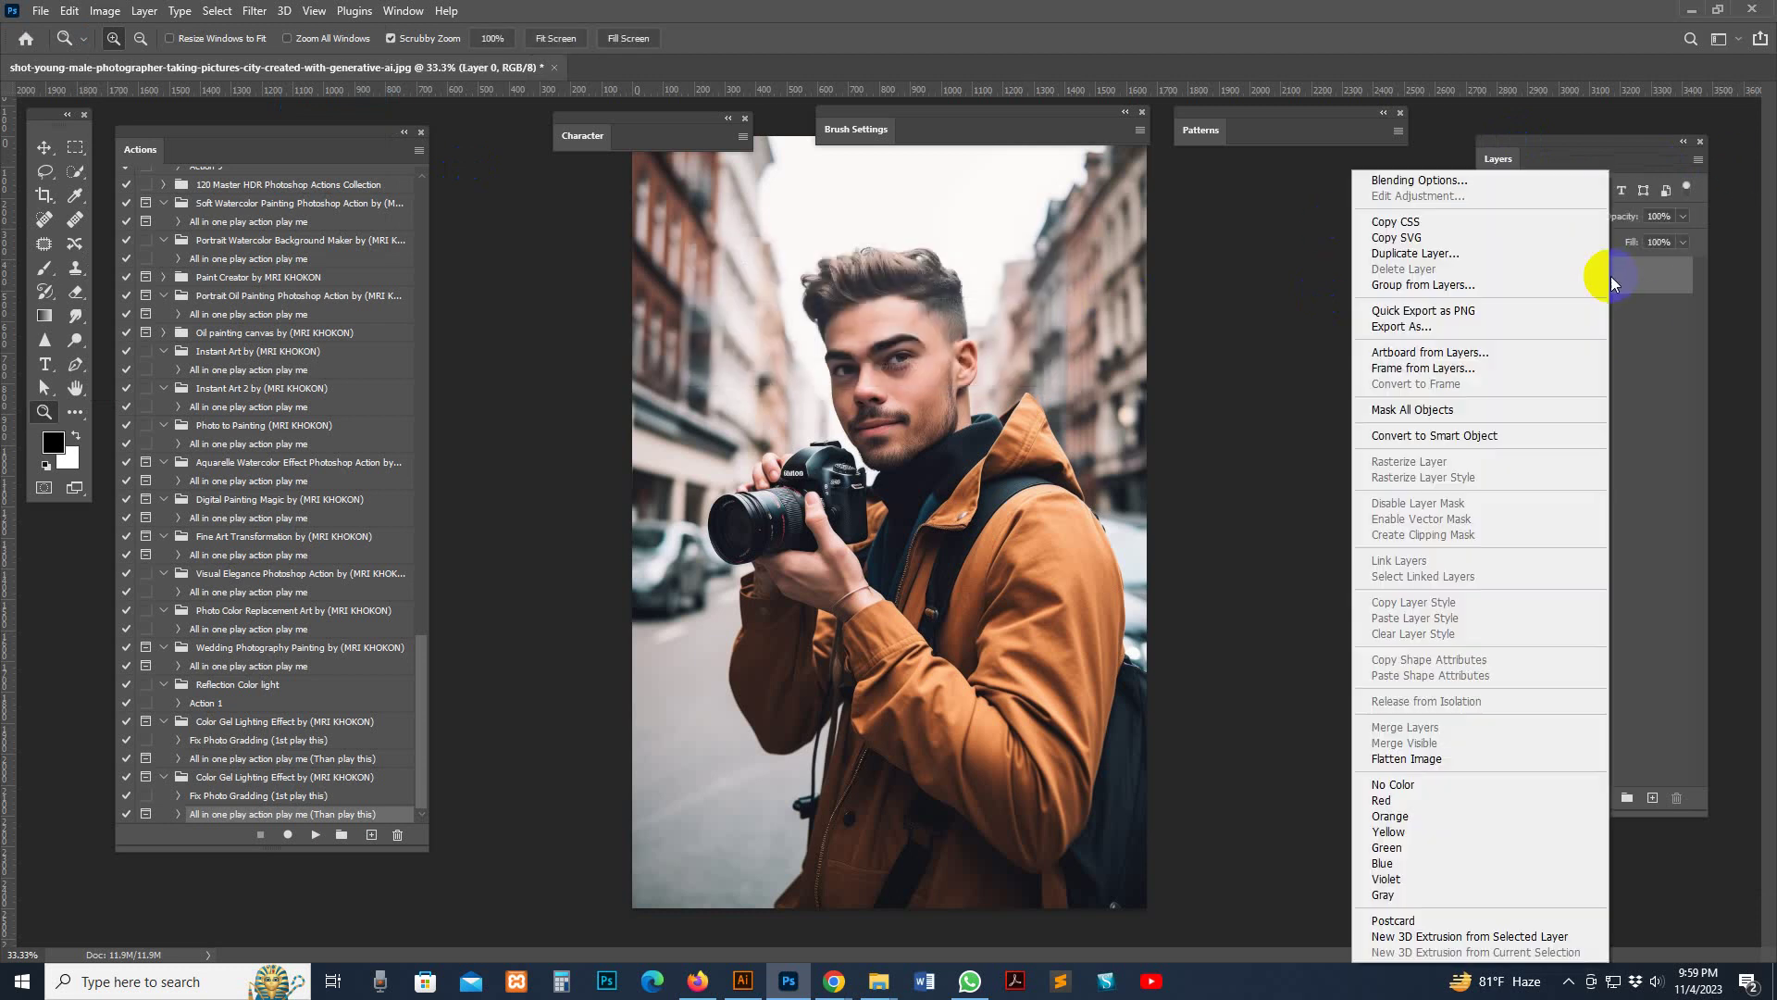
left_click(1421, 759)
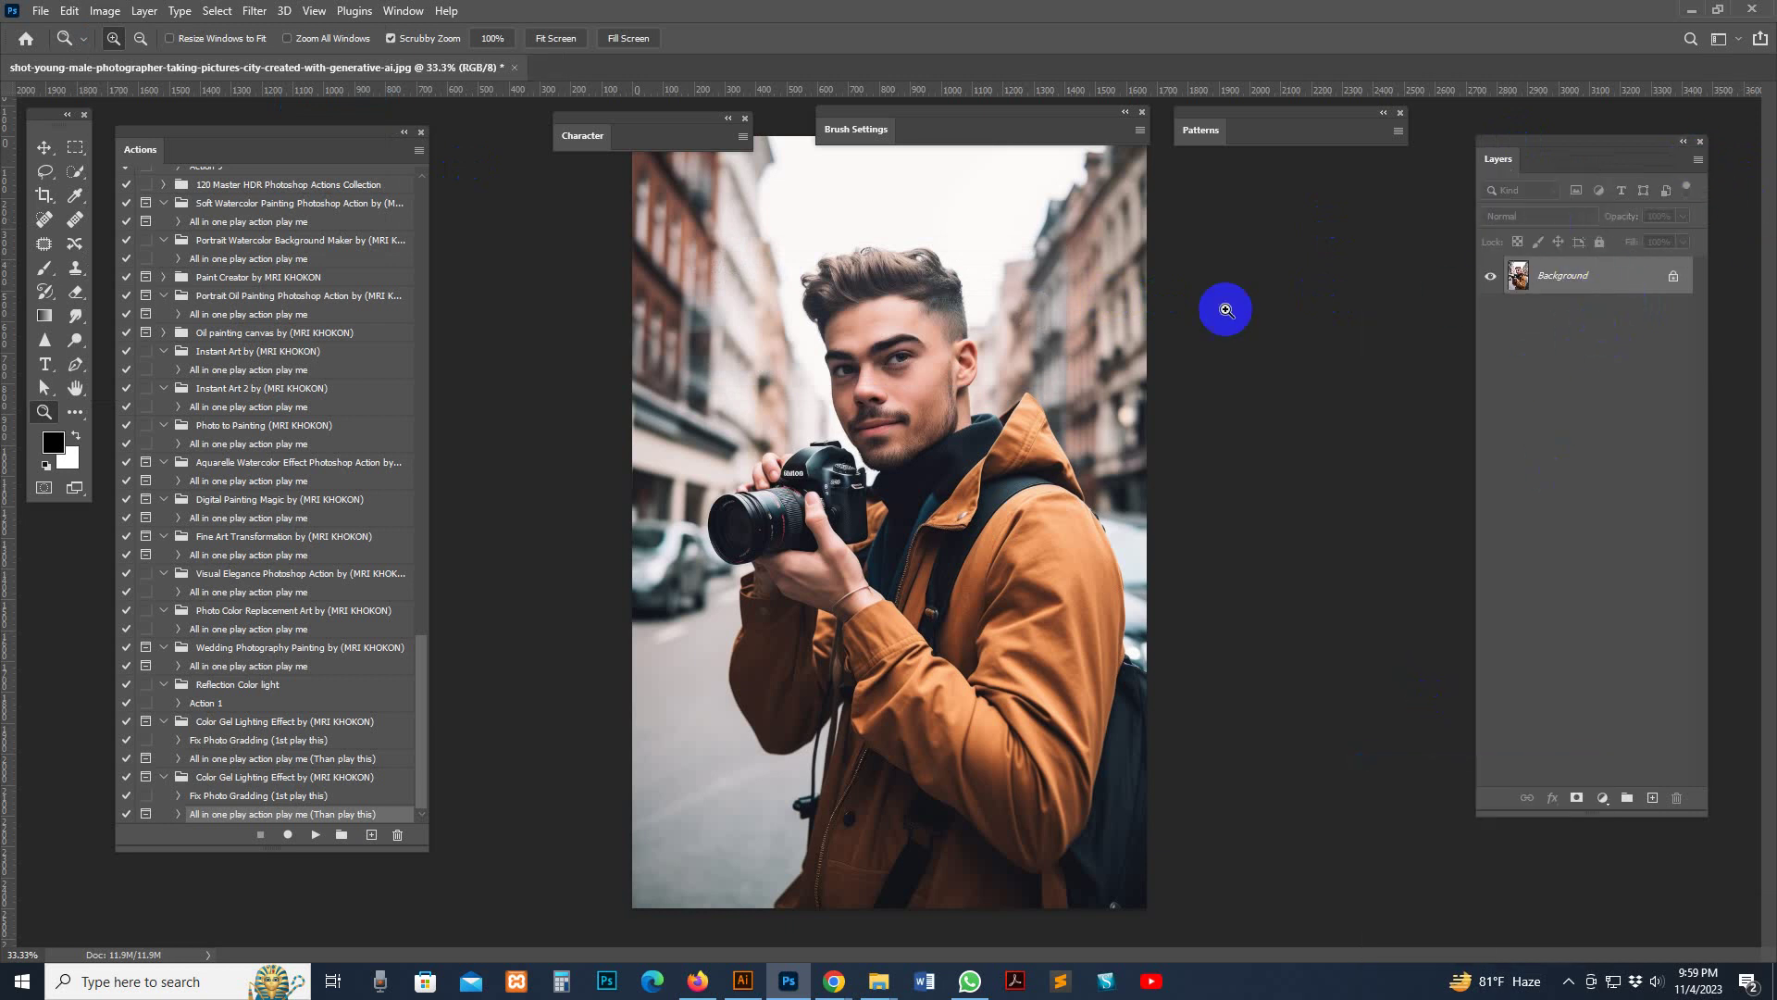
Play the "Fix Photo Gradding (1st play this)" action and apply its HDR Toning with gamma at 1.28
left_click(290, 798)
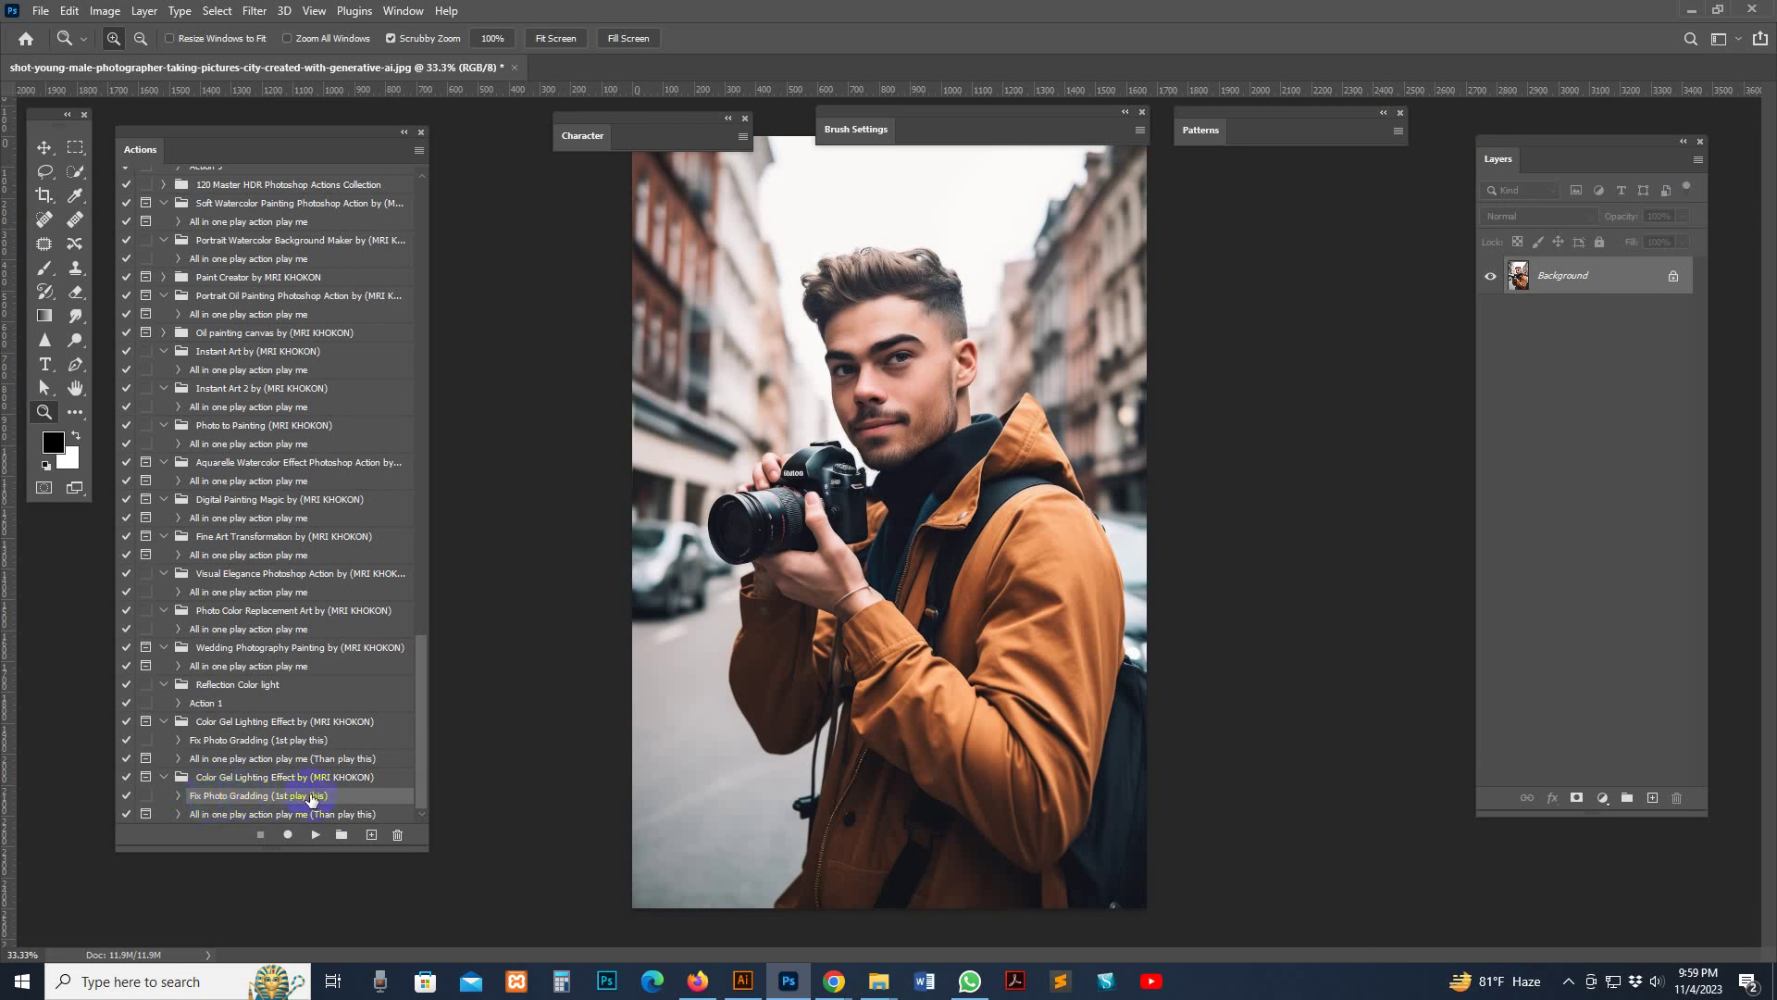
left_click(315, 836)
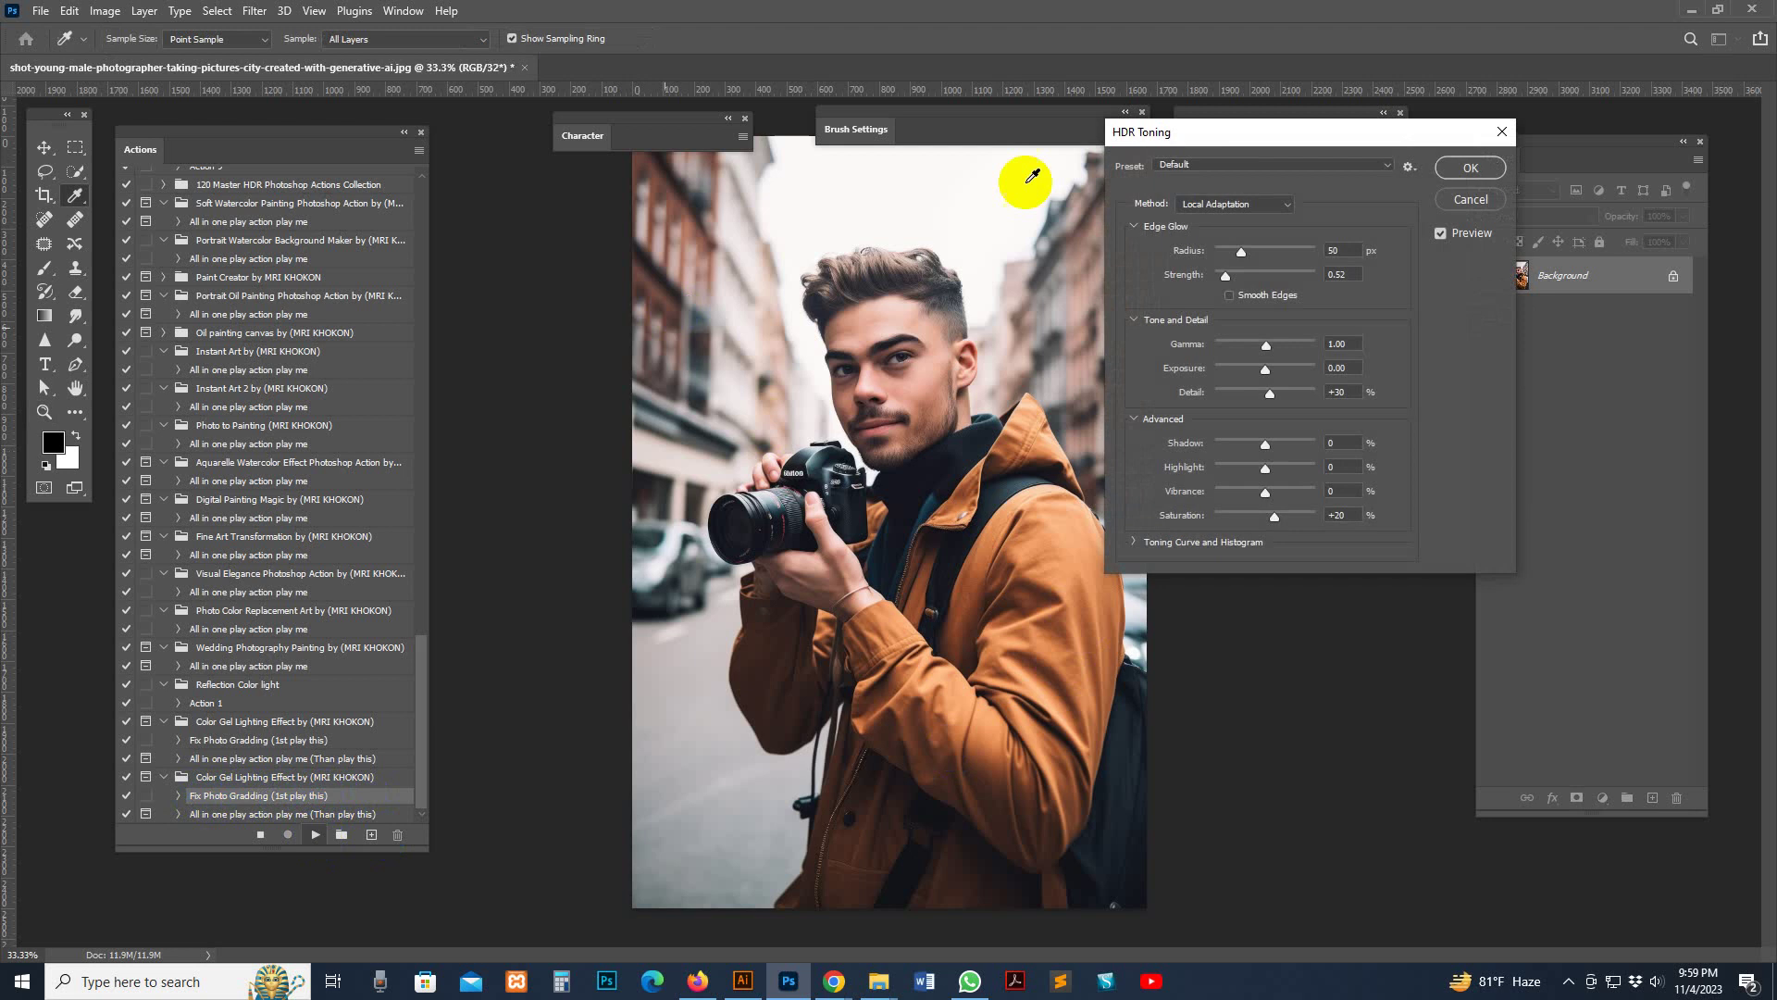
left_click_drag(1239, 130, 915, 265)
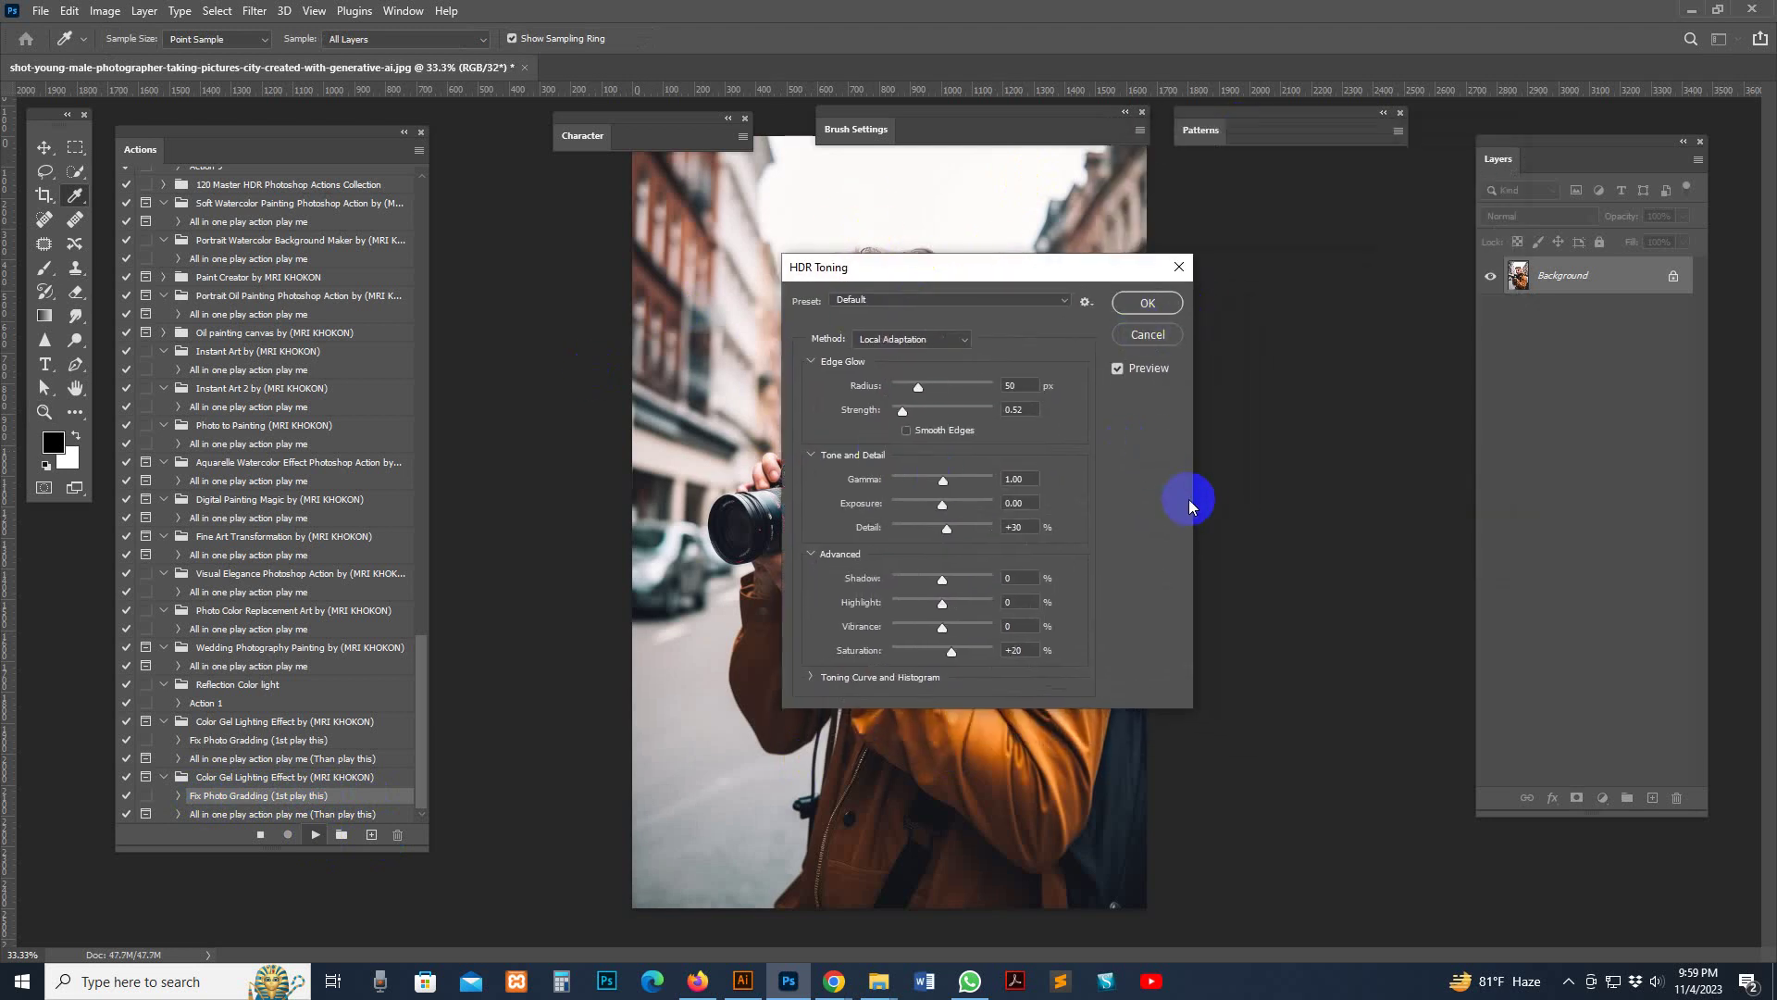
left_click_drag(1176, 268, 1442, 228)
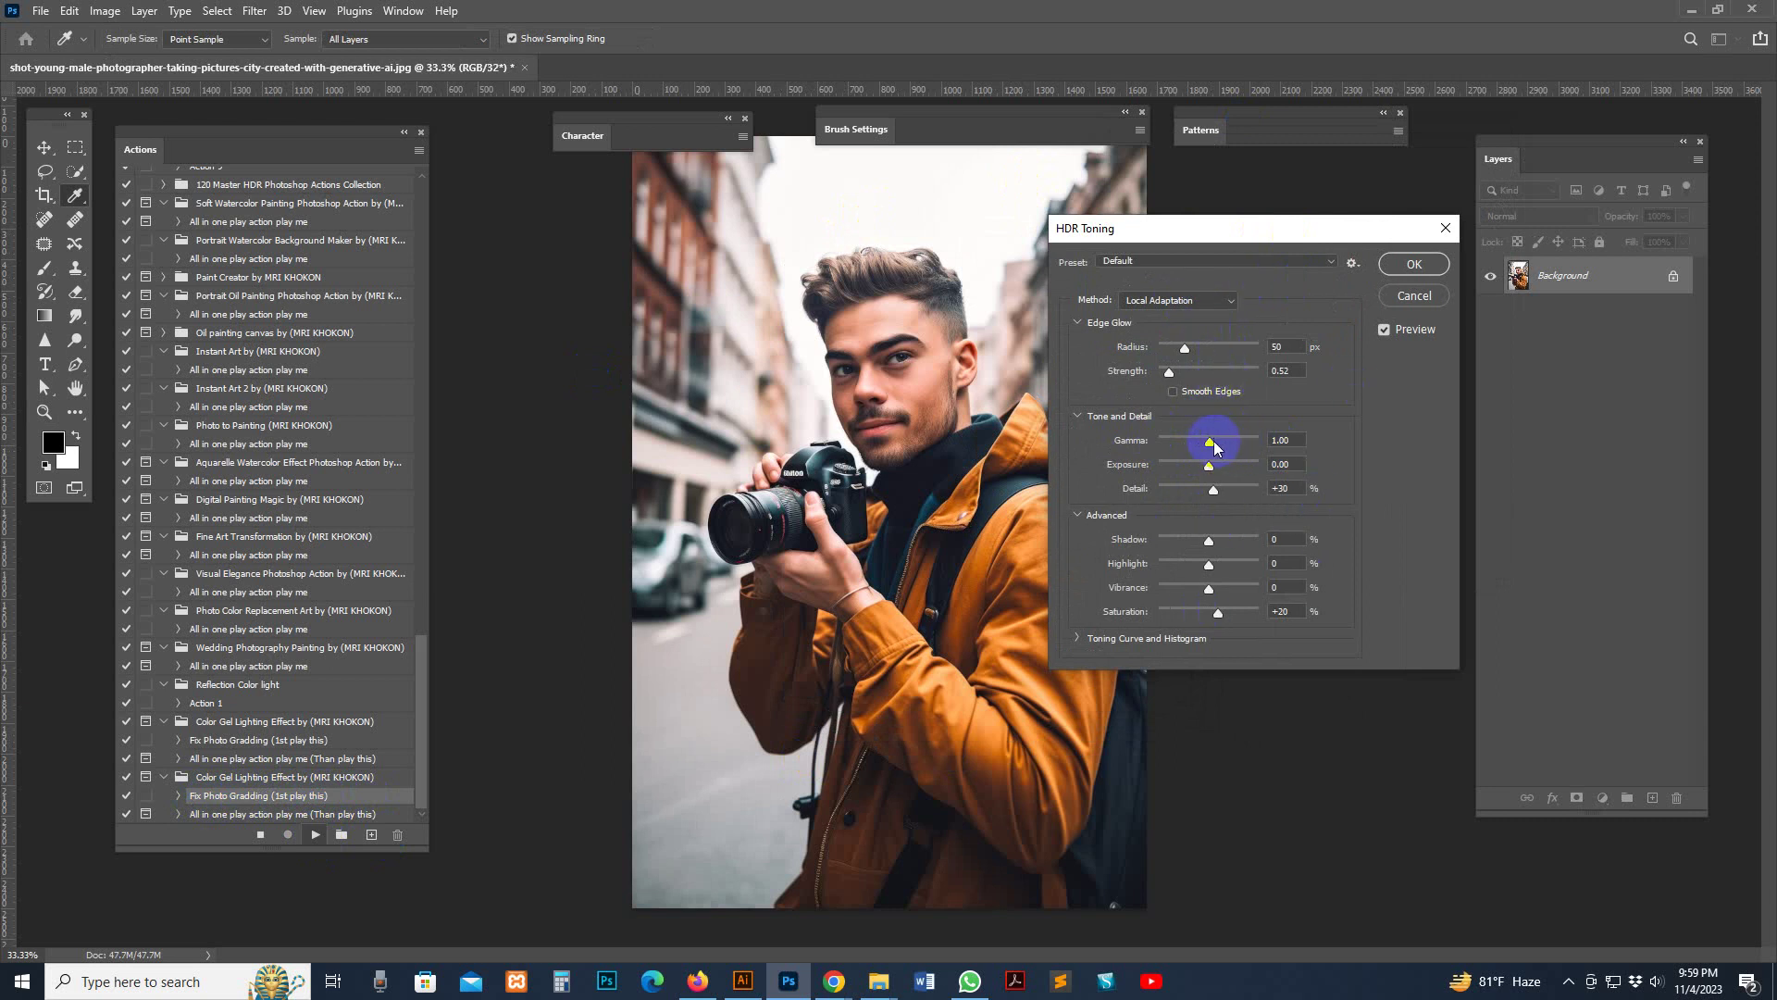
mouse_move(1215, 448)
left_mouse_down()
mouse_move(1177, 442)
mouse_move(1203, 447)
left_mouse_up()
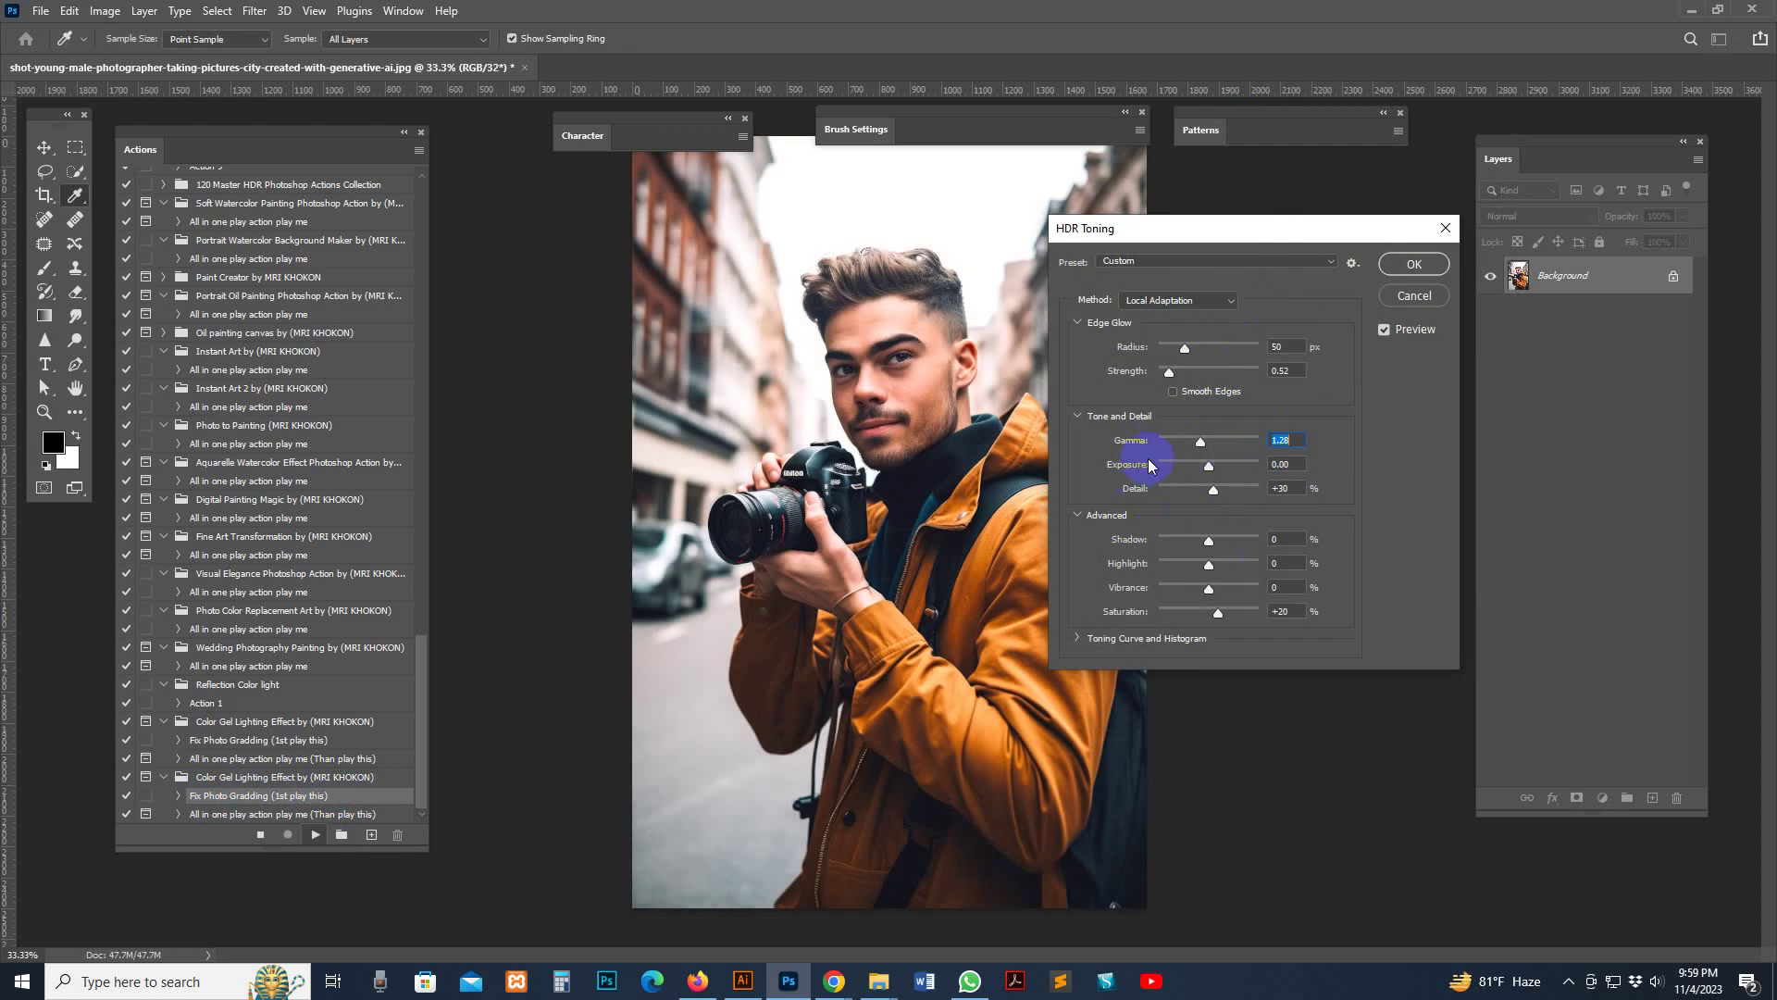
left_click(1414, 264)
key("z")
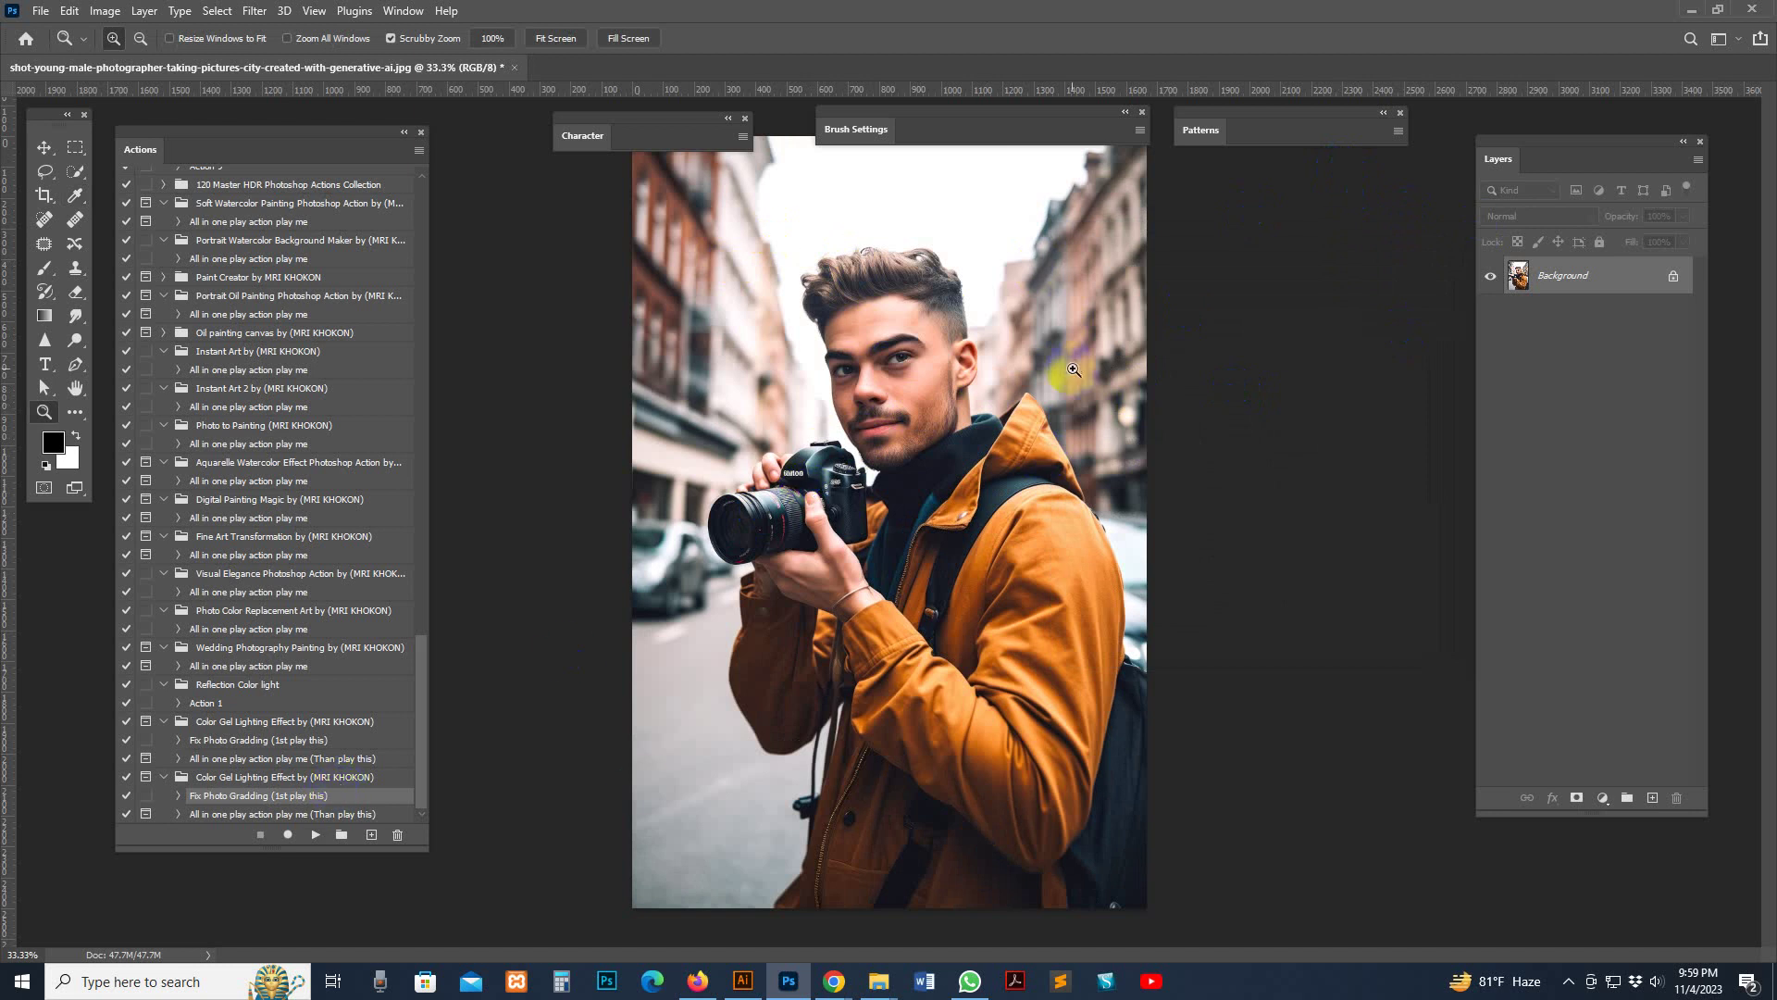
Play the "All in one play action play me (Than play this)" action and dismiss its closing message
left_click(313, 814)
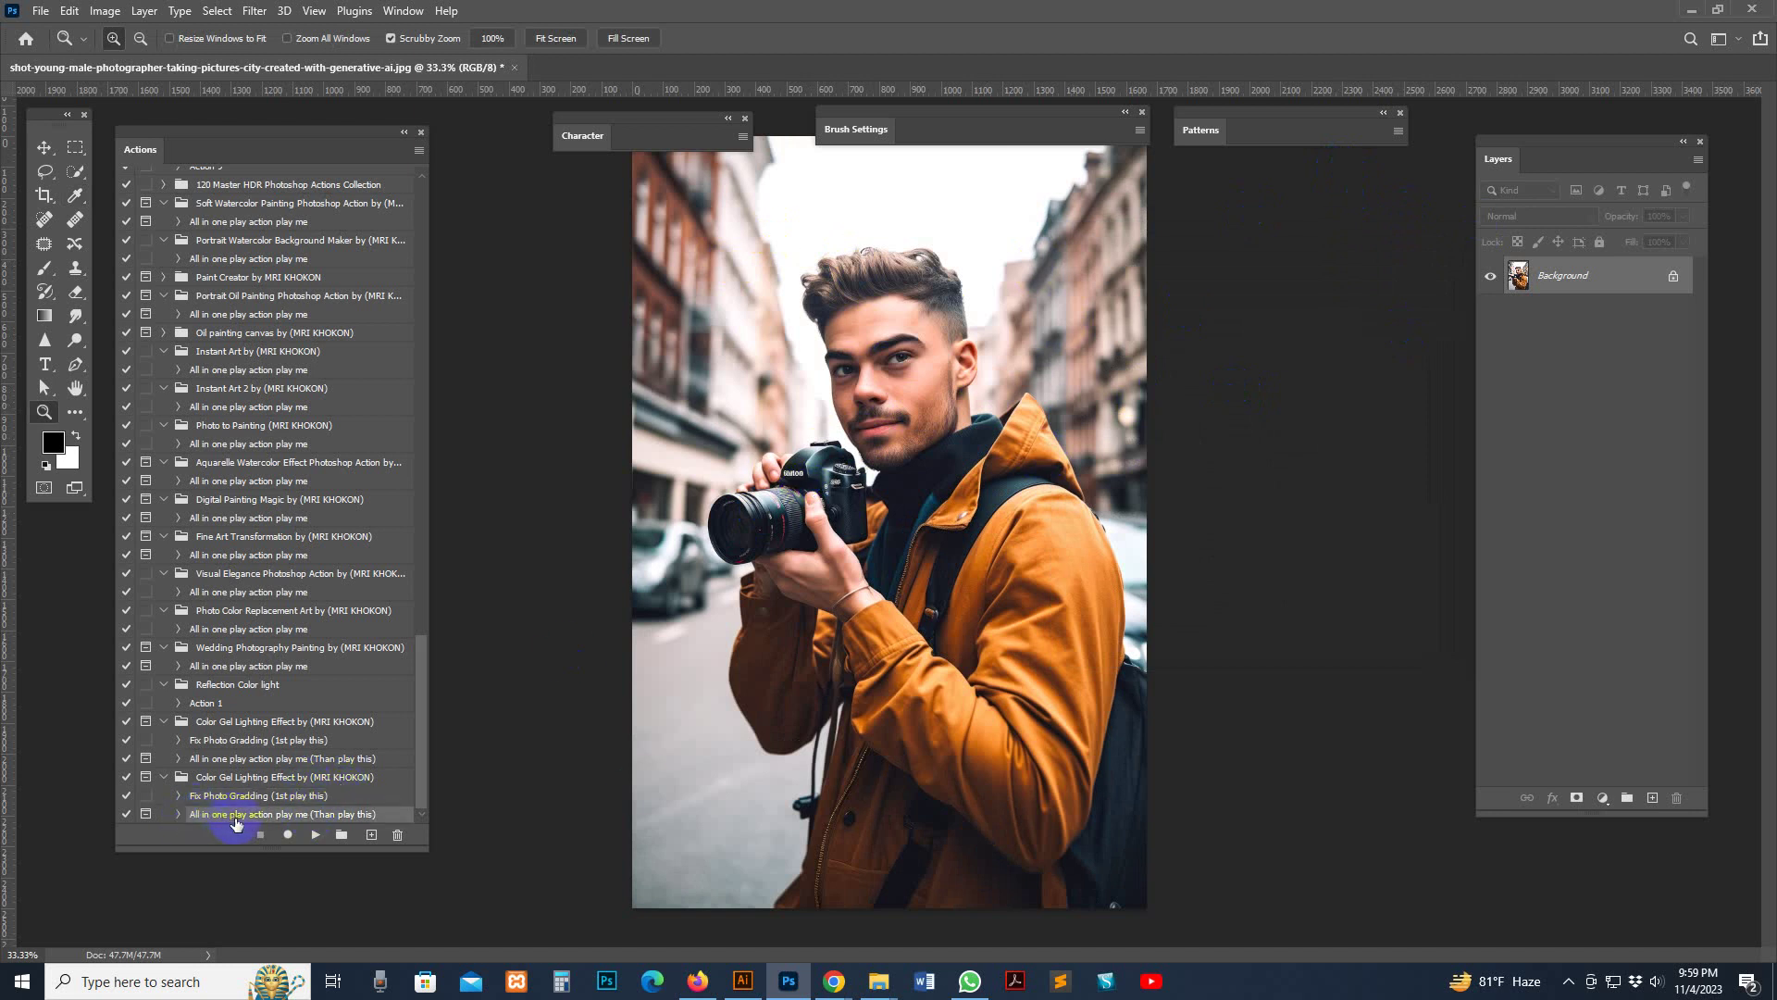
left_click(316, 837)
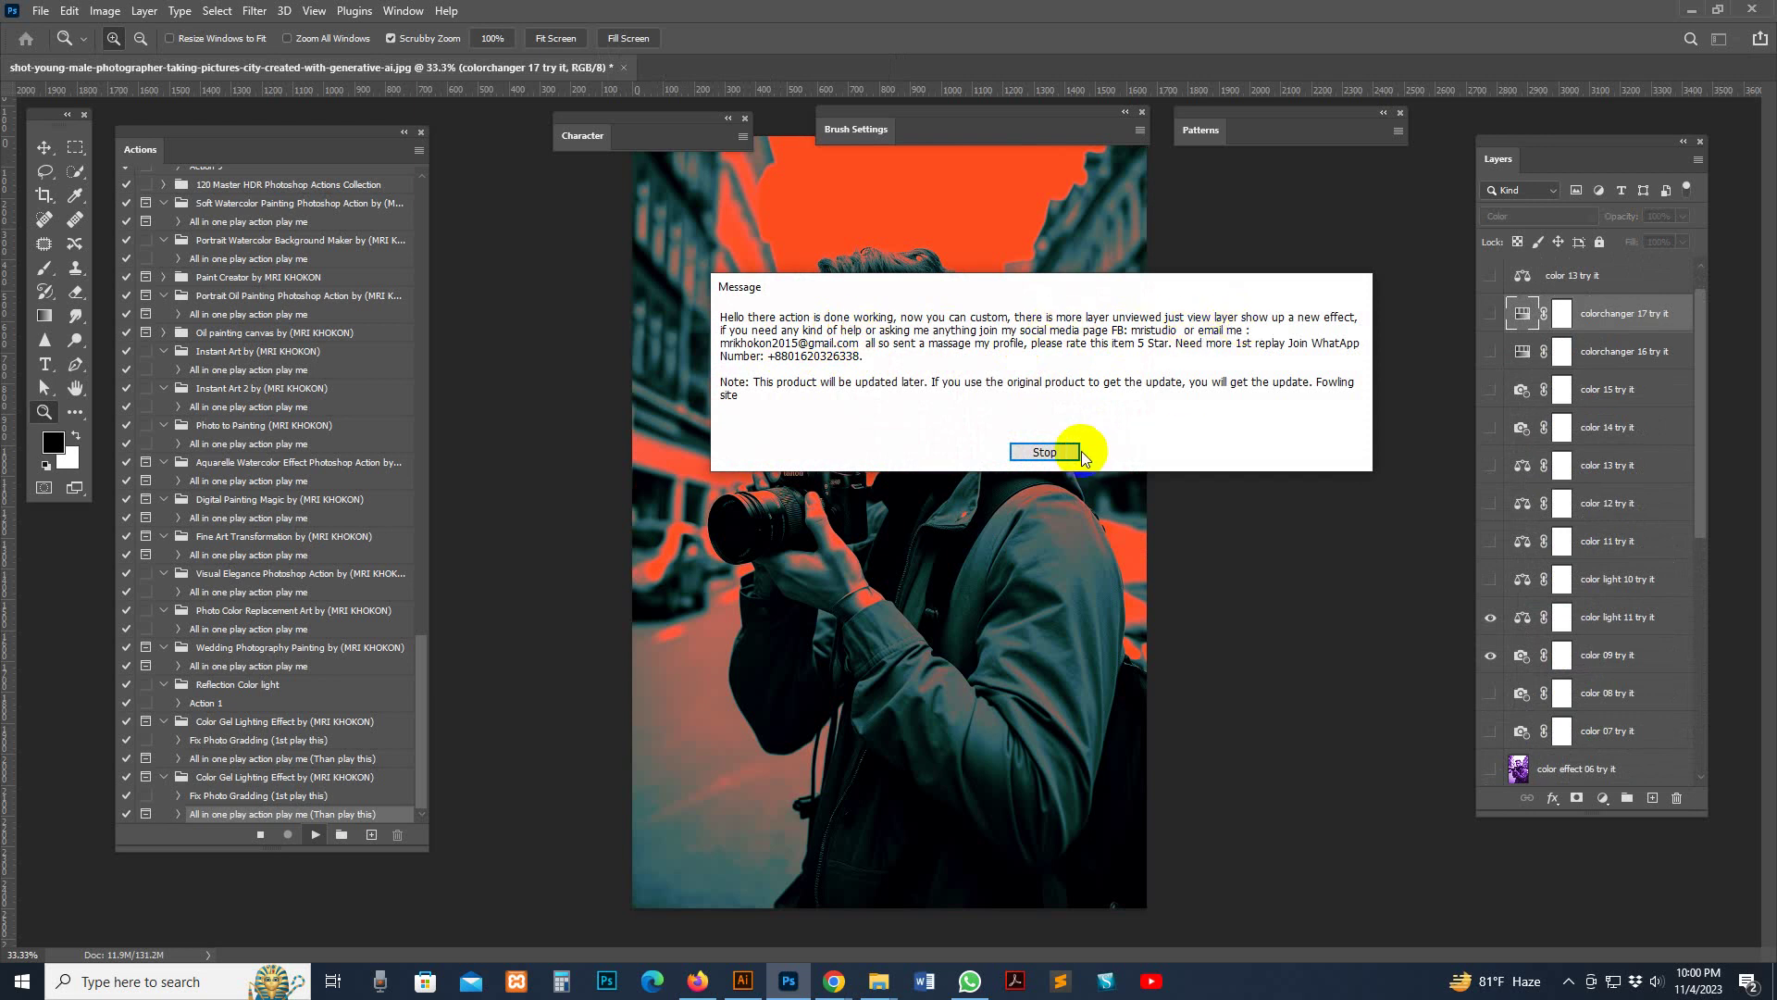
left_click(1051, 452)
Enlarge the Layers panel to show more of the generated effect layers down to the Background
left_click(996, 361)
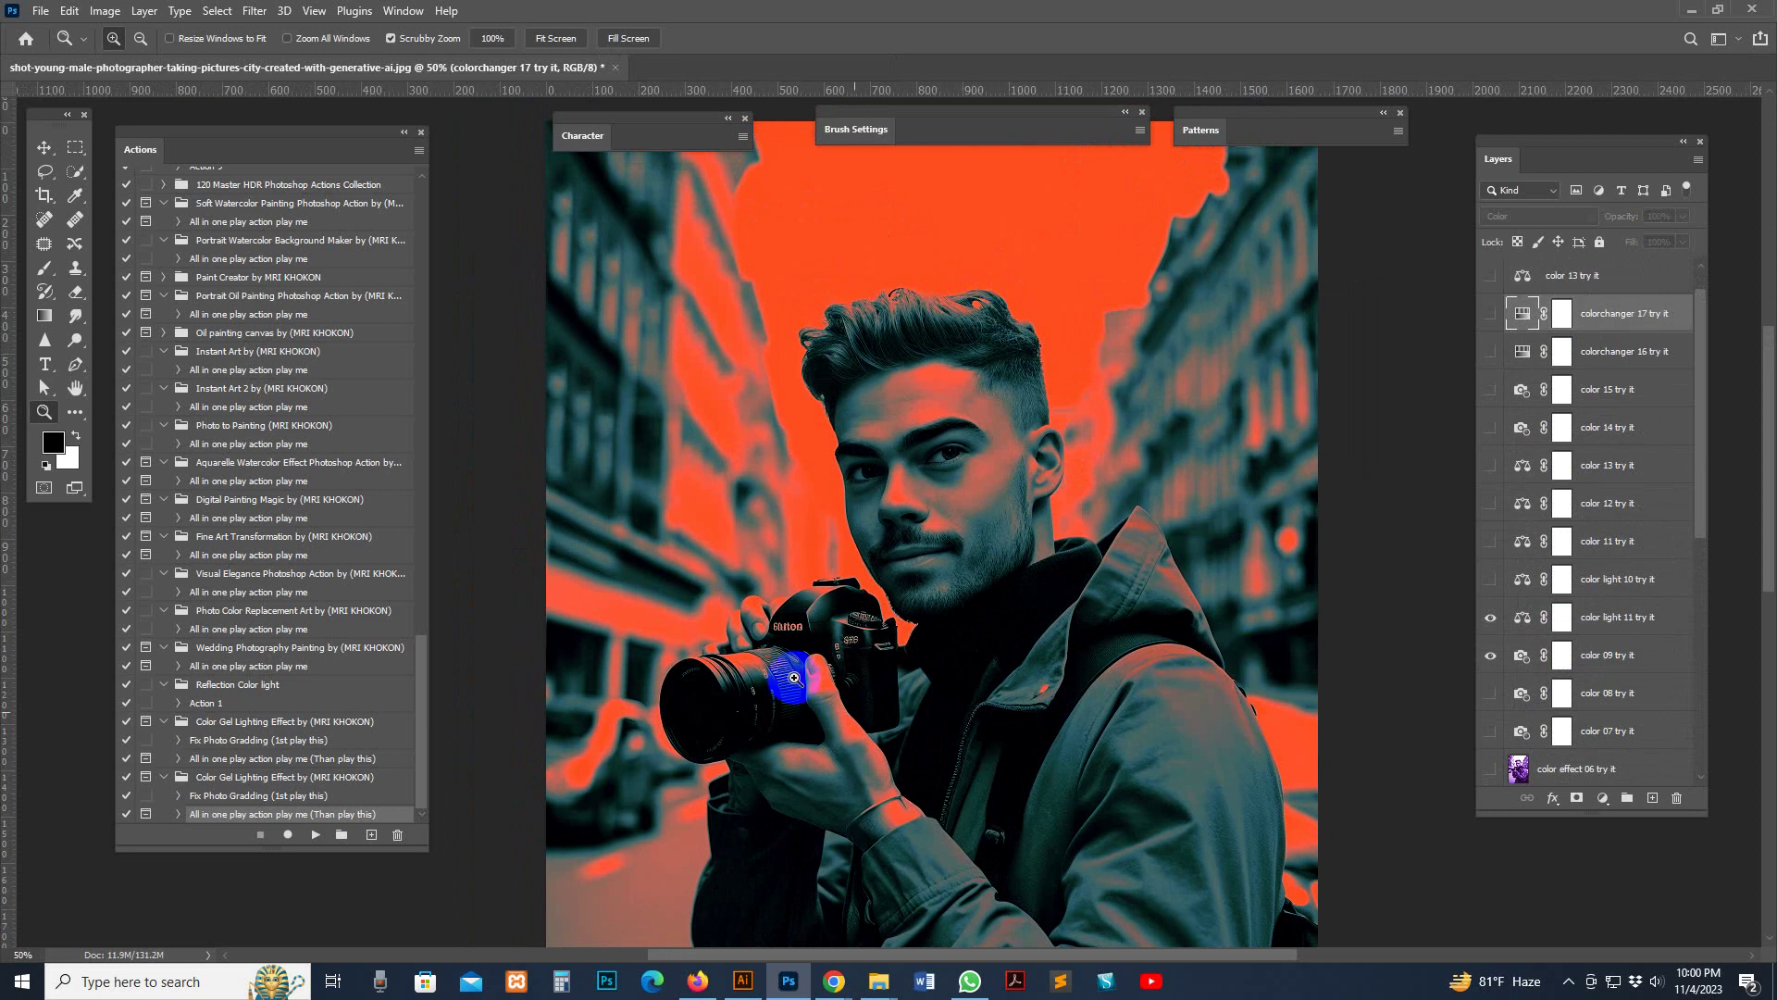
left_click_drag(1154, 626, 1159, 474)
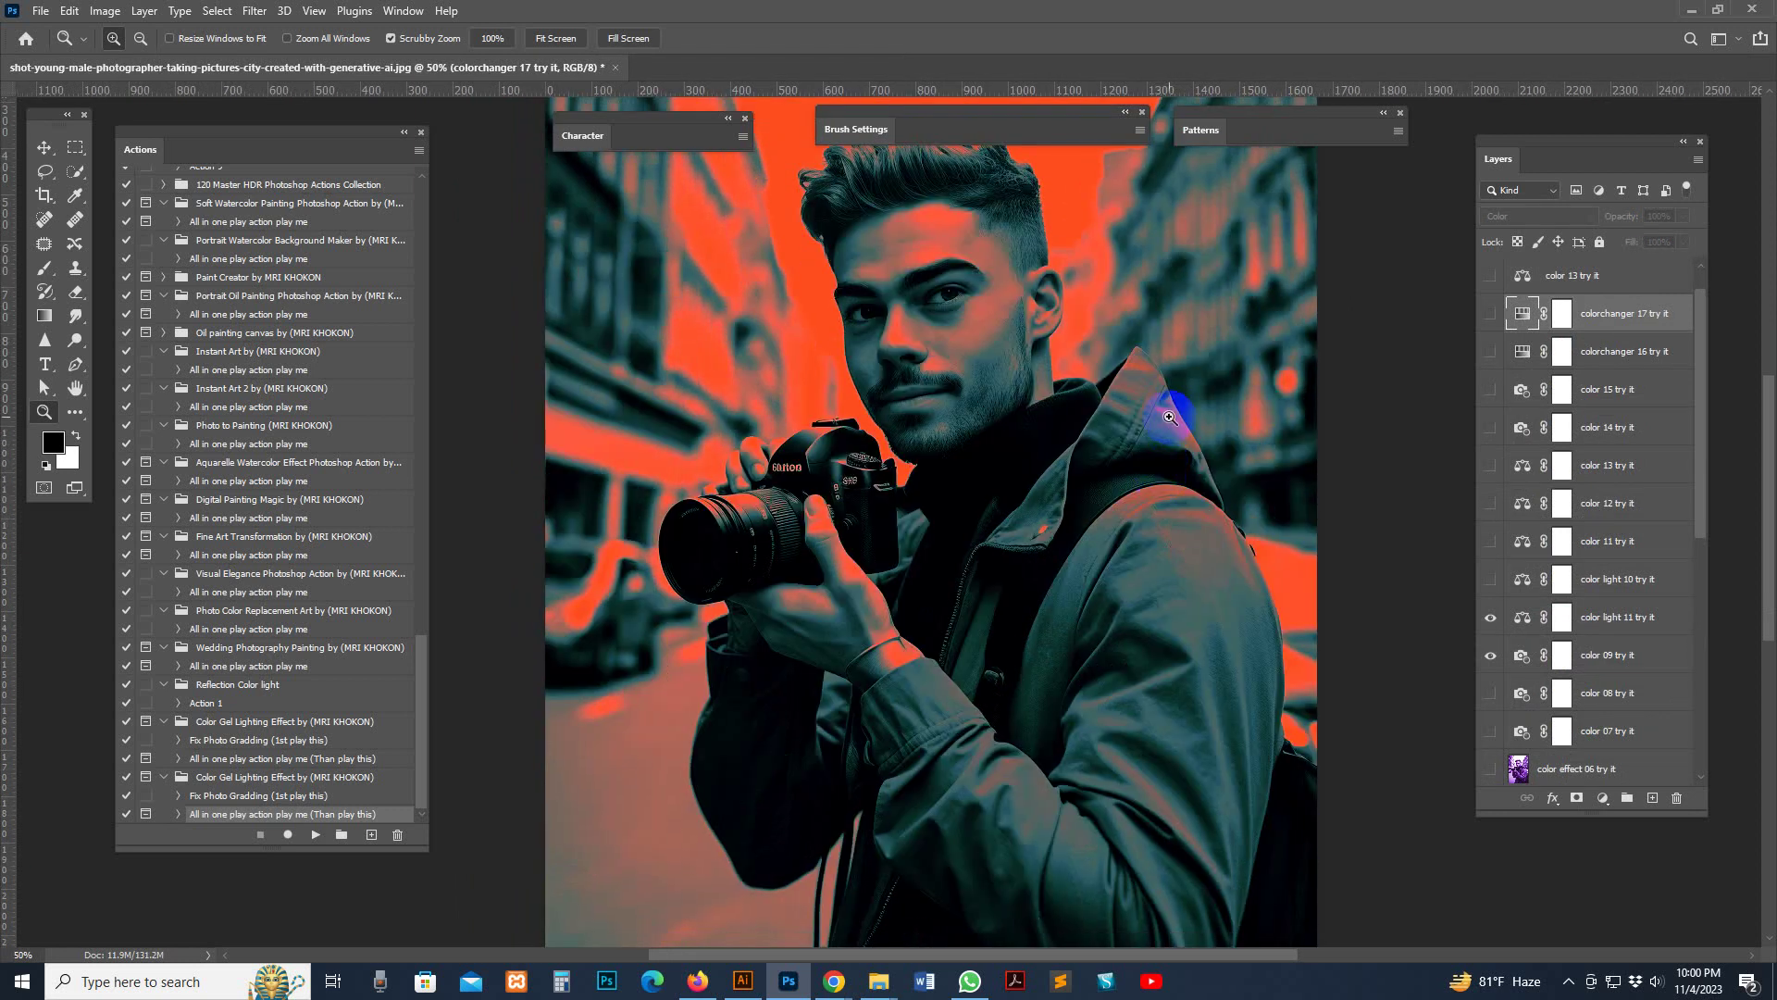
left_click_drag(1169, 417, 1252, 512)
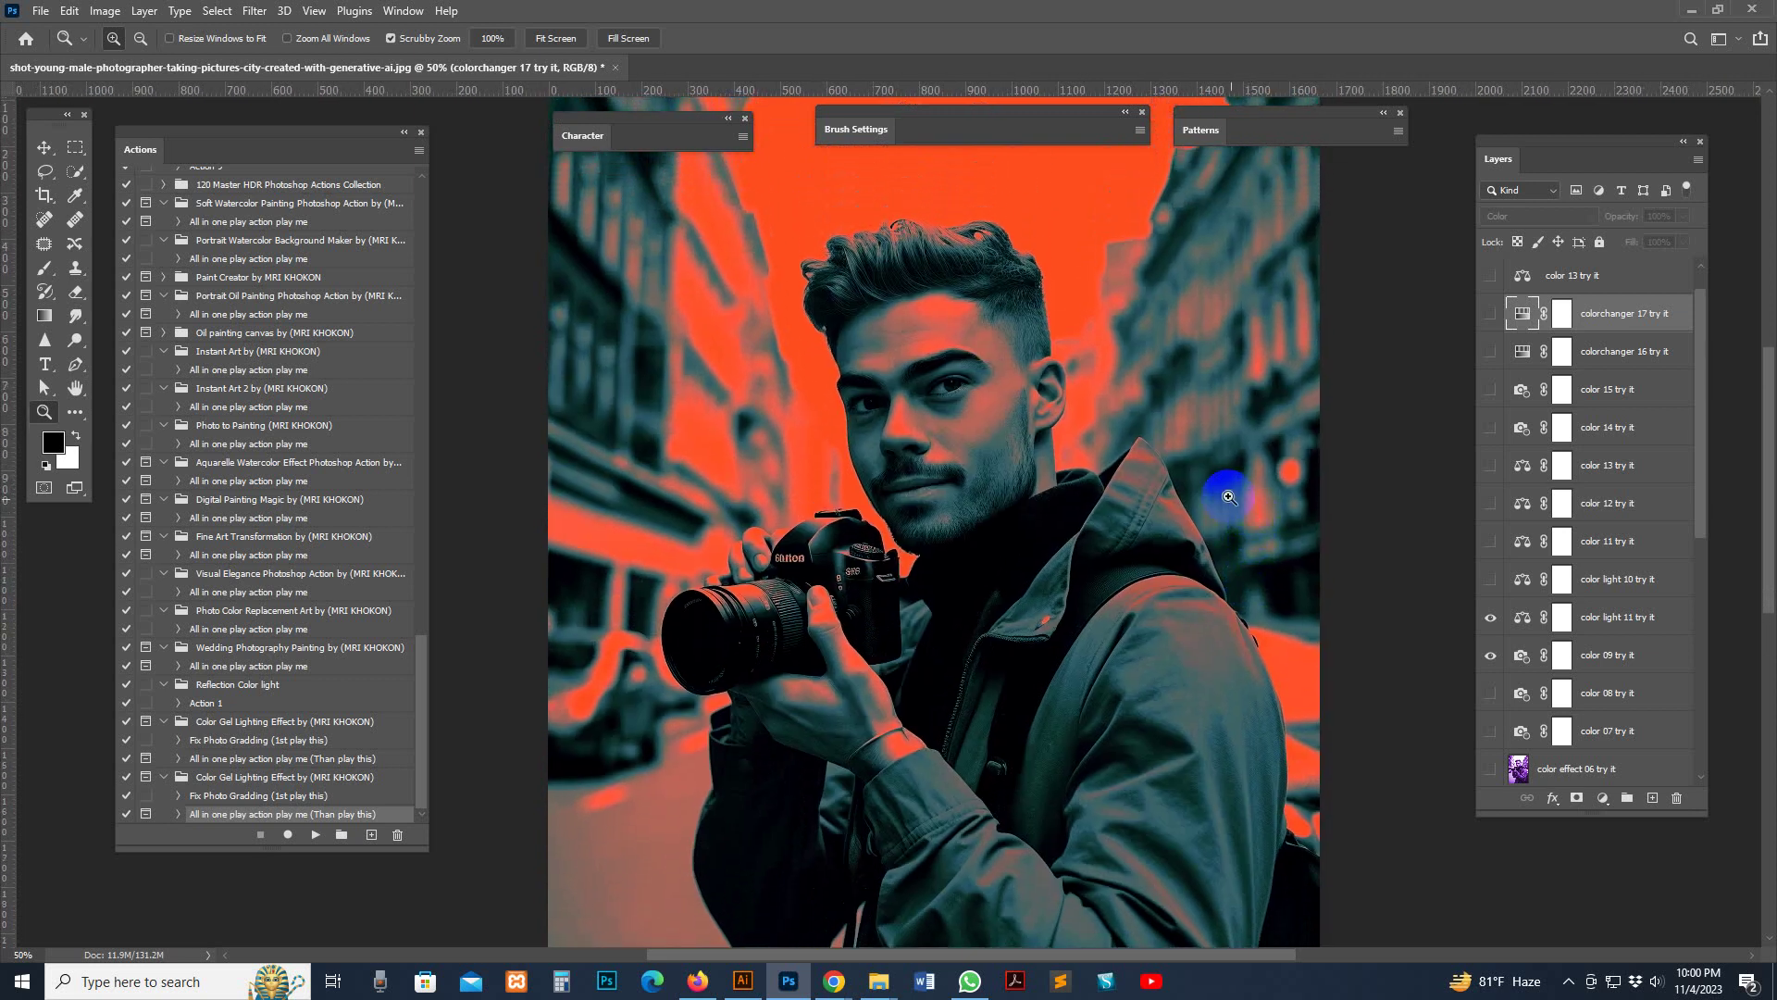
scroll(1564, 601, "down", 2)
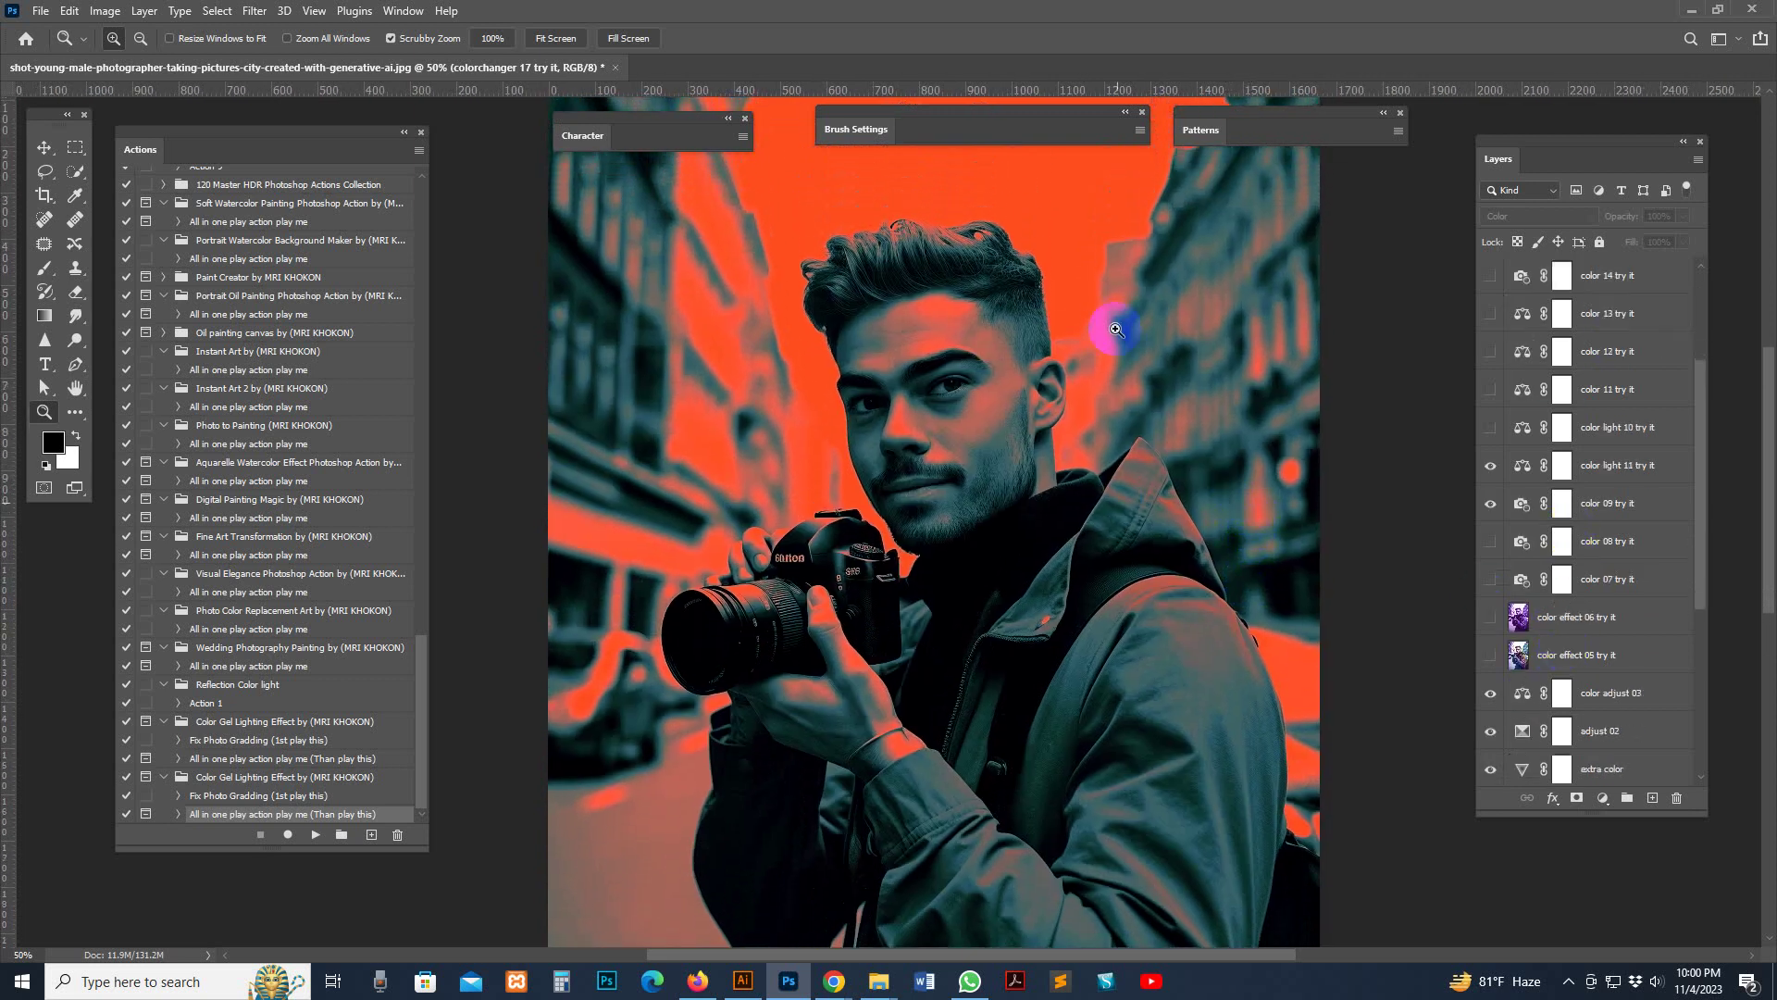
left_click_drag(1479, 813, 1380, 850)
scroll(1543, 695, "down", 4)
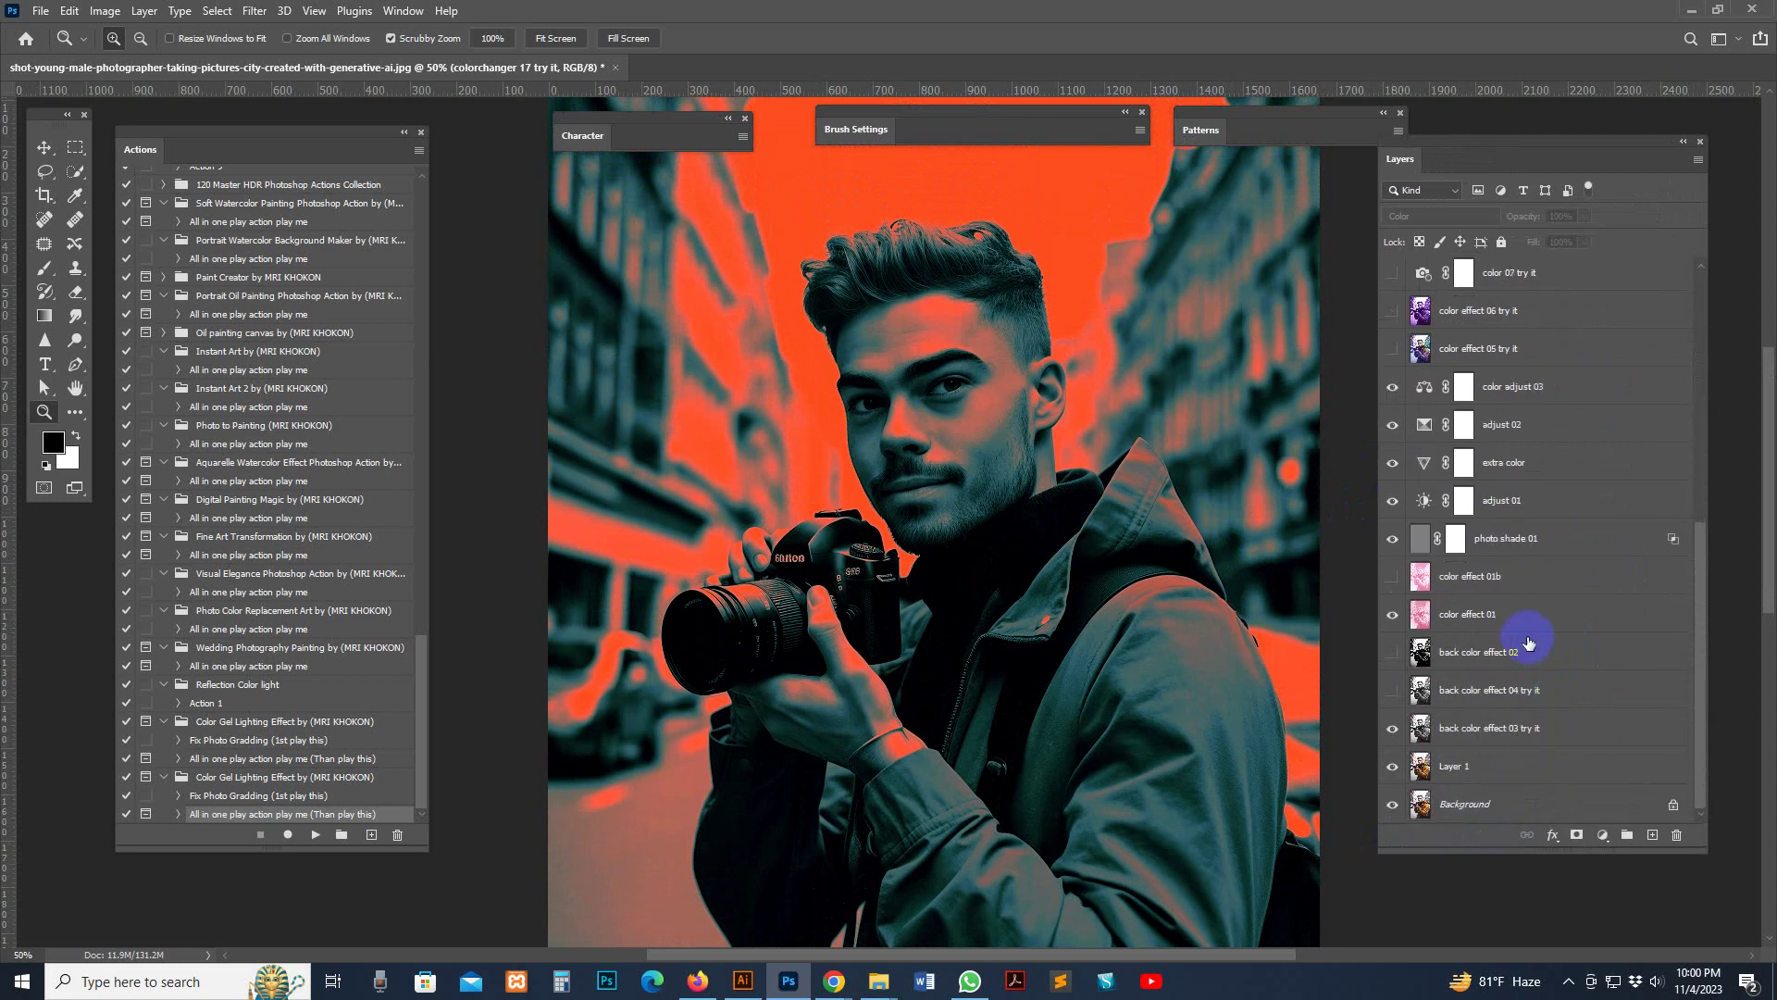
Compare the photo with the color effect 01 and color effect 01b layers switched on and off
left_click(1453, 625)
left_click(1394, 615)
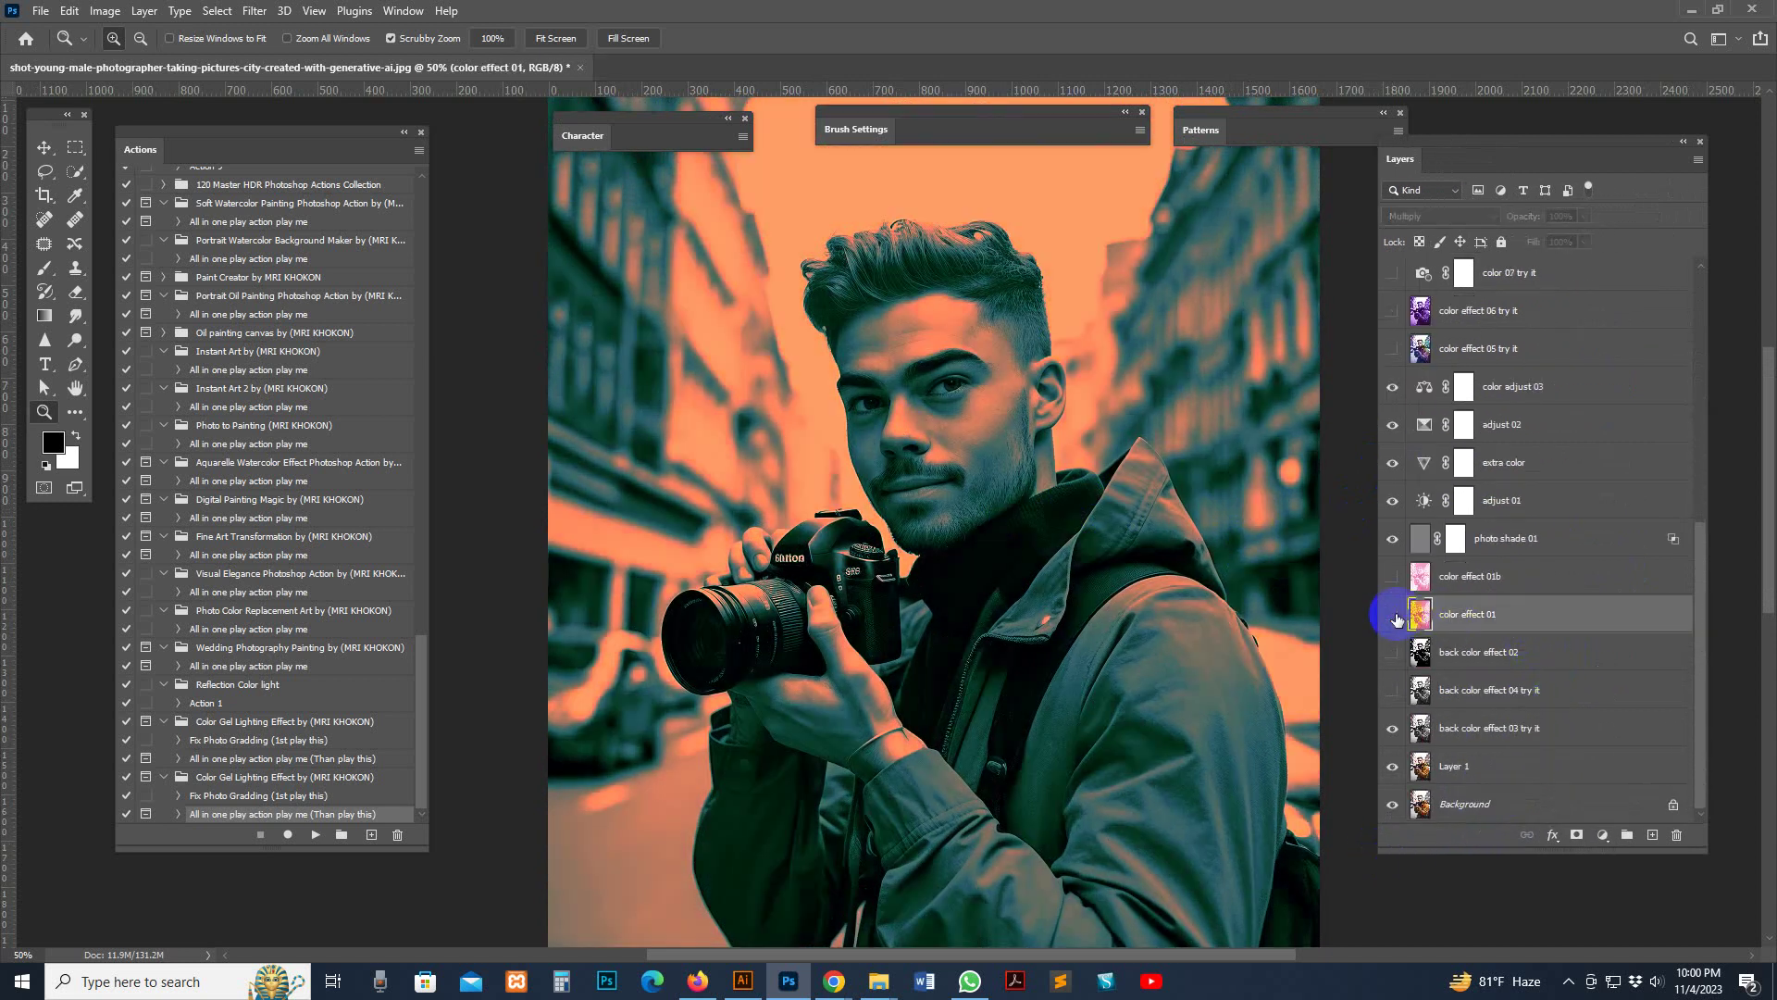
left_click(1394, 576)
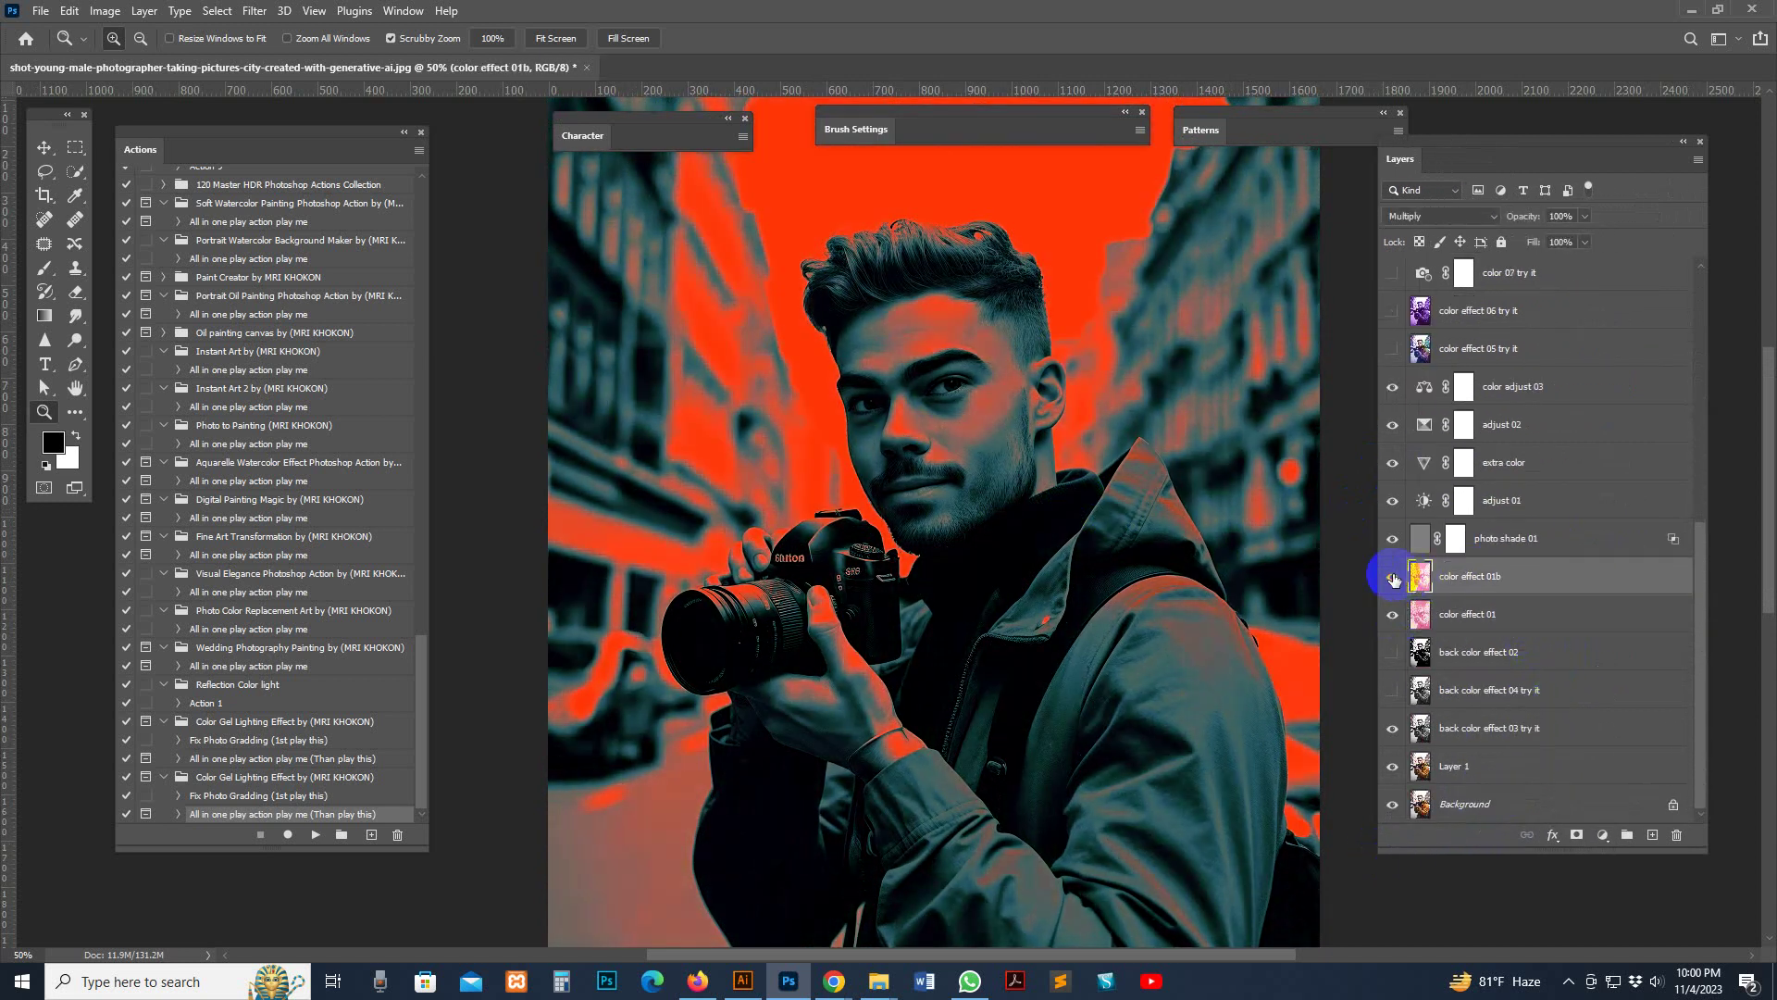
left_click(1394, 578)
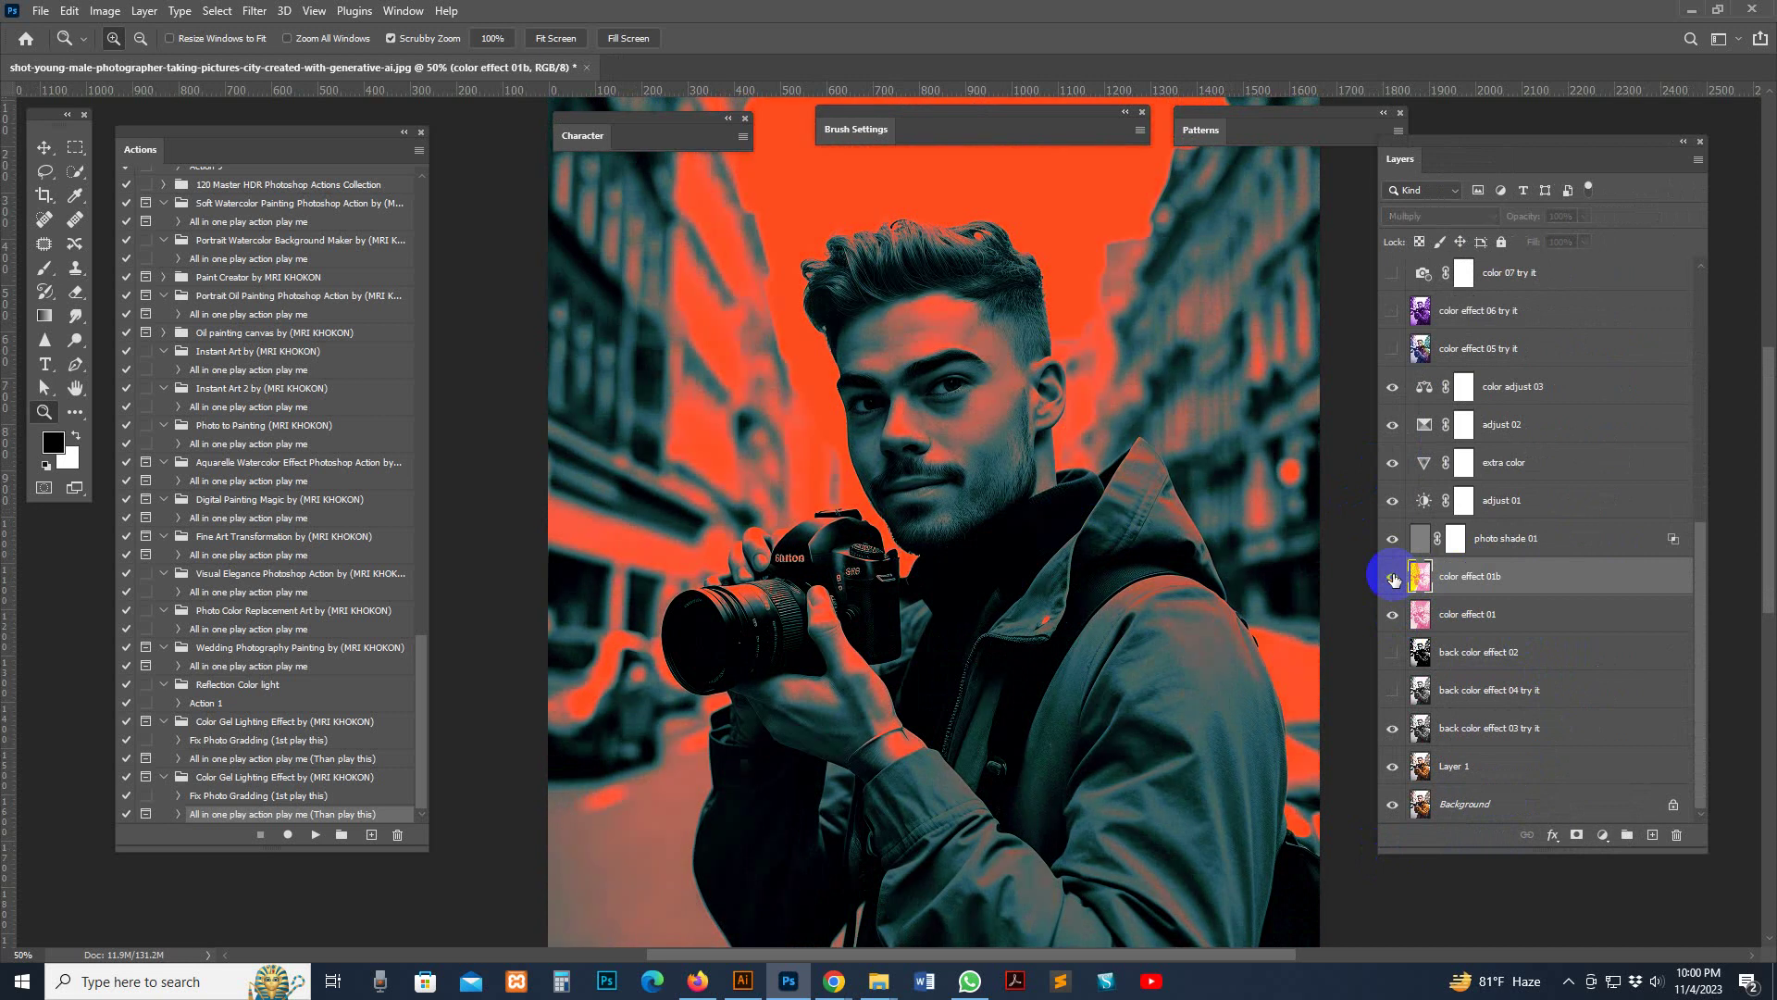
left_click(1394, 577)
left_click(1392, 581)
Show the "back color effect 04 try it" layer
left_click(1420, 699)
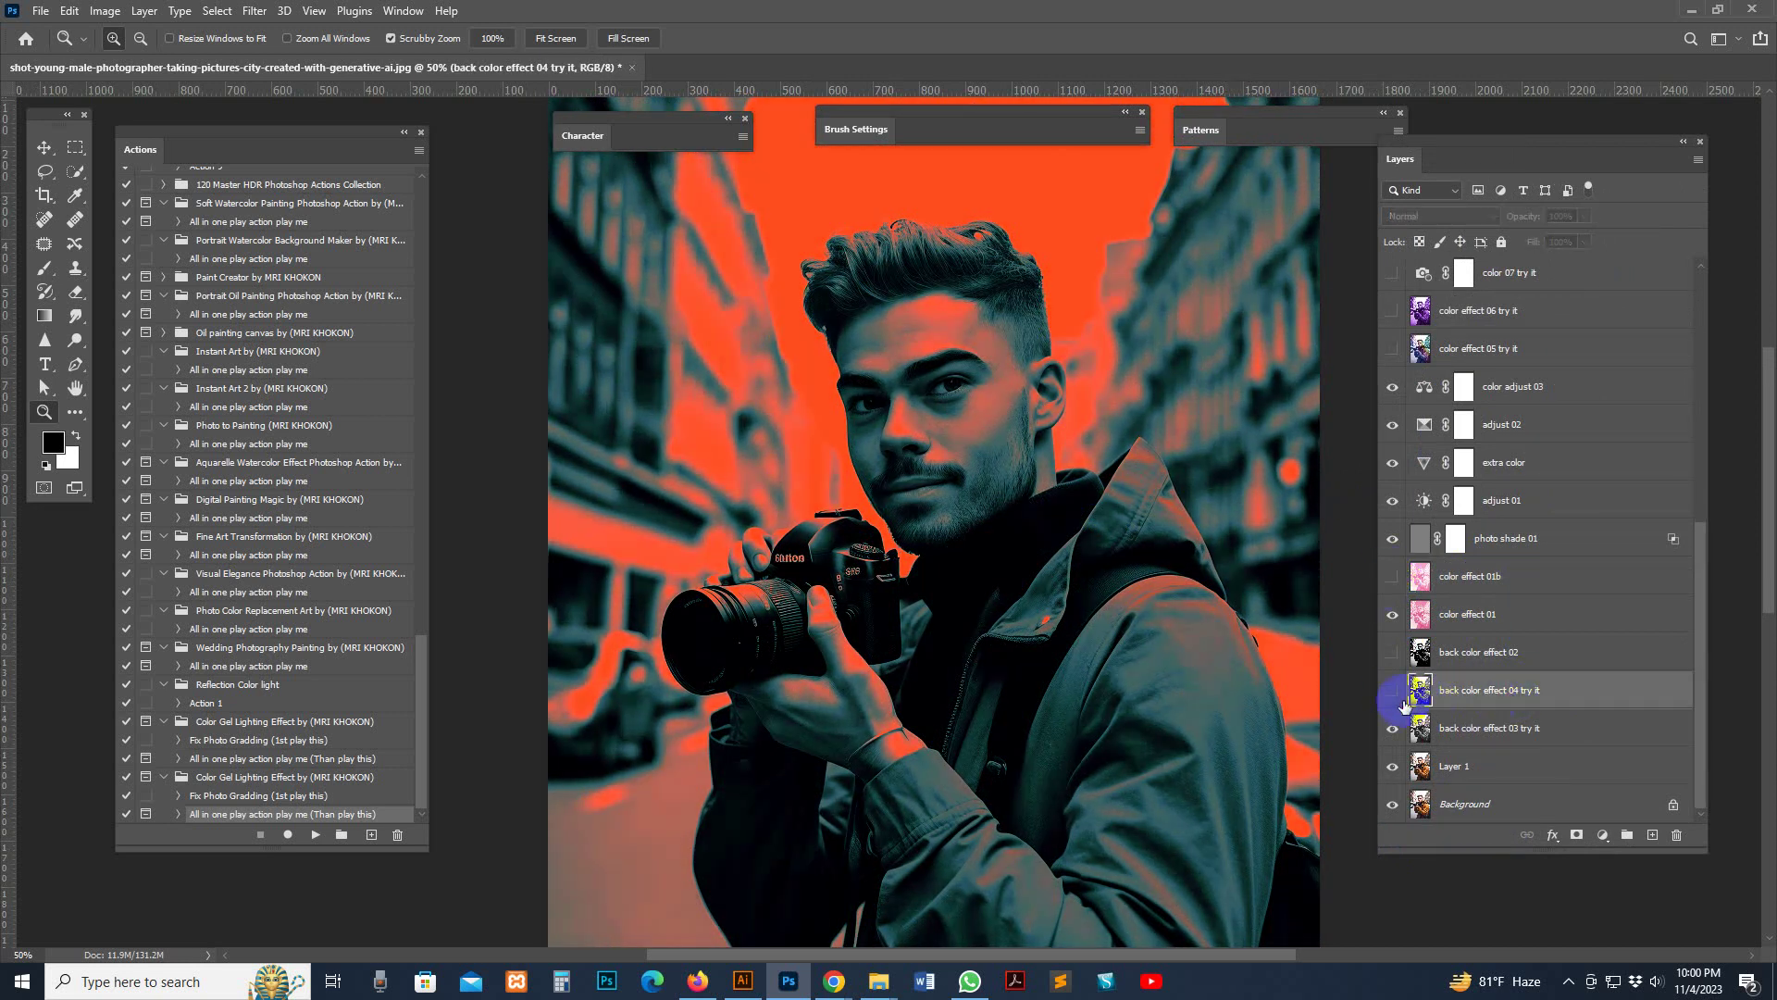
left_click(1393, 692)
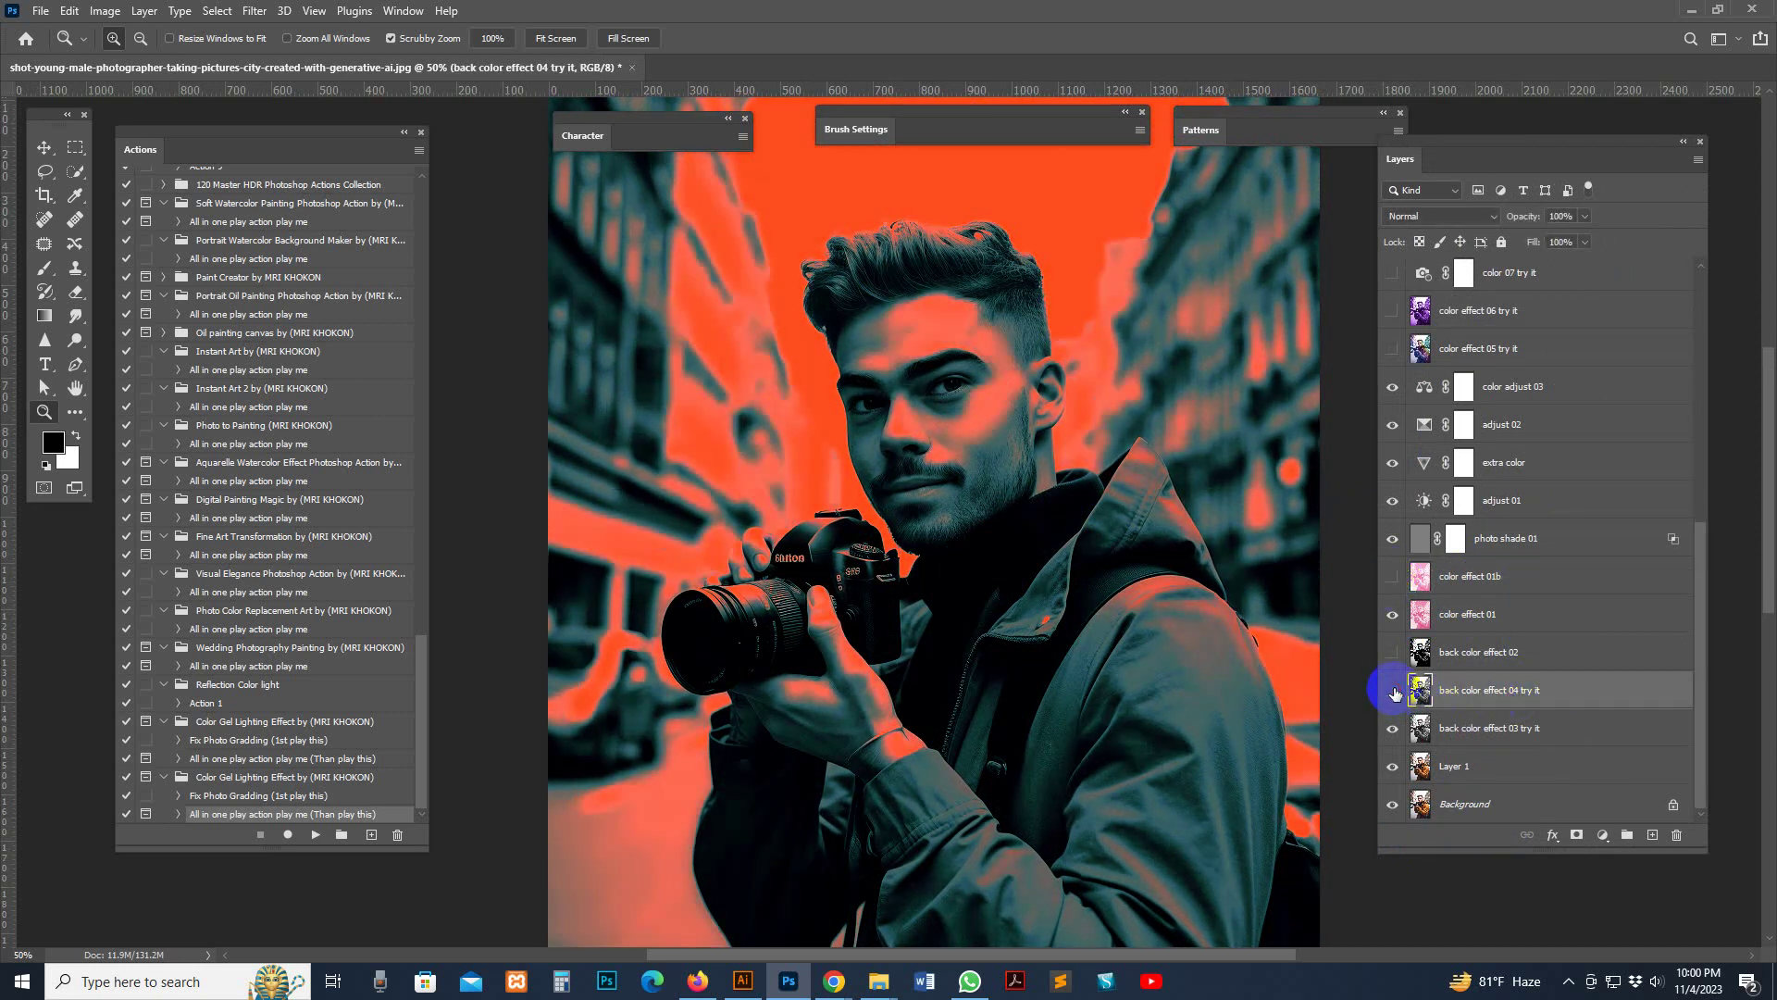
Compare the photo with the back color effect 04 and back color effect 02 layers switched on and off, leaving both hidden
left_click(1394, 692)
left_click(1394, 692)
left_click(1394, 692)
left_click(1416, 650)
left_click(1391, 653)
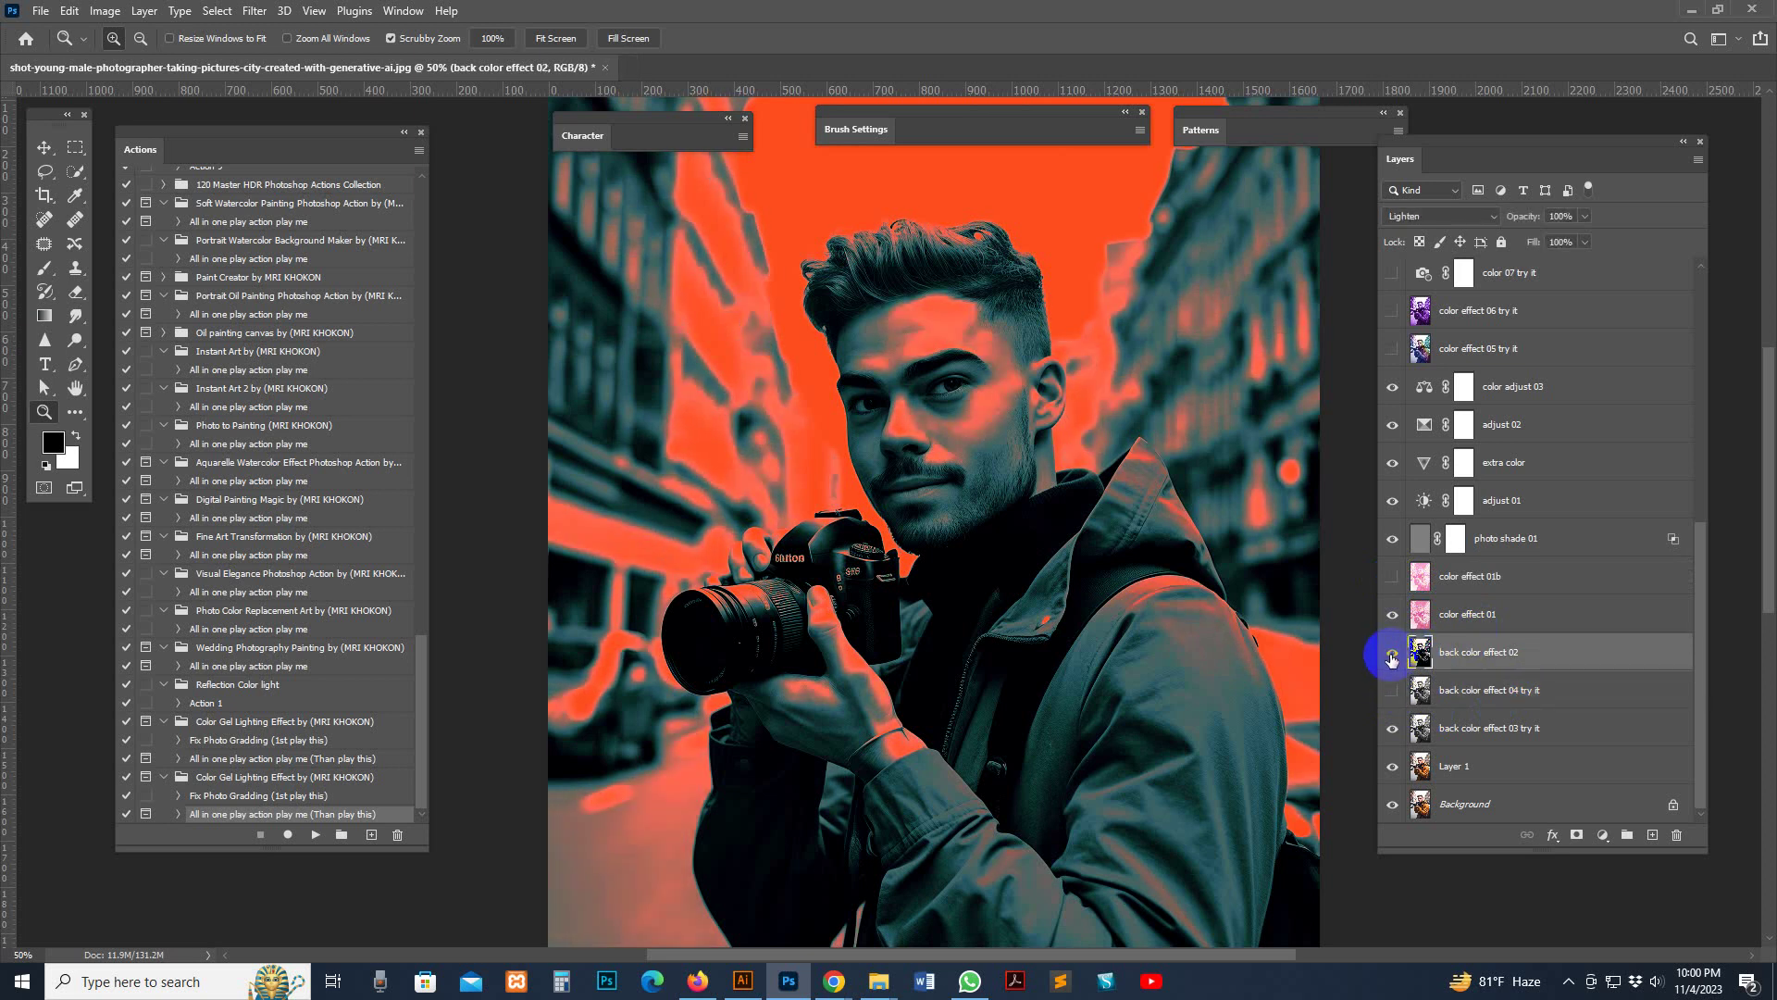
left_click(1393, 653)
left_click(1436, 701)
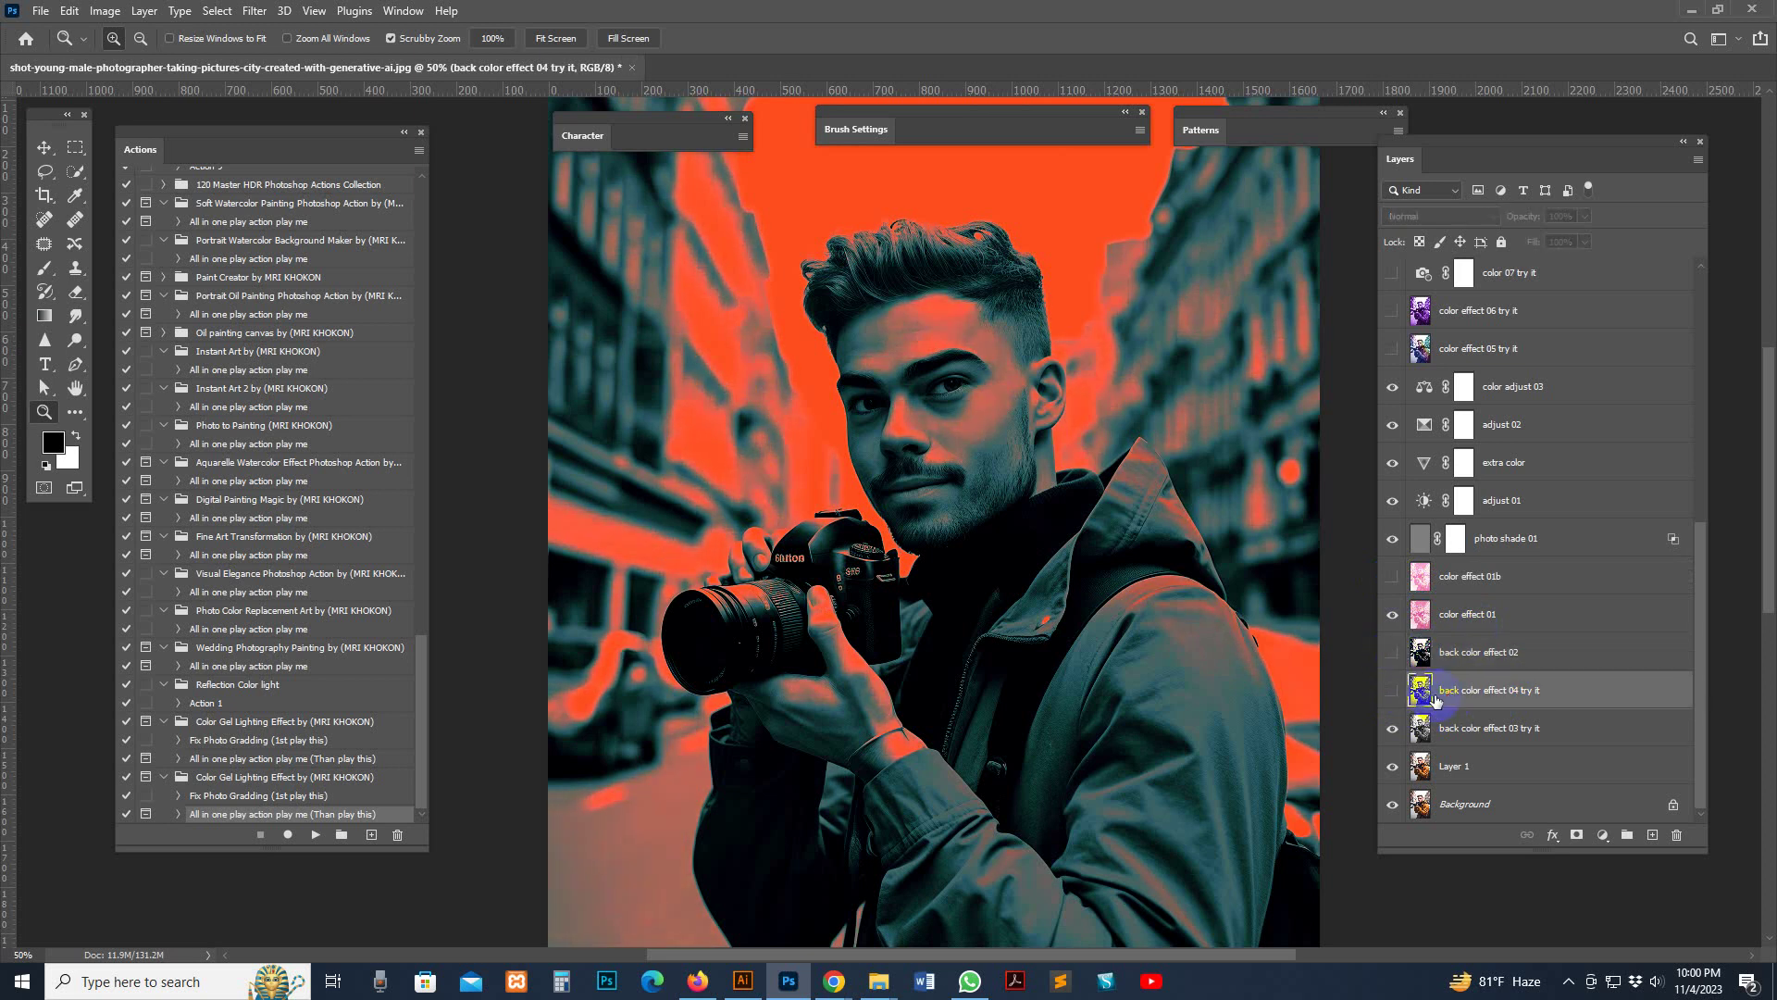
Compare the photo with the color effect 05 and color effect 06 layers switched on and off
left_click(1440, 349)
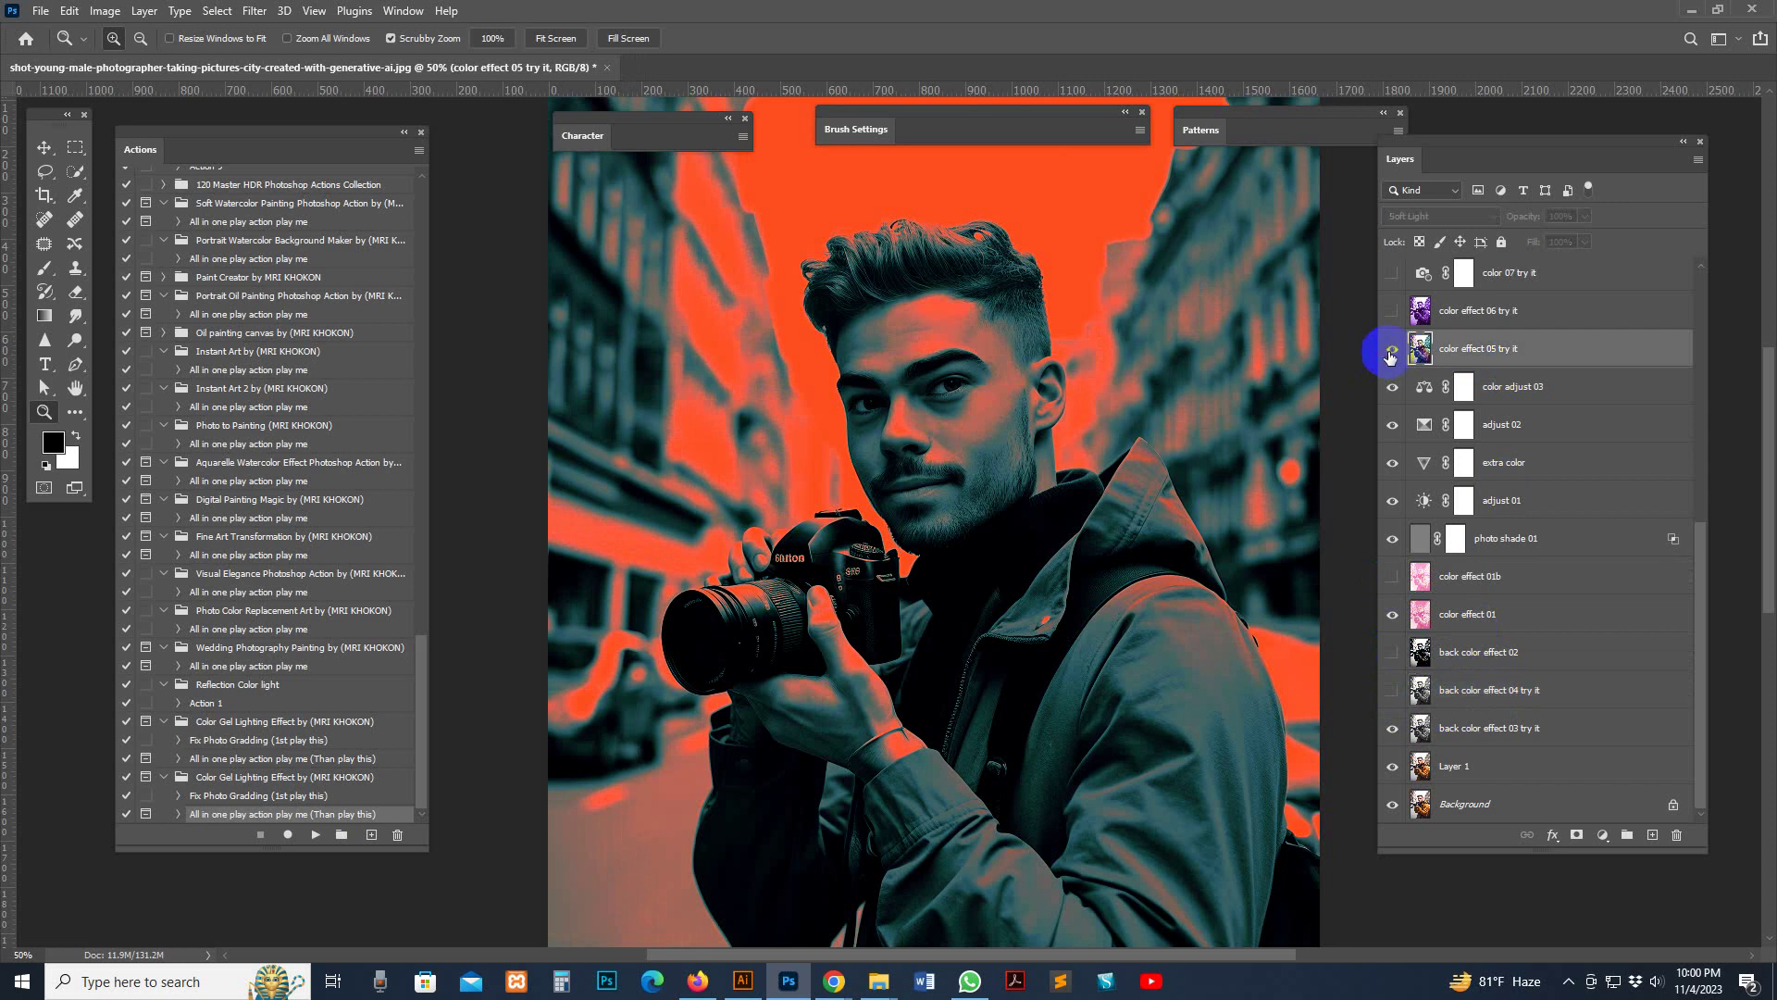
left_click(1393, 349)
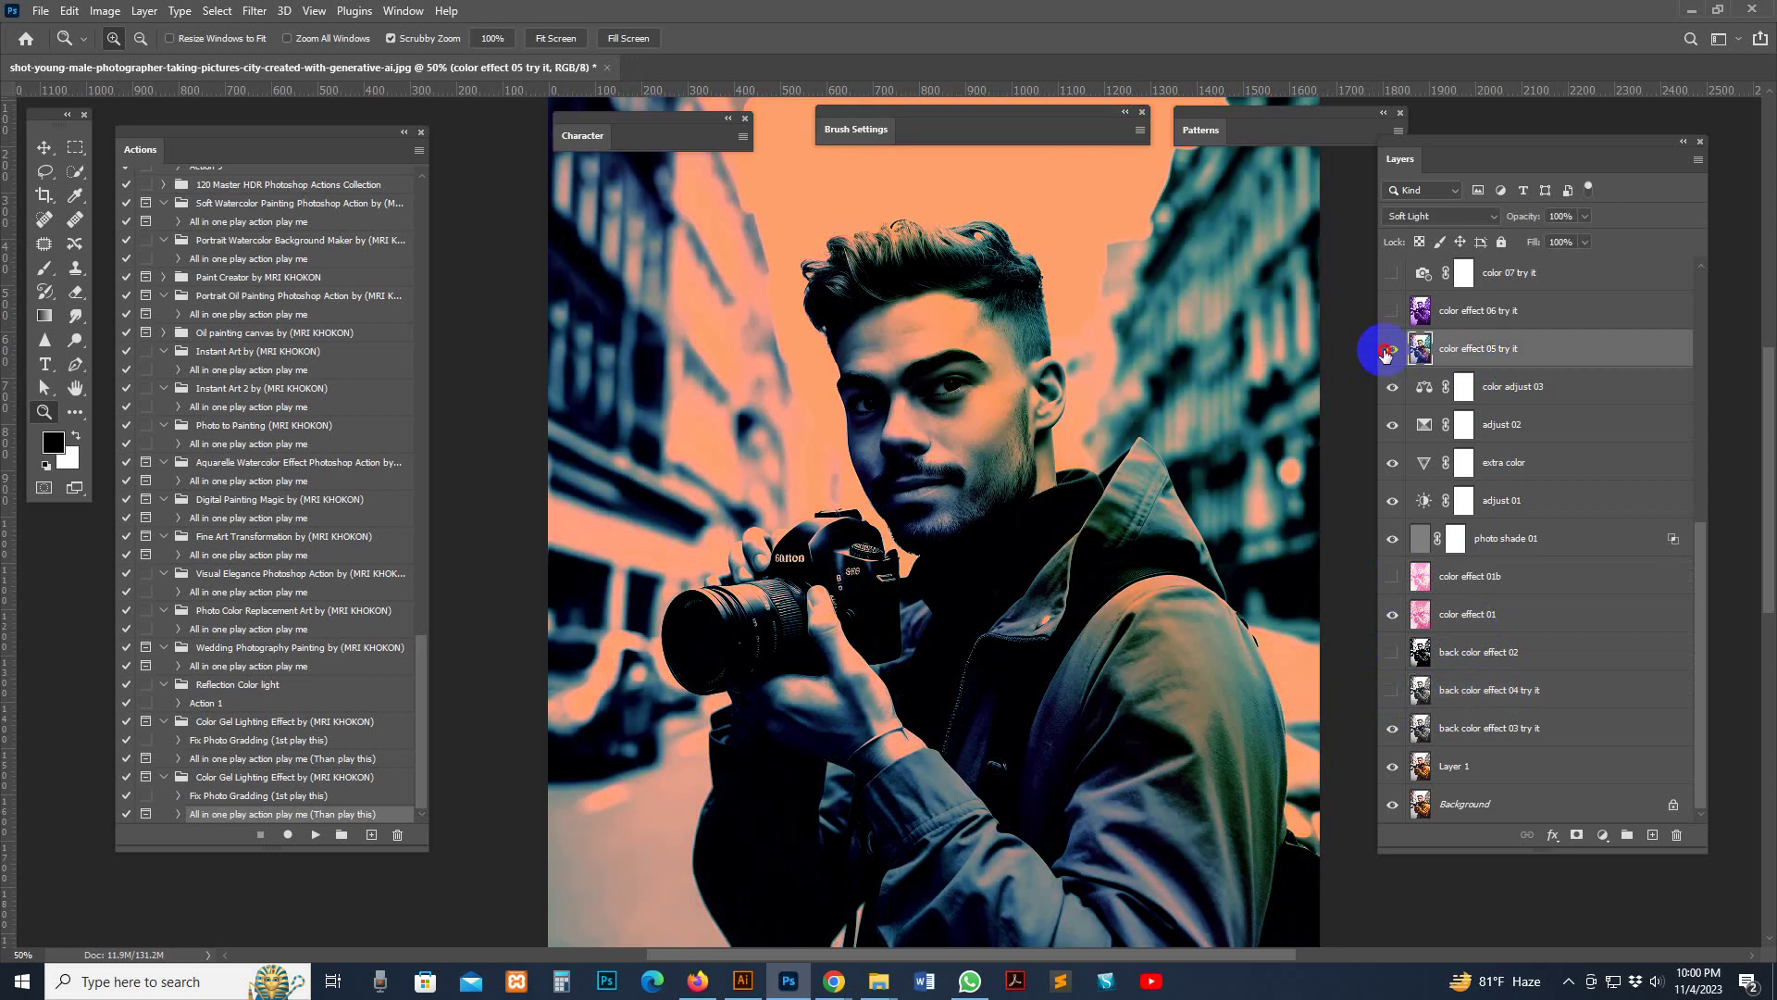
left_click(1391, 350)
left_click(1421, 311)
left_click(1391, 311)
left_click(1391, 313)
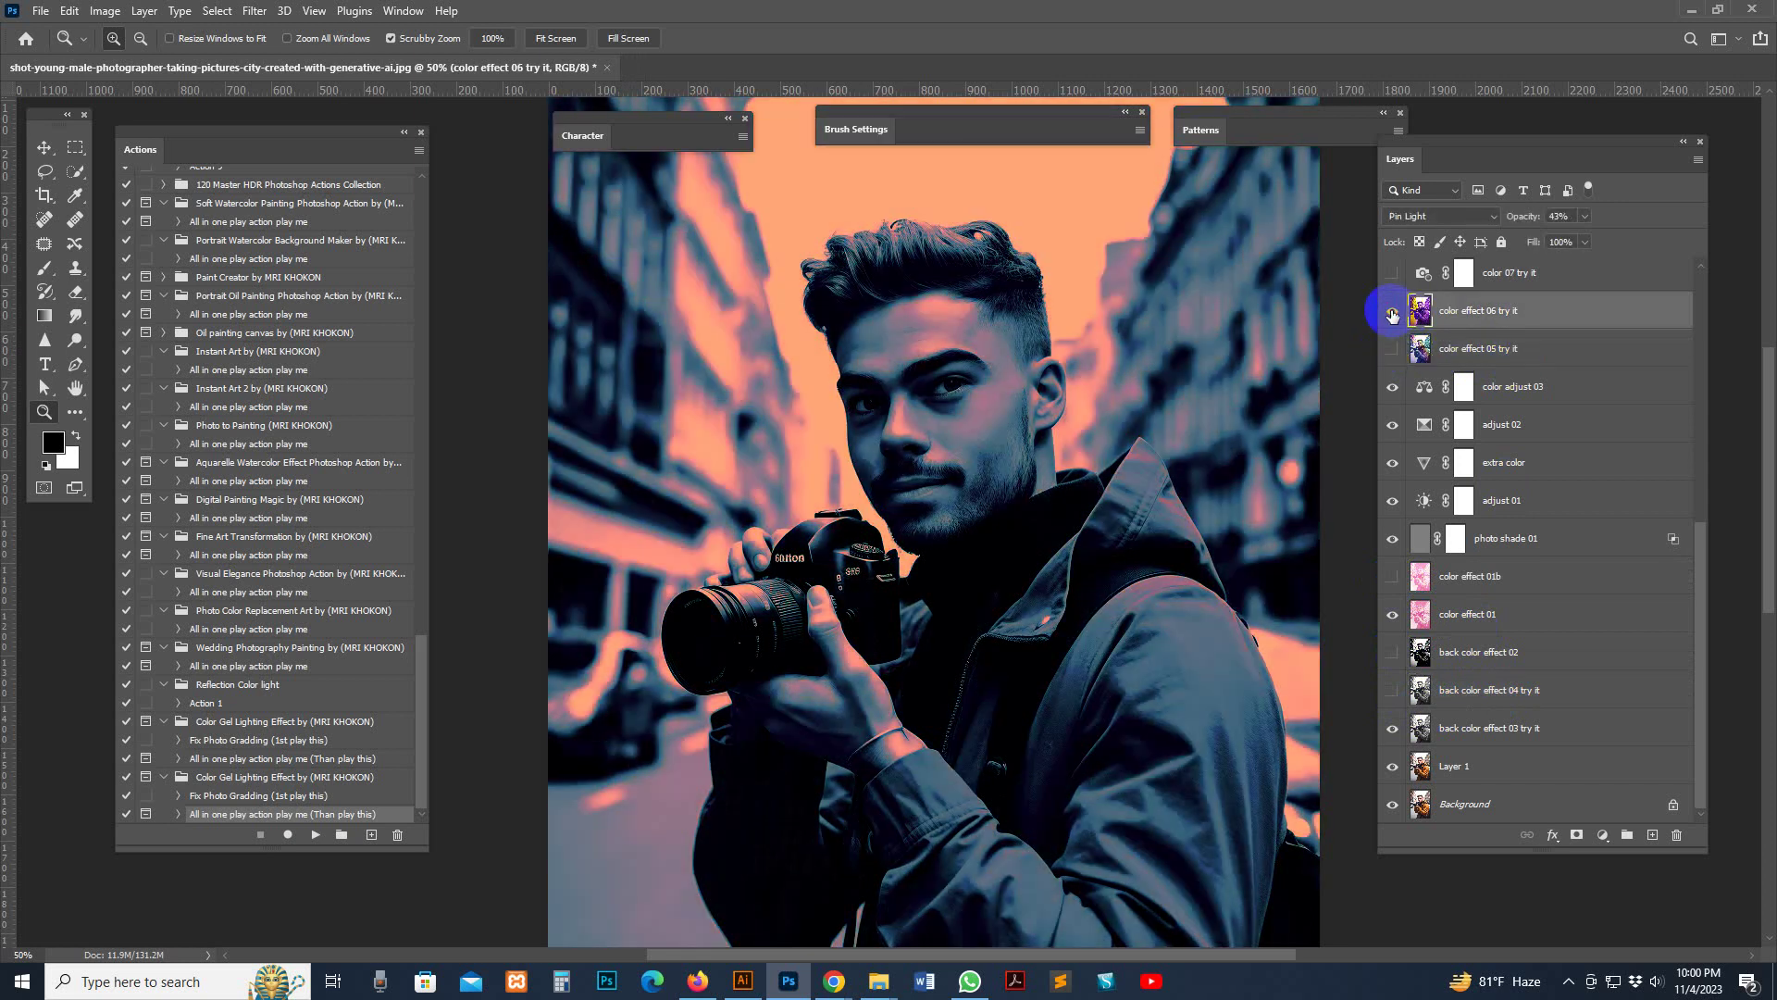
Preview the color 07 try it and color 08 try it adjustment layers and check the color 09 and color light 10 layers above them
scroll(1555, 486, "up", 2)
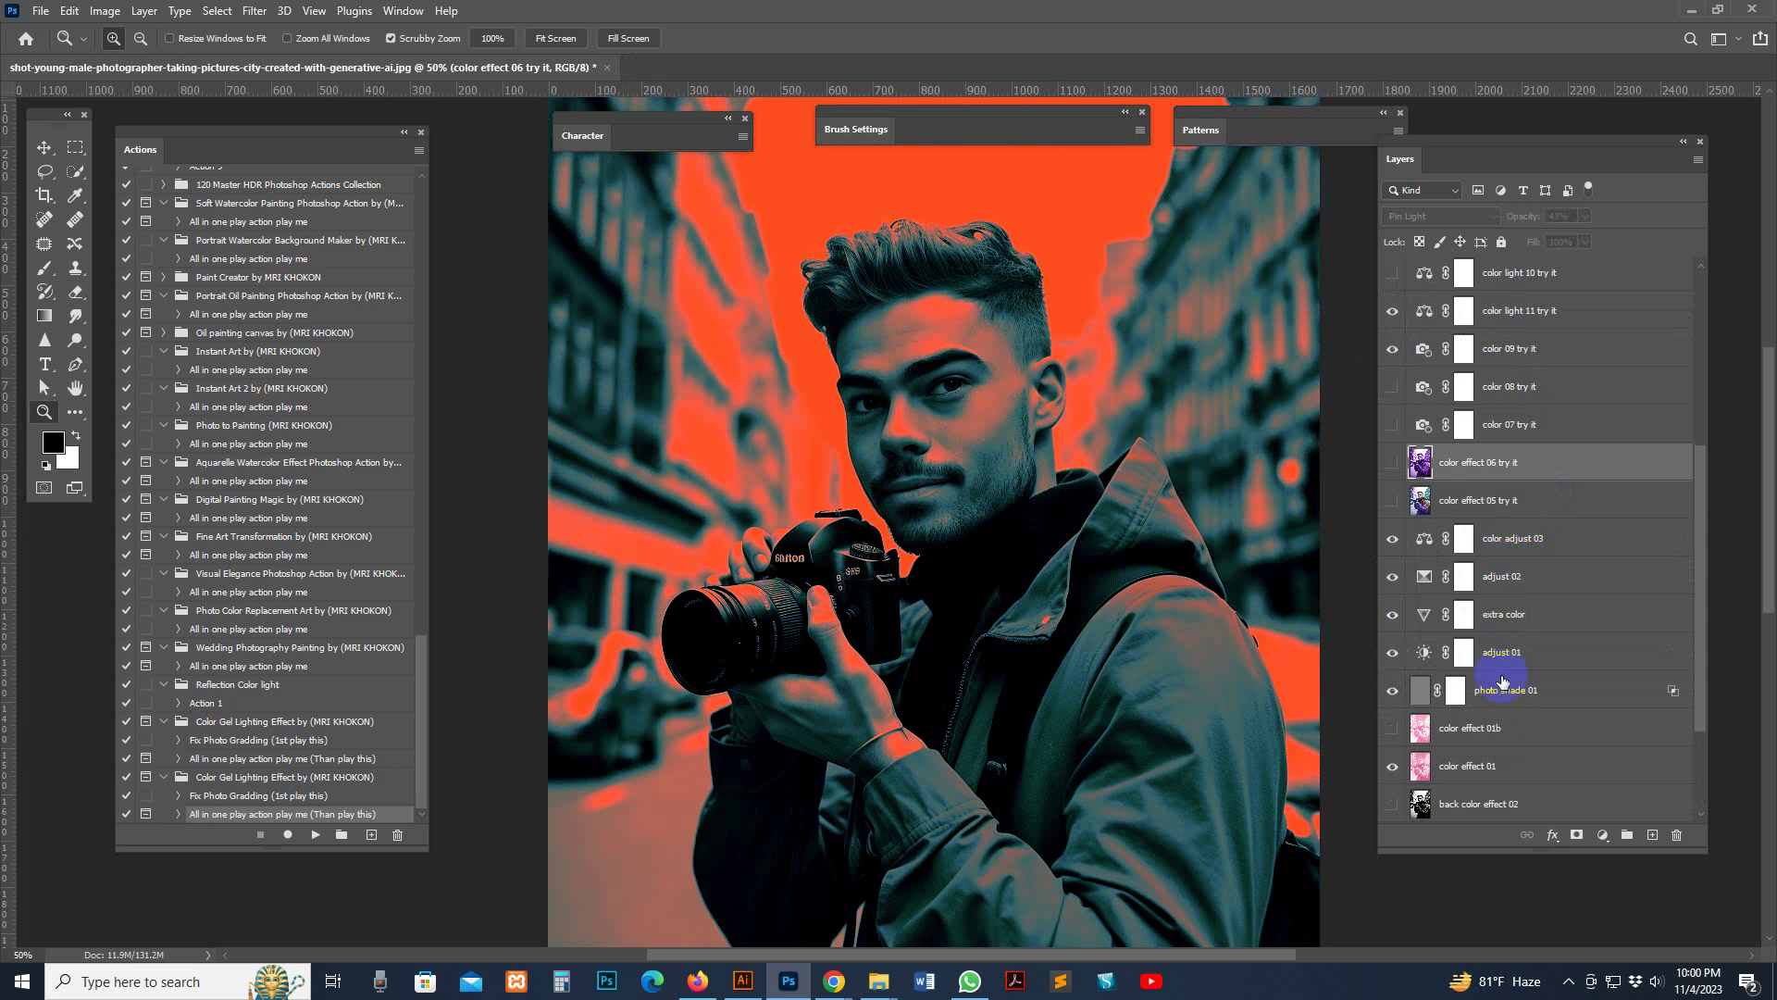
scroll(1514, 560, "up", 2)
left_click(1532, 579)
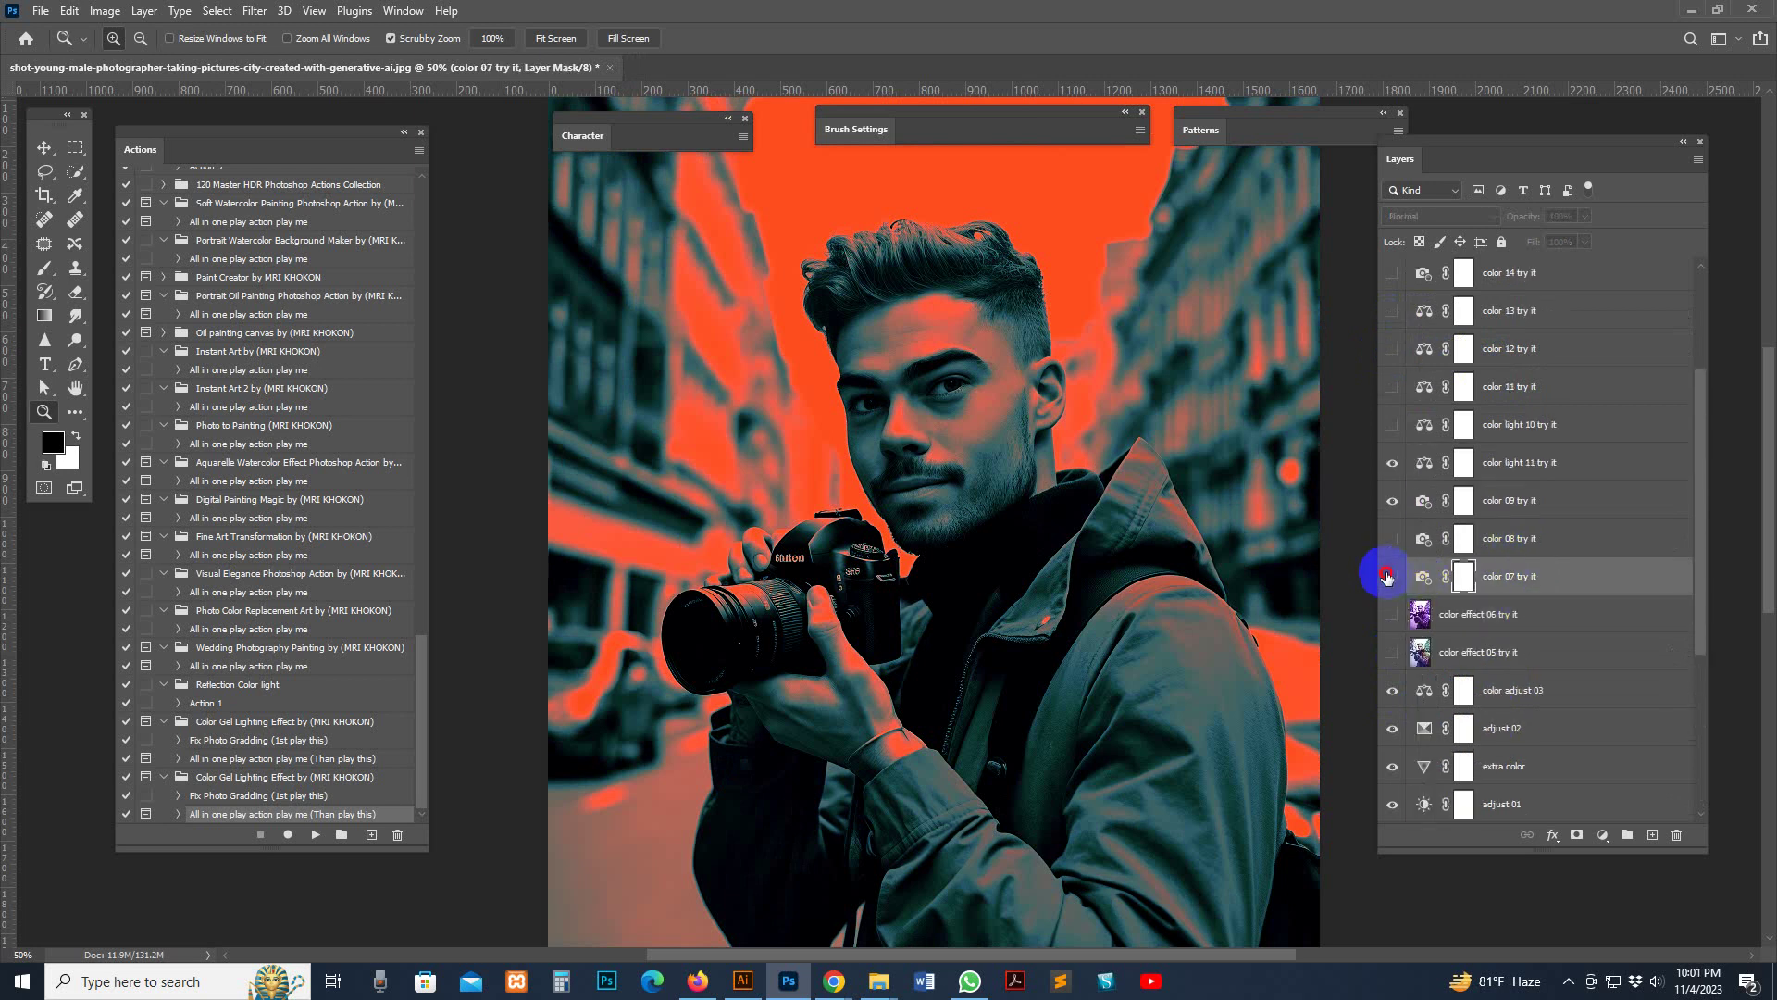
left_click(1390, 575)
left_click(1391, 534)
left_click(1537, 500)
left_click(1574, 426)
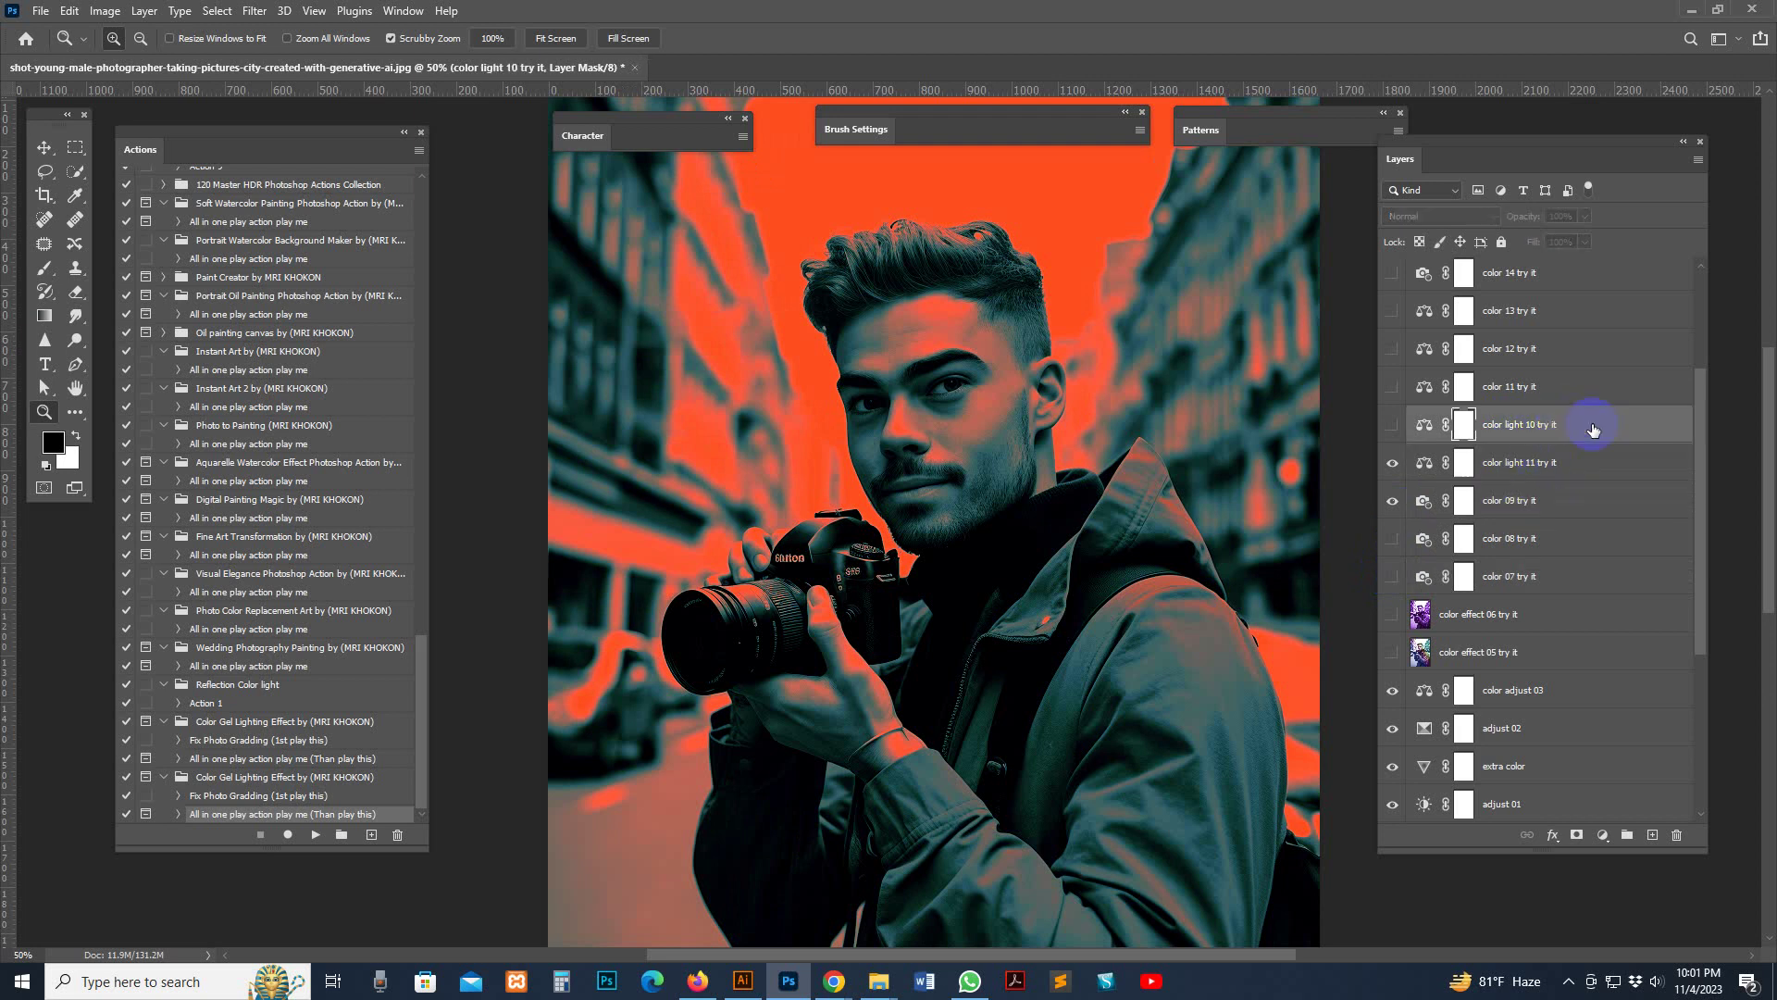
Preview the color light 10 try it and color 11 try it layers one at a time, leaving both hidden
scroll(1564, 463, "up", 3)
left_click(1389, 539)
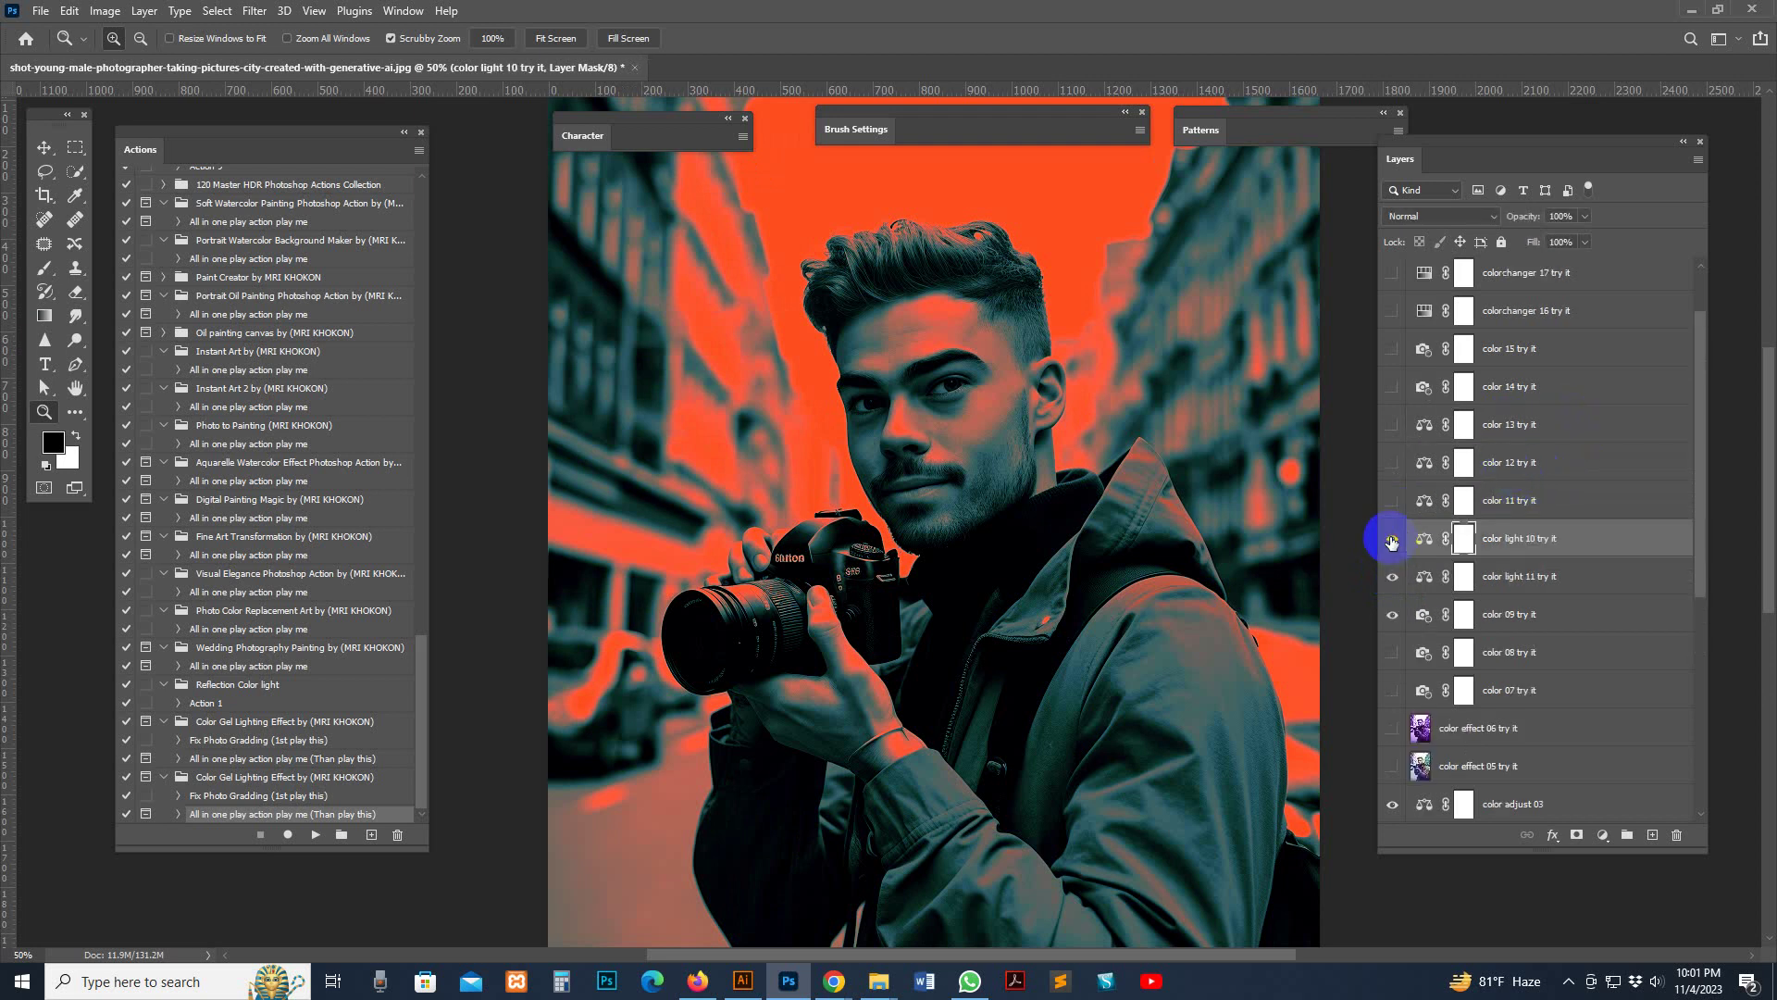
left_click(1388, 502)
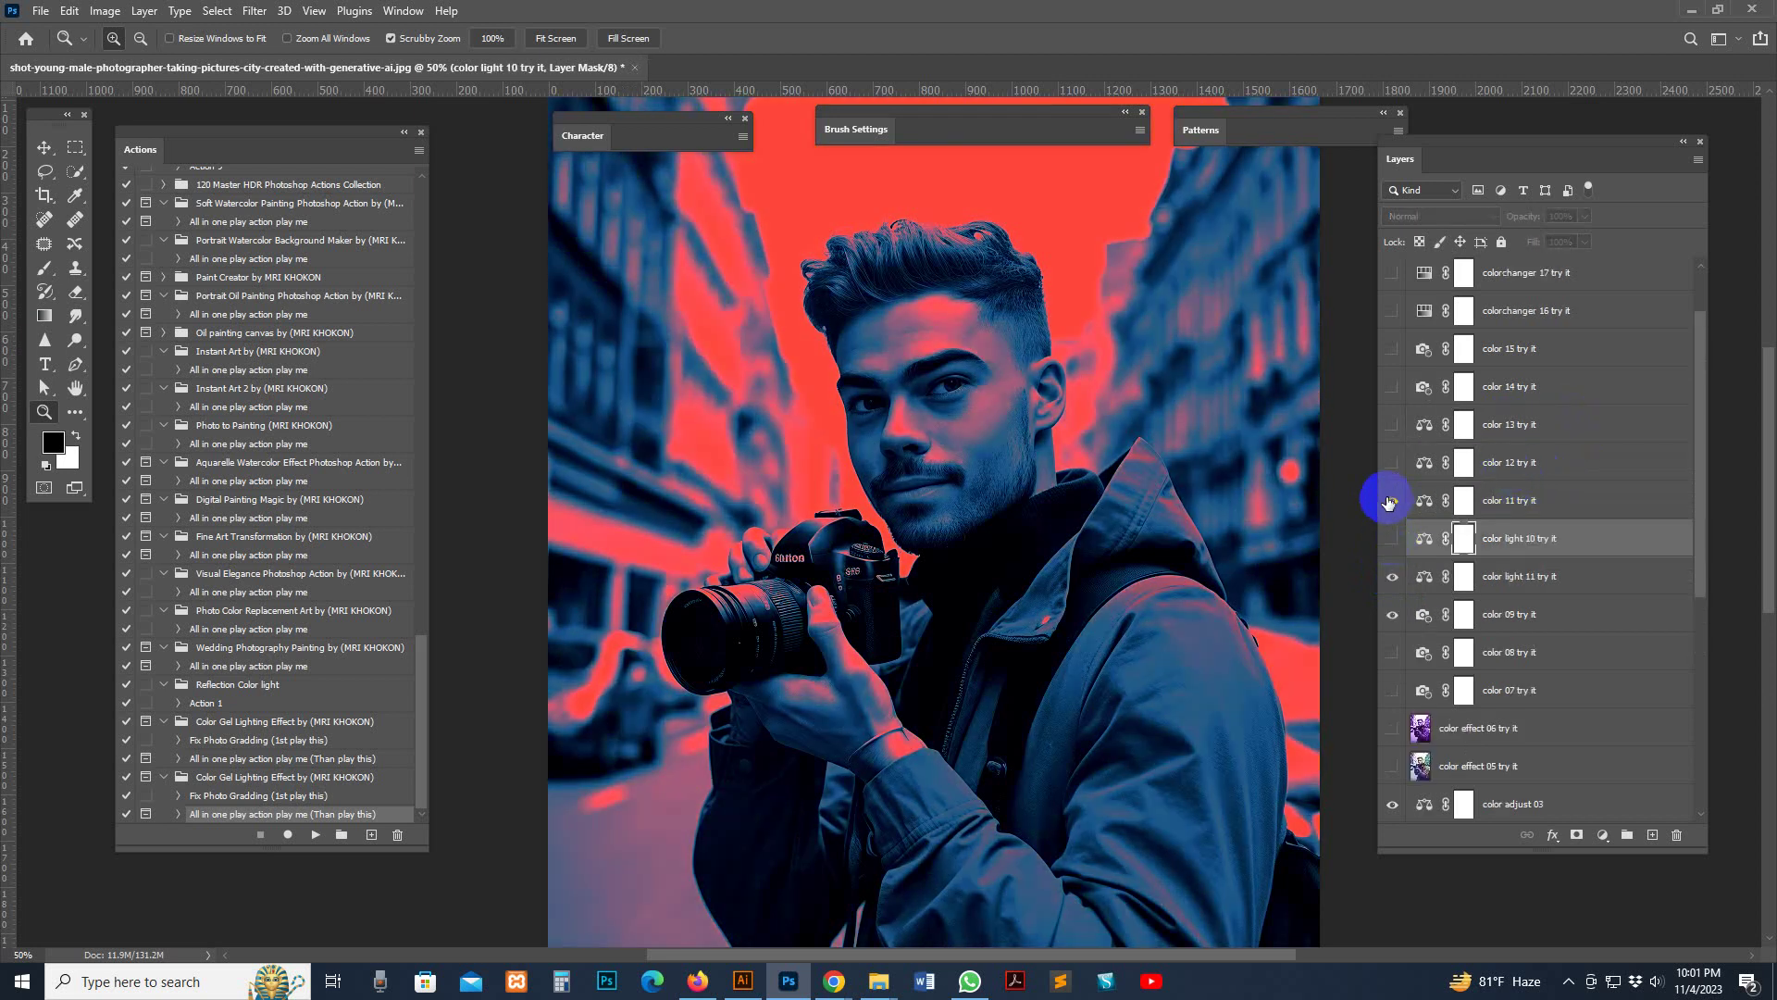
Show the colorchanger 17 try it layer, shift its Hue to give a magenta background, and hide it again
scroll(1546, 426, "up", 2)
left_click(1557, 351)
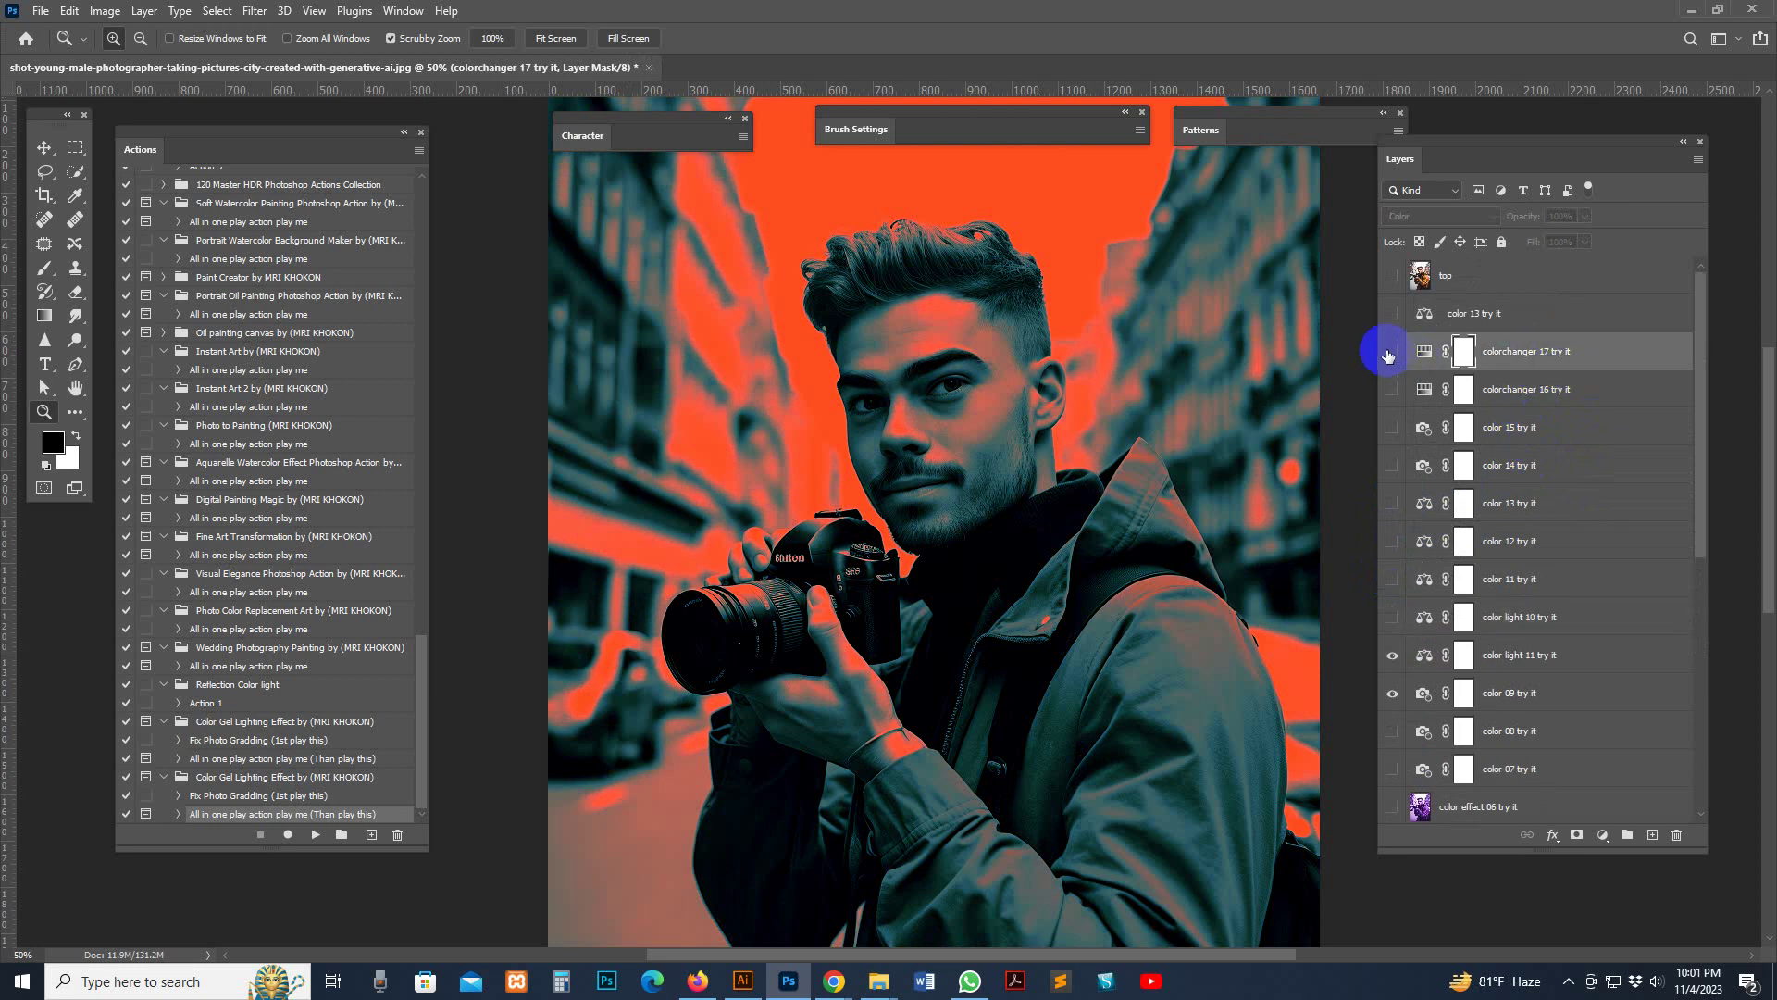
left_click(1390, 352)
double_click(1424, 352)
left_click_drag(1274, 653, 1164, 658)
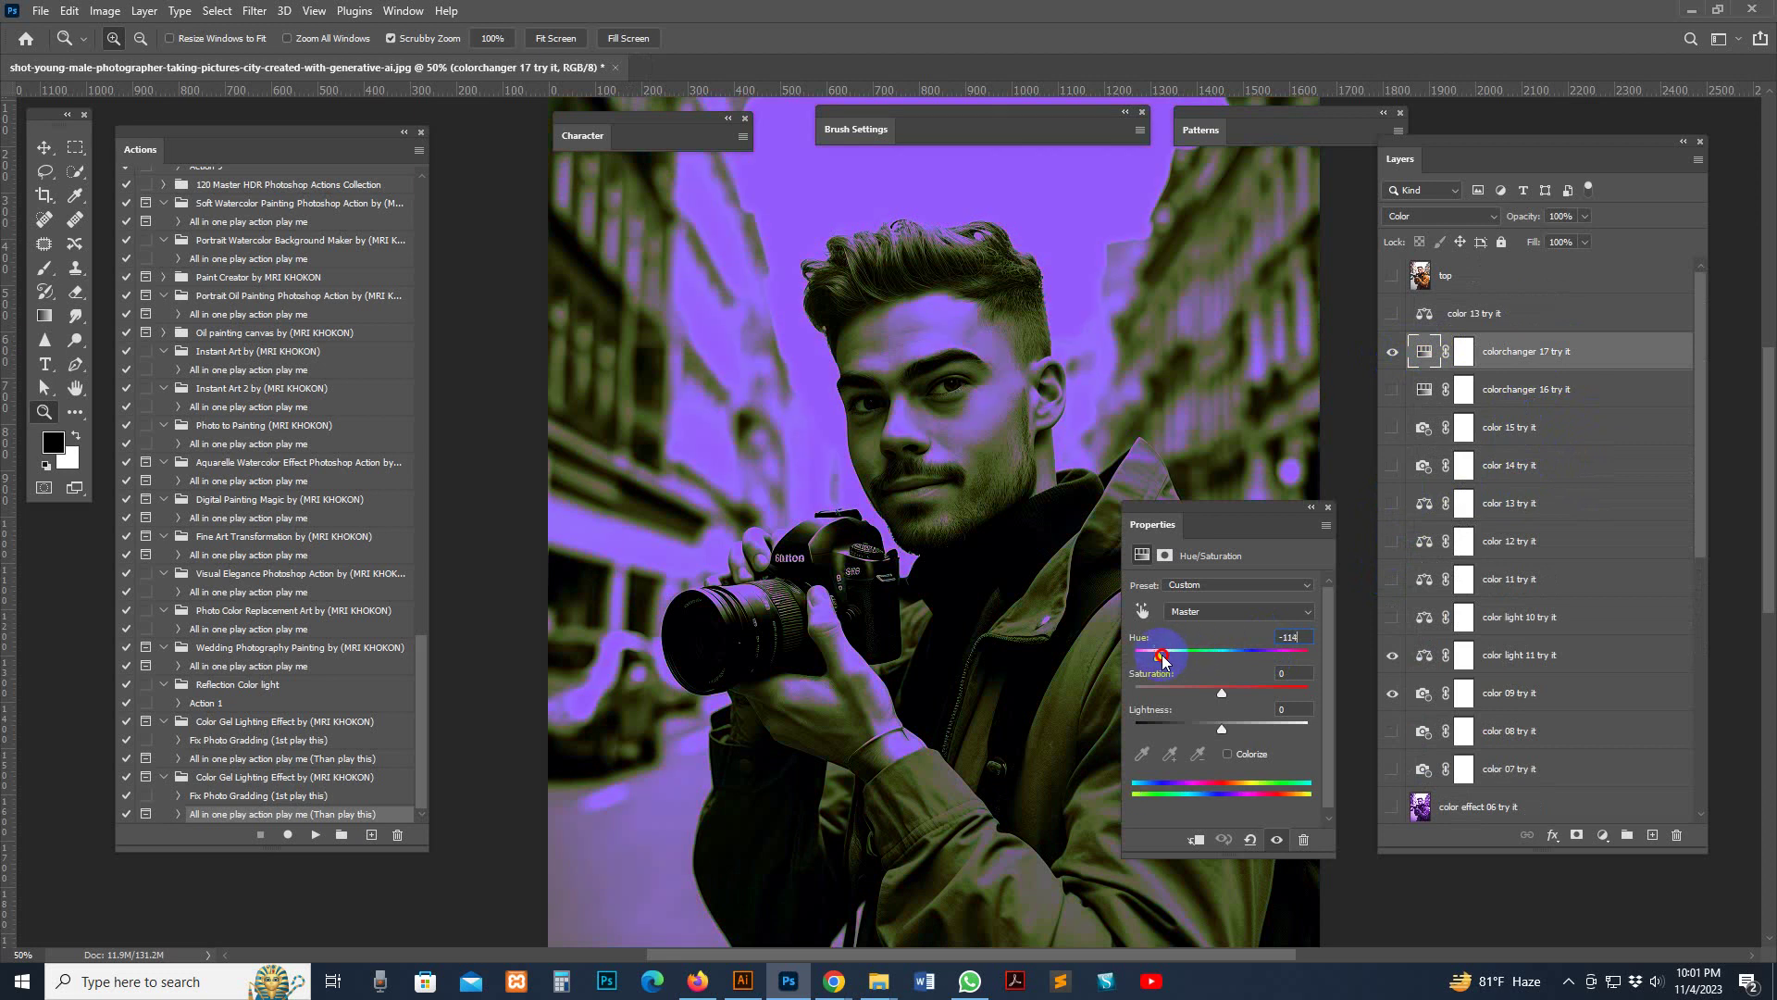
left_click(1329, 510)
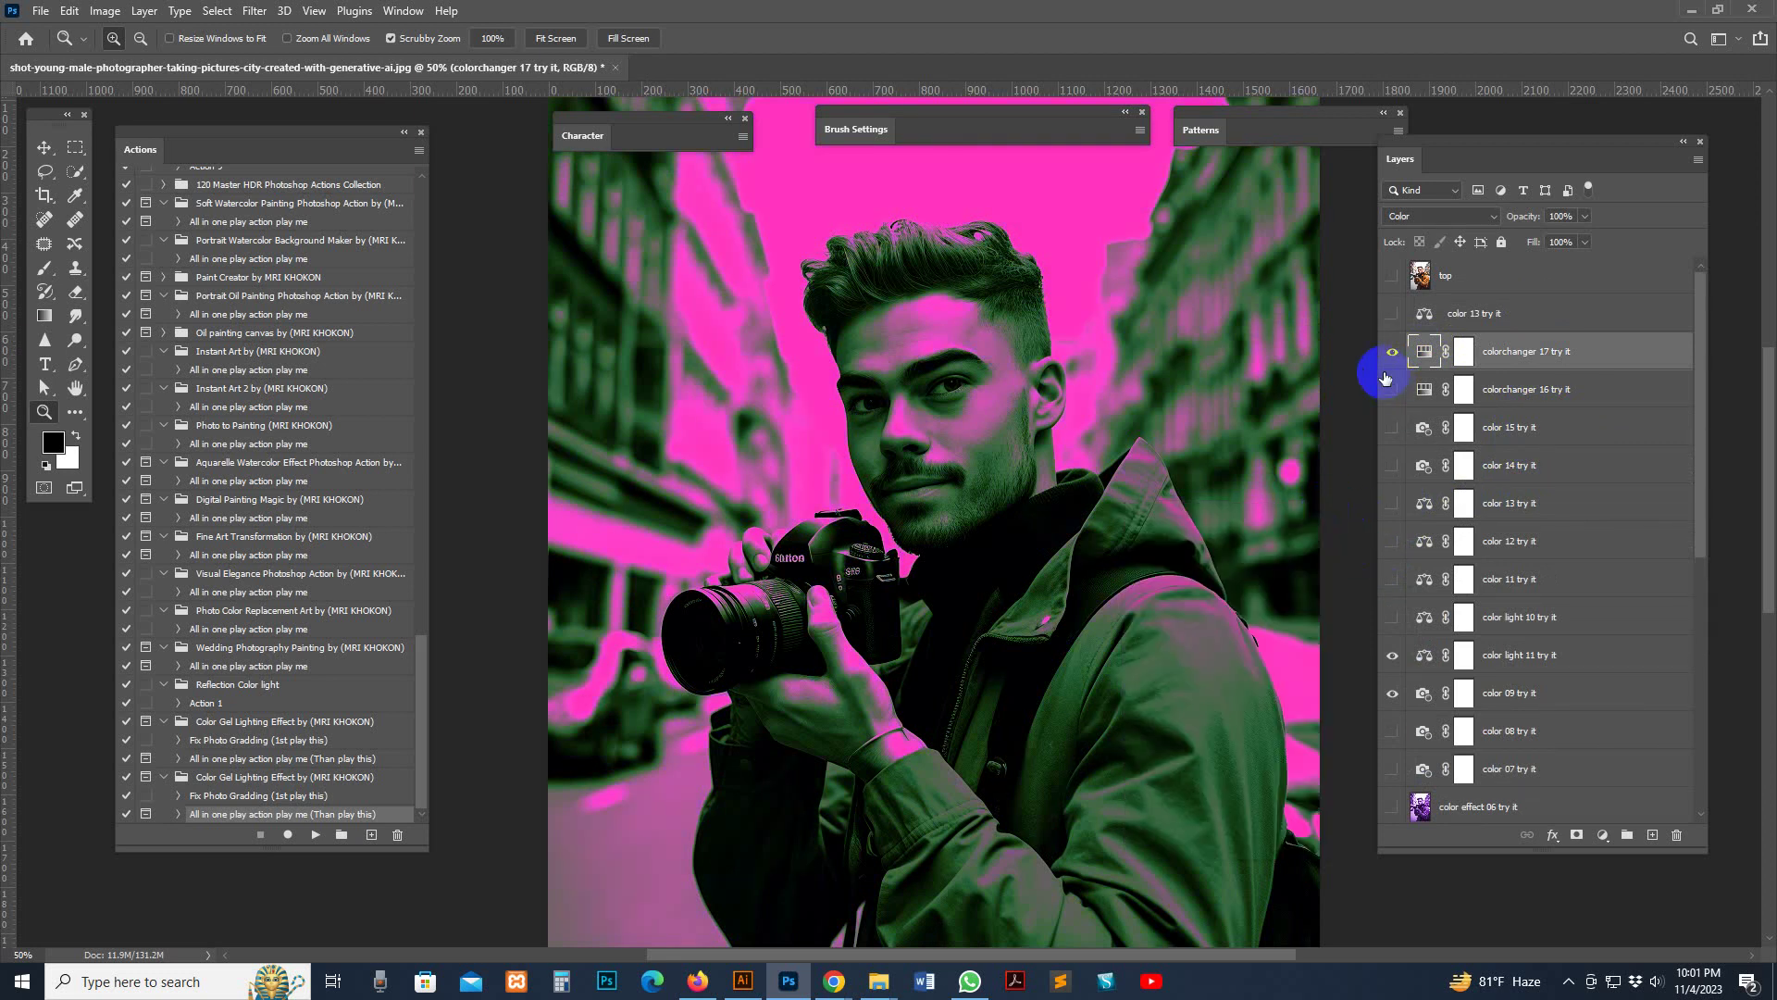
left_click(1392, 351)
Show the colorchanger 16 try it layer, set its Hue to about -28, and hide it again
left_click(1392, 389)
left_click(1420, 389)
left_click(1419, 390)
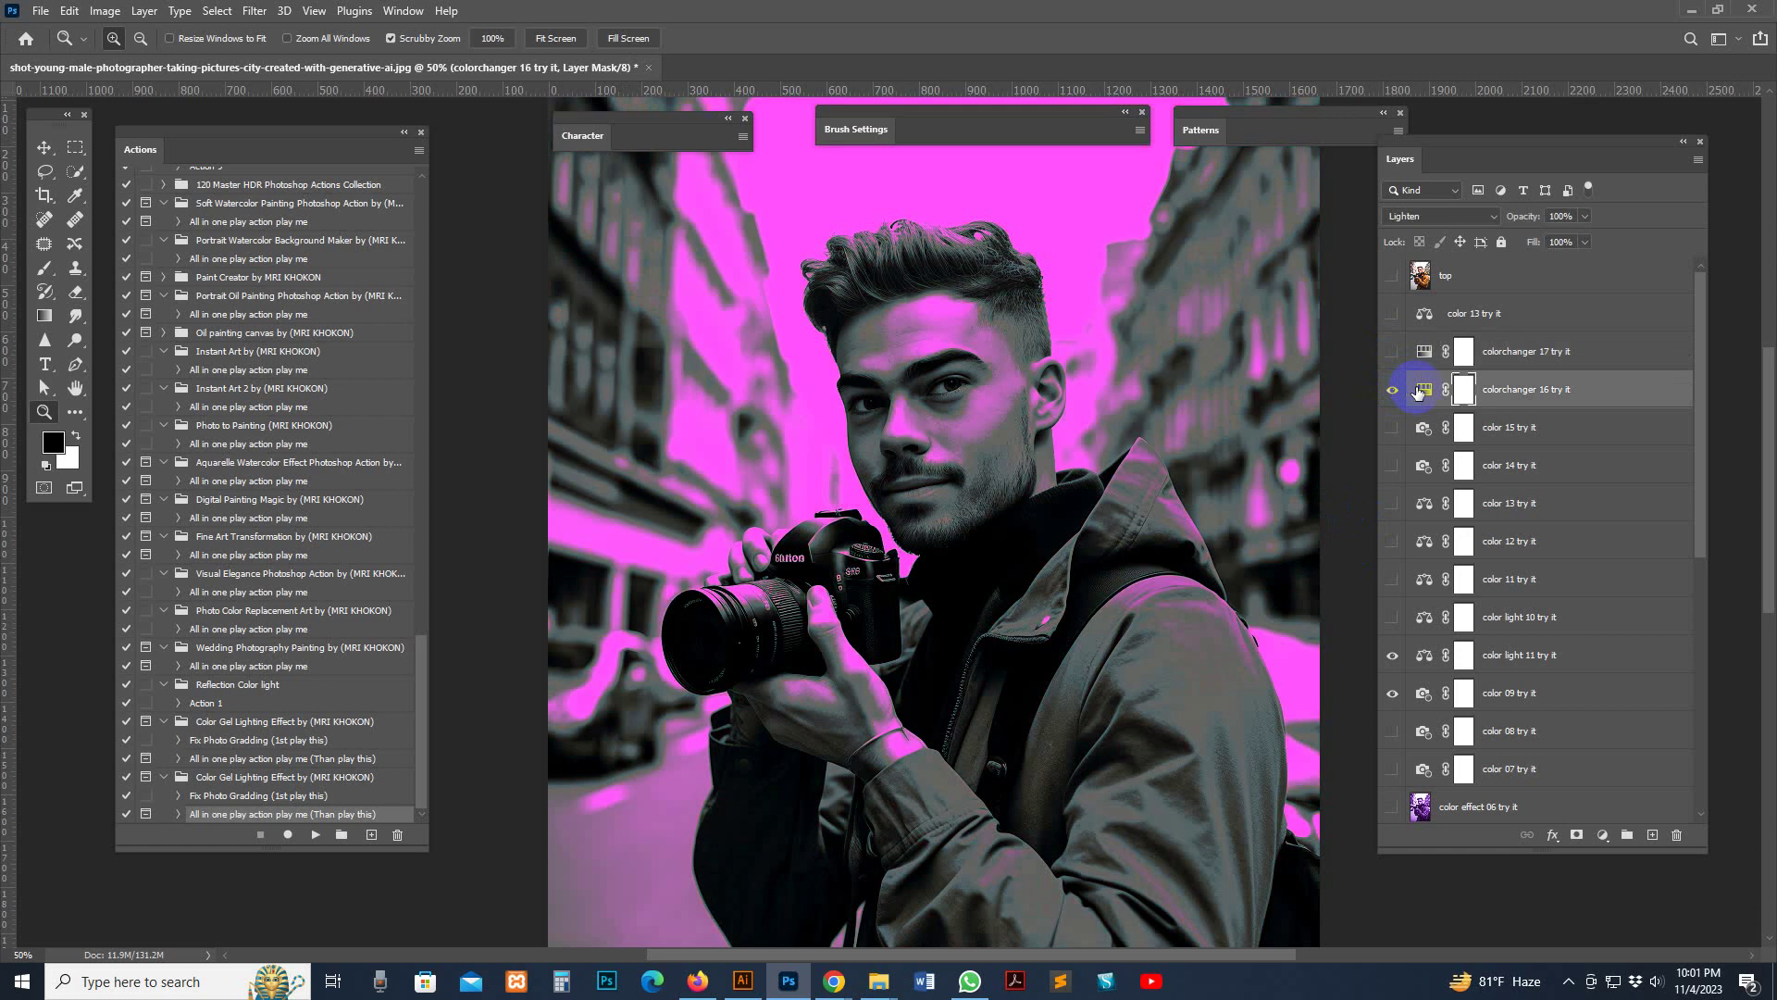
double_click(1424, 391)
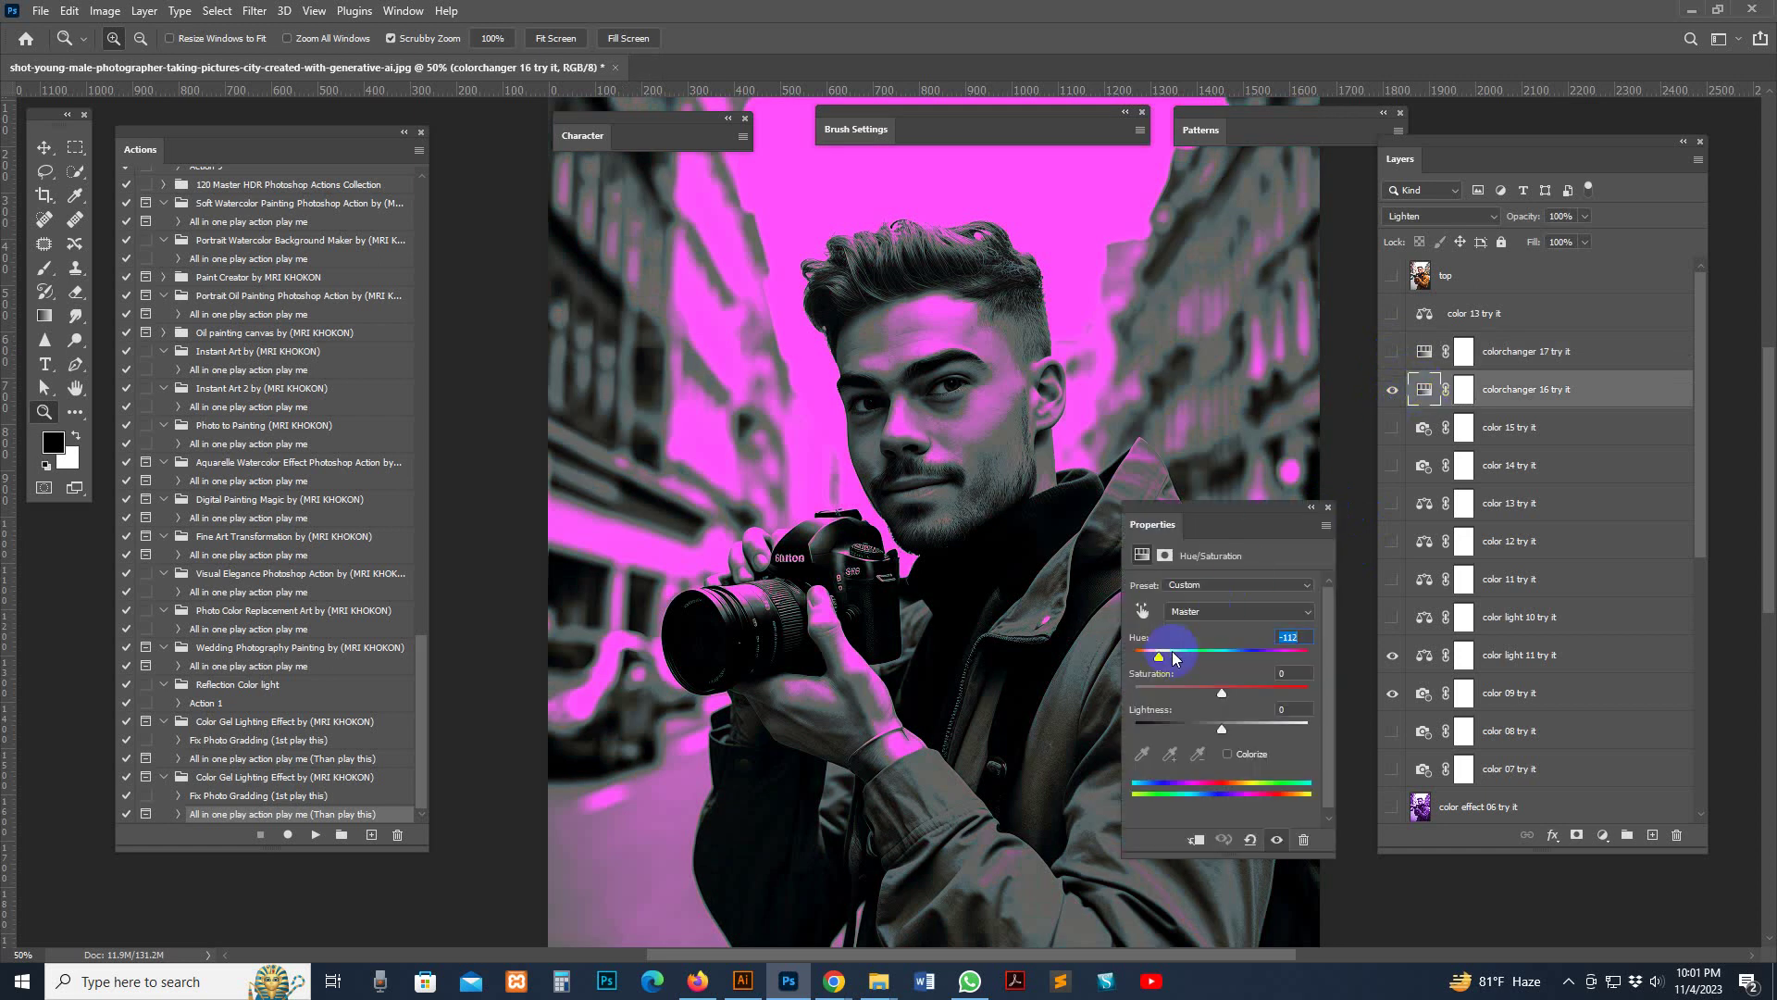
mouse_move(1173, 658)
left_mouse_down()
mouse_move(1282, 653)
mouse_move(1159, 657)
mouse_move(1197, 655)
left_mouse_up()
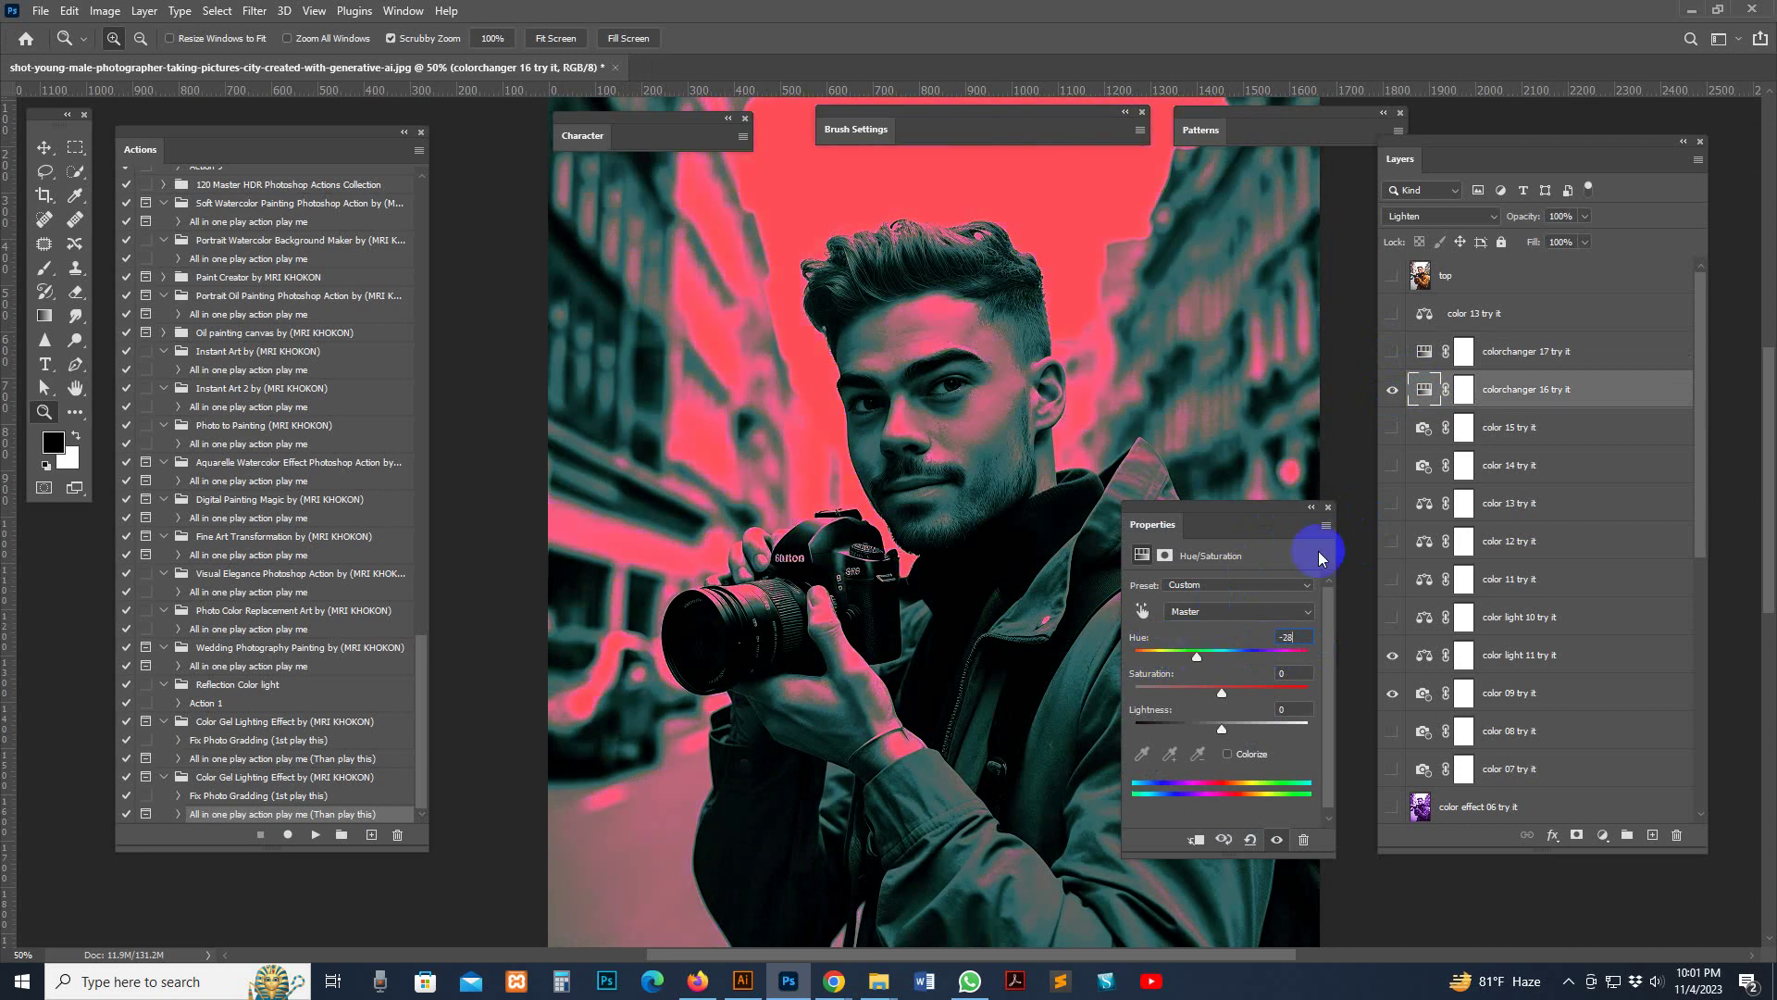
left_click(1392, 393)
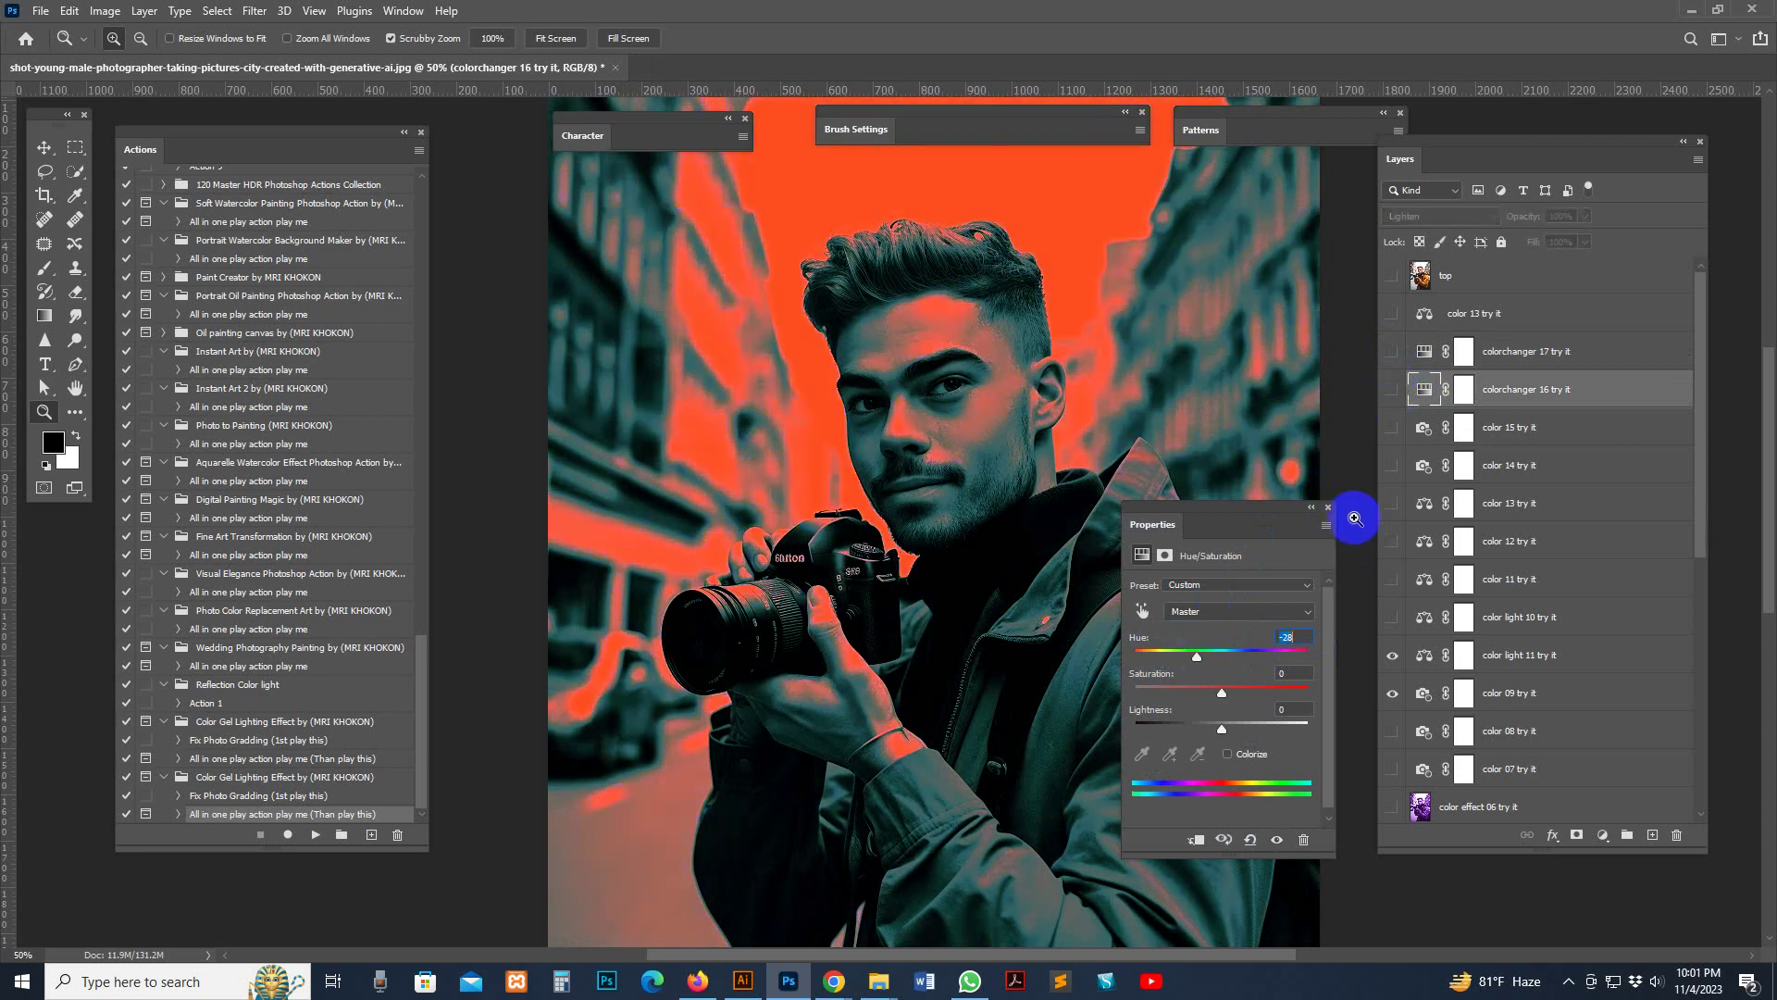
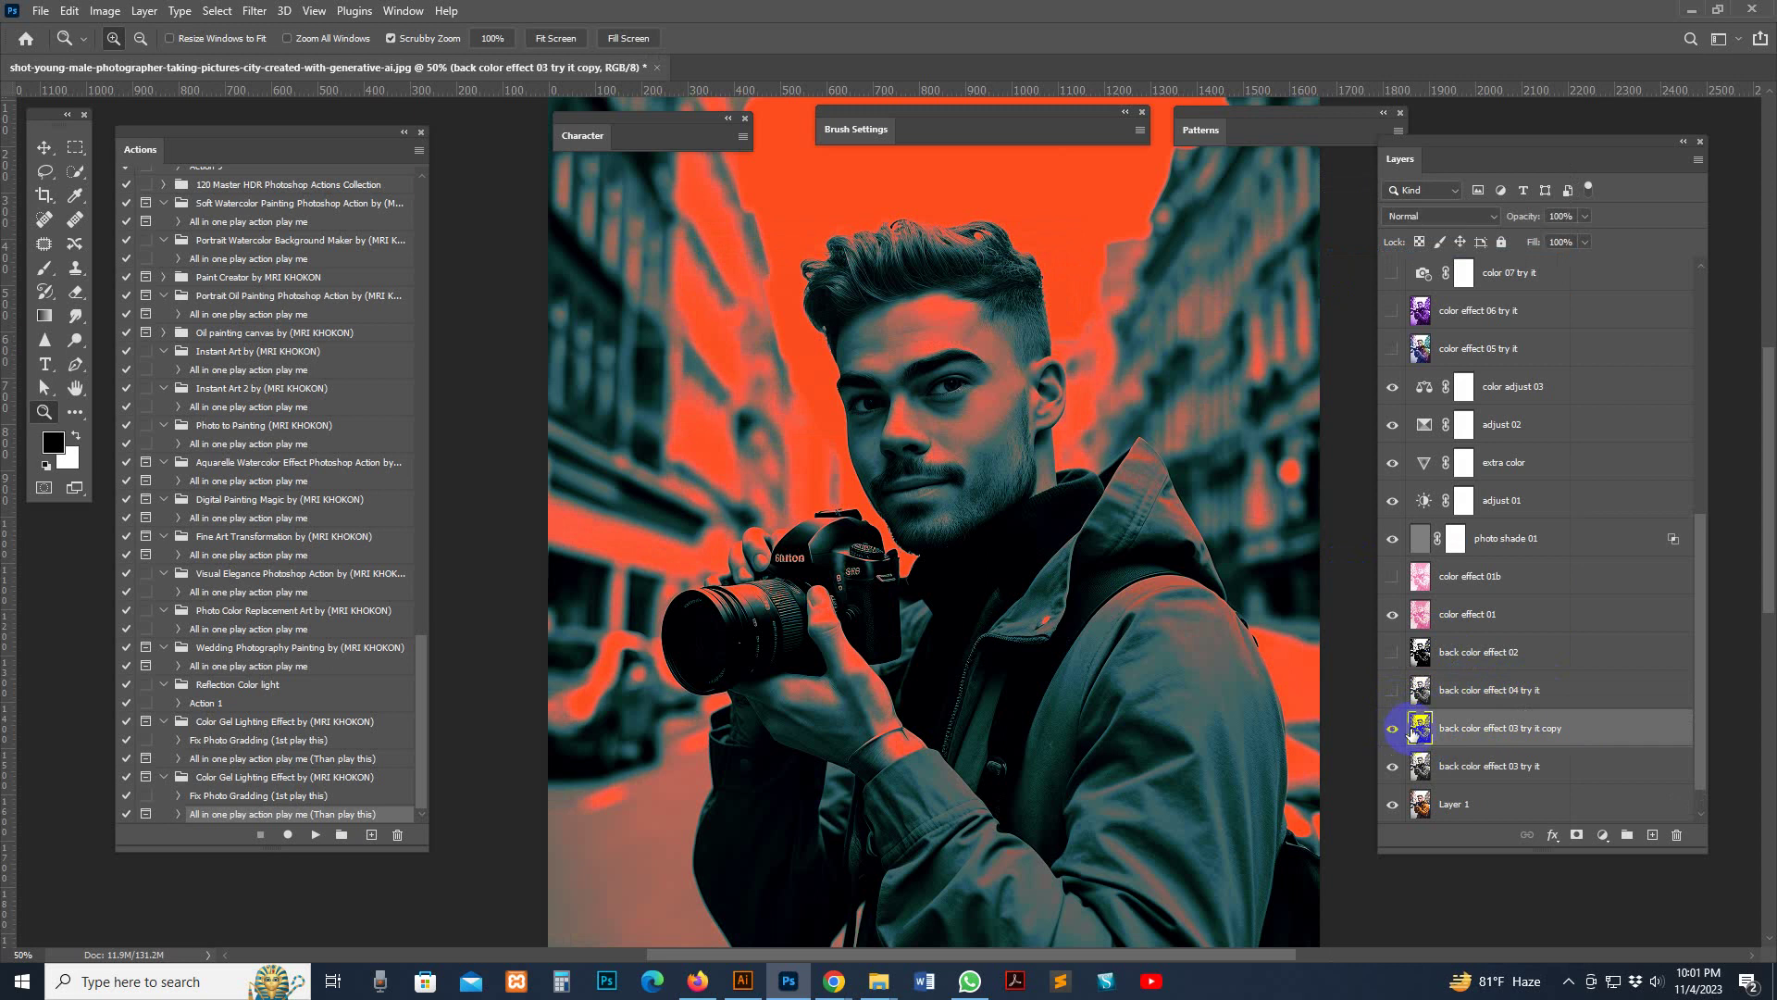
Hide the back color effect 03 try it copy layer and compare the original back color effect 03 try it layer on and off
left_click(1393, 728)
left_click(1518, 768)
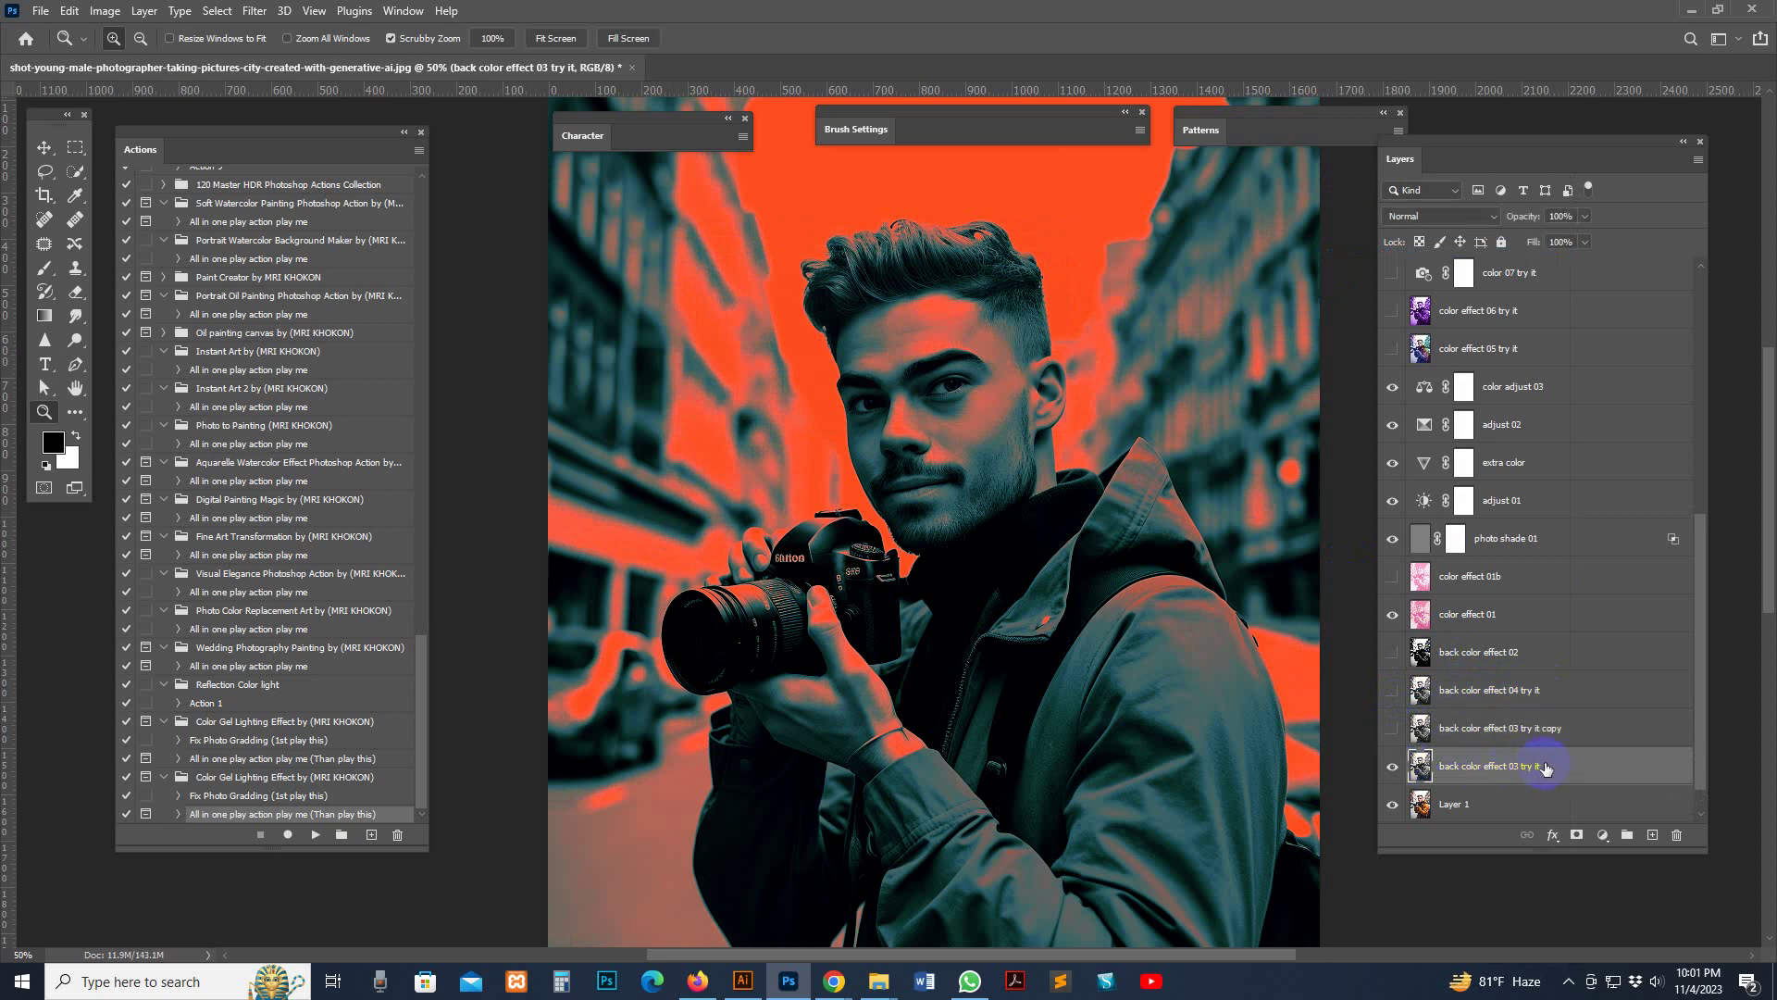
left_click(1397, 652)
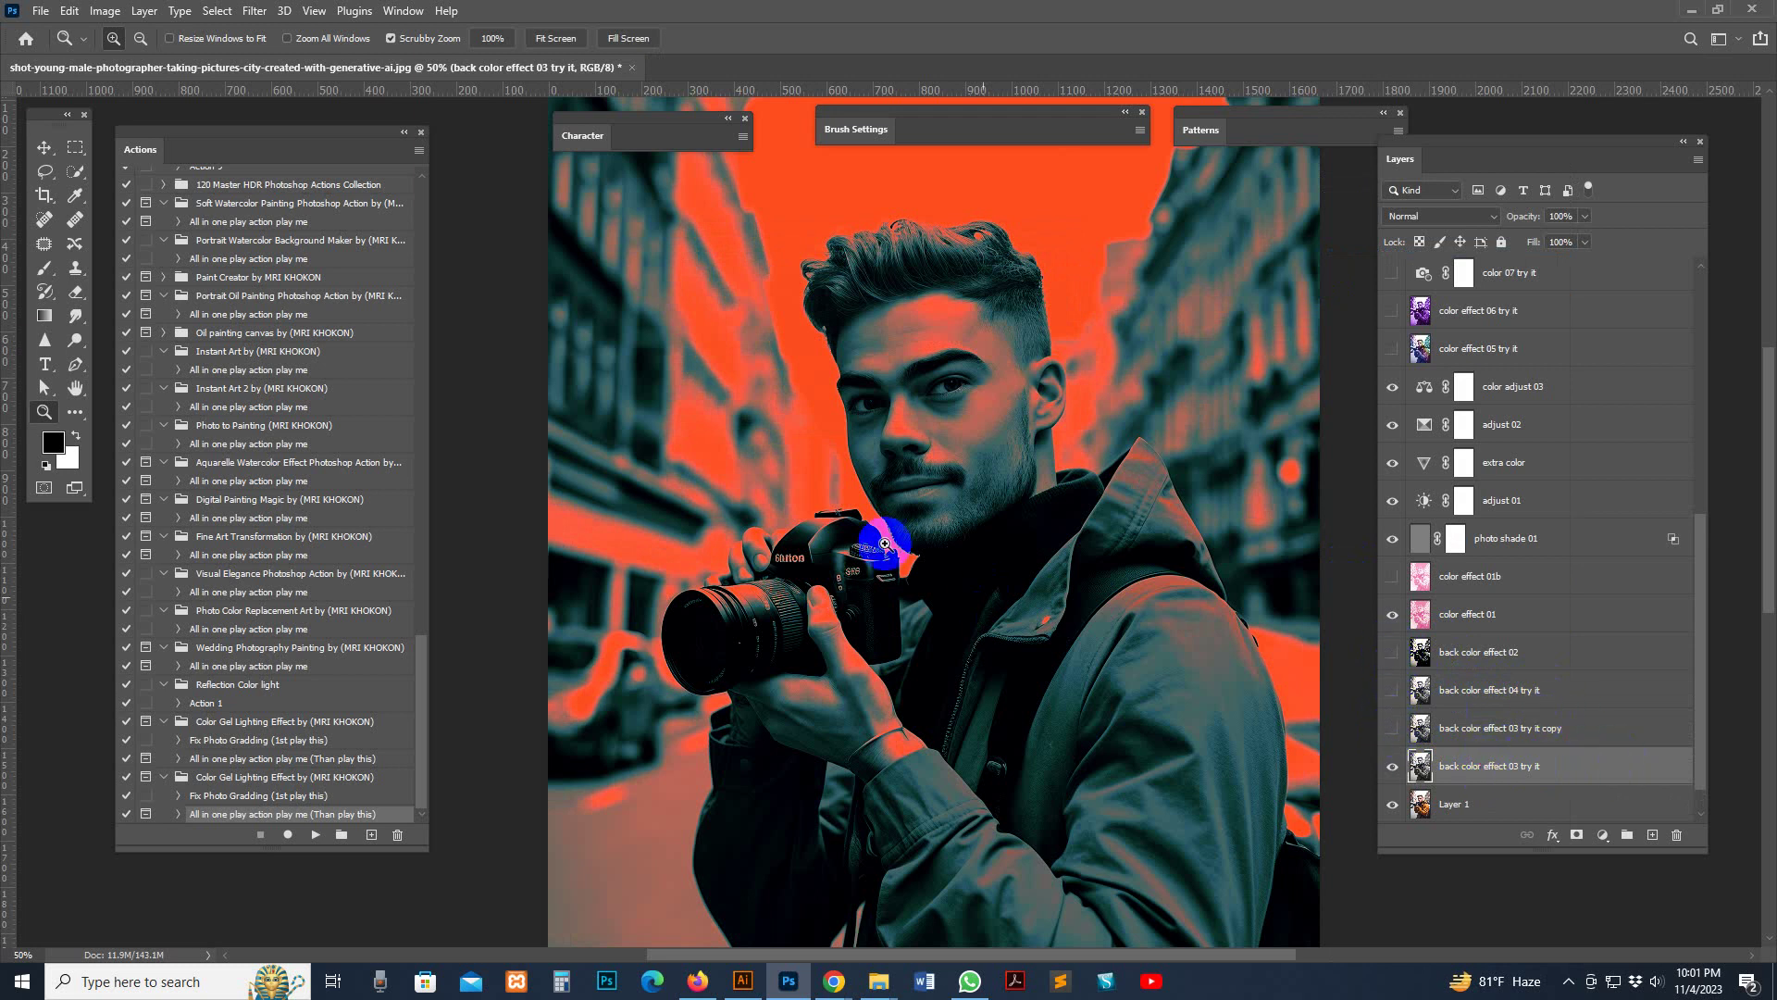
left_click(1389, 767)
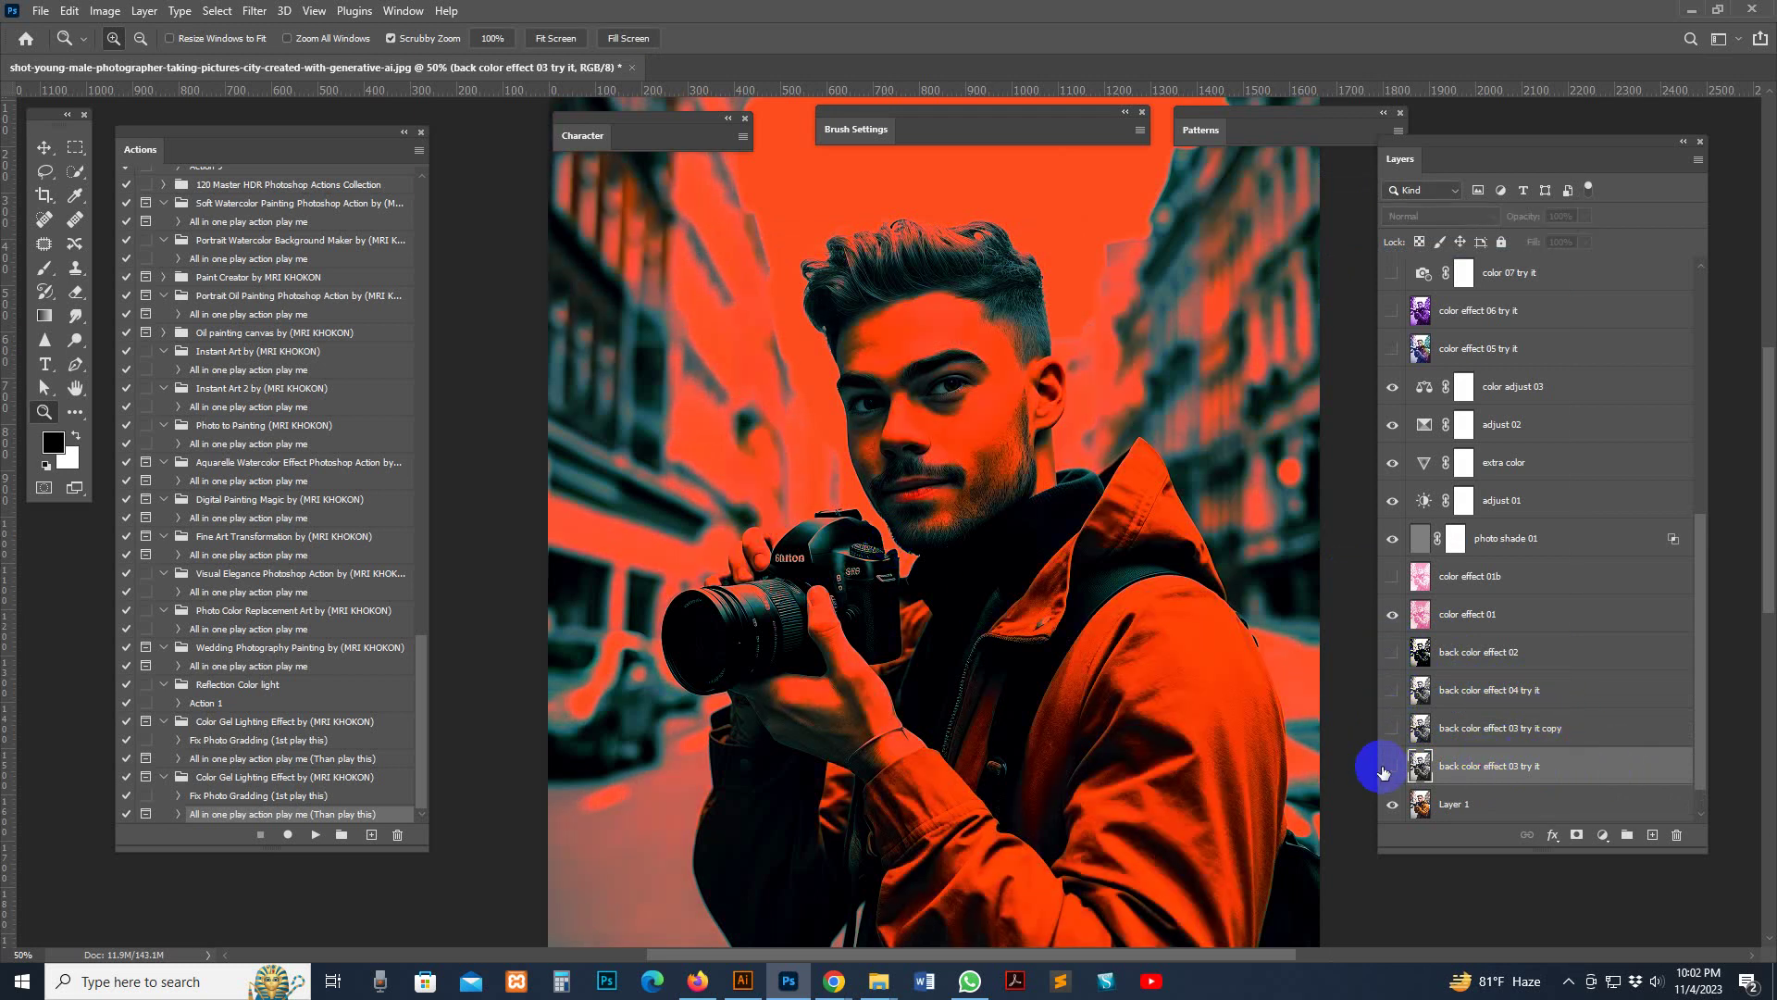
left_click(1391, 767)
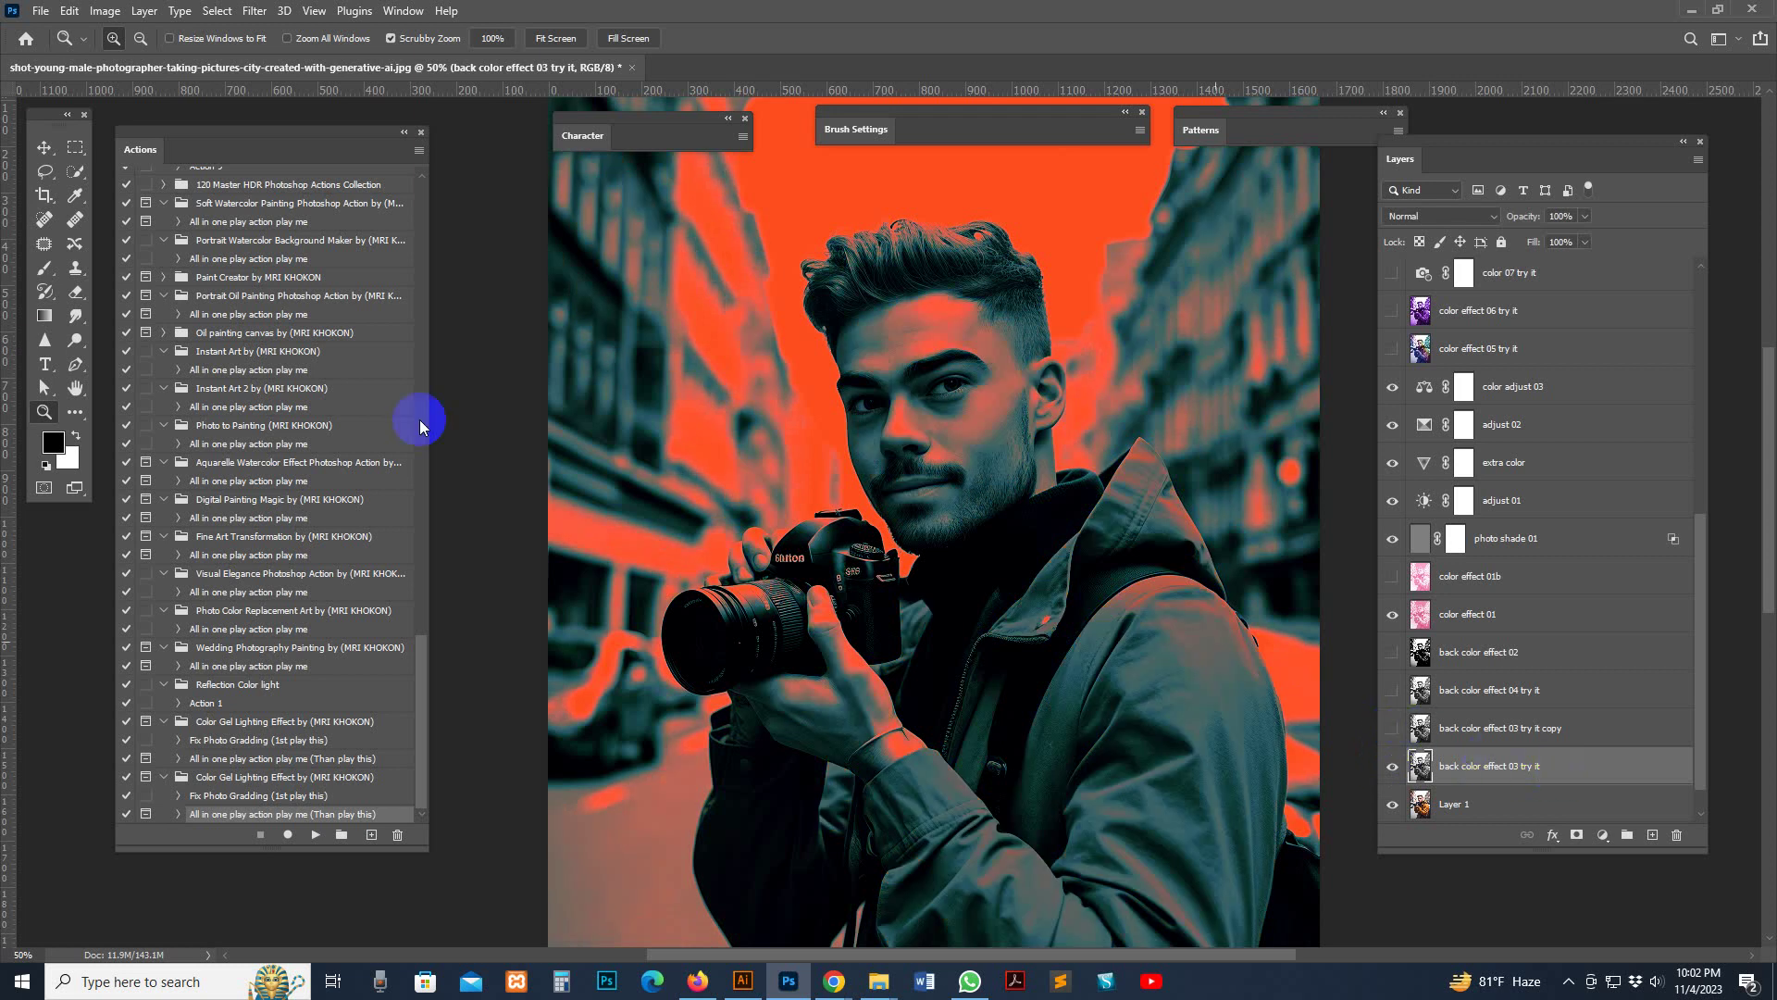
Brighten the man's face on the back color effect 03 try it layer using the Dodge tool with Midtones range and 50% exposure
left_click(74, 344)
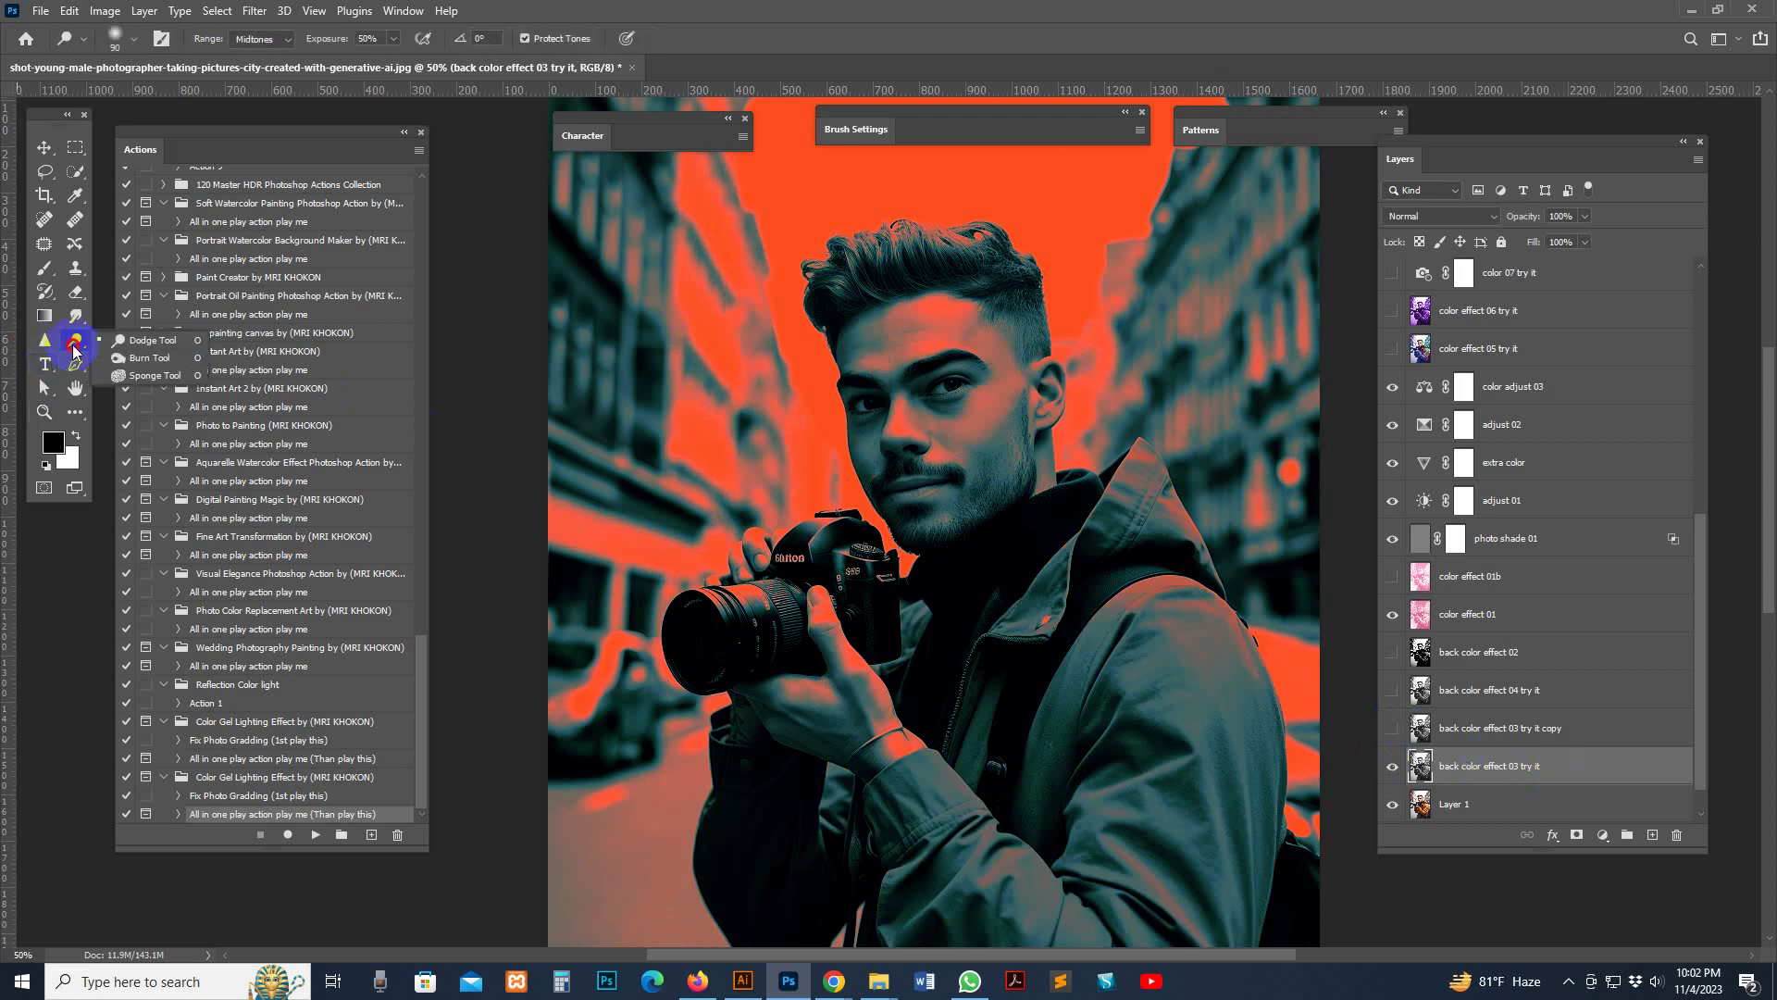
left_click(148, 344)
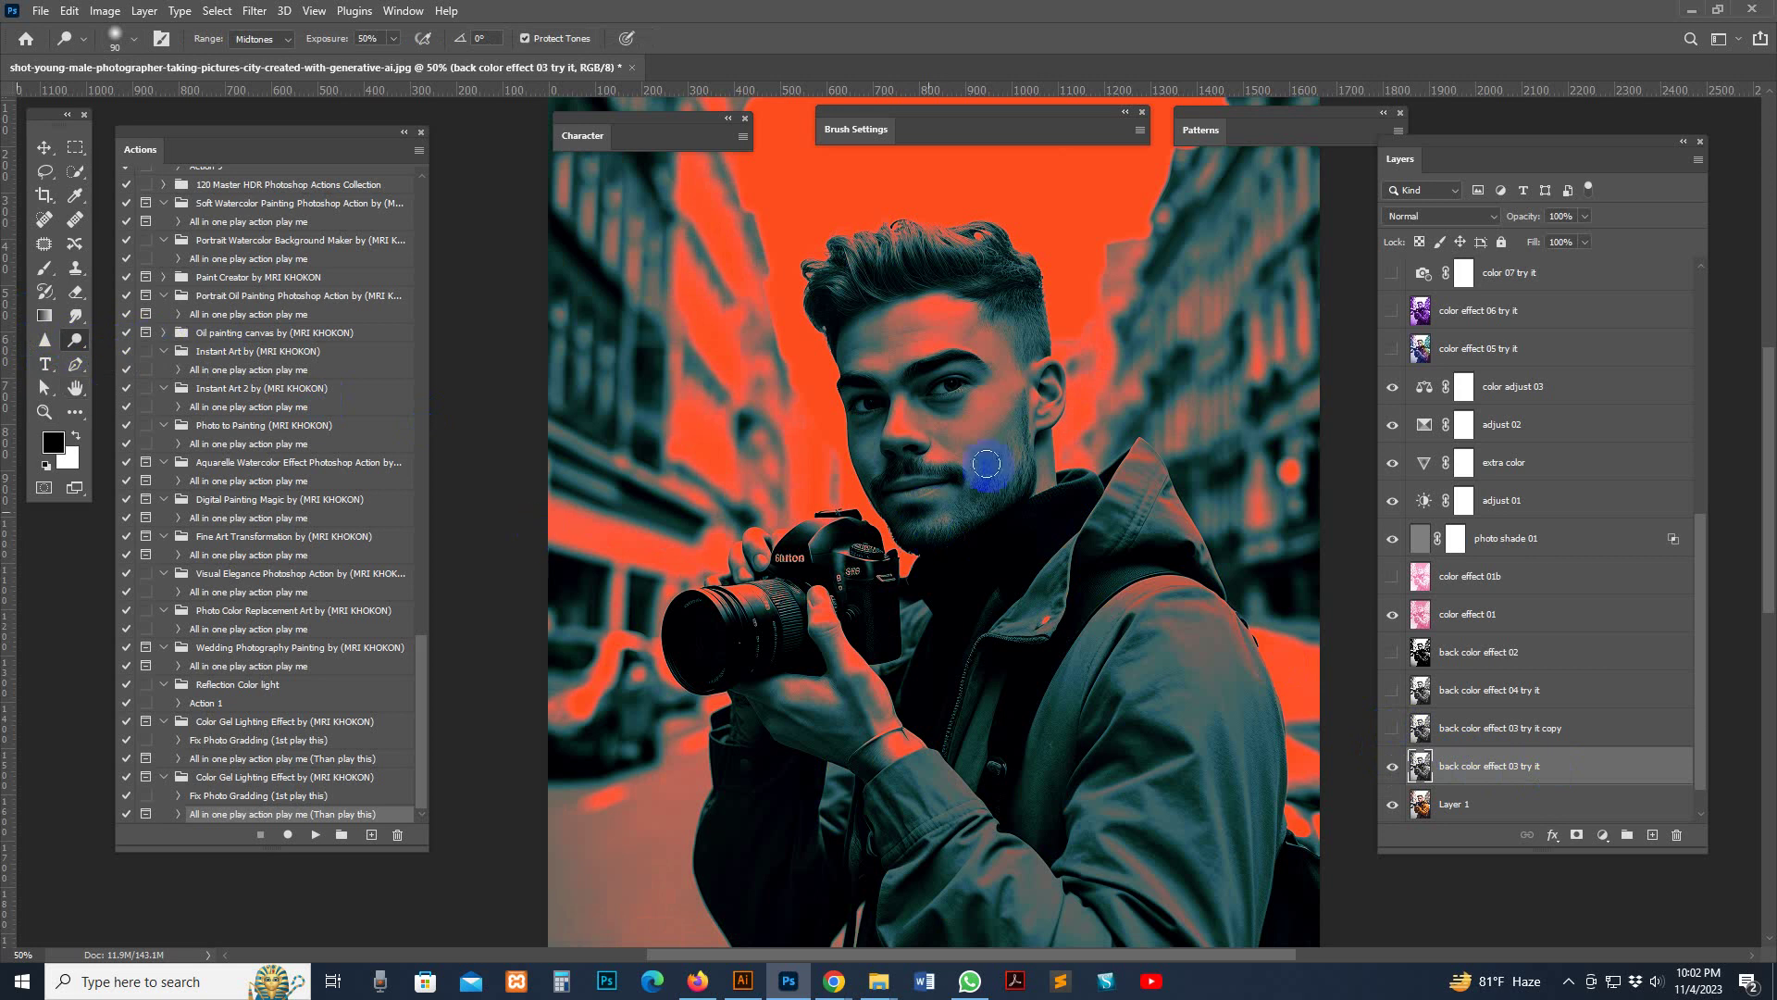
key("ctrl+plus")
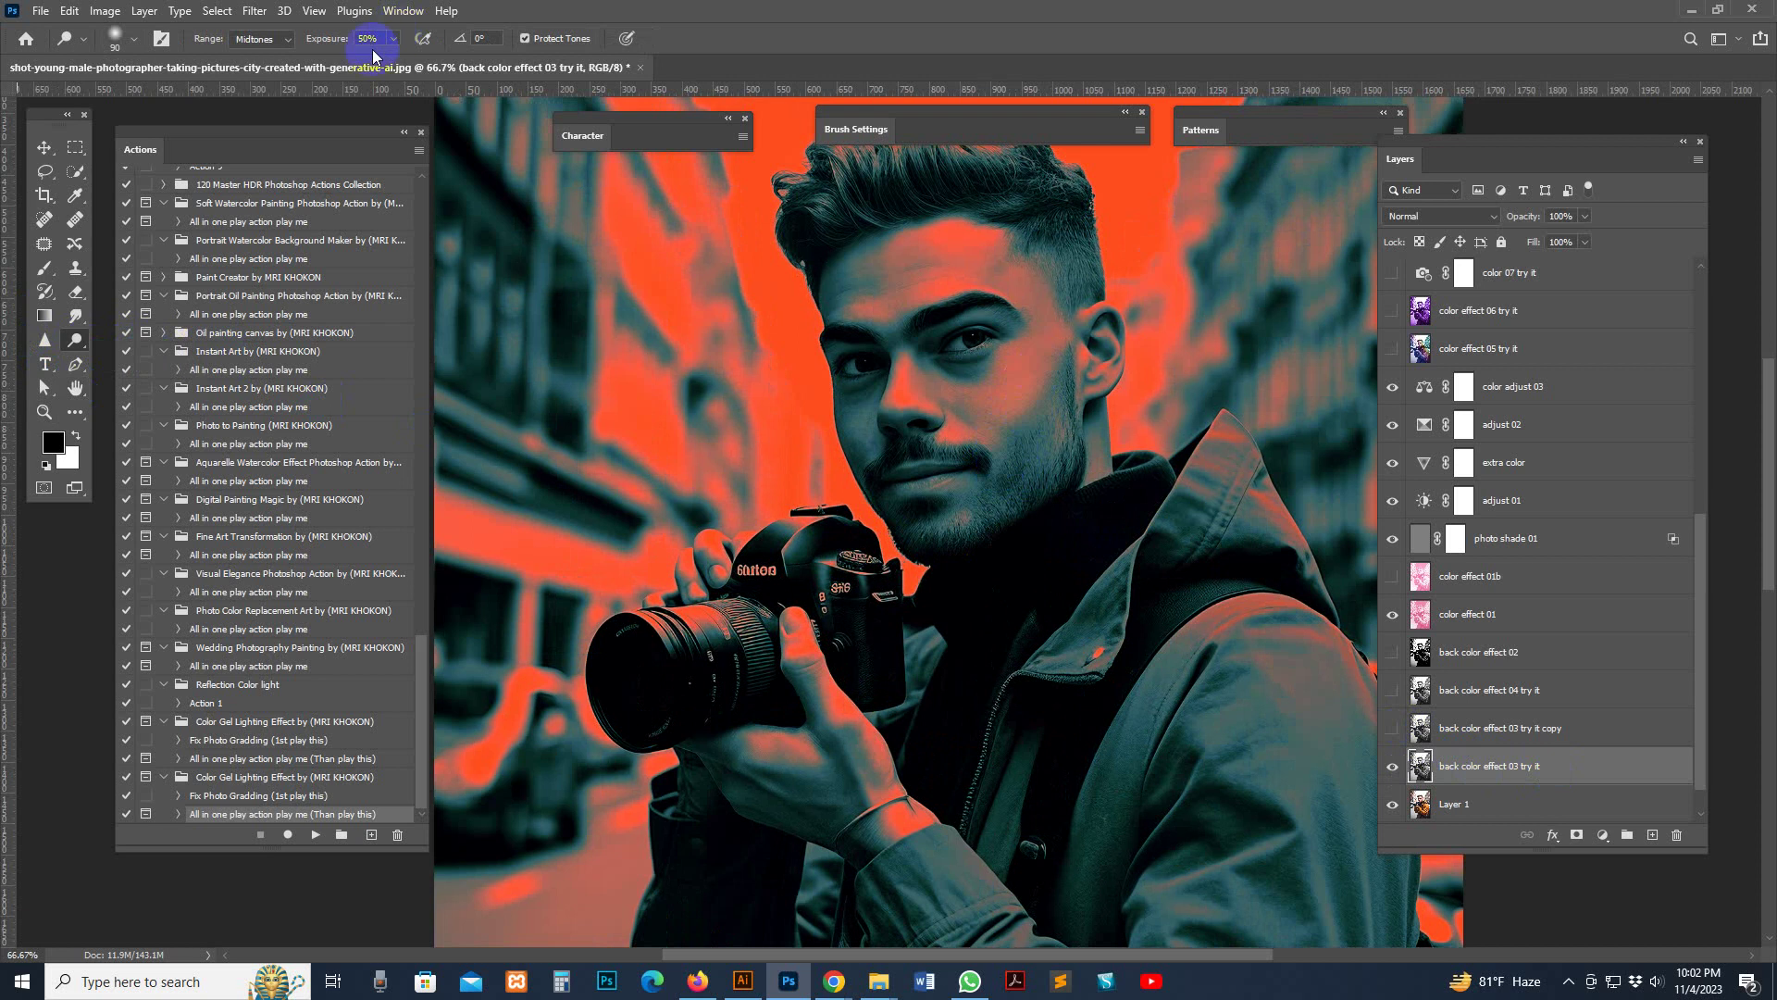
left_click(257, 39)
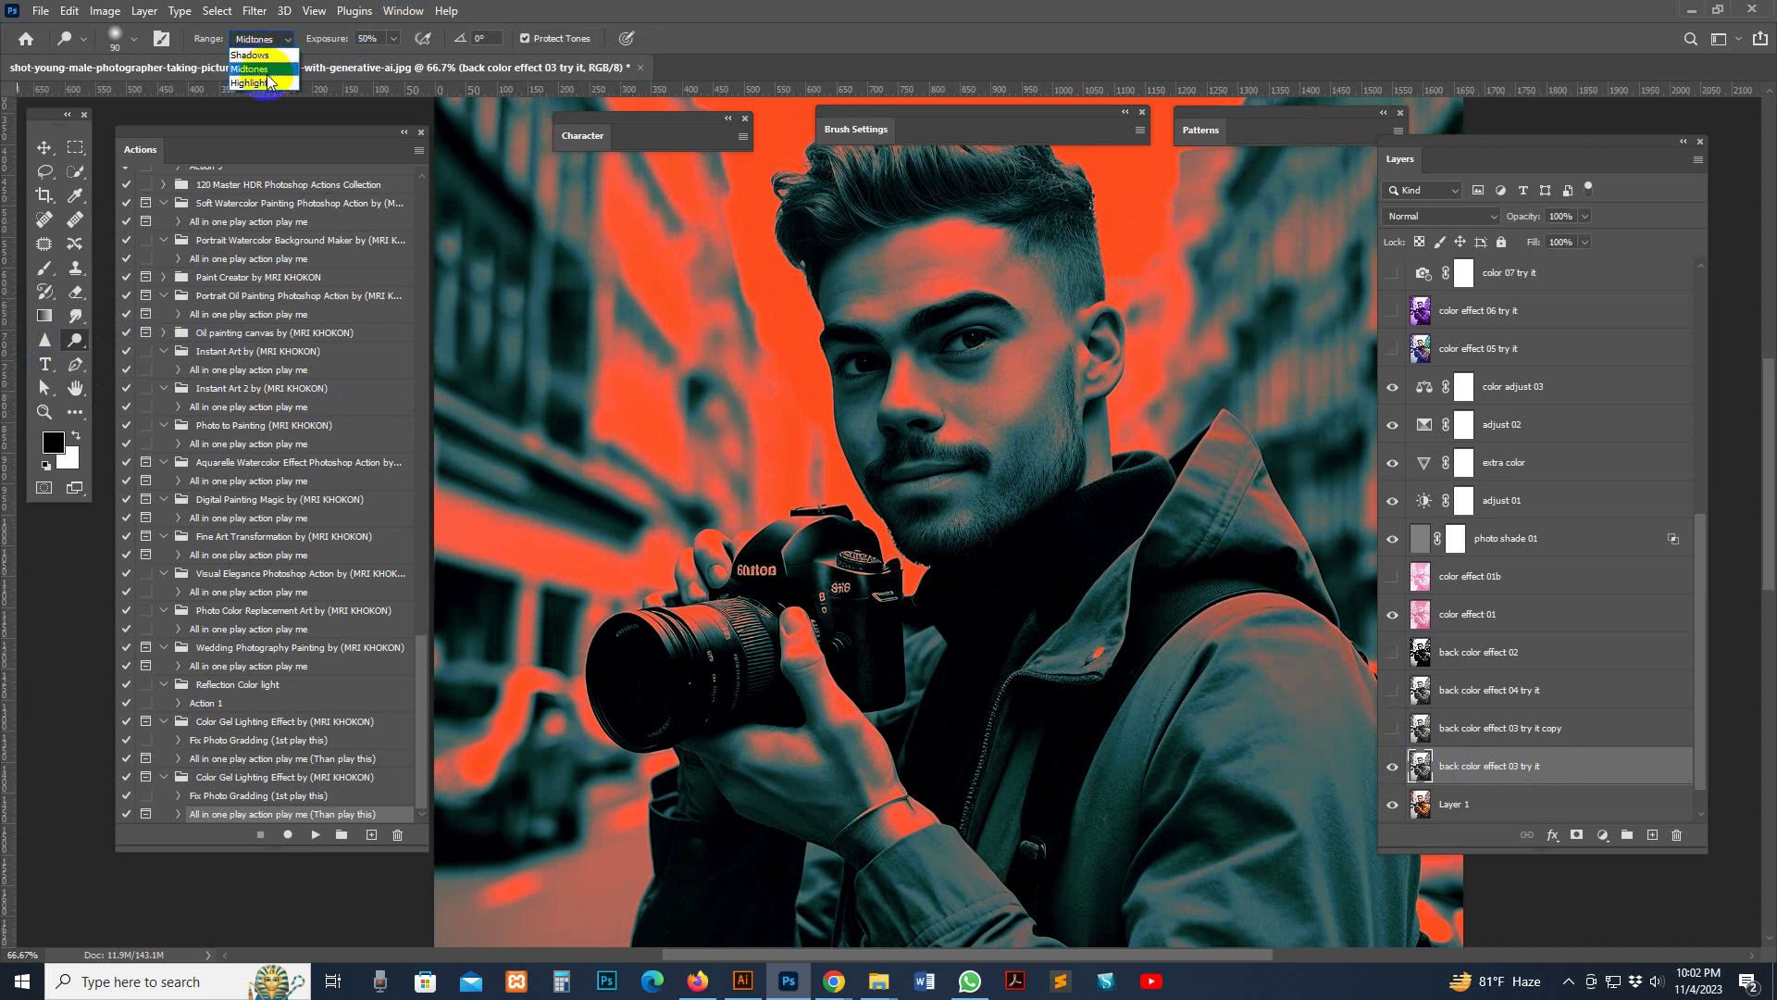
left_click(266, 75)
left_click(374, 39)
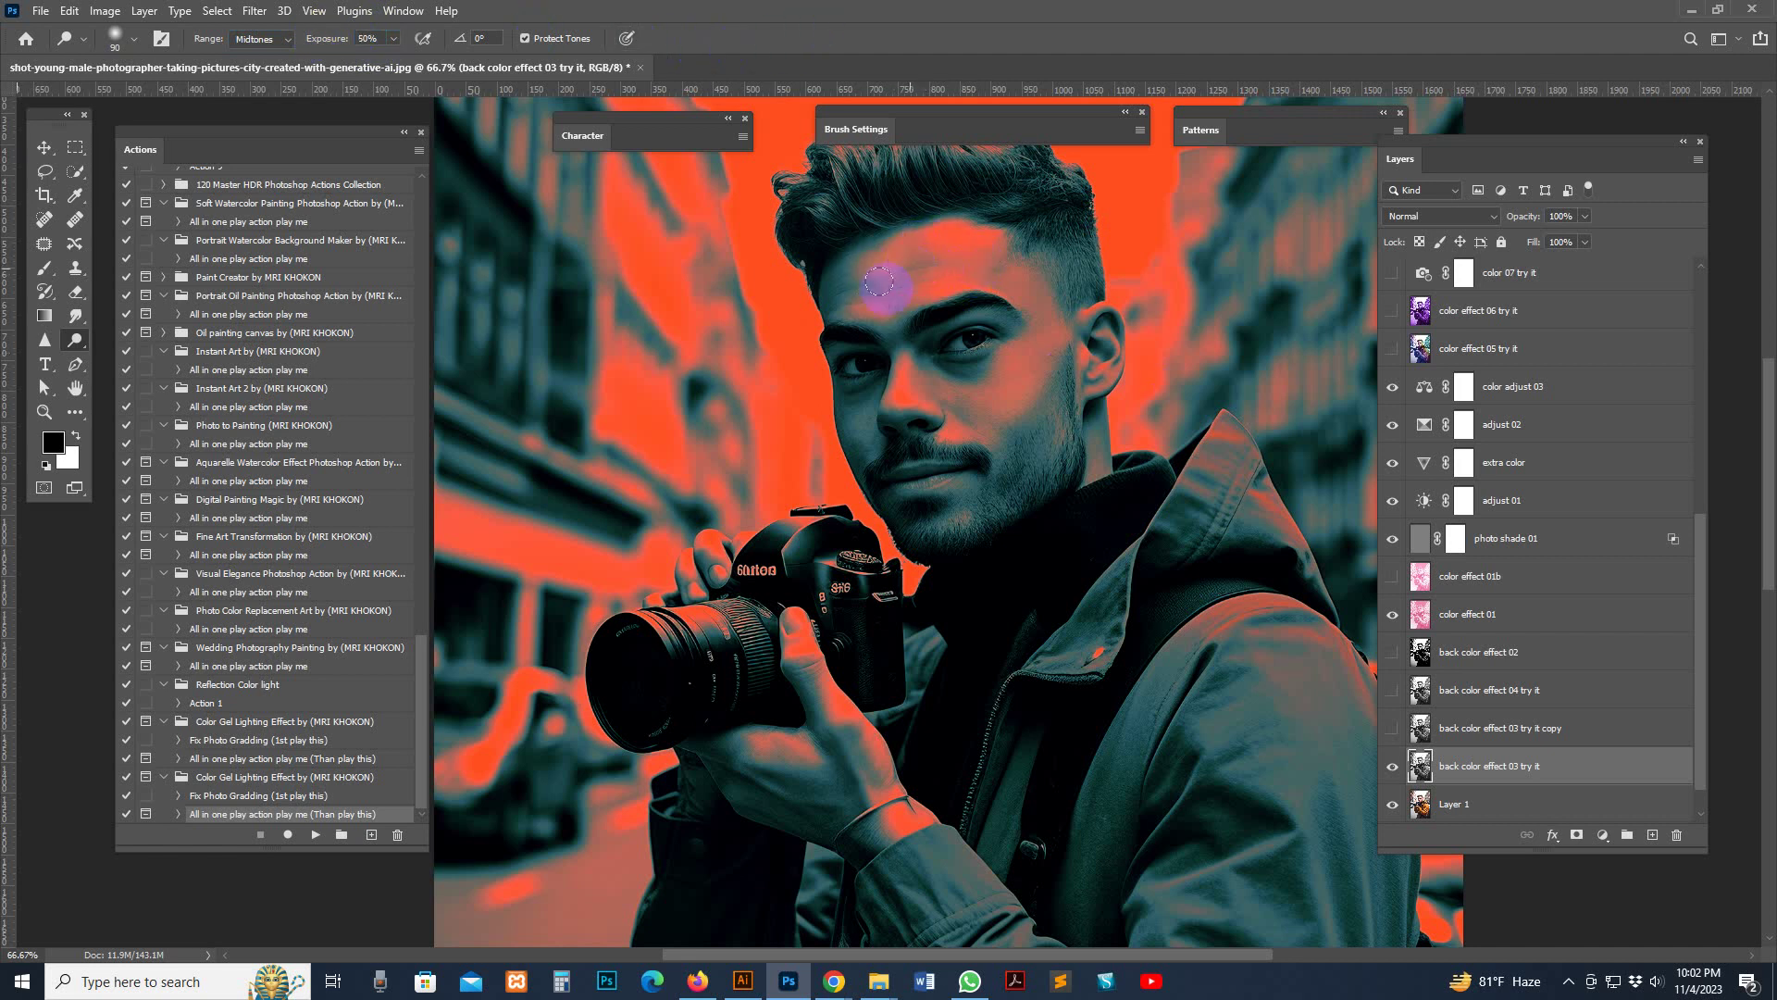
mouse_move(926, 324)
left_mouse_down()
mouse_move(1014, 327)
mouse_move(850, 346)
mouse_move(832, 359)
mouse_move(844, 350)
mouse_move(848, 377)
mouse_move(843, 346)
mouse_move(840, 384)
mouse_move(886, 352)
mouse_move(859, 384)
mouse_move(853, 456)
mouse_move(760, 539)
mouse_move(852, 504)
mouse_move(875, 381)
mouse_move(862, 468)
mouse_move(911, 380)
mouse_move(902, 415)
mouse_move(946, 503)
mouse_move(972, 482)
mouse_move(936, 494)
mouse_move(990, 462)
mouse_move(932, 500)
mouse_move(924, 472)
mouse_move(892, 476)
mouse_move(917, 477)
mouse_move(851, 509)
mouse_move(967, 504)
mouse_move(927, 470)
mouse_move(962, 472)
mouse_move(911, 479)
mouse_move(1004, 512)
mouse_move(967, 507)
mouse_move(947, 536)
mouse_move(908, 456)
mouse_move(978, 505)
mouse_move(992, 469)
left_mouse_up()
Lower the Dodge exposure to 23% and brighten the man's face and jacket with a slightly larger brush
left_click(423, 38)
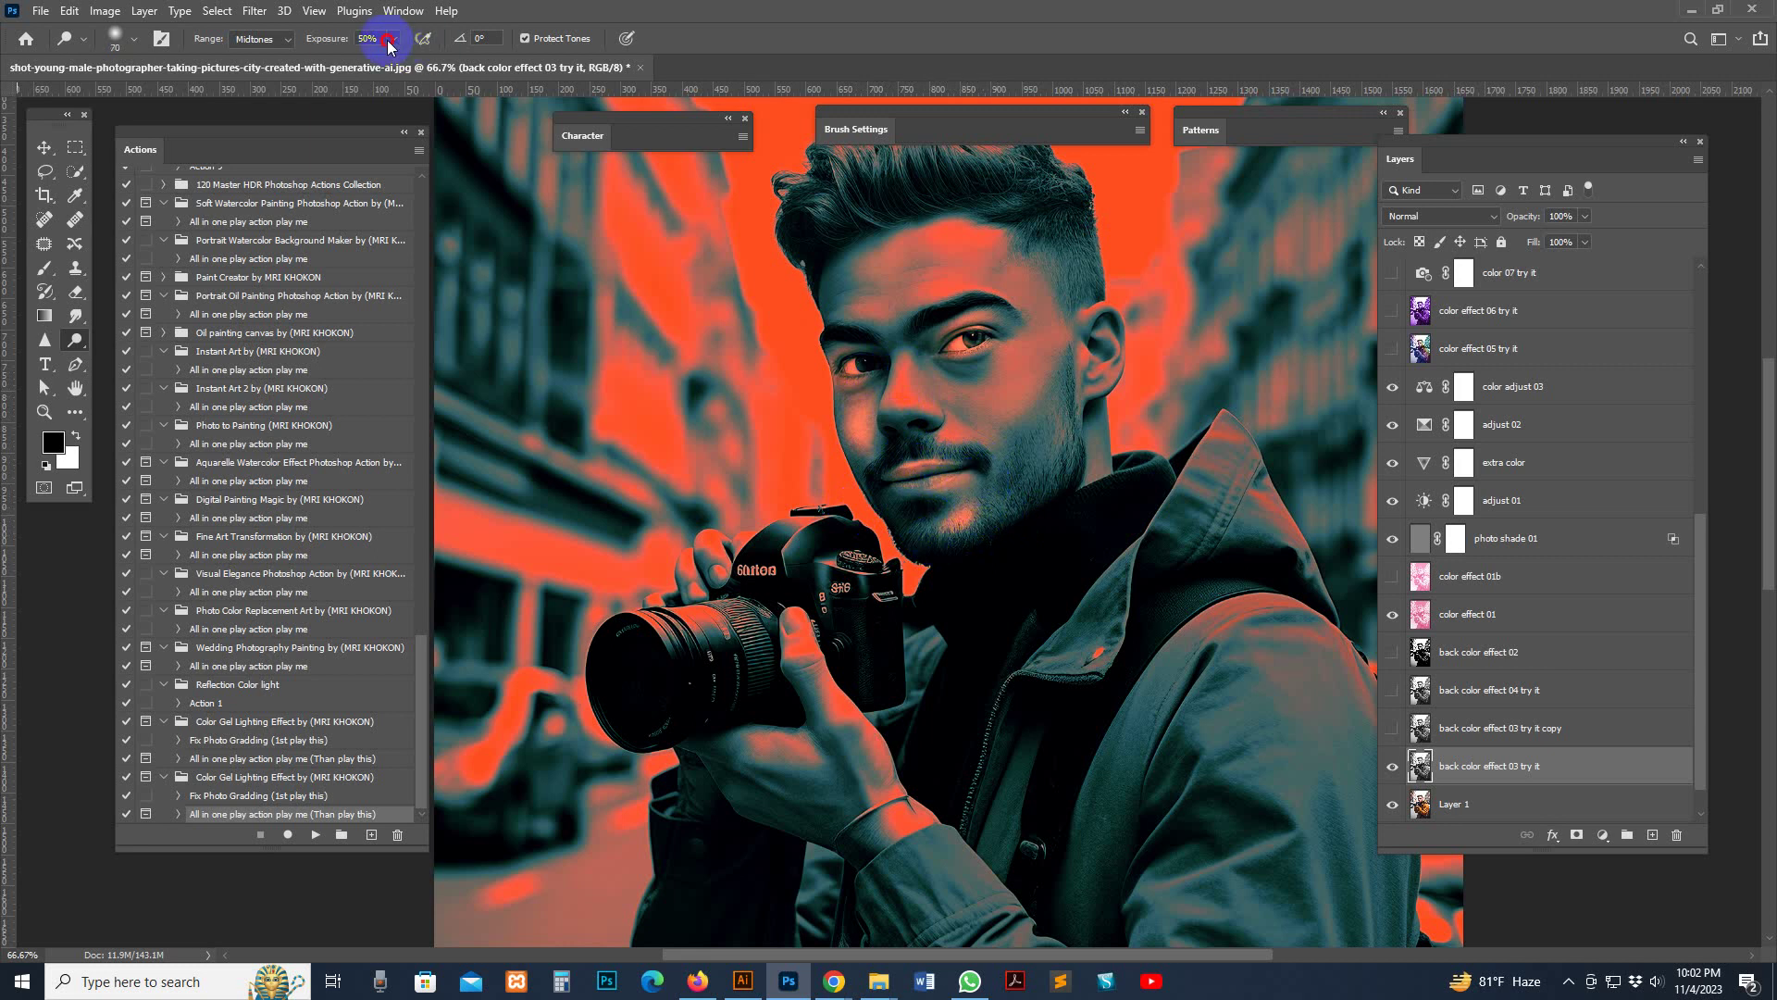
left_click_drag(389, 47, 377, 59)
mouse_move(970, 454)
left_mouse_down()
mouse_move(912, 516)
mouse_move(978, 506)
mouse_move(967, 527)
mouse_move(1046, 477)
mouse_move(1031, 503)
mouse_move(1071, 488)
mouse_move(1162, 552)
mouse_move(1202, 506)
mouse_move(1278, 571)
mouse_move(1174, 519)
mouse_move(1235, 567)
mouse_move(1178, 741)
mouse_move(1115, 806)
mouse_move(1166, 717)
mouse_move(1213, 773)
mouse_move(1206, 808)
mouse_move(1265, 591)
mouse_move(1279, 426)
left_mouse_up()
key("bracketright")
key("bracketright")
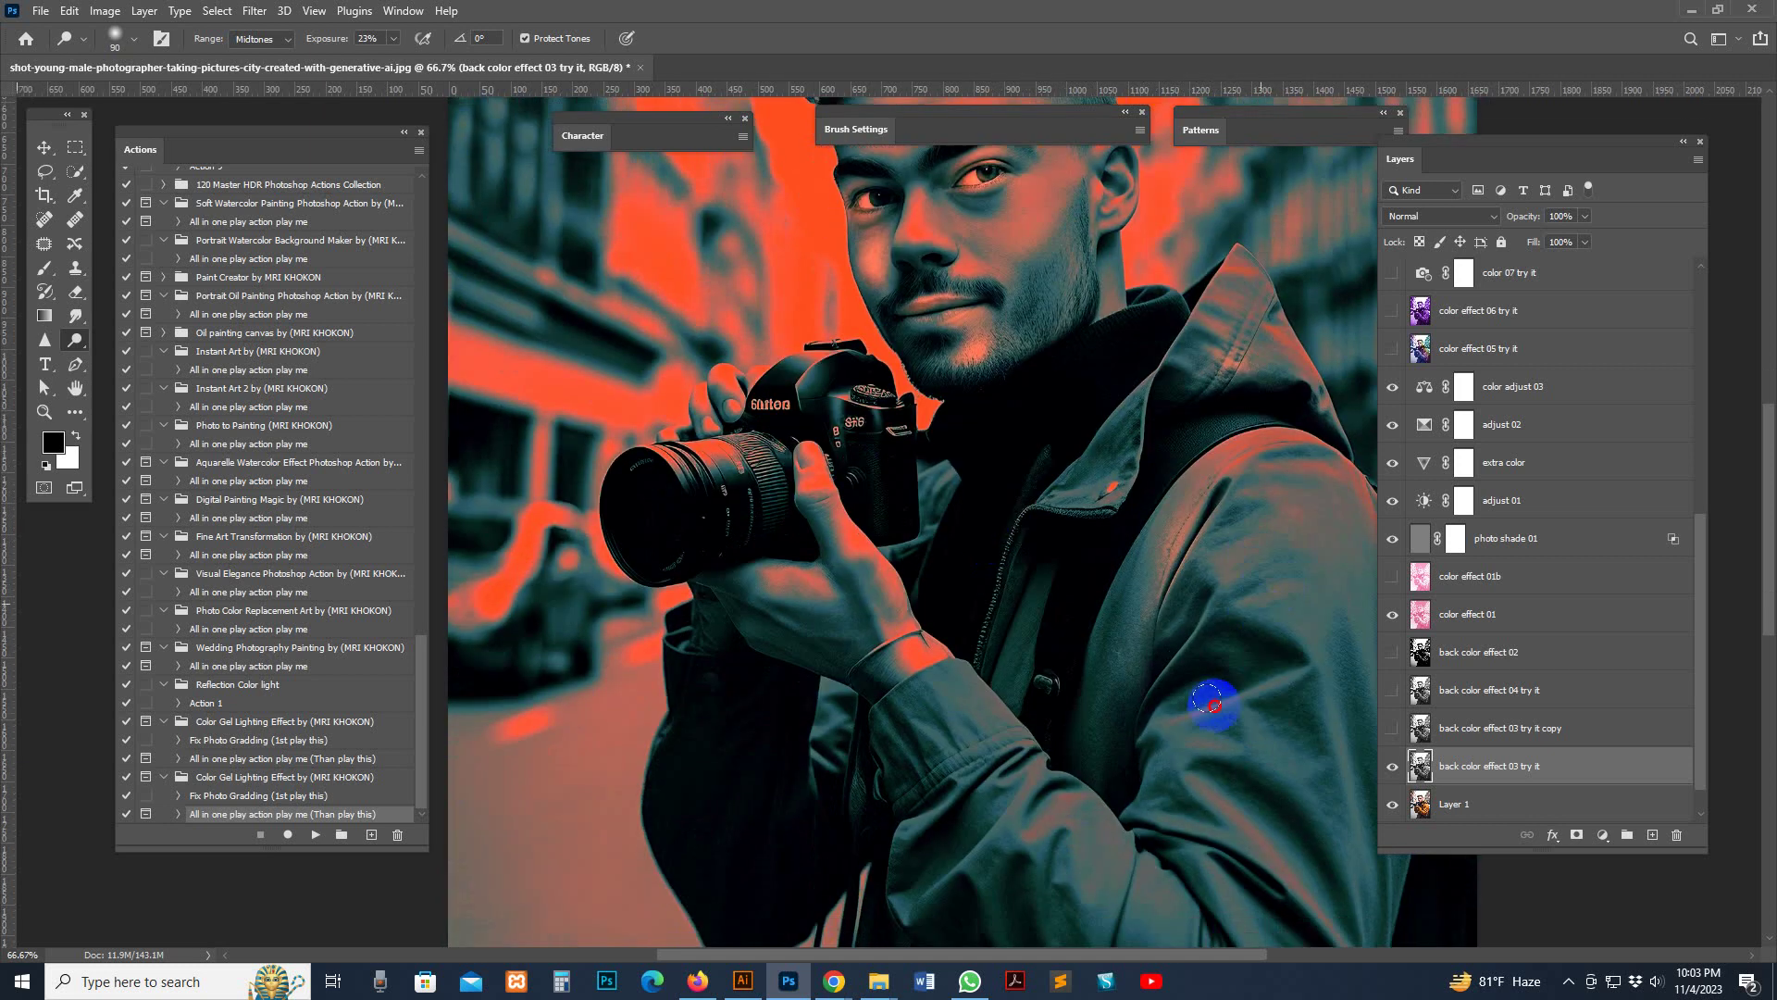
mouse_move(1190, 707)
left_mouse_down()
mouse_move(1280, 637)
mouse_move(1240, 679)
mouse_move(1282, 486)
mouse_move(1229, 788)
mouse_move(1192, 780)
mouse_move(1301, 927)
mouse_move(1296, 874)
mouse_move(1333, 840)
mouse_move(1354, 868)
mouse_move(1355, 823)
mouse_move(1334, 838)
mouse_move(922, 679)
mouse_move(928, 616)
mouse_move(737, 722)
mouse_move(676, 688)
mouse_move(679, 770)
mouse_move(718, 794)
mouse_move(716, 740)
mouse_move(911, 663)
mouse_move(904, 736)
mouse_move(950, 742)
mouse_move(981, 699)
mouse_move(966, 612)
mouse_move(961, 702)
mouse_move(946, 687)
mouse_move(1026, 752)
mouse_move(1048, 854)
mouse_move(1054, 792)
mouse_move(1074, 810)
mouse_move(1098, 603)
mouse_move(955, 394)
mouse_move(989, 558)
mouse_move(784, 637)
mouse_move(768, 688)
mouse_move(766, 630)
mouse_move(770, 685)
mouse_move(922, 393)
mouse_move(887, 650)
mouse_move(1019, 441)
mouse_move(914, 414)
mouse_move(884, 446)
mouse_move(853, 422)
mouse_move(877, 440)
mouse_move(840, 455)
mouse_move(881, 441)
mouse_move(822, 436)
mouse_move(896, 433)
mouse_move(869, 394)
mouse_move(921, 430)
mouse_move(904, 432)
mouse_move(899, 416)
mouse_move(1082, 443)
mouse_move(1065, 491)
mouse_move(901, 425)
mouse_move(1063, 444)
mouse_move(1039, 458)
mouse_move(1051, 420)
mouse_move(1065, 453)
mouse_move(1096, 439)
mouse_move(1104, 519)
left_mouse_up()
Brighten the man's hair with Dodge strokes at the same exposure
scroll(992, 552, "up", 3)
scroll(913, 397, "up", 3)
mouse_move(1098, 594)
left_mouse_down()
mouse_move(1091, 420)
mouse_move(1027, 378)
mouse_move(884, 370)
mouse_move(962, 402)
left_mouse_up()
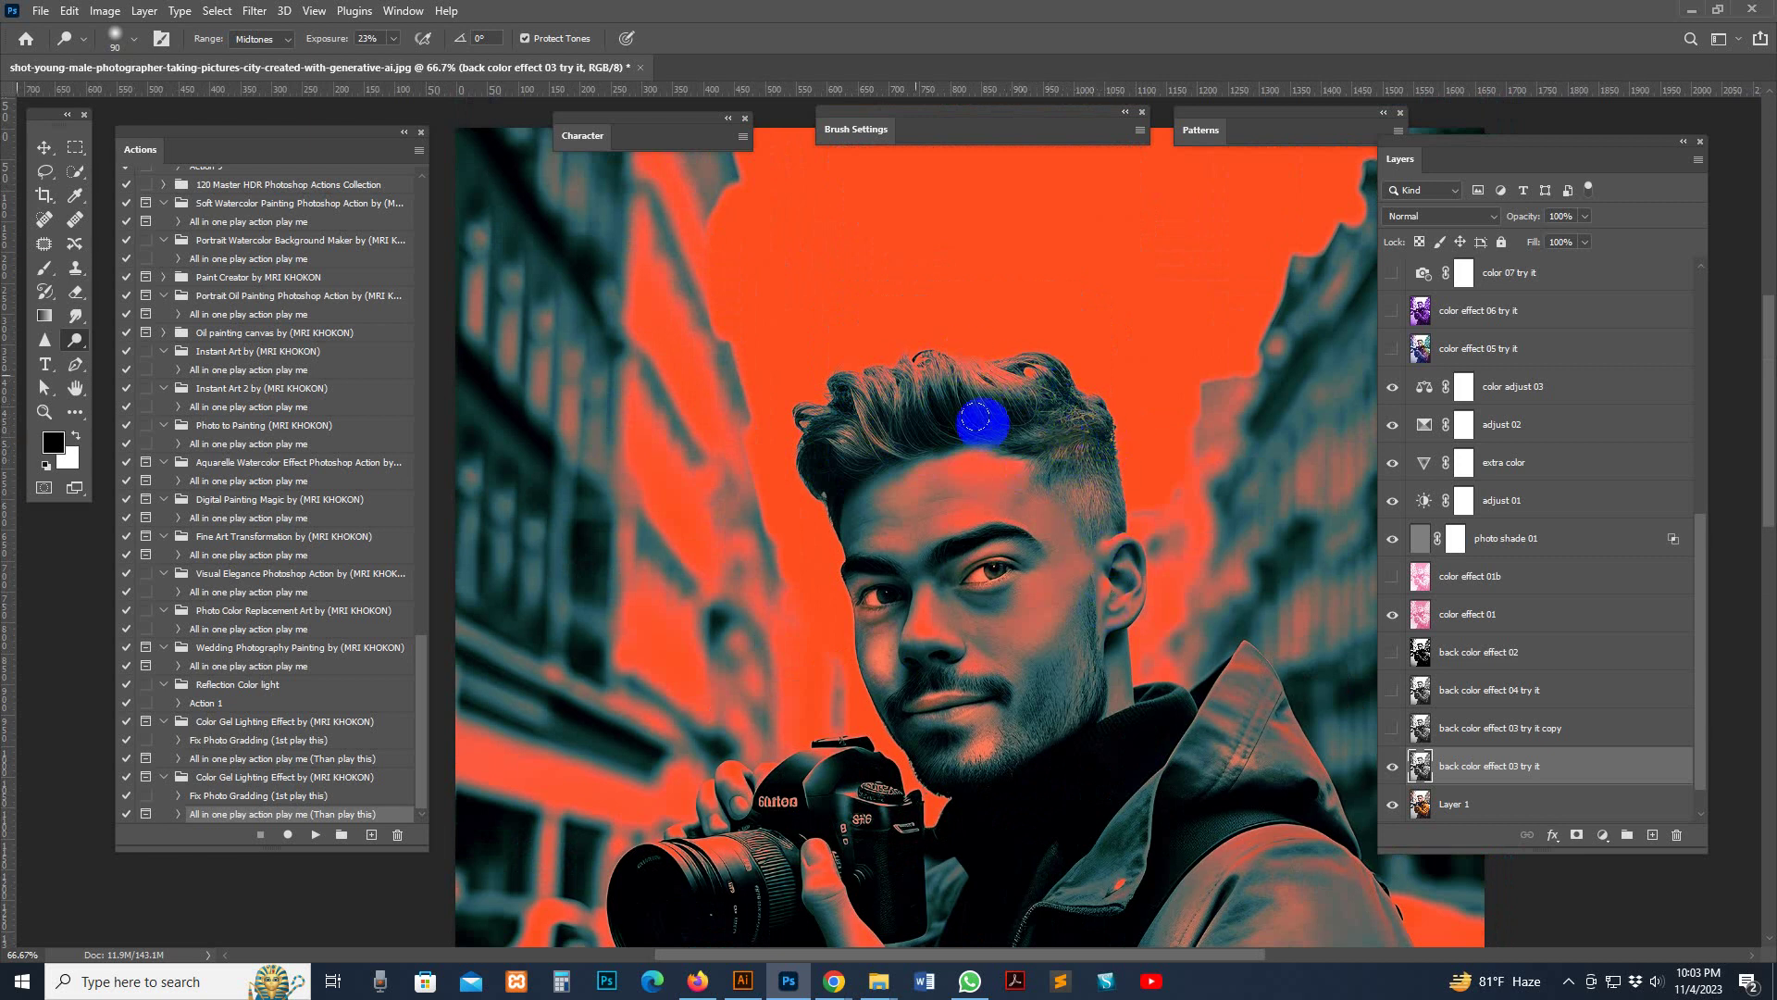
mouse_move(1196, 509)
left_mouse_down()
mouse_move(1022, 342)
mouse_move(1015, 575)
mouse_move(935, 732)
mouse_move(951, 691)
mouse_move(908, 736)
mouse_move(929, 652)
mouse_move(940, 695)
mouse_move(1011, 575)
mouse_move(1130, 547)
left_mouse_up()
left_click_drag(658, 498, 775, 479)
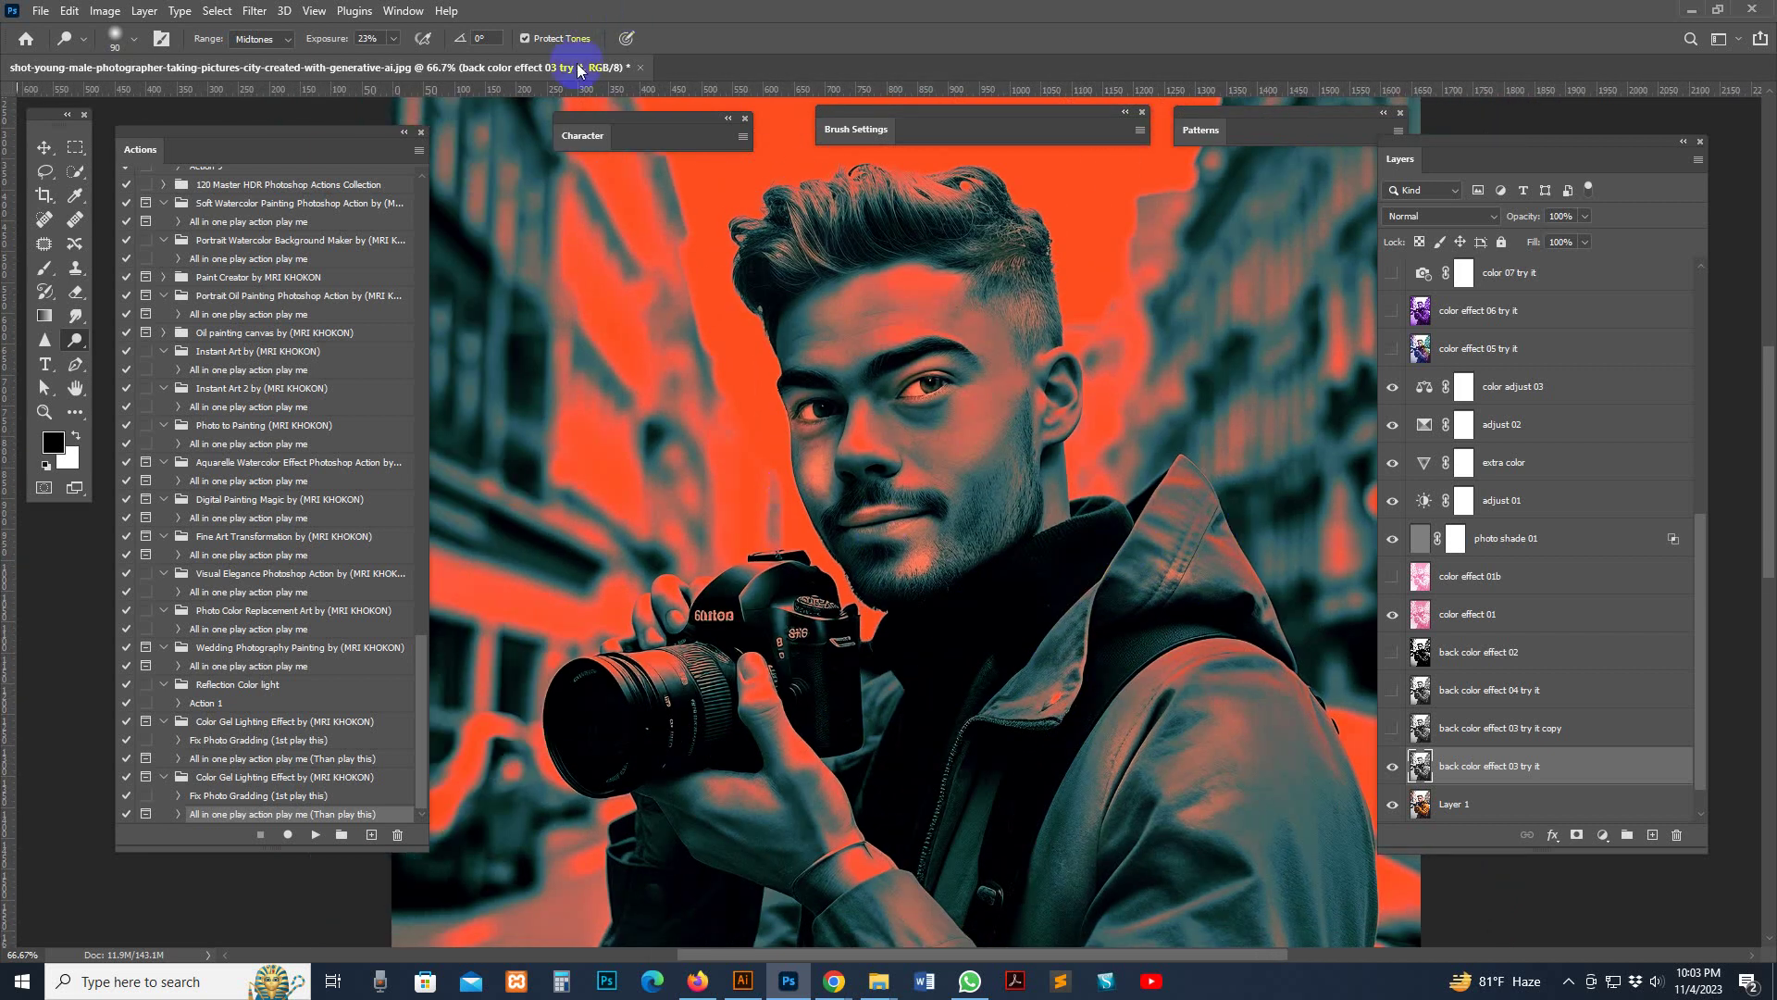
Close the photographer image without saving and open the recent woman-purple-hat photo
left_click(637, 68)
left_click(894, 361)
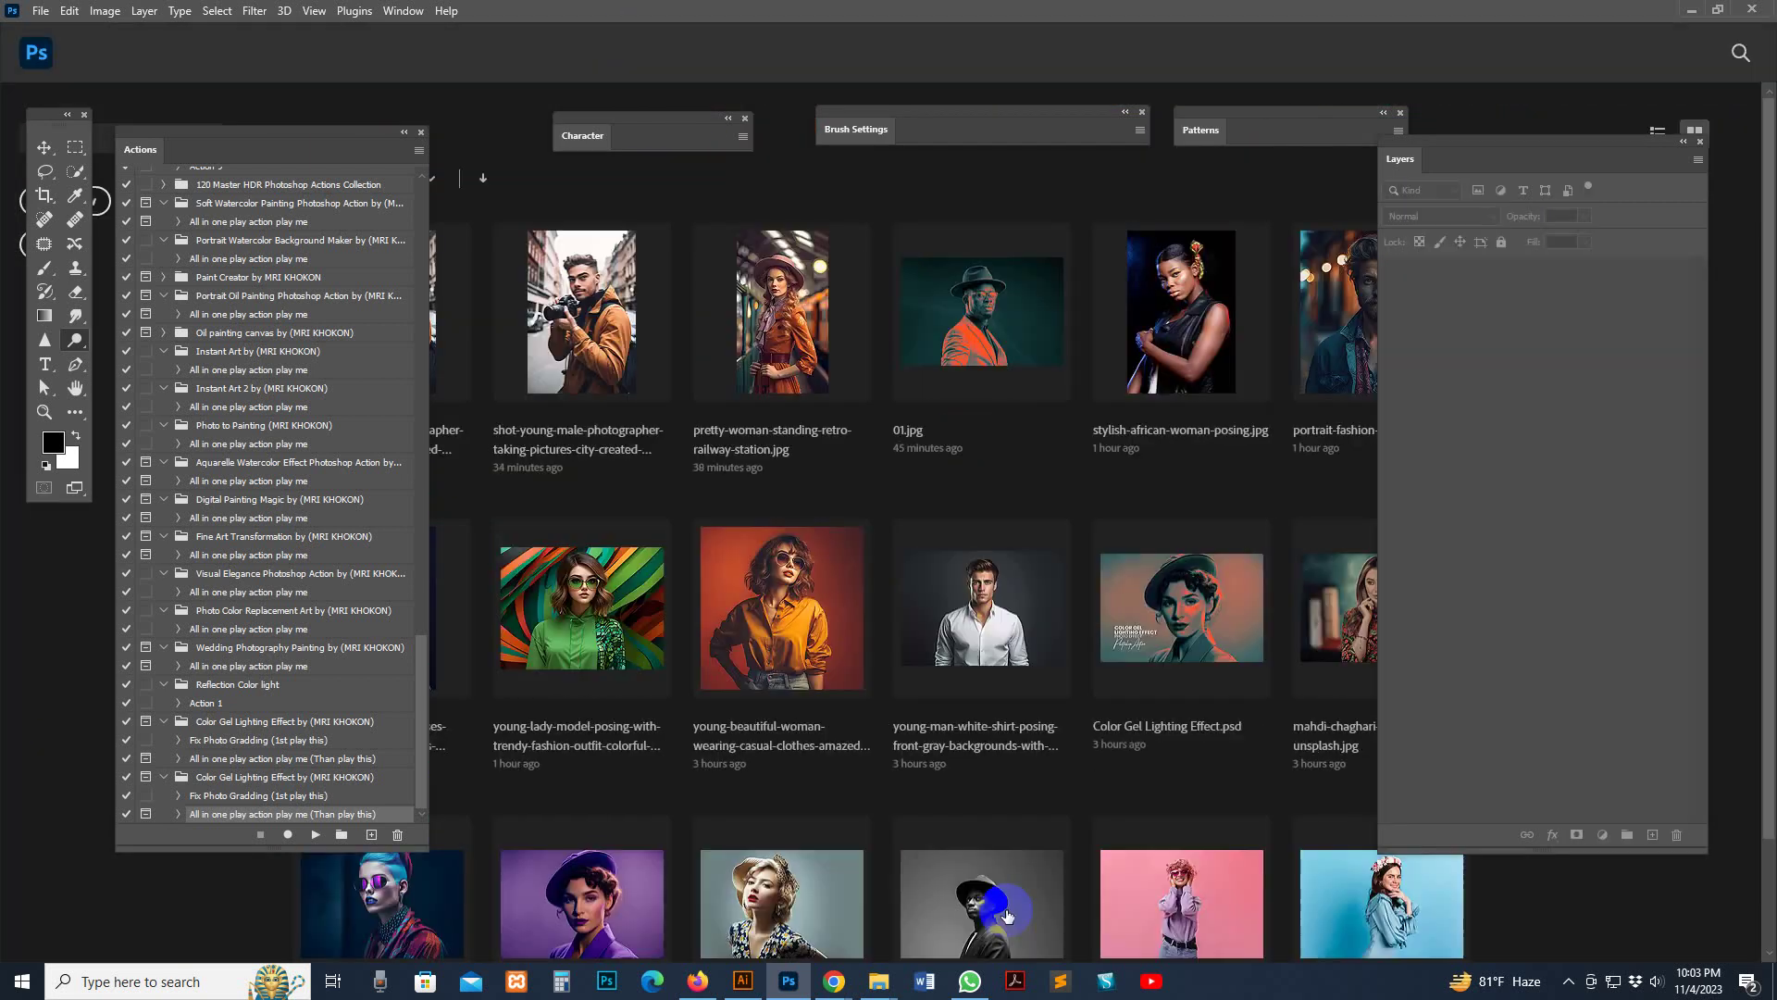
mouse_move(878, 981)
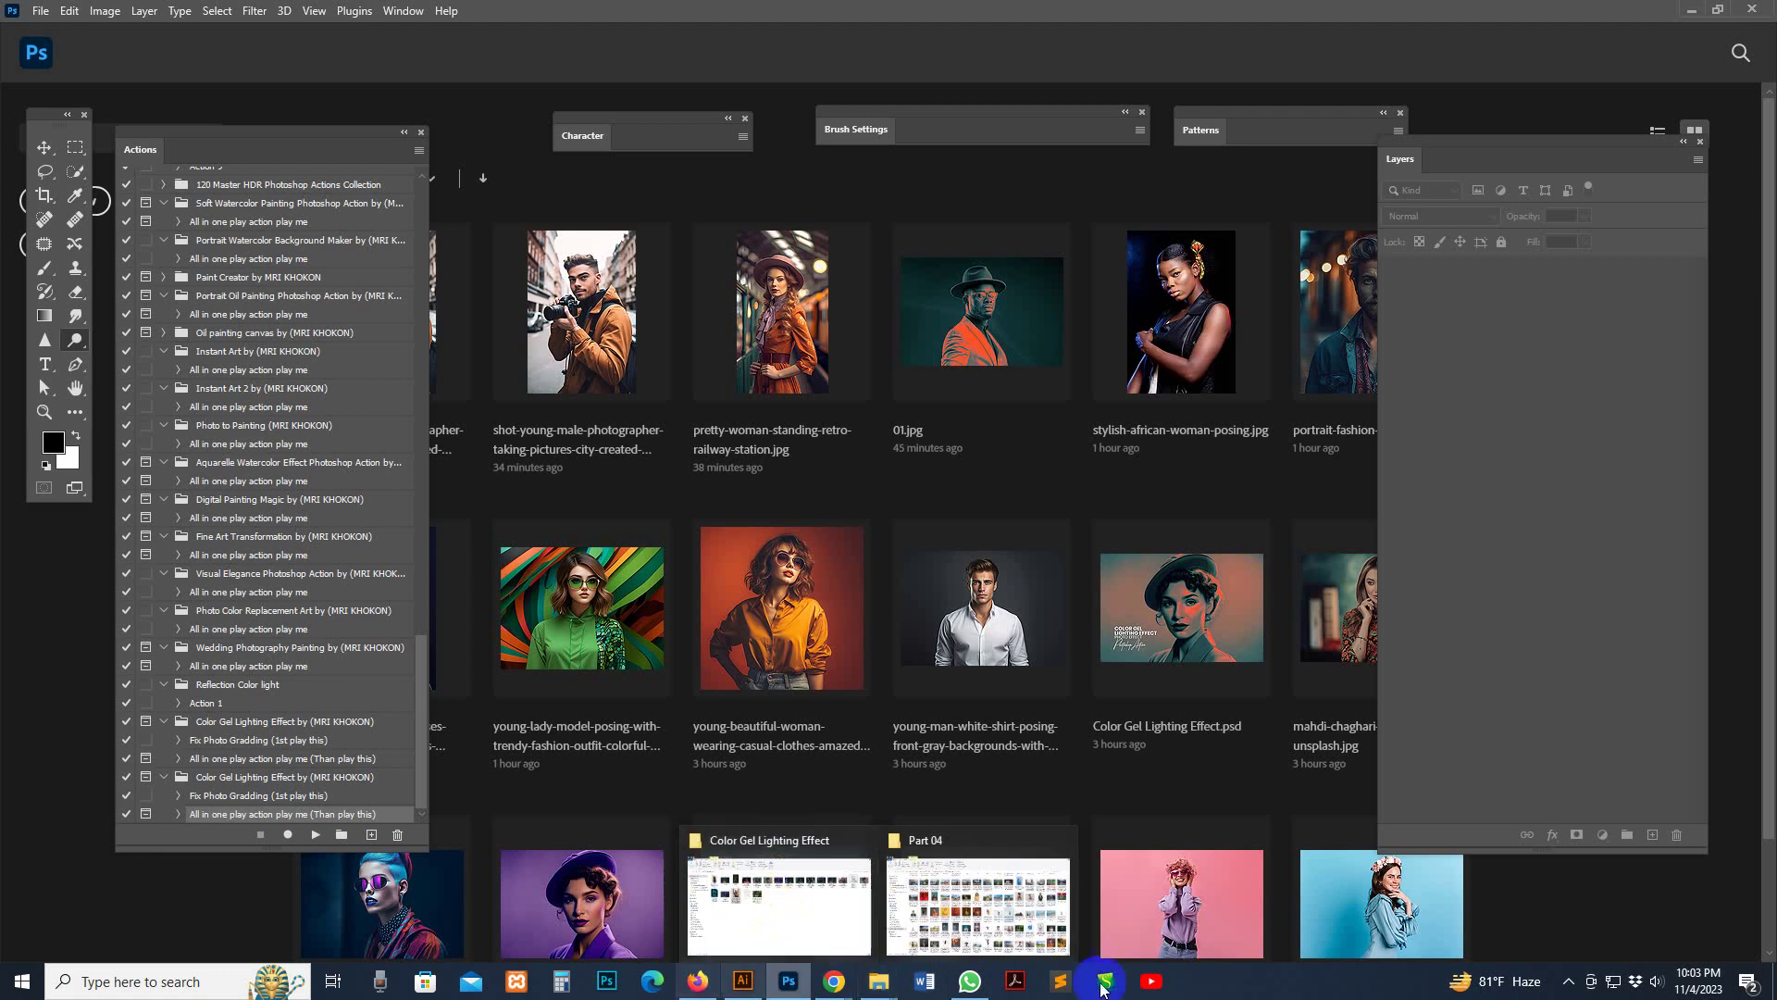
left_click(611, 898)
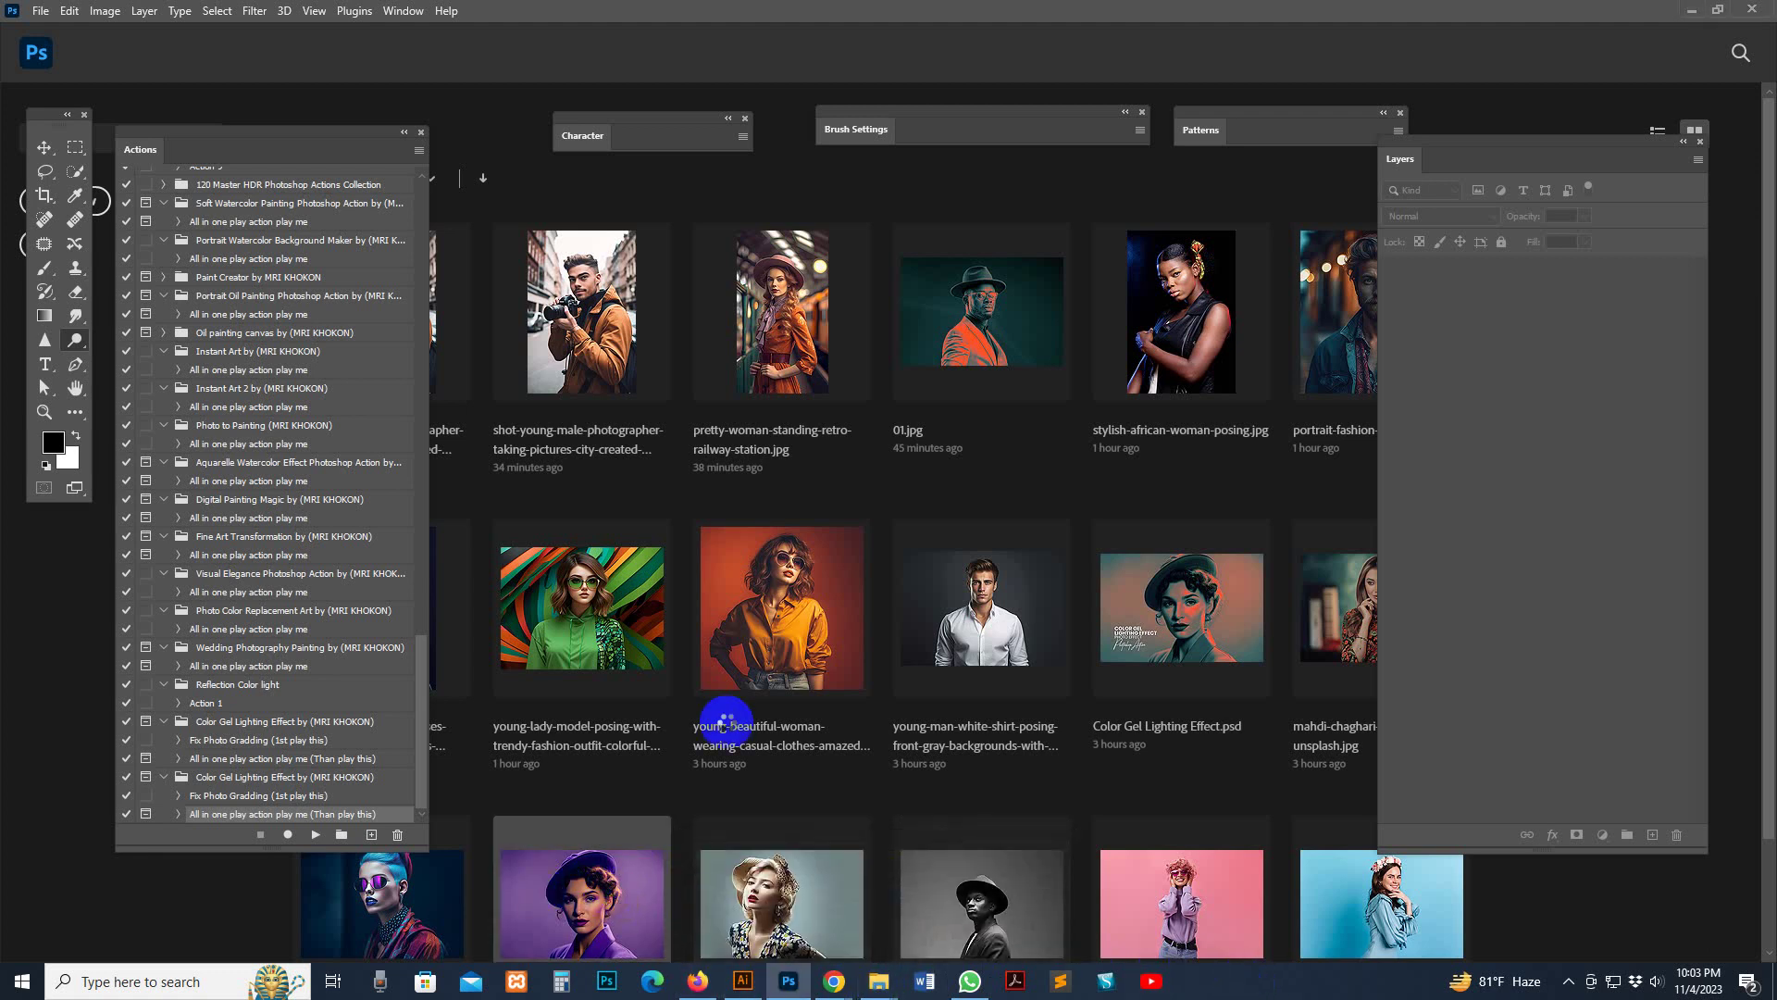
Resize the woman-purple-hat photo to a width of 2500 pixels
left_click(105, 10)
left_click(130, 151)
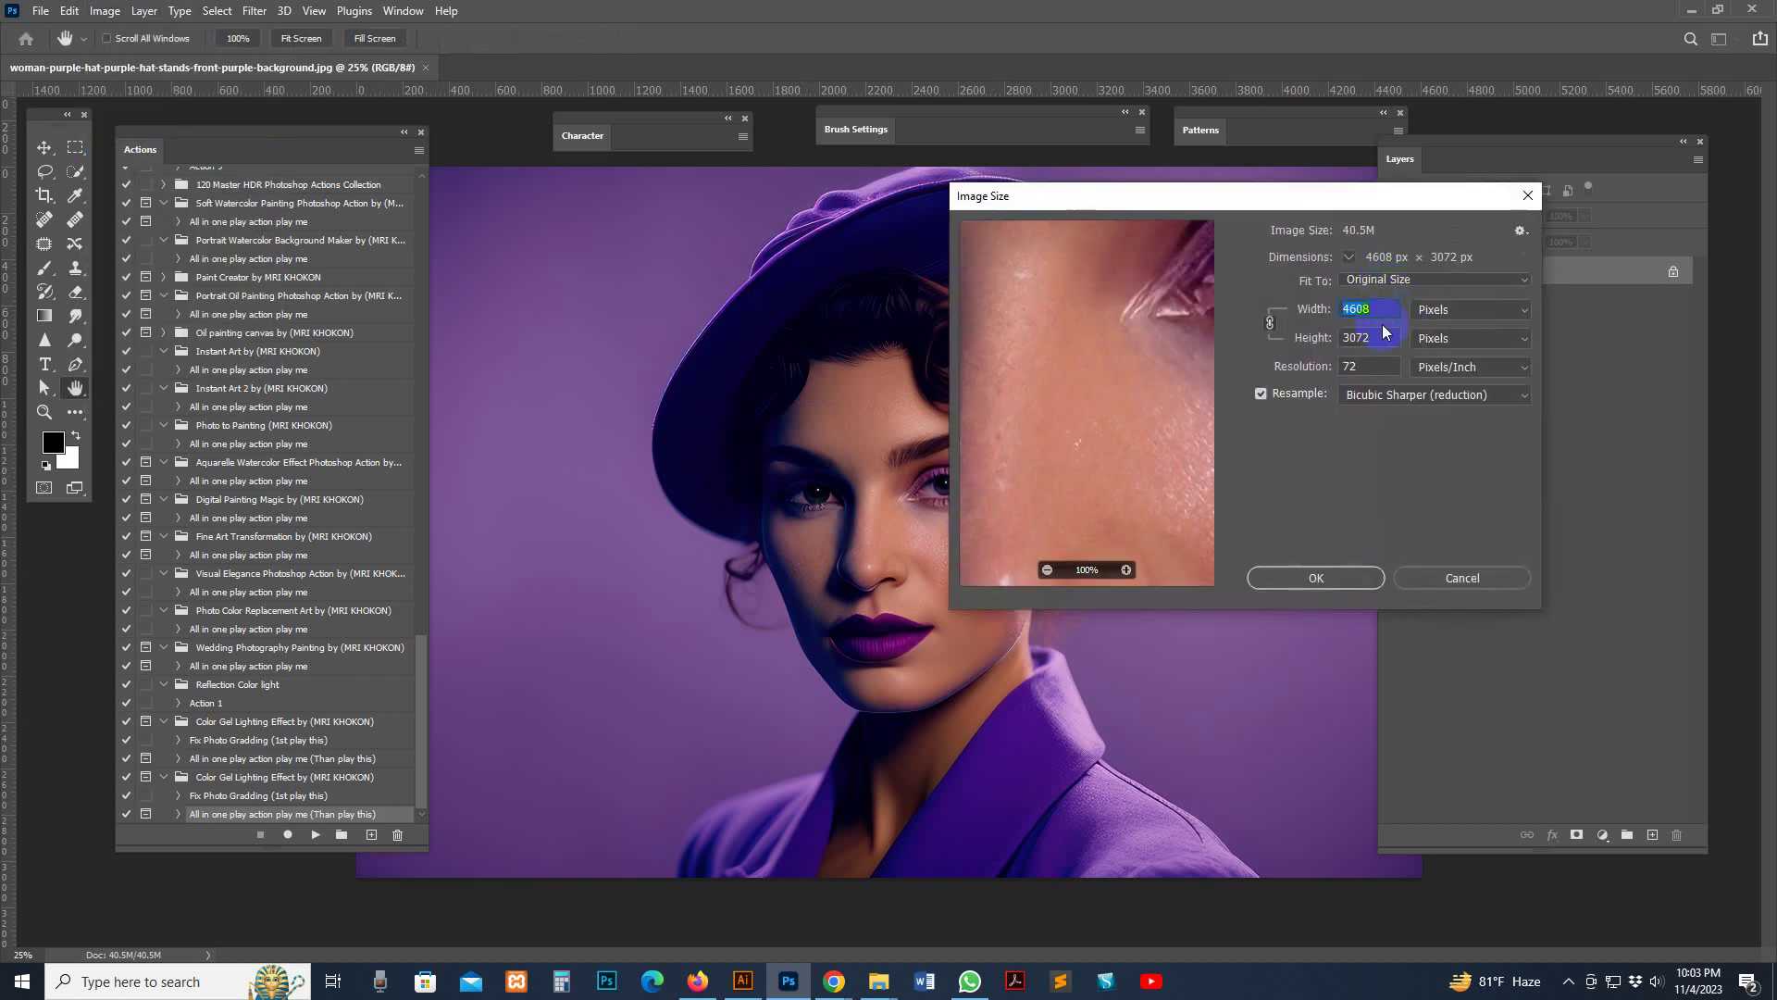
type("2500")
key("Return")
key("o")
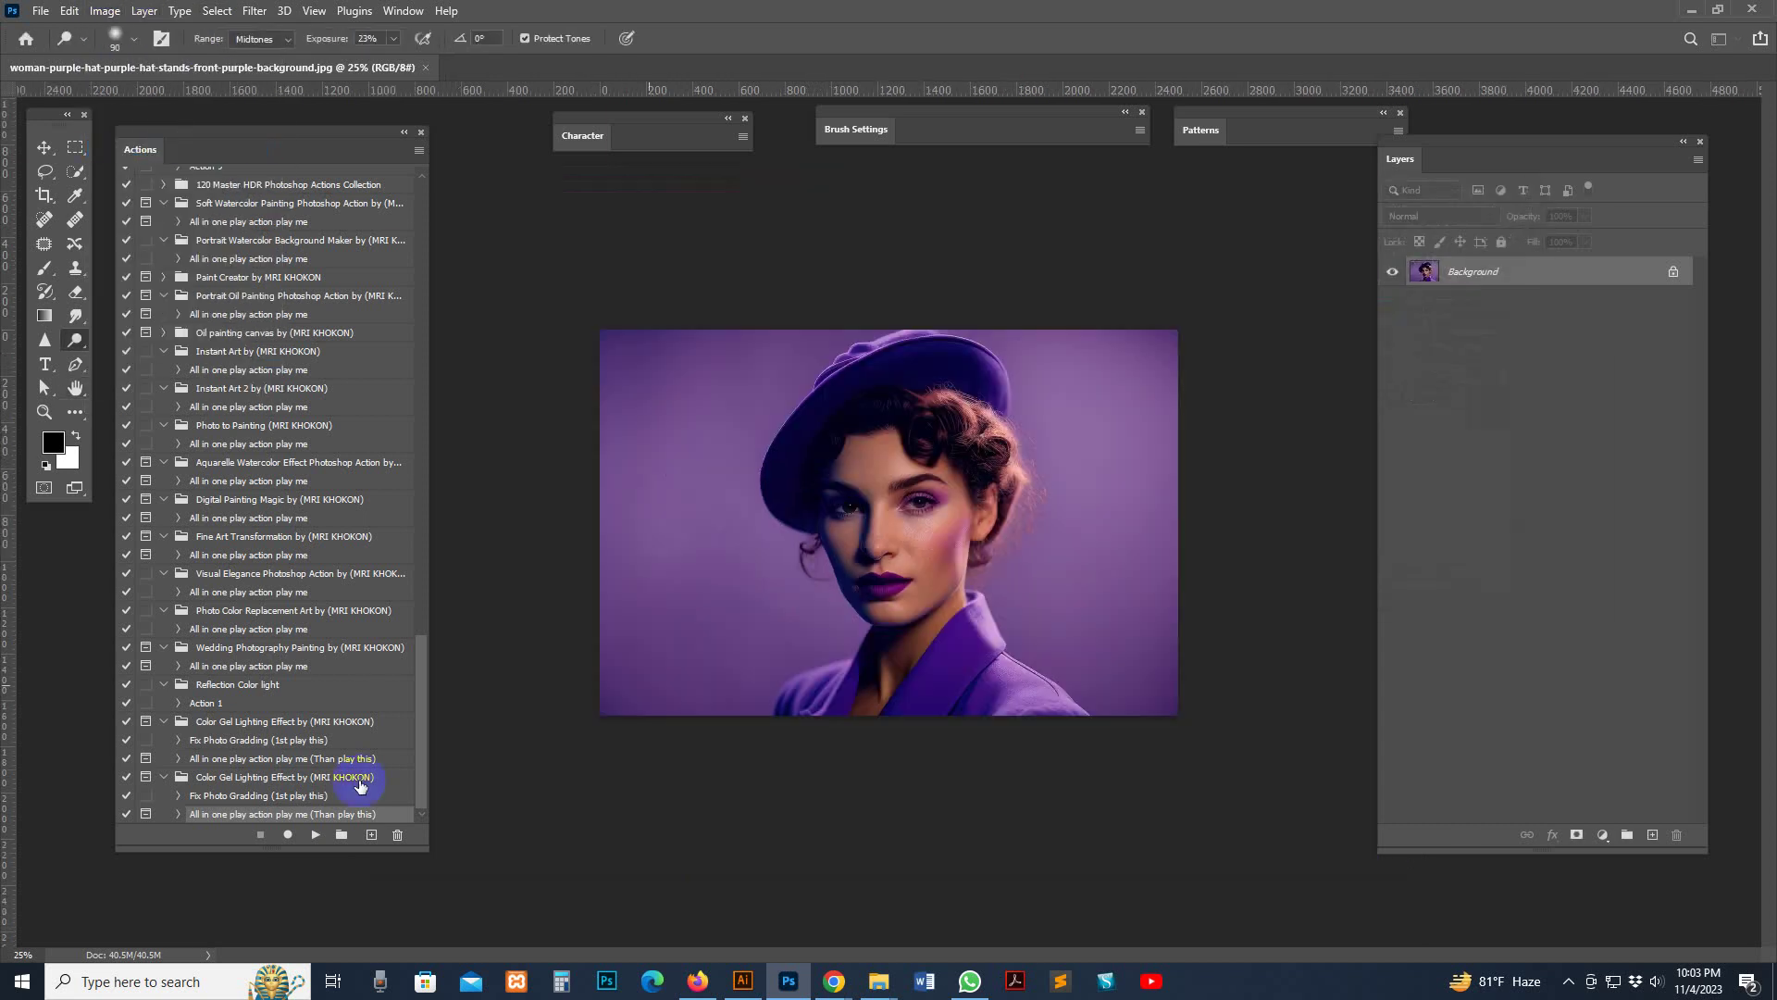
Run the Fix Photo Gradding (1st play this) action on the purple-hat photo and accept its HDR Toning settings
left_click(293, 796)
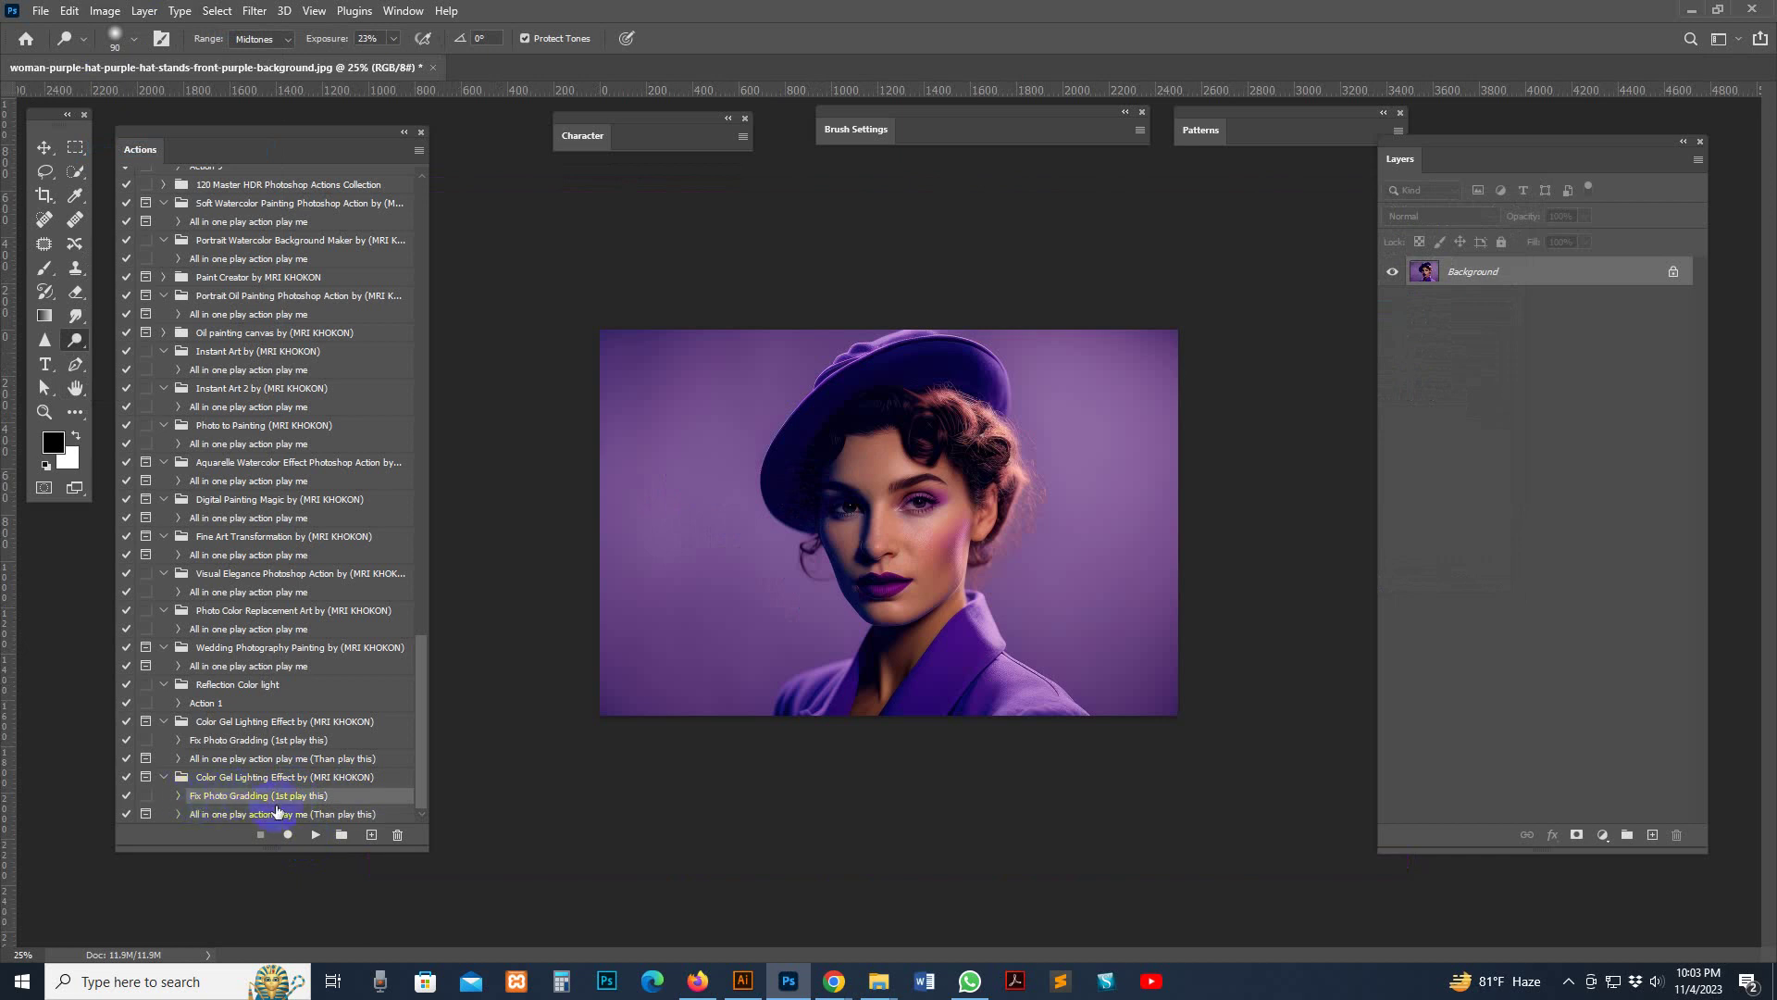
left_click(316, 835)
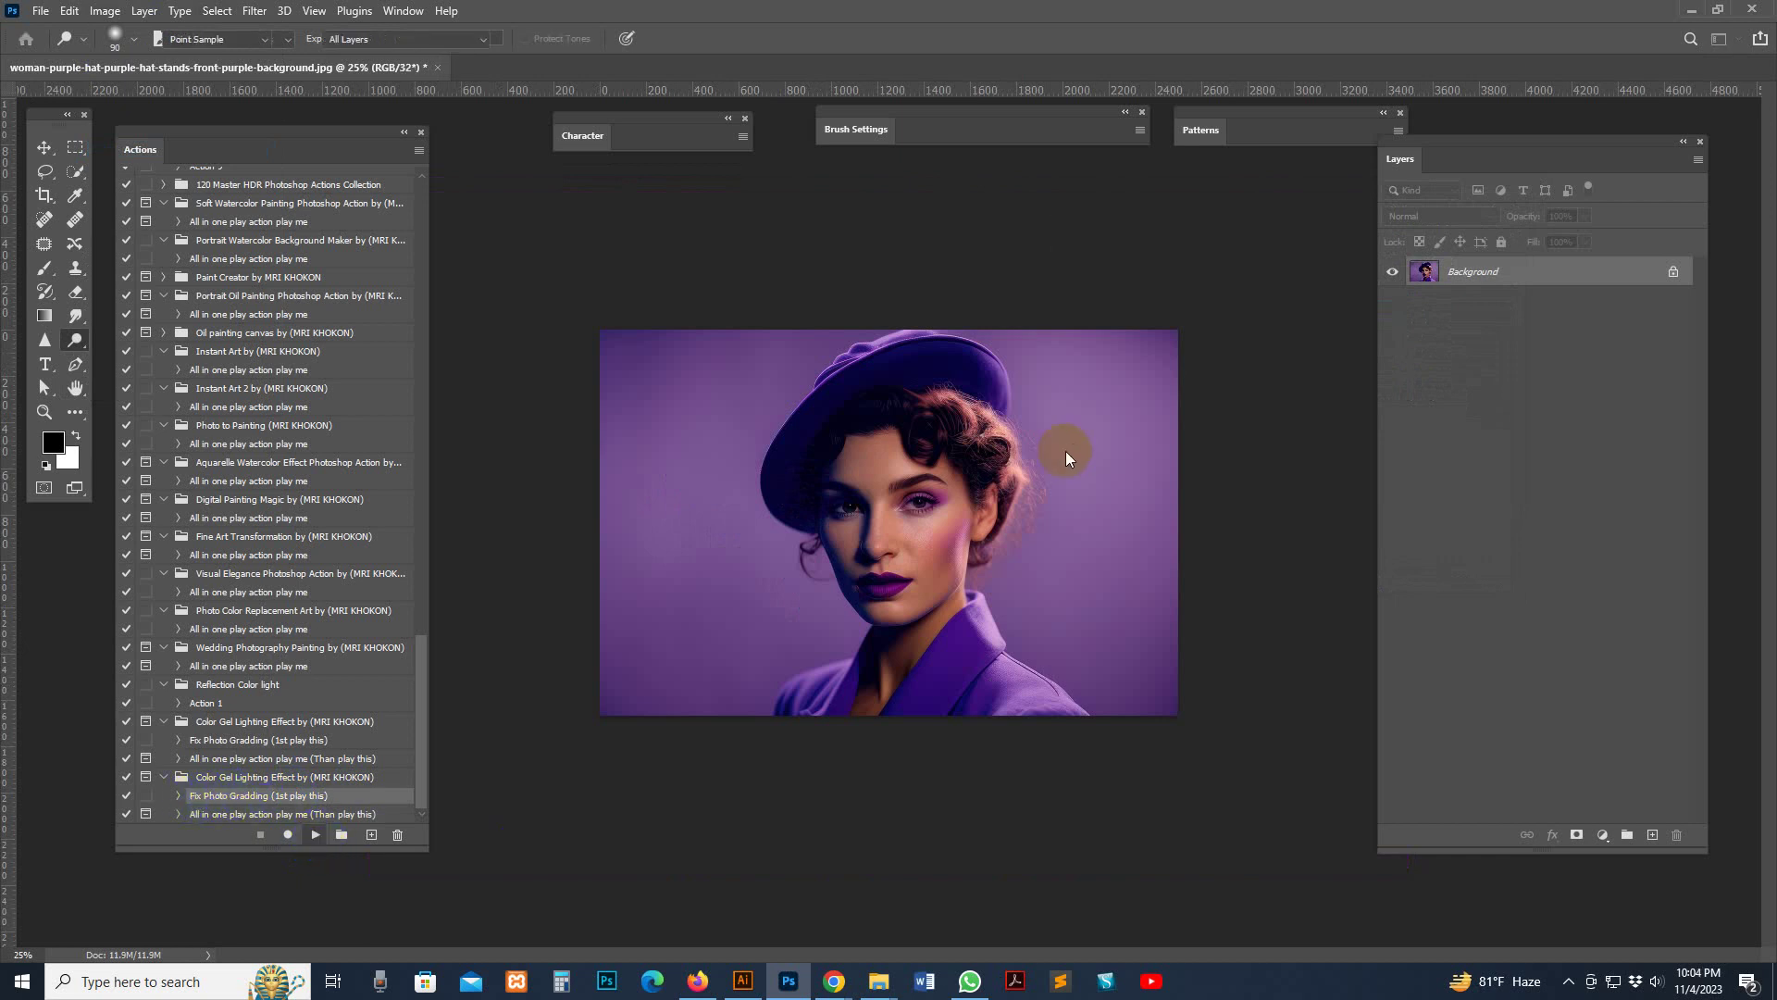
left_click(1442, 263)
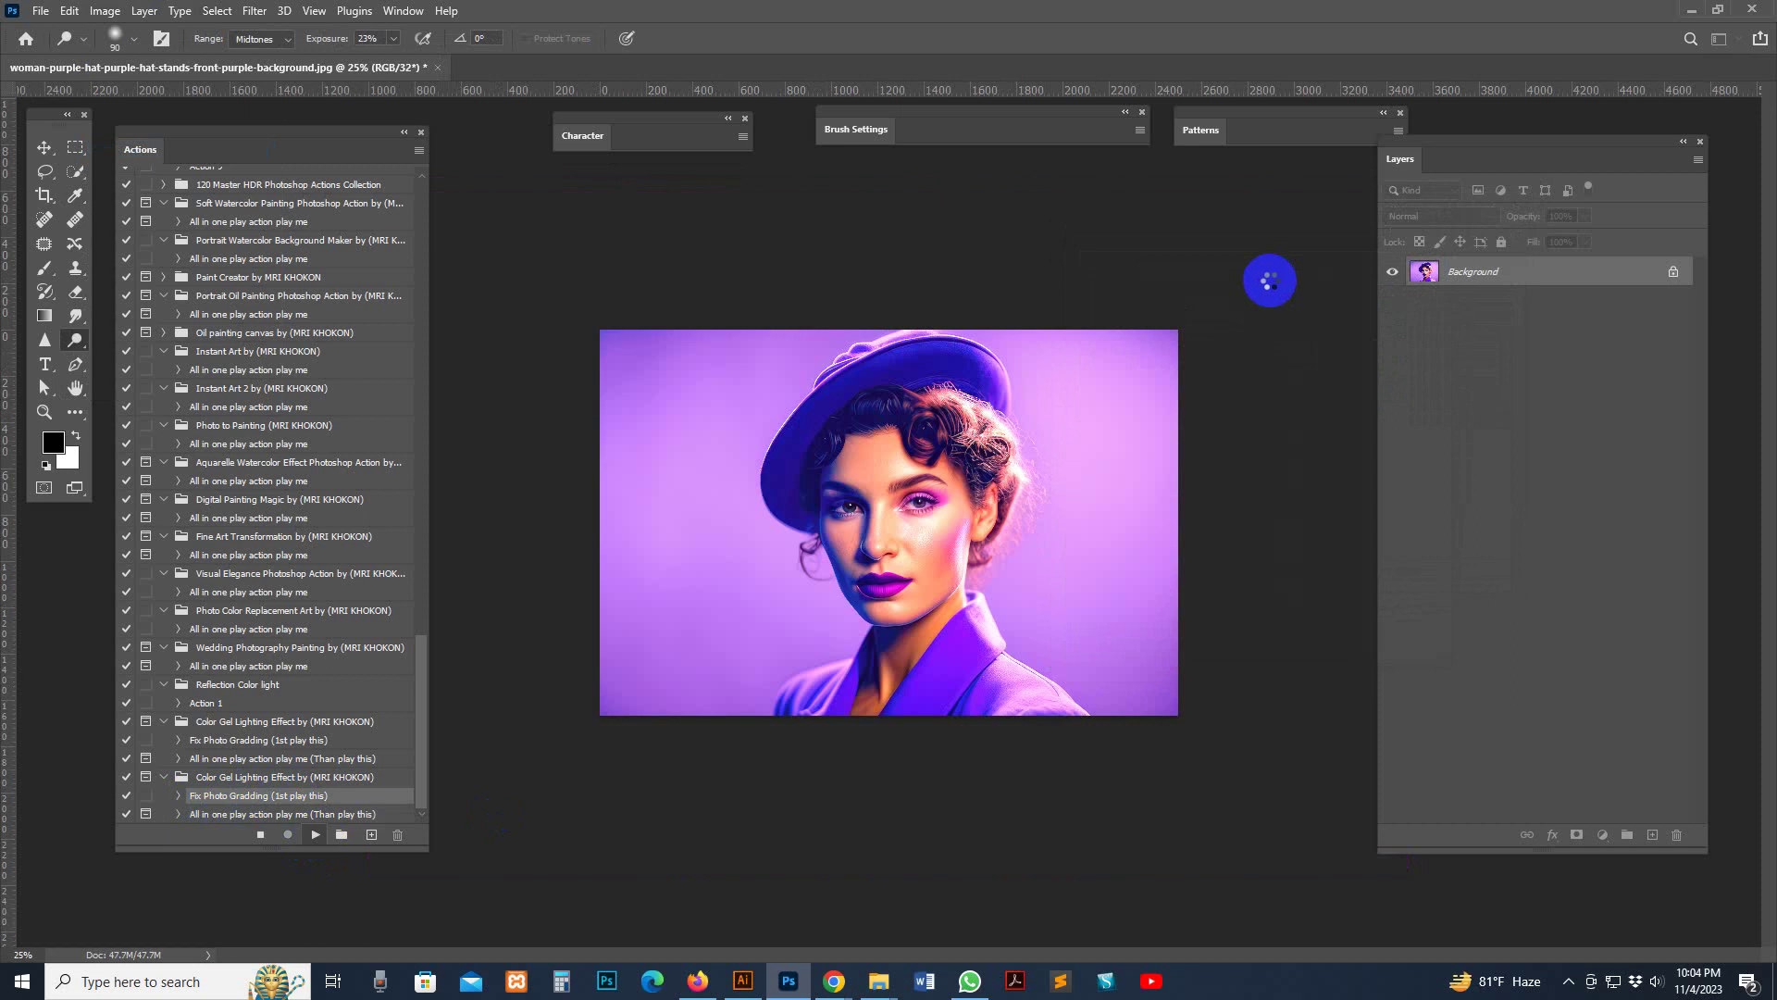
Run the All in one play action play me (Than play this) action on the purple-hat photo and dismiss its closing message
left_click(315, 816)
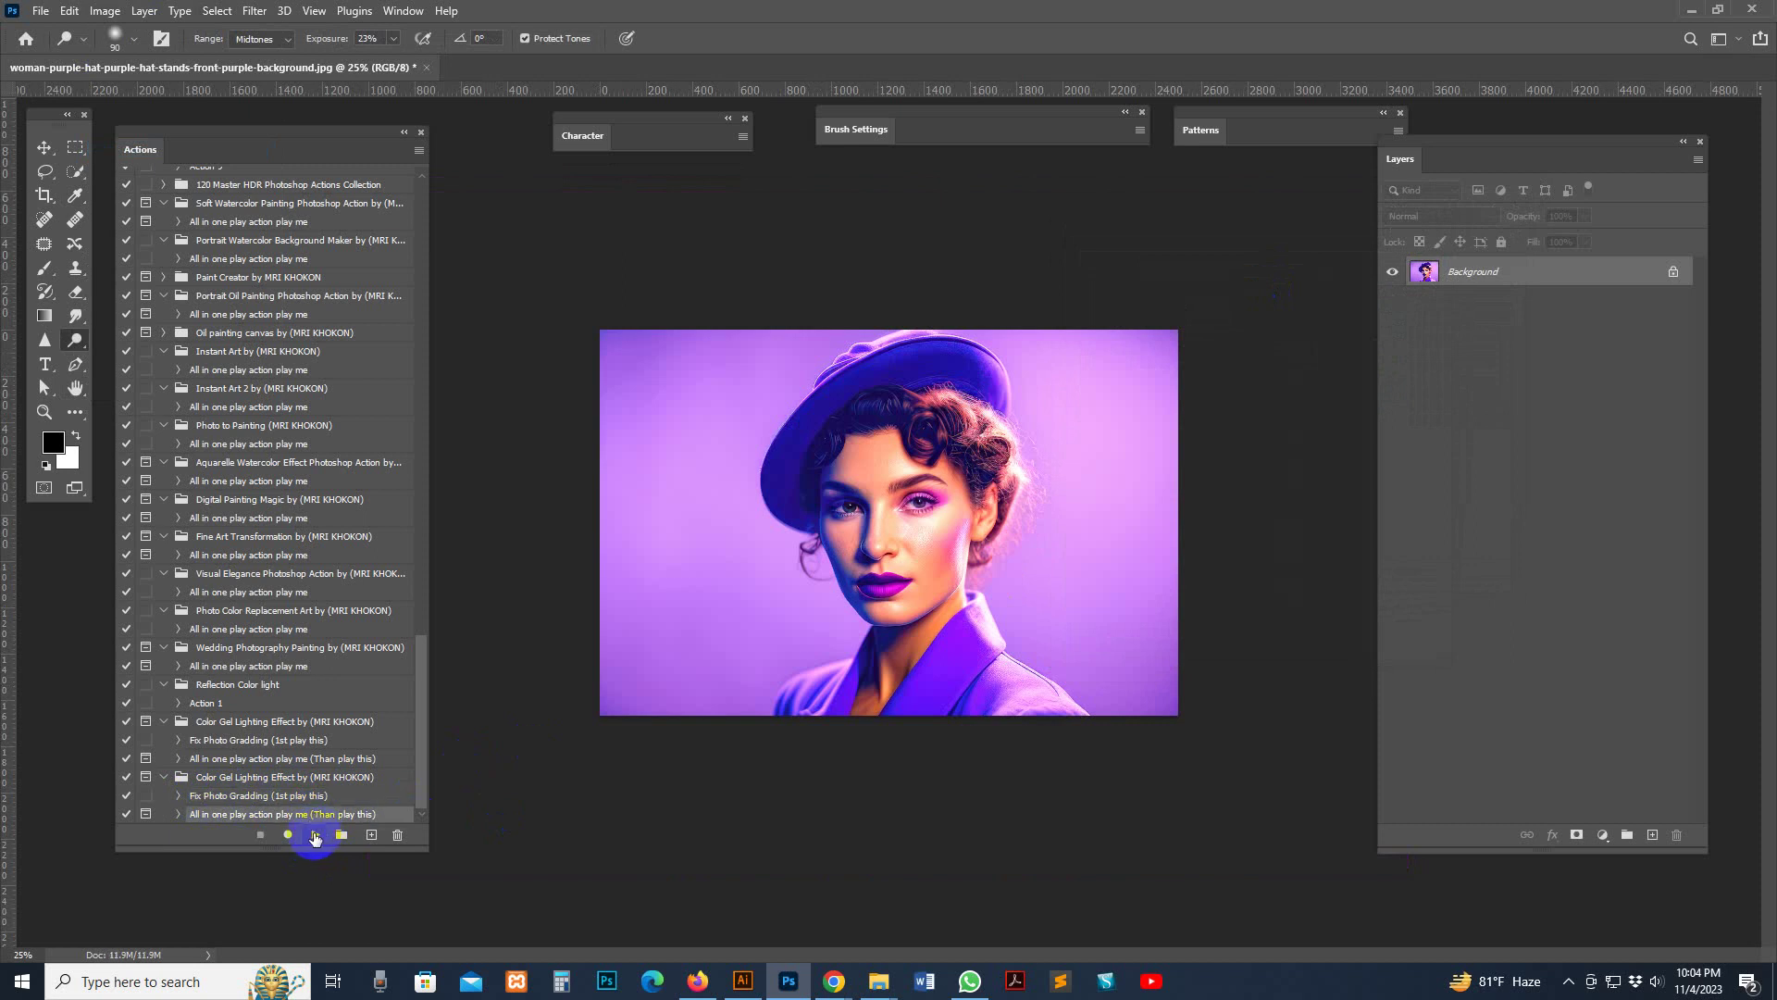
left_click(315, 836)
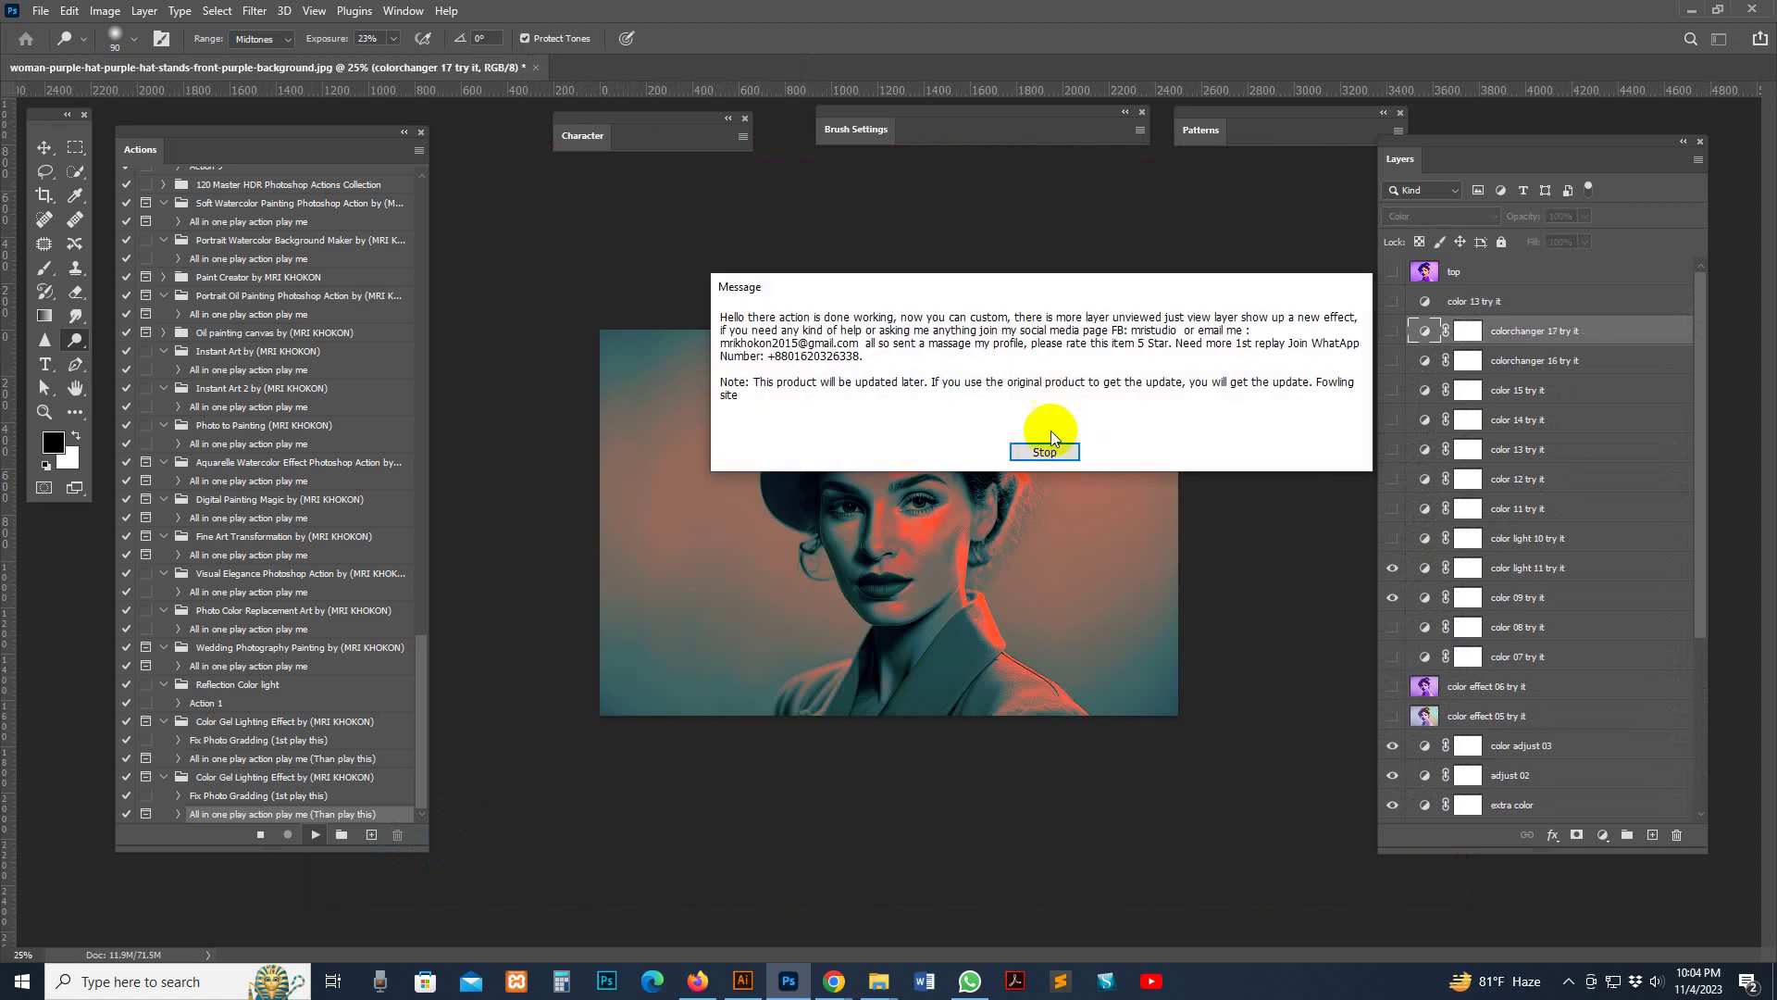
left_click(1044, 451)
Brighten the woman's face and hair on the back color effect 03 try it layer using the Dodge tool with Midtones range and 23% exposure
key("z")
left_click(960, 498)
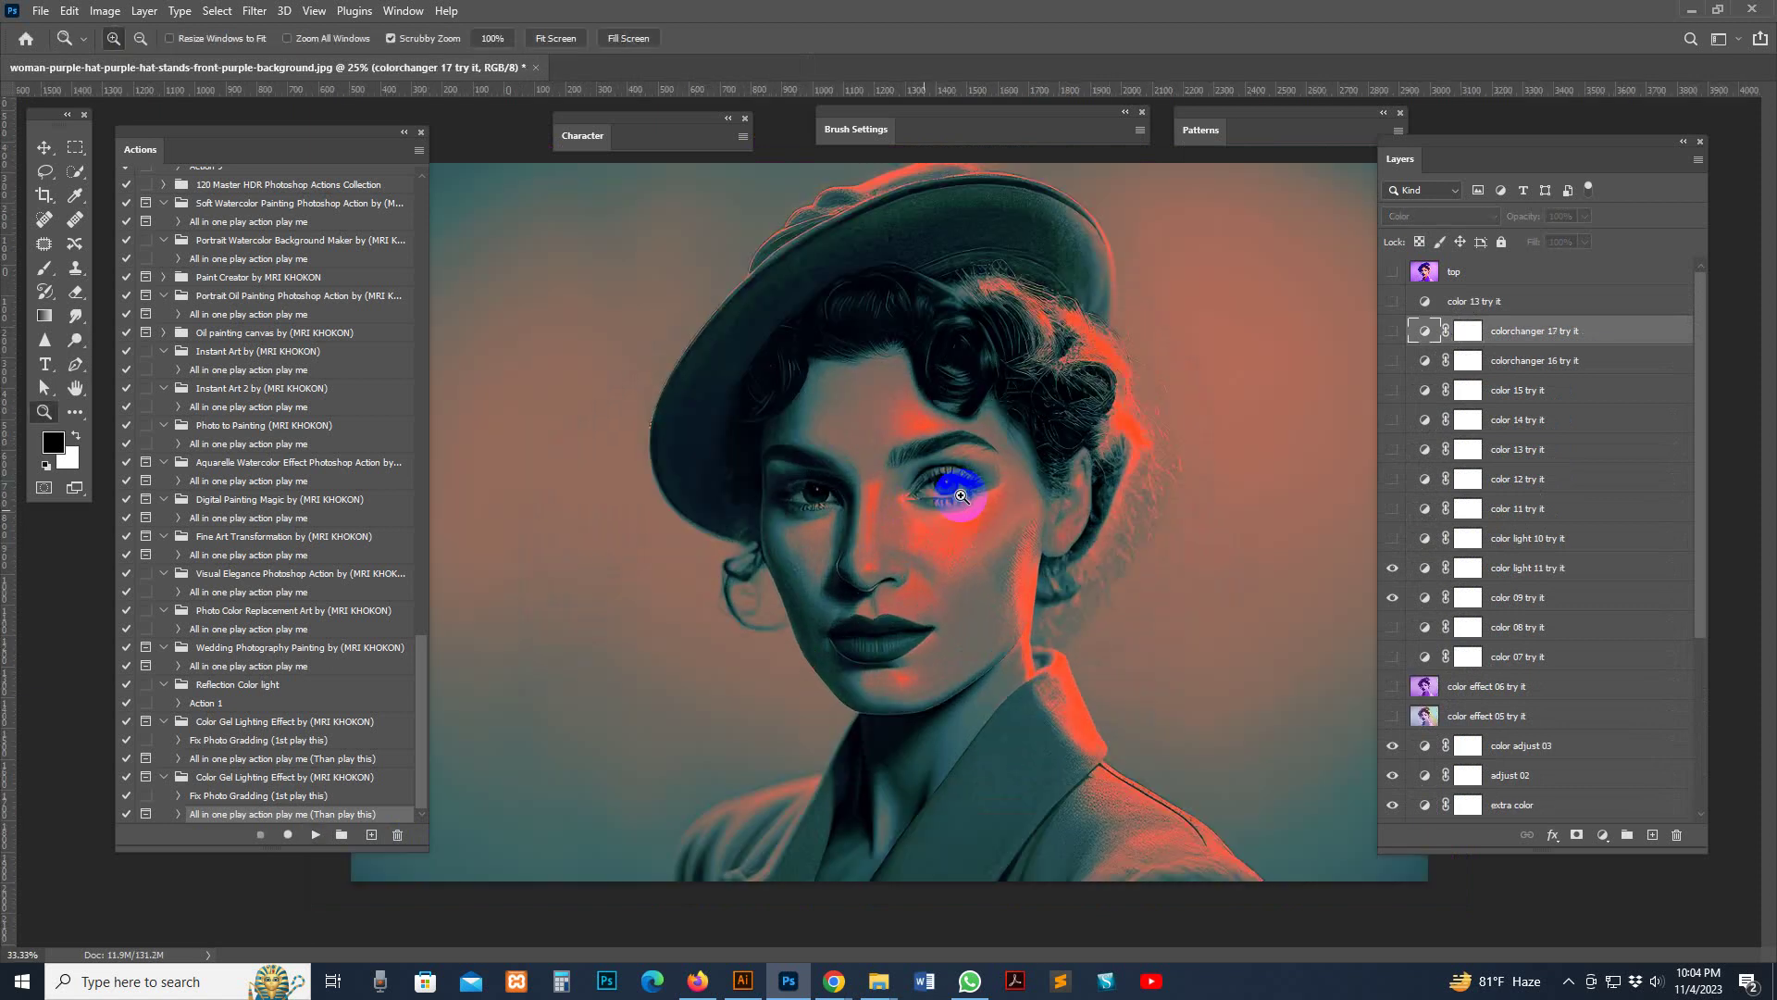
left_click(960, 497)
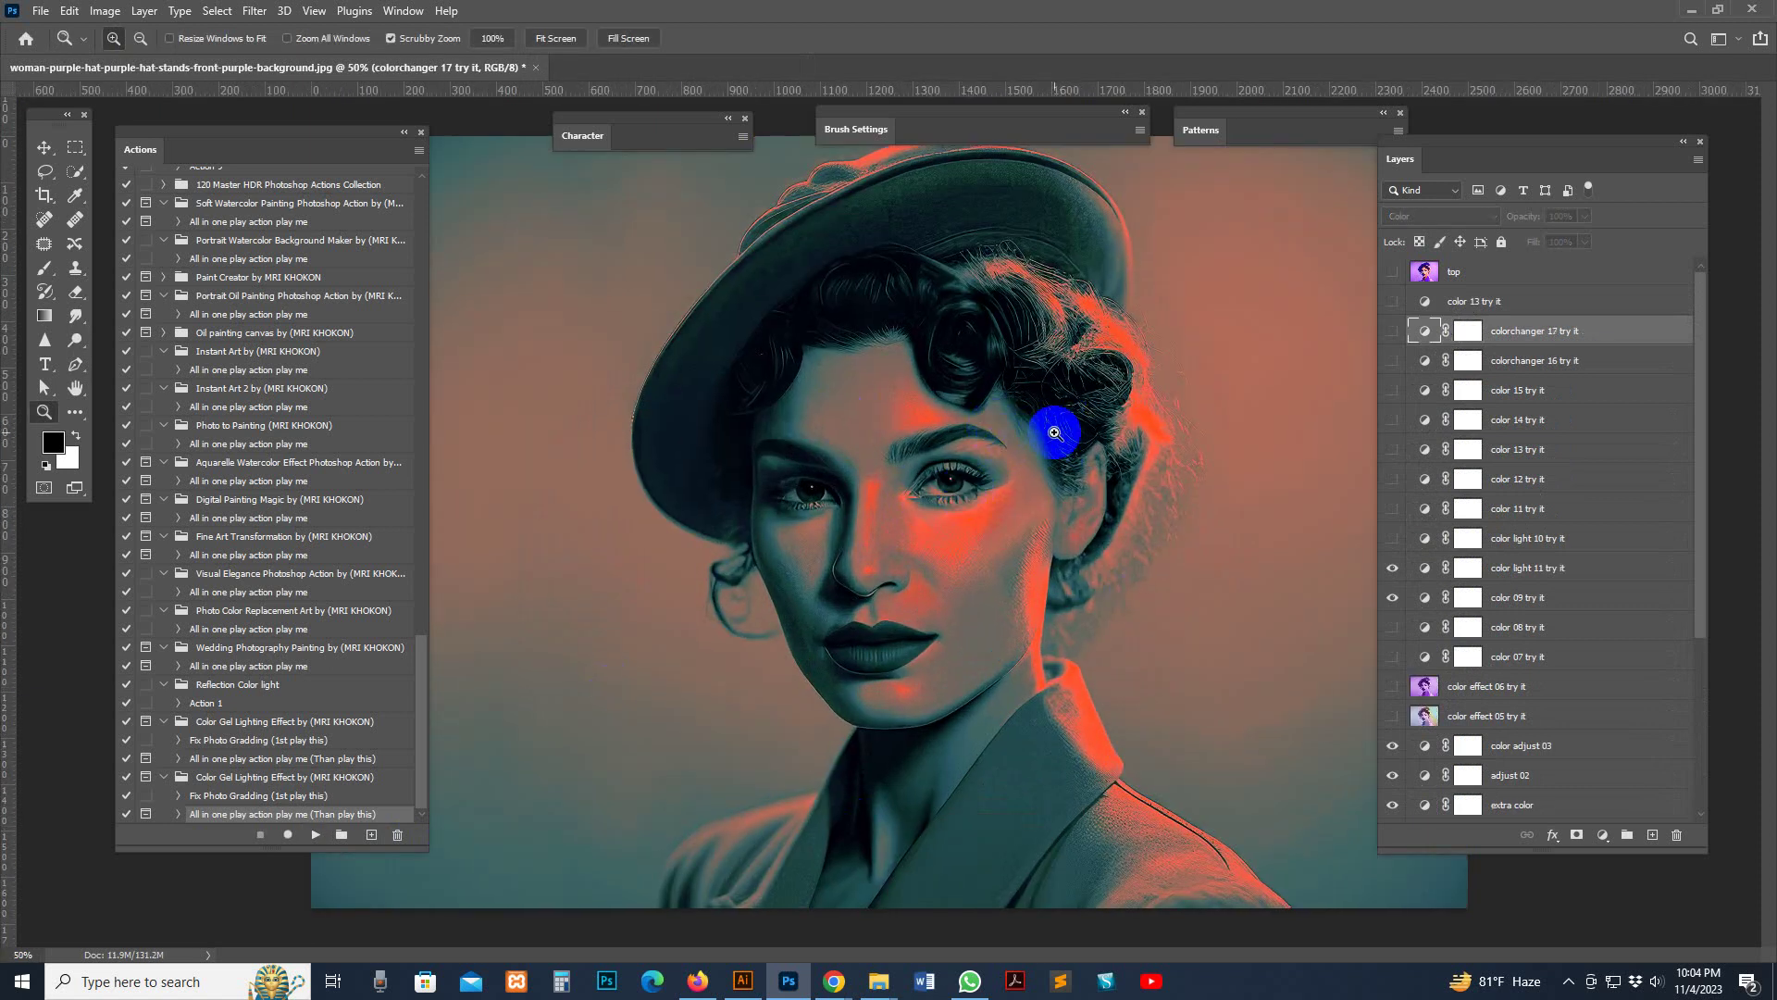
scroll(1481, 666, "down", 5)
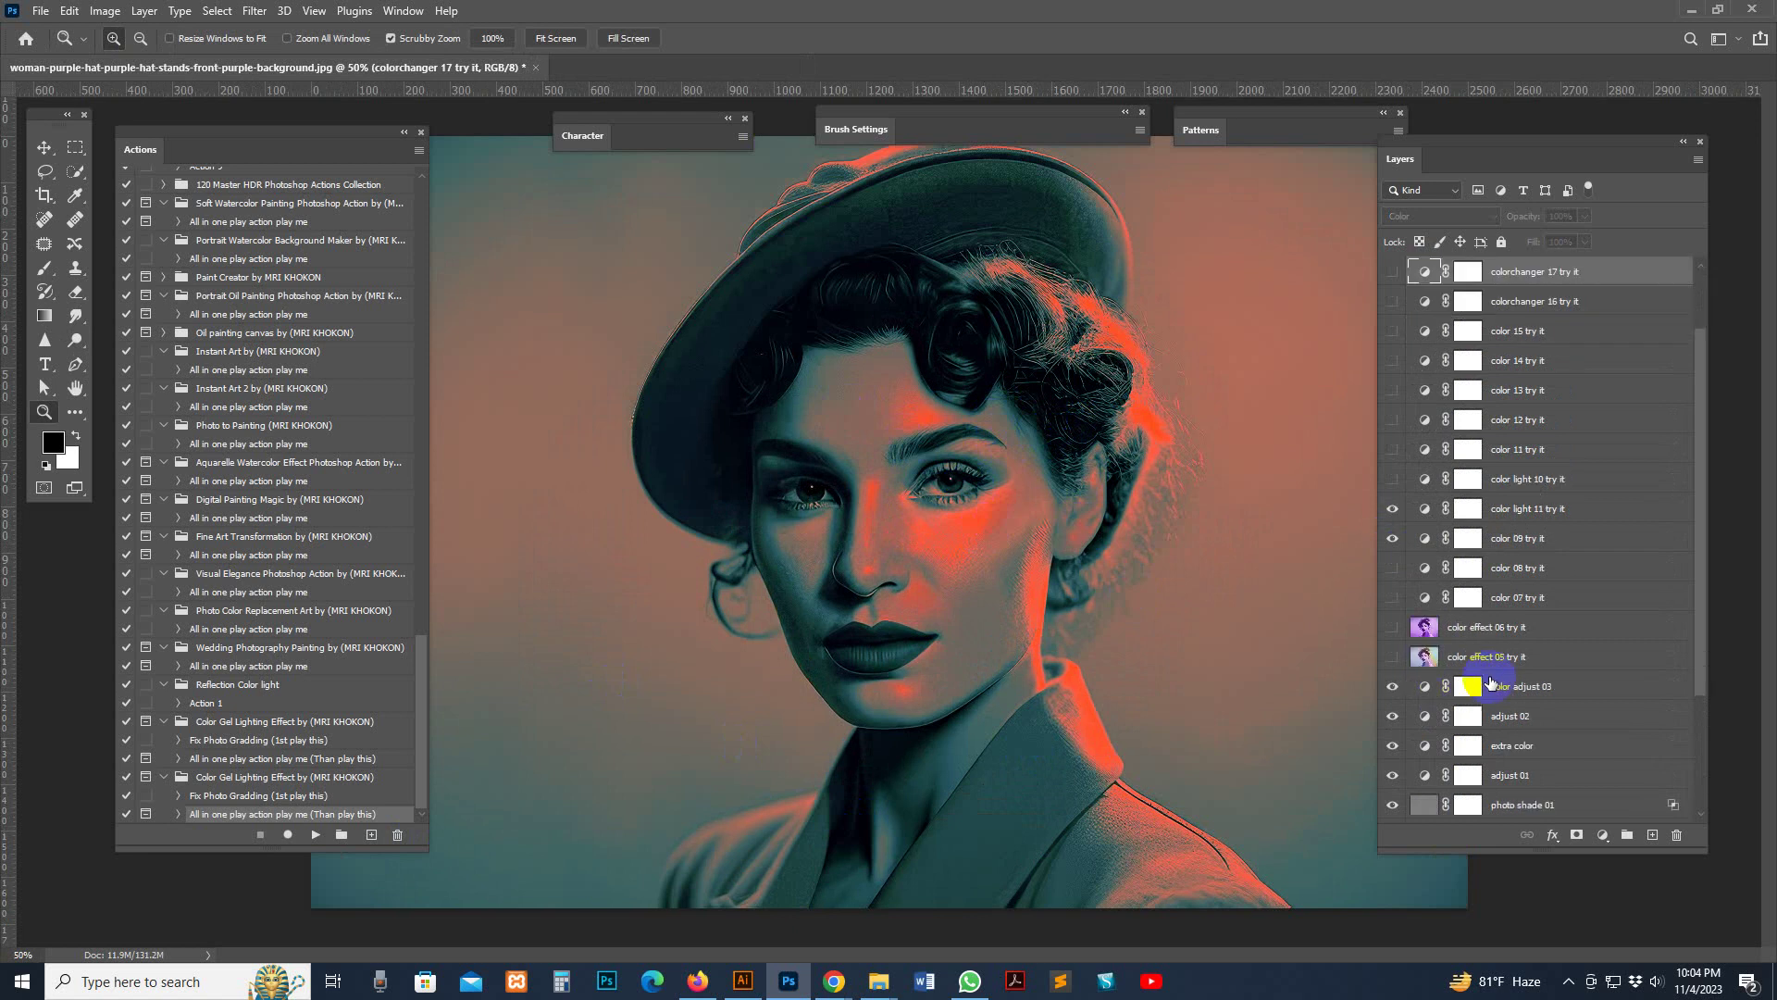
left_click(1518, 749)
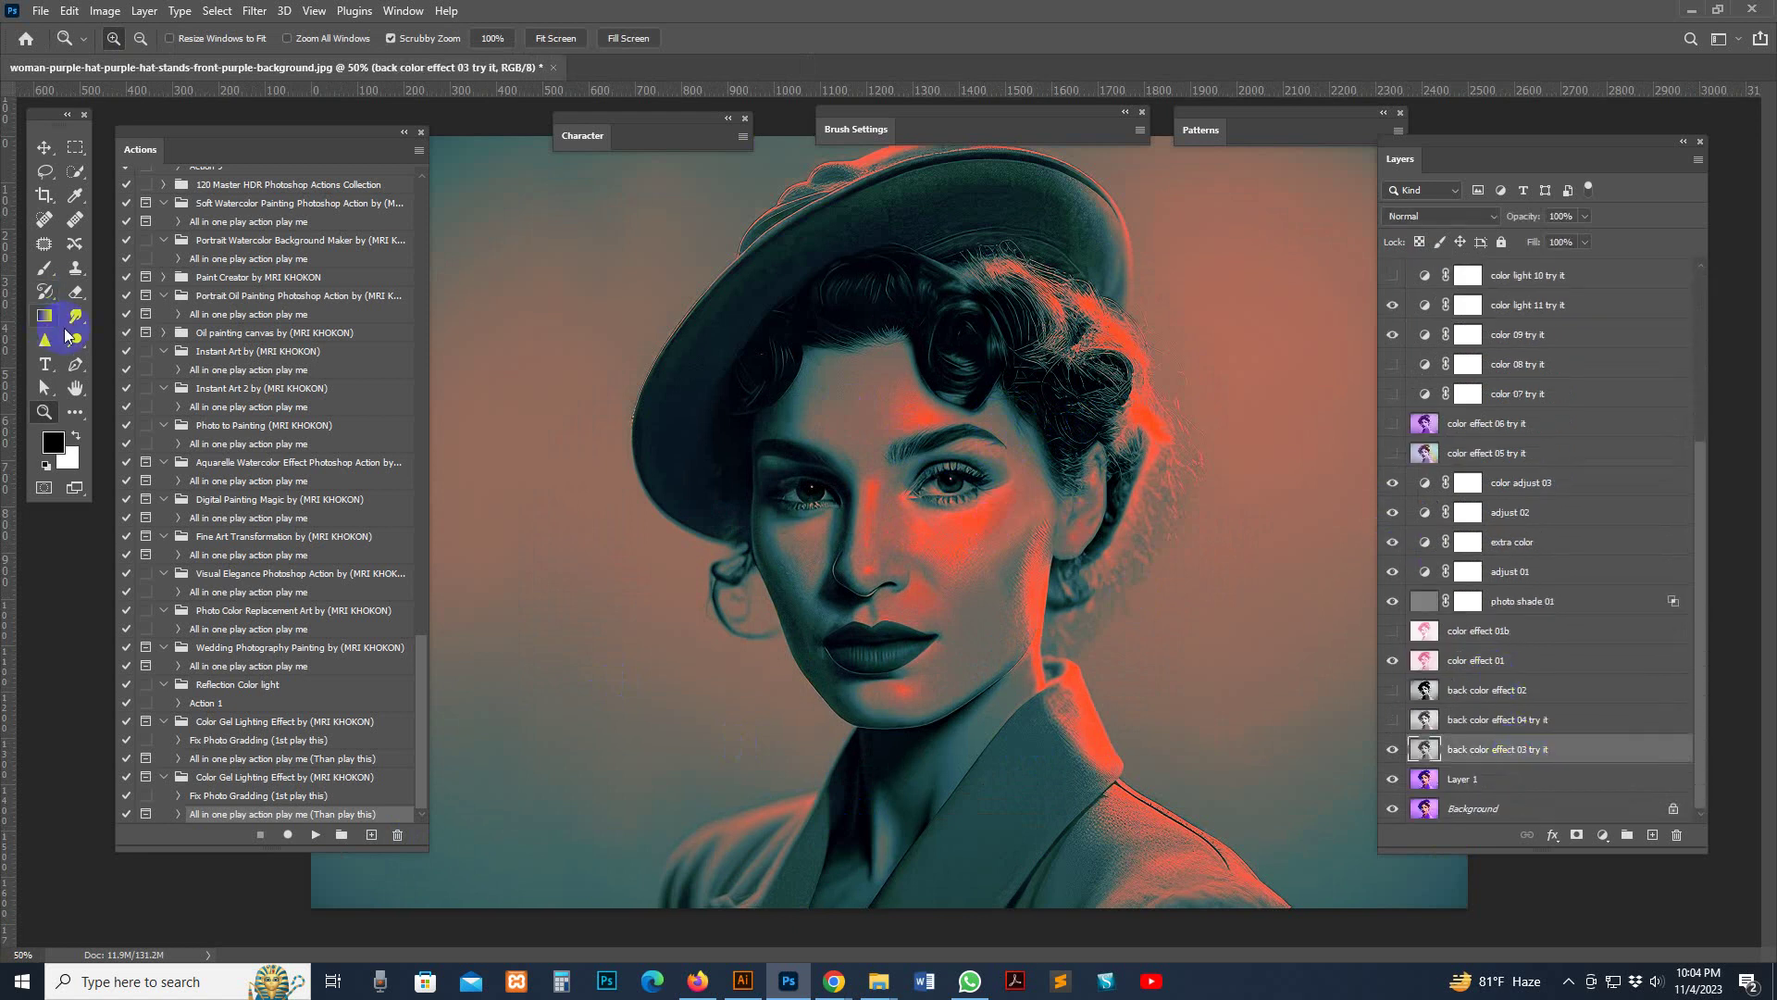
key("o")
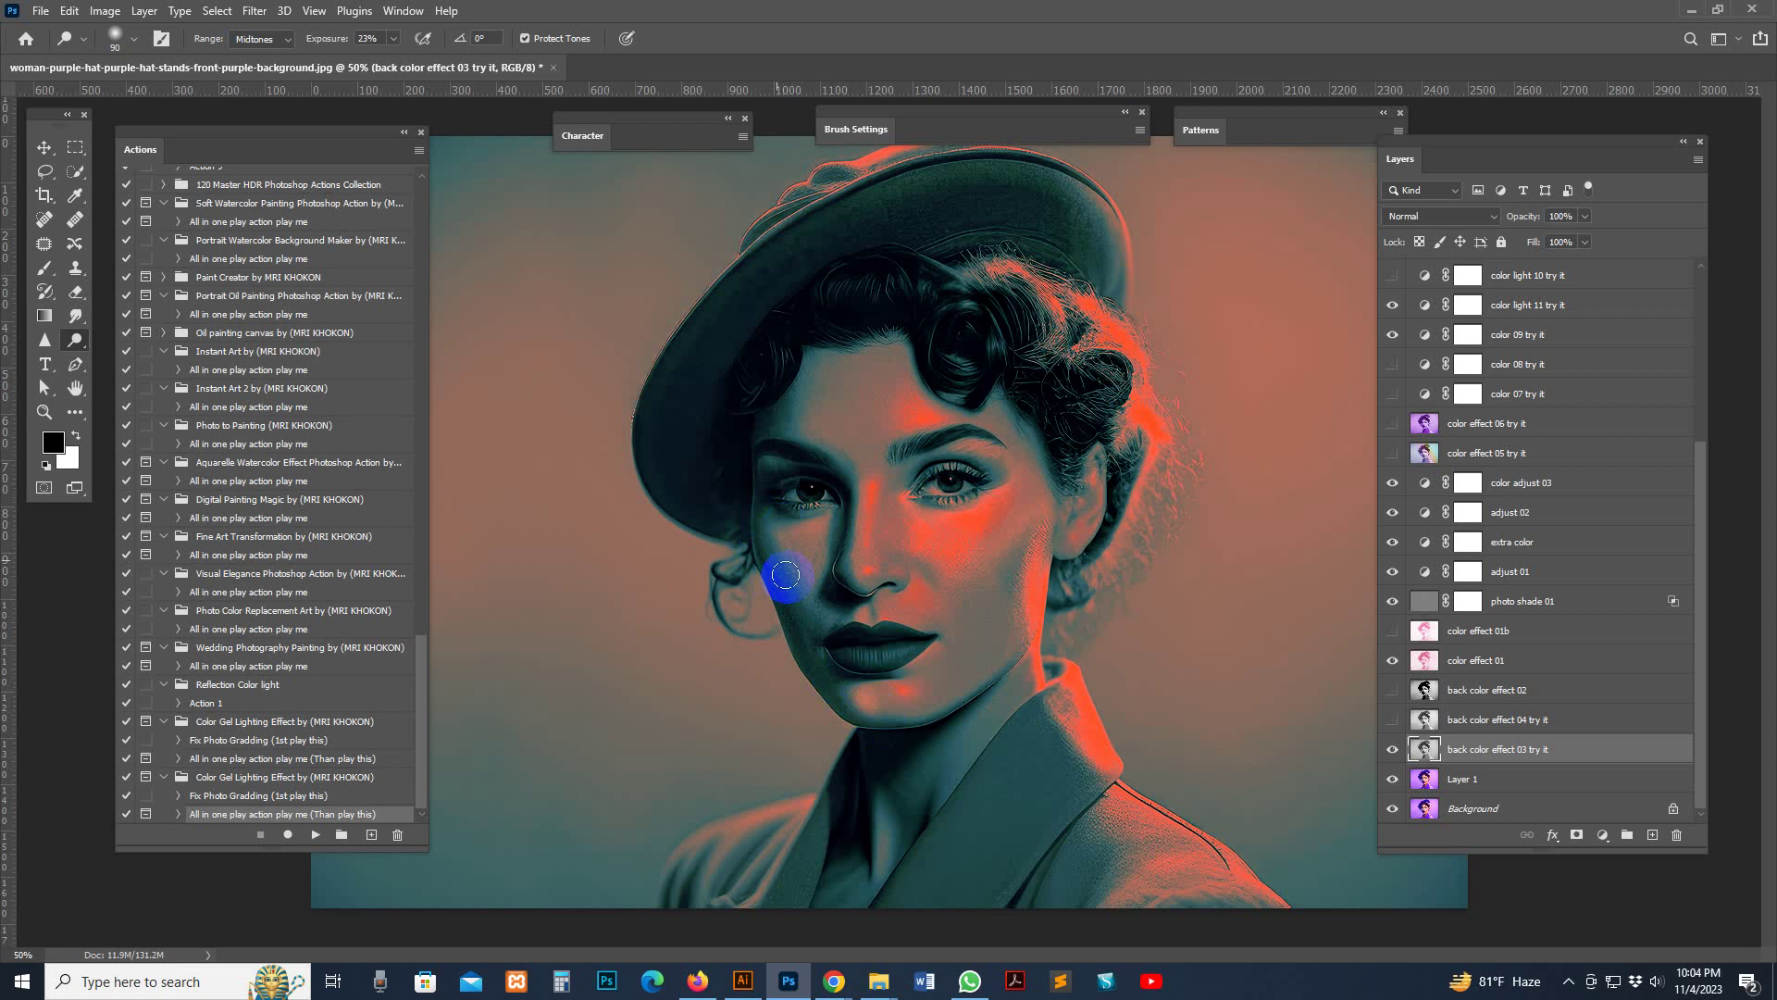
mouse_move(782, 583)
left_mouse_down()
mouse_move(804, 611)
mouse_move(778, 543)
mouse_move(788, 584)
mouse_move(938, 602)
mouse_move(875, 549)
mouse_move(869, 584)
mouse_move(888, 451)
mouse_move(759, 425)
mouse_move(821, 437)
mouse_move(798, 411)
mouse_move(822, 448)
mouse_move(794, 404)
mouse_move(769, 409)
mouse_move(804, 412)
mouse_move(801, 392)
mouse_move(779, 397)
mouse_move(864, 451)
mouse_move(848, 443)
mouse_move(859, 500)
mouse_move(852, 459)
mouse_move(860, 499)
mouse_move(842, 459)
mouse_move(846, 477)
mouse_move(731, 391)
mouse_move(795, 362)
mouse_move(782, 410)
mouse_move(815, 386)
mouse_move(780, 420)
mouse_move(798, 372)
mouse_move(889, 339)
mouse_move(948, 389)
mouse_move(927, 315)
mouse_move(980, 326)
mouse_move(997, 370)
mouse_move(1024, 350)
mouse_move(1052, 391)
mouse_move(1061, 349)
mouse_move(991, 332)
mouse_move(1015, 302)
left_mouse_up()
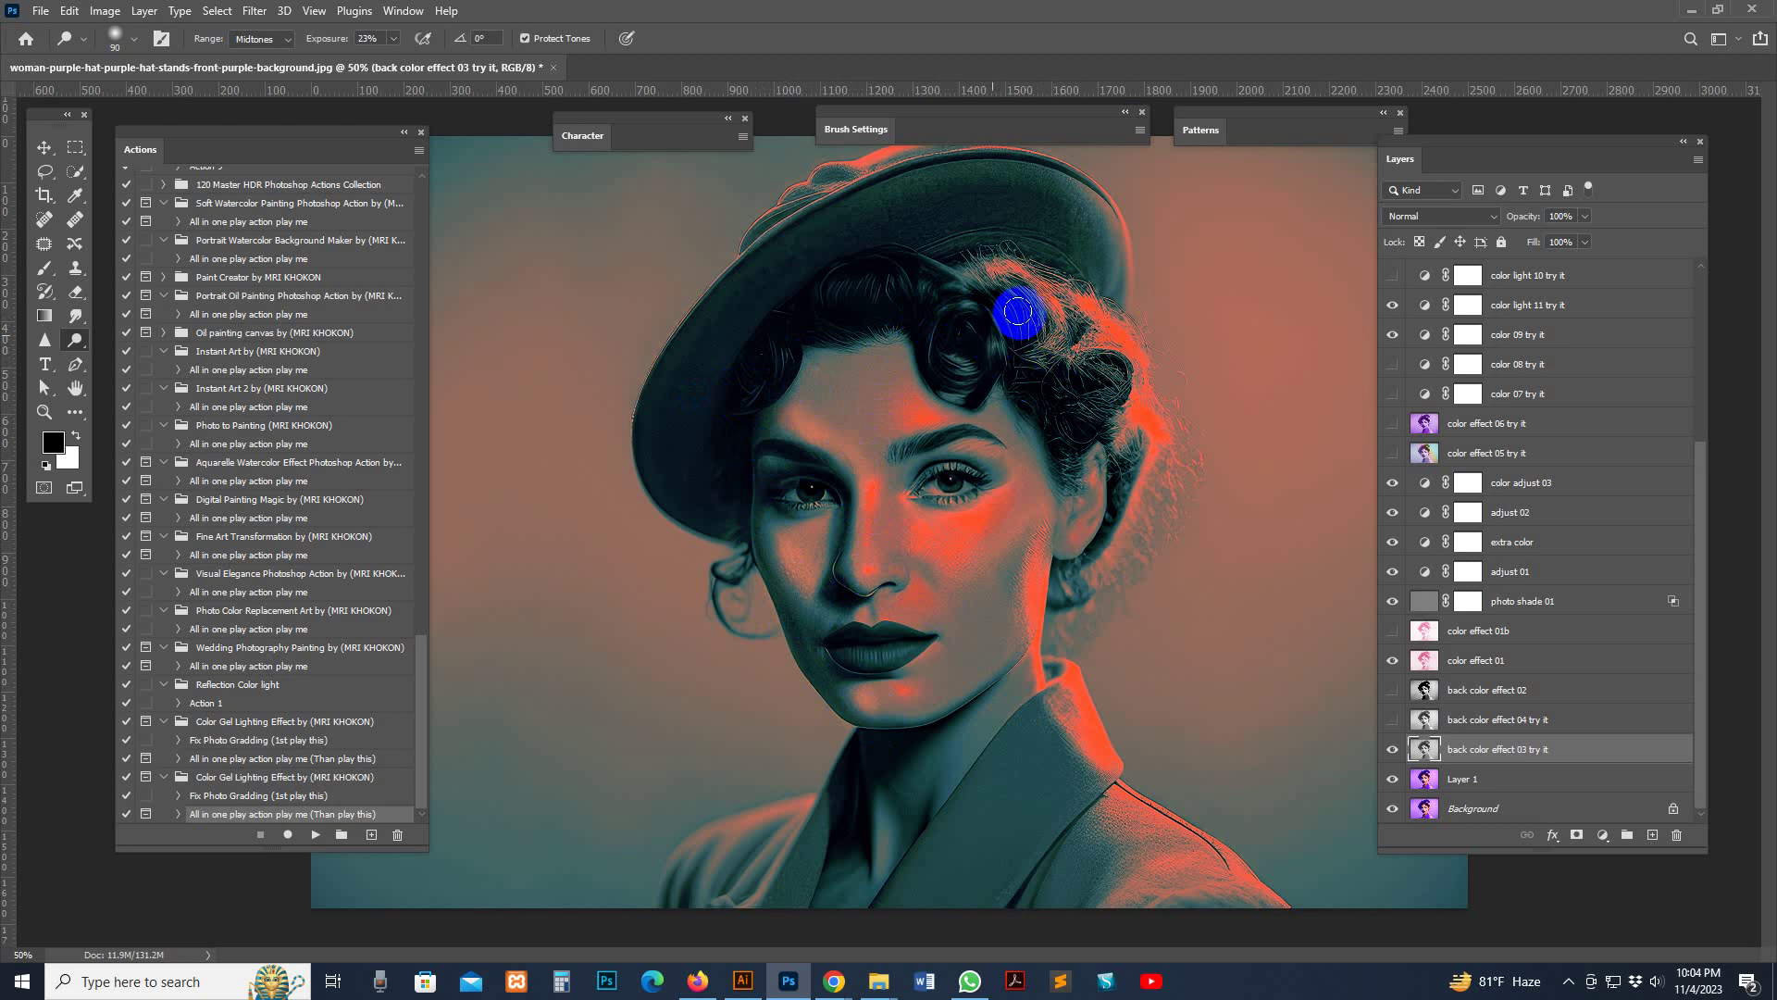
Close the purple-hat image without saving and open the recent photo of the blonde pinup-style woman
left_click(554, 68)
left_click(862, 366)
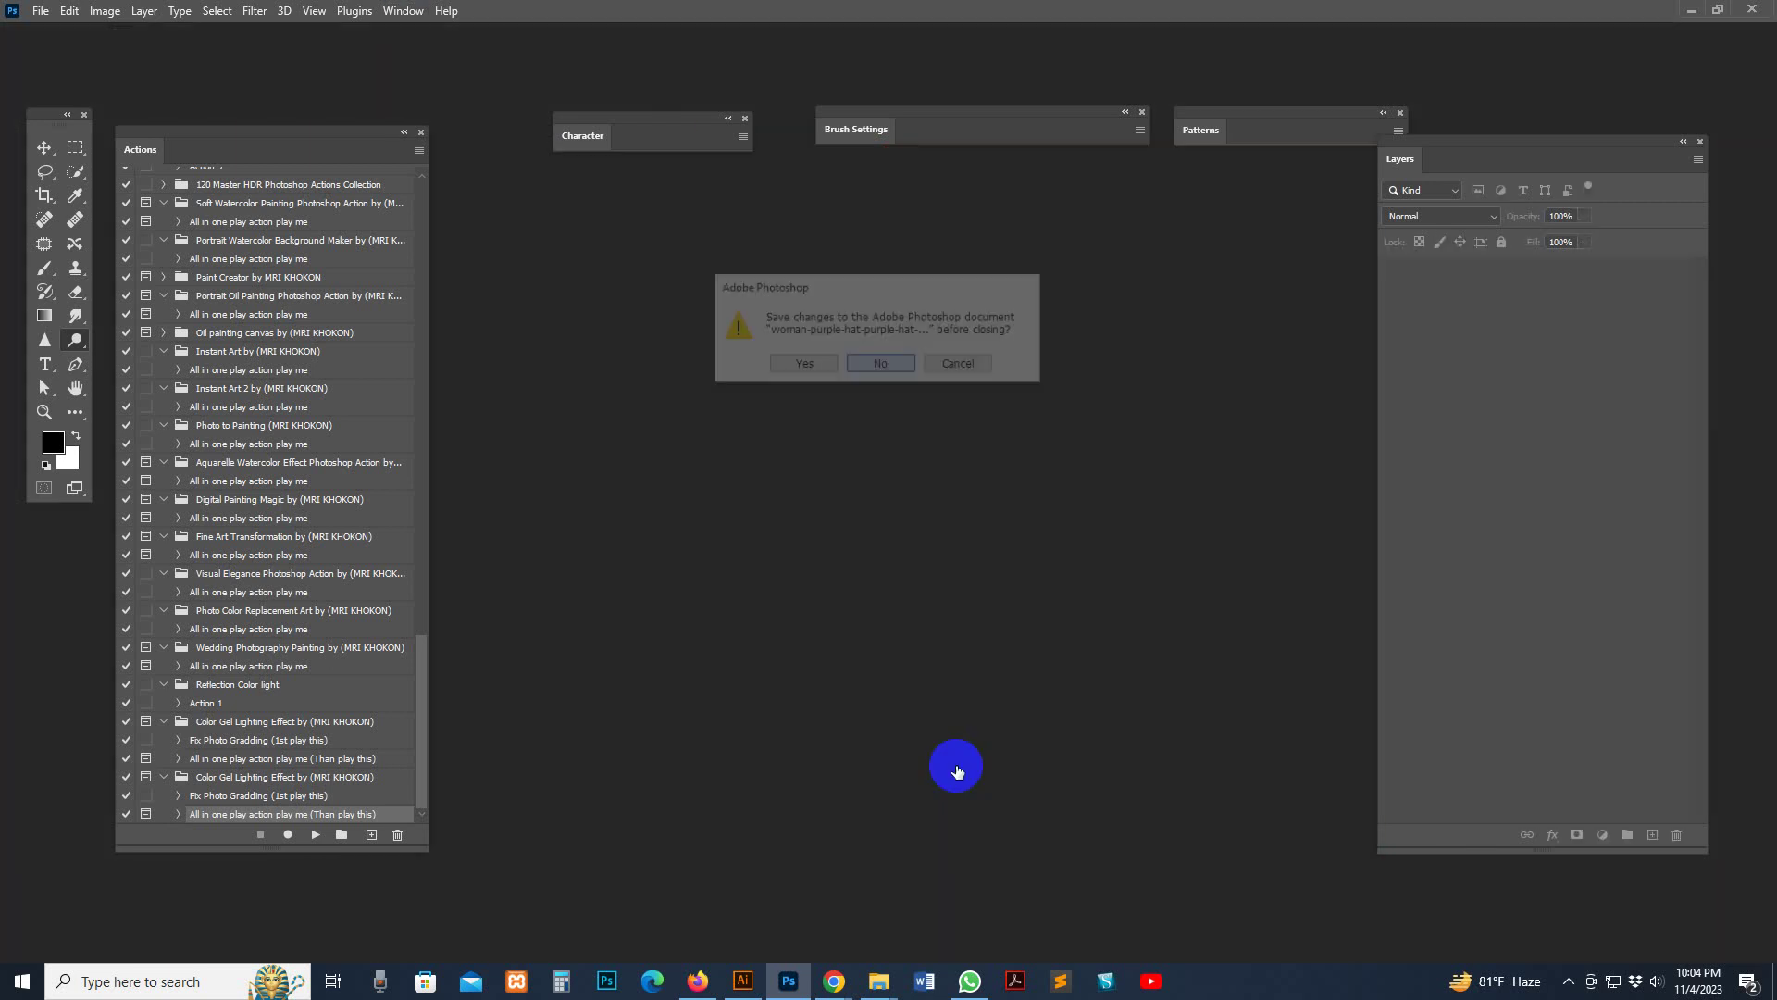
left_click(805, 897)
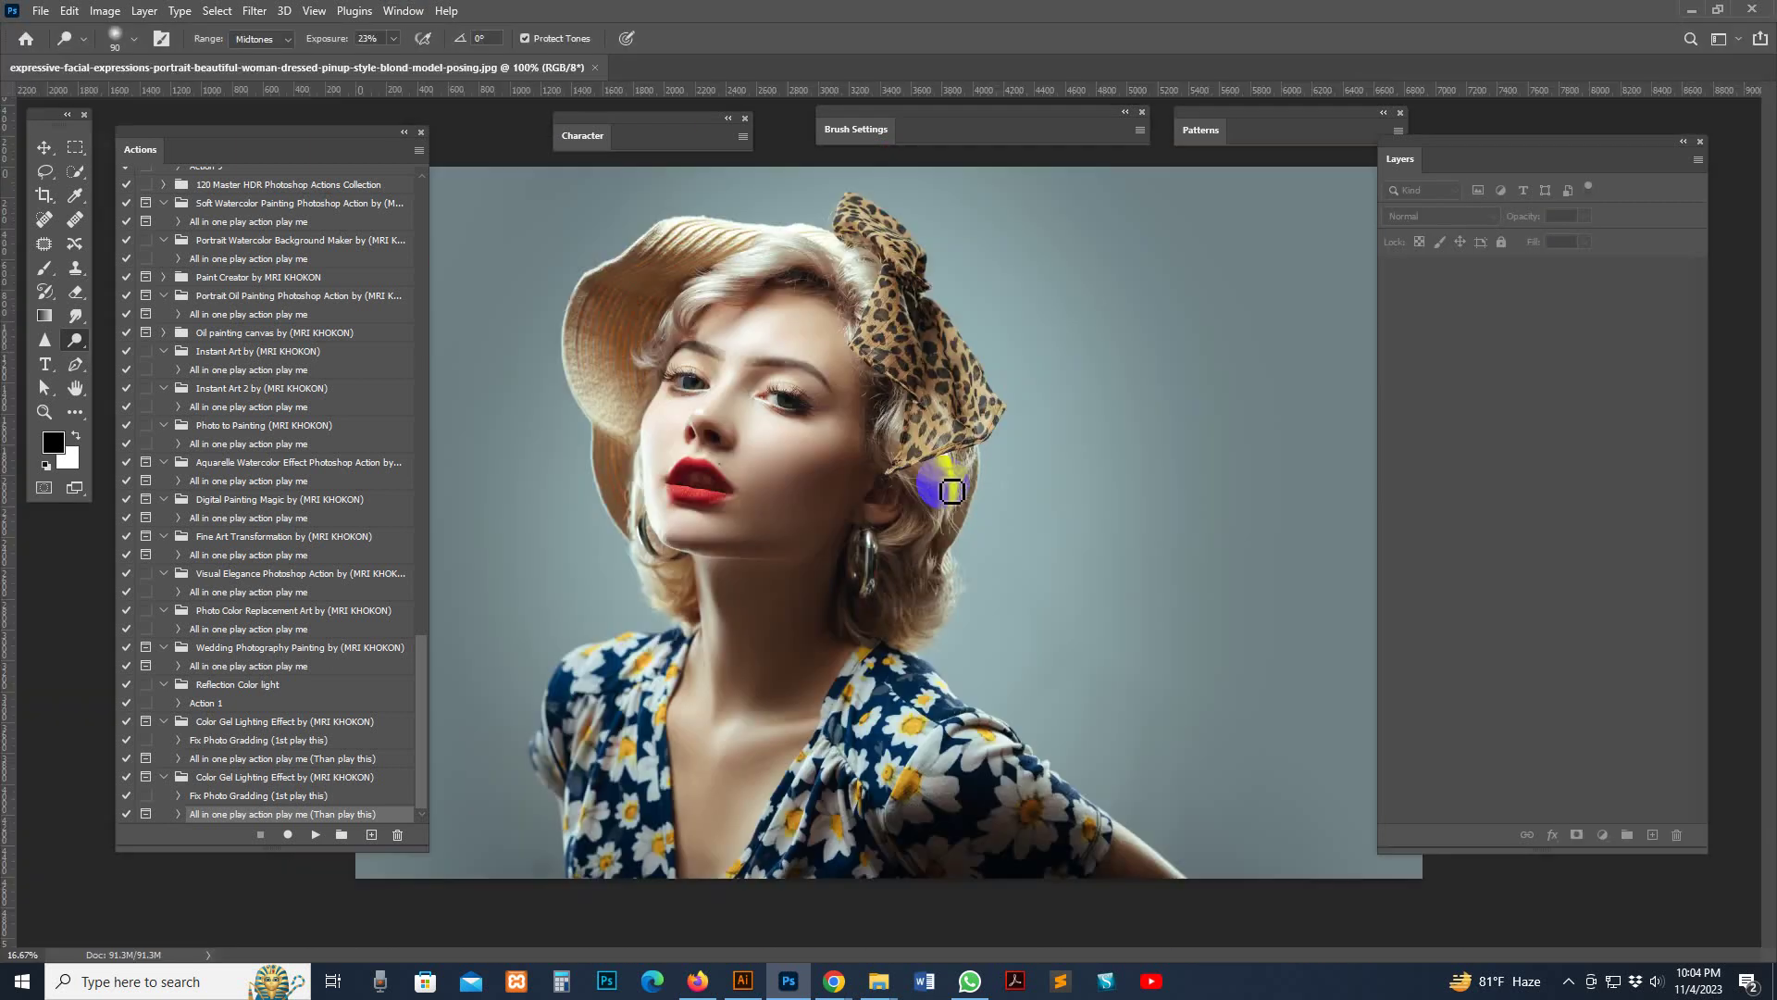
Resize the blonde woman photo to a width of 2500 pixels
left_click(105, 10)
left_click(132, 148)
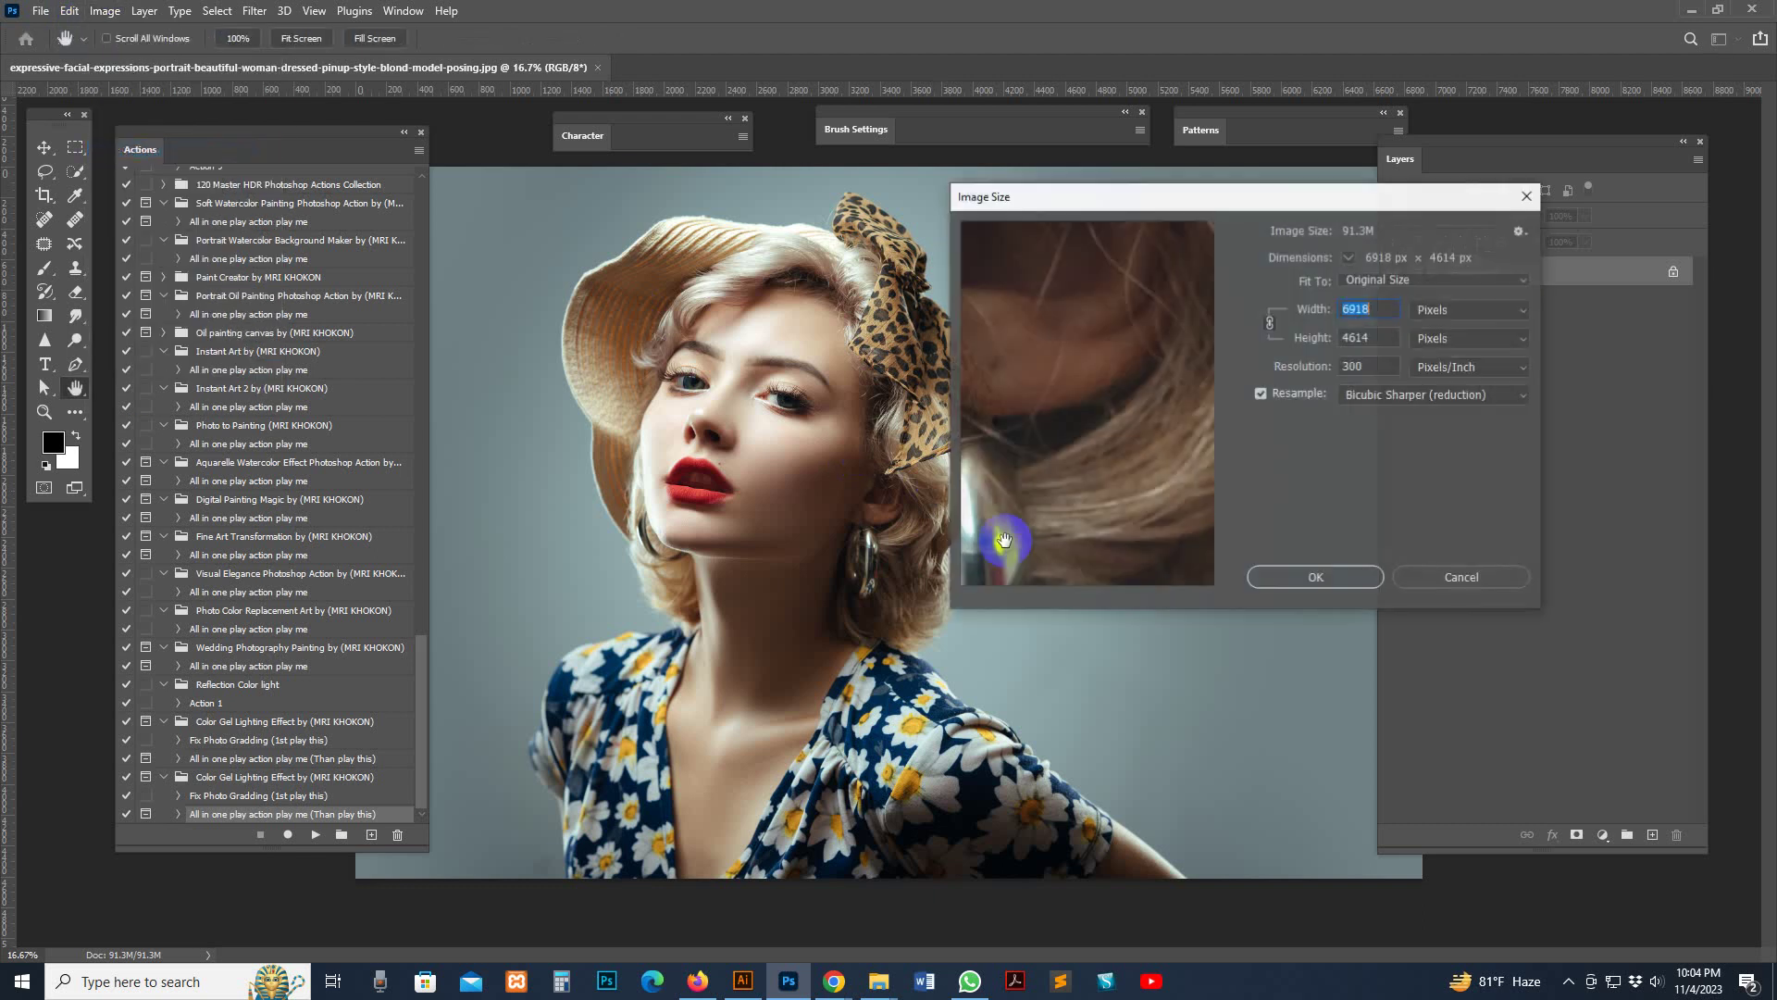
type("2500")
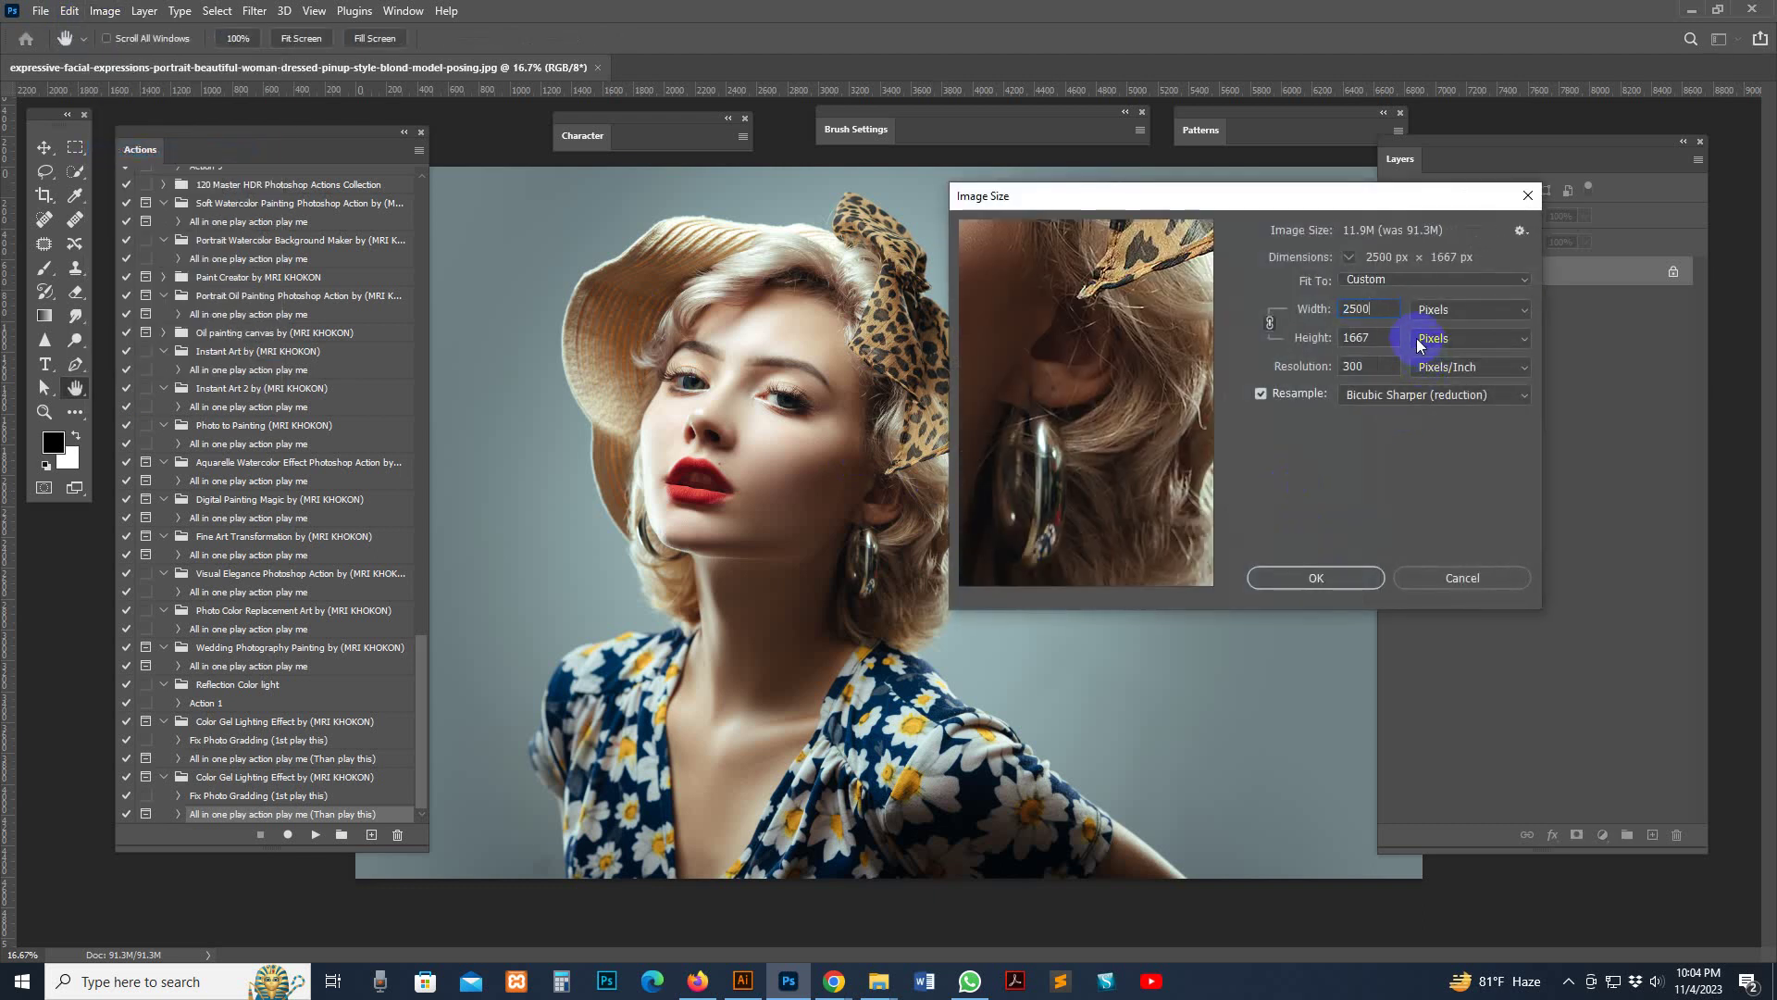
key("Return")
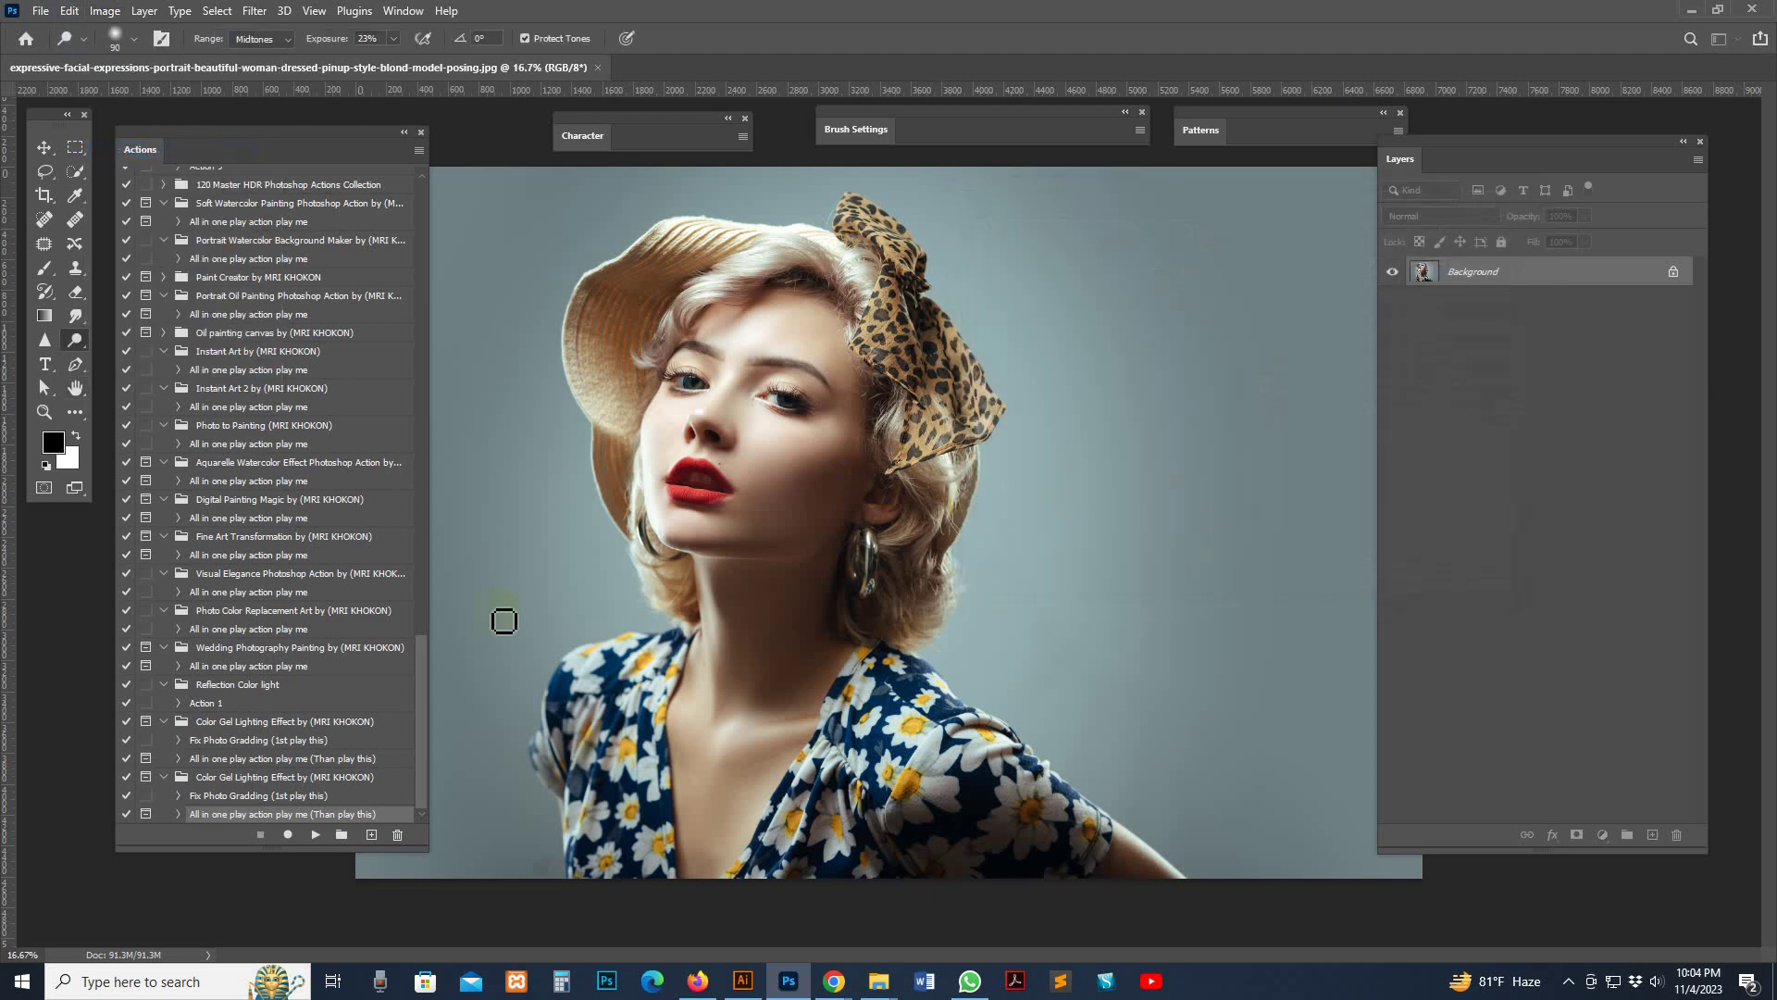
key("o")
Run the Fix Photo Gradding (1st play this) action on the blonde woman photo and accept its HDR Toning settings
left_click(287, 798)
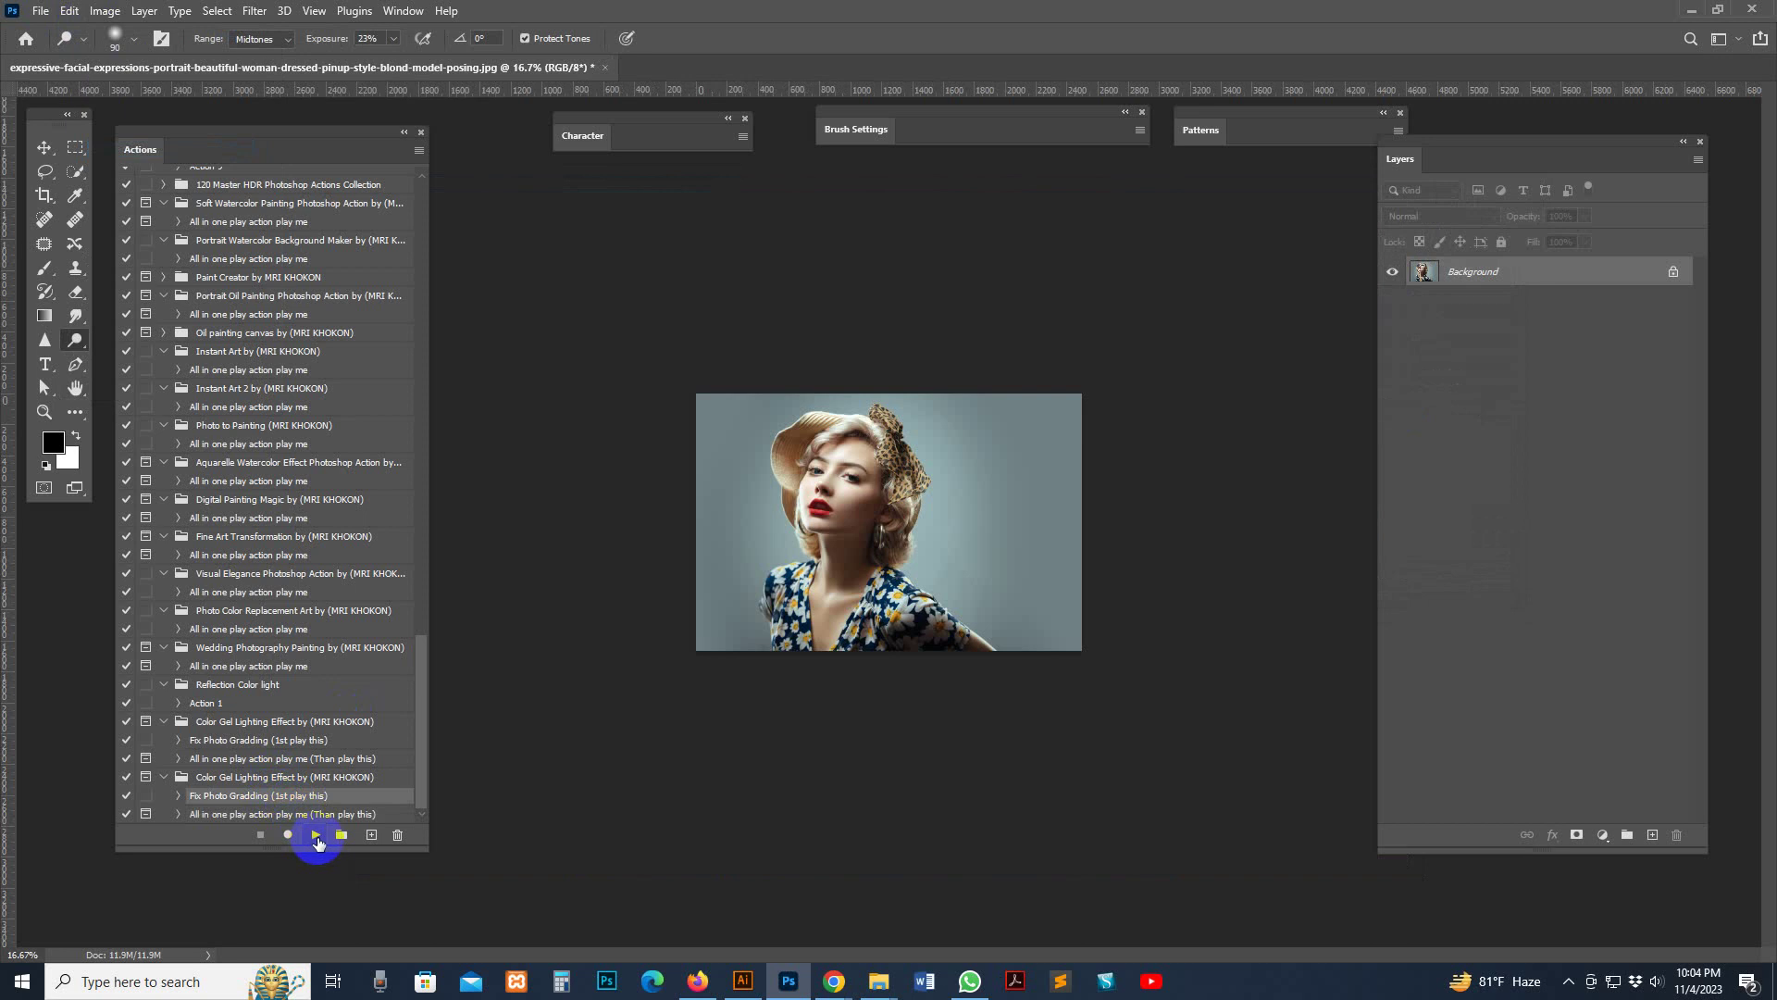
left_click(282, 803)
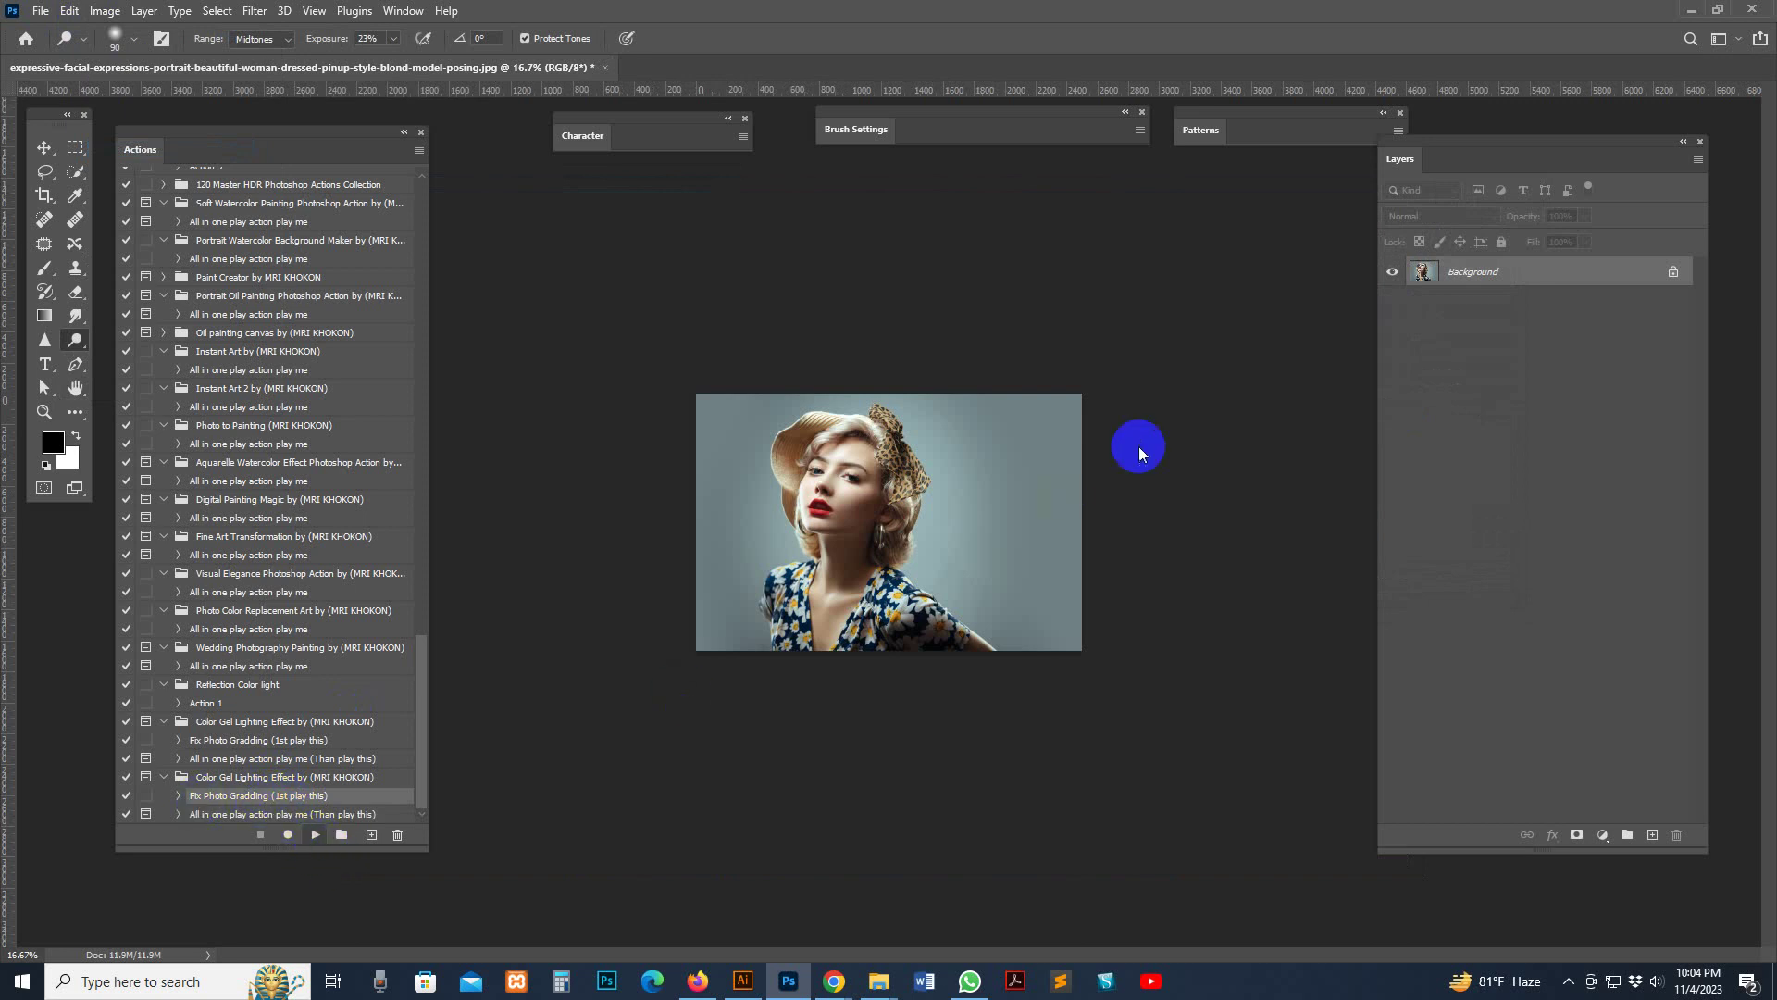
left_click(1414, 266)
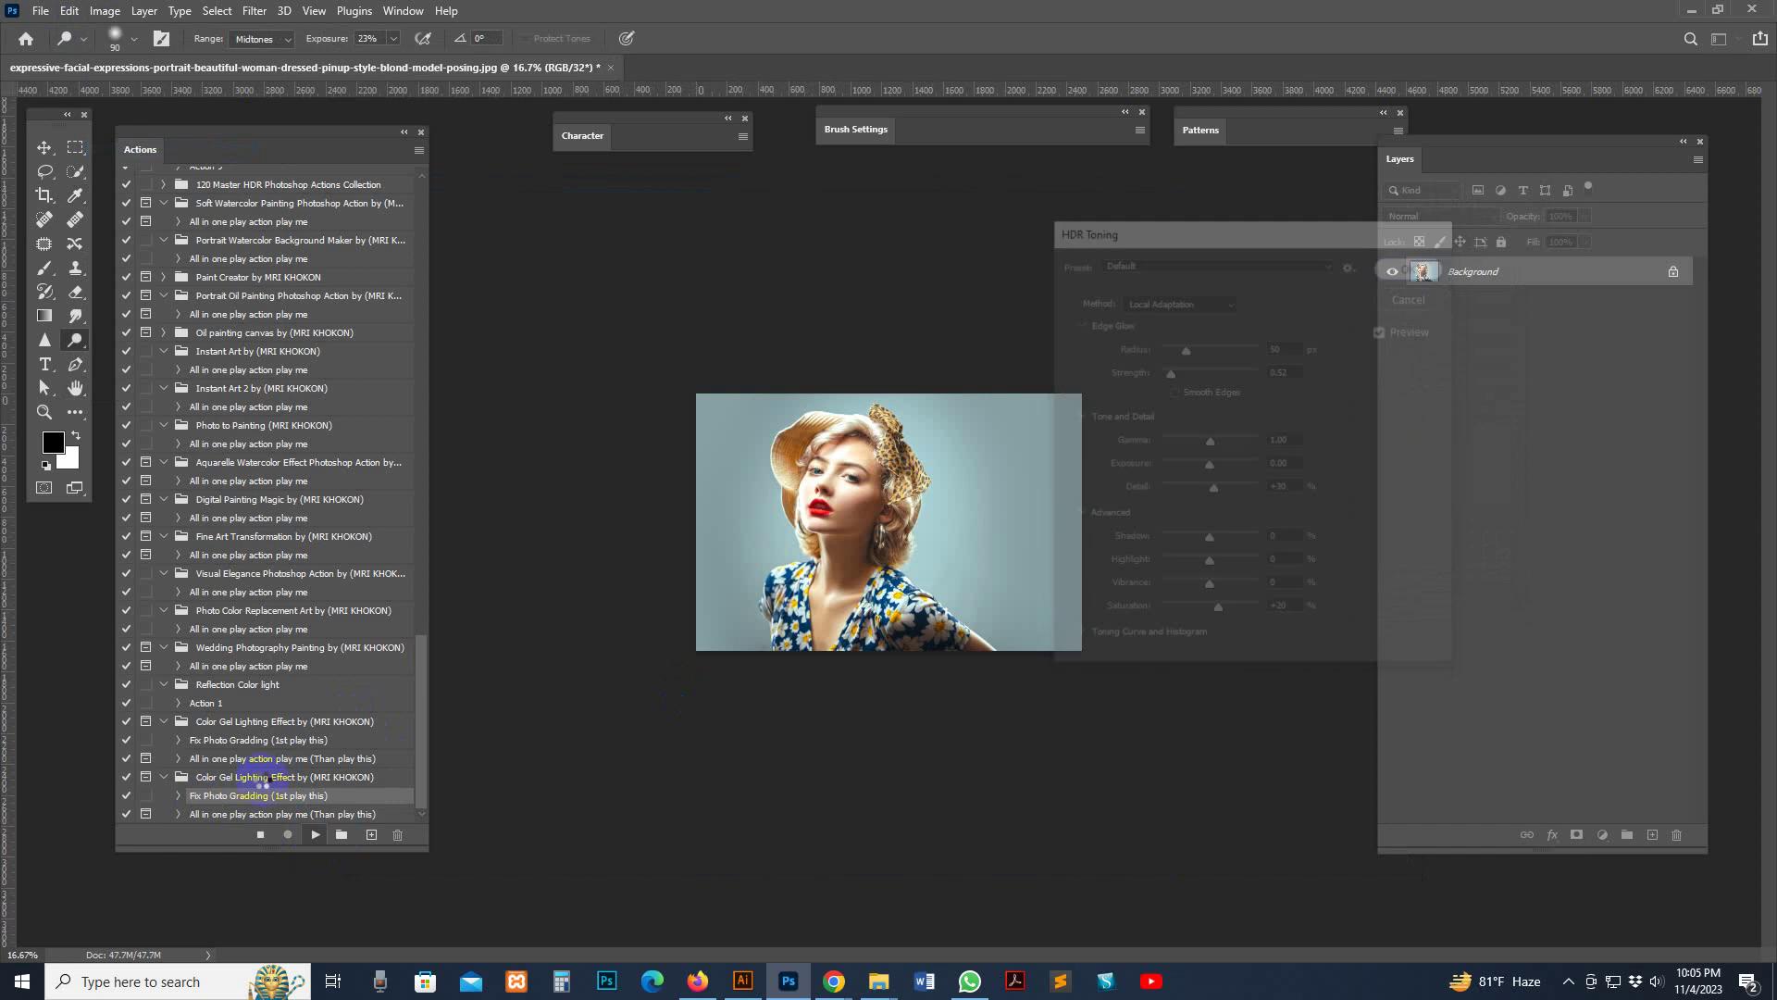
Run the All in one play action play me (Than play this) action on the blonde woman photo and dismiss its closing message
left_click(266, 816)
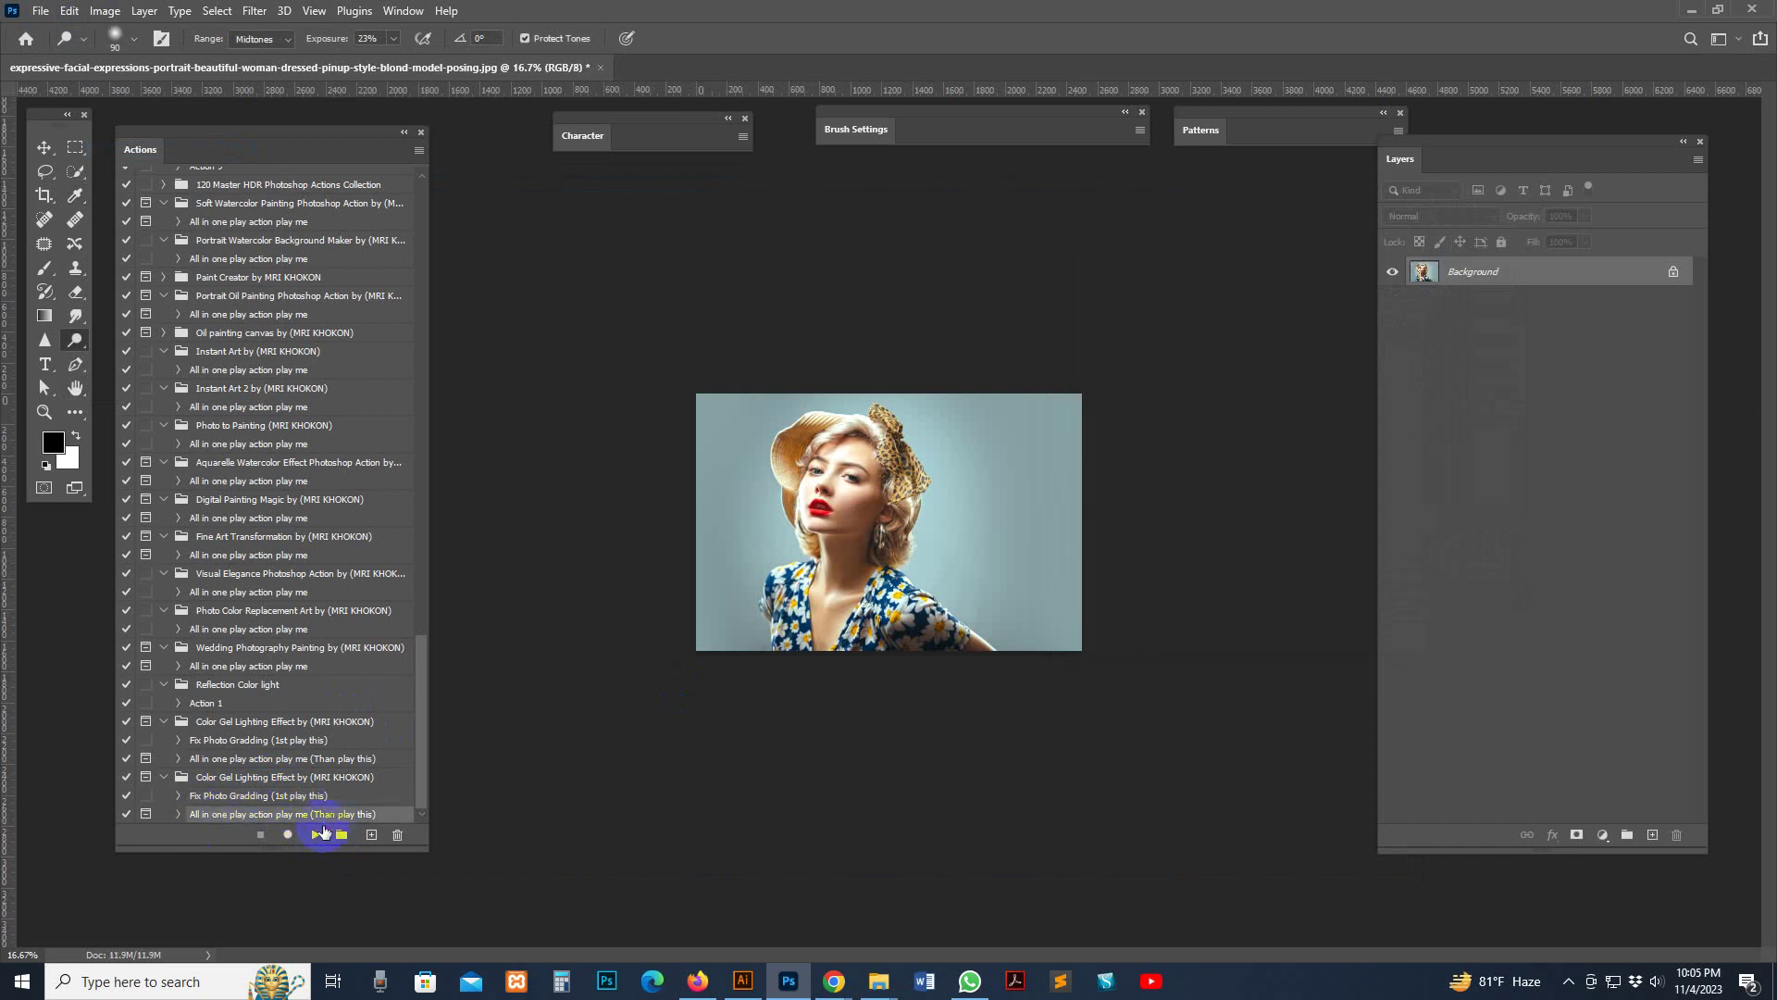
left_click(318, 835)
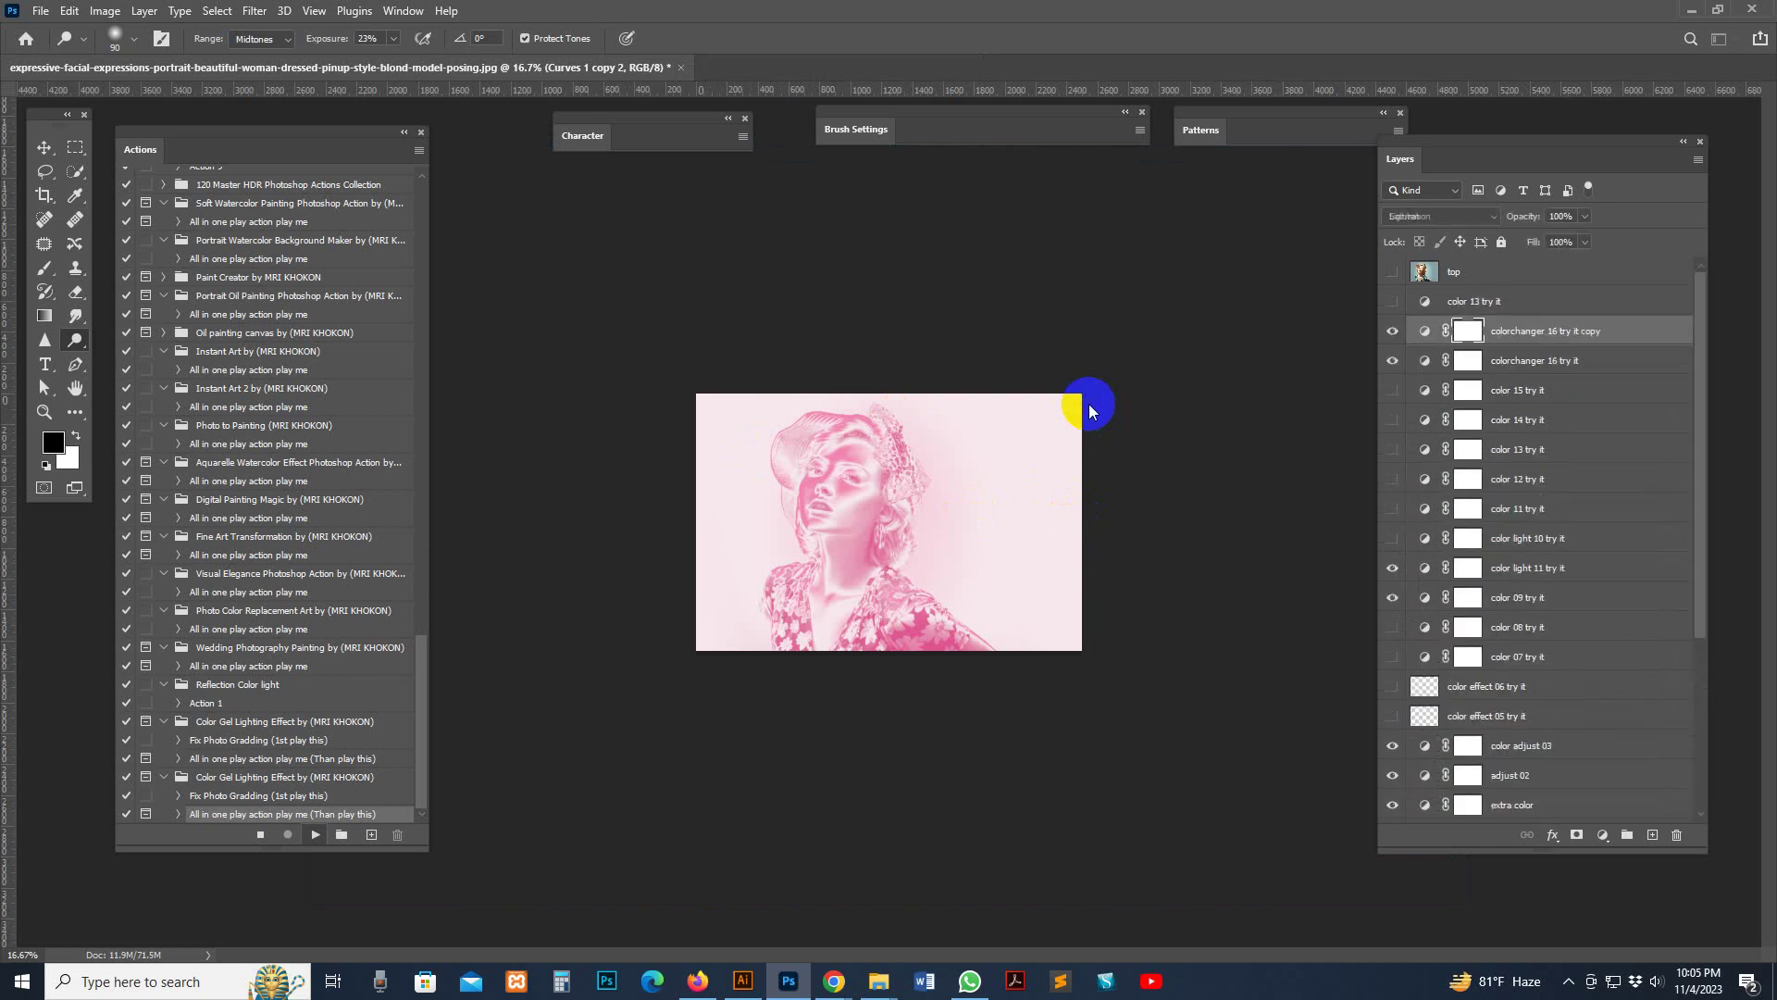
left_click(1072, 449)
key("z")
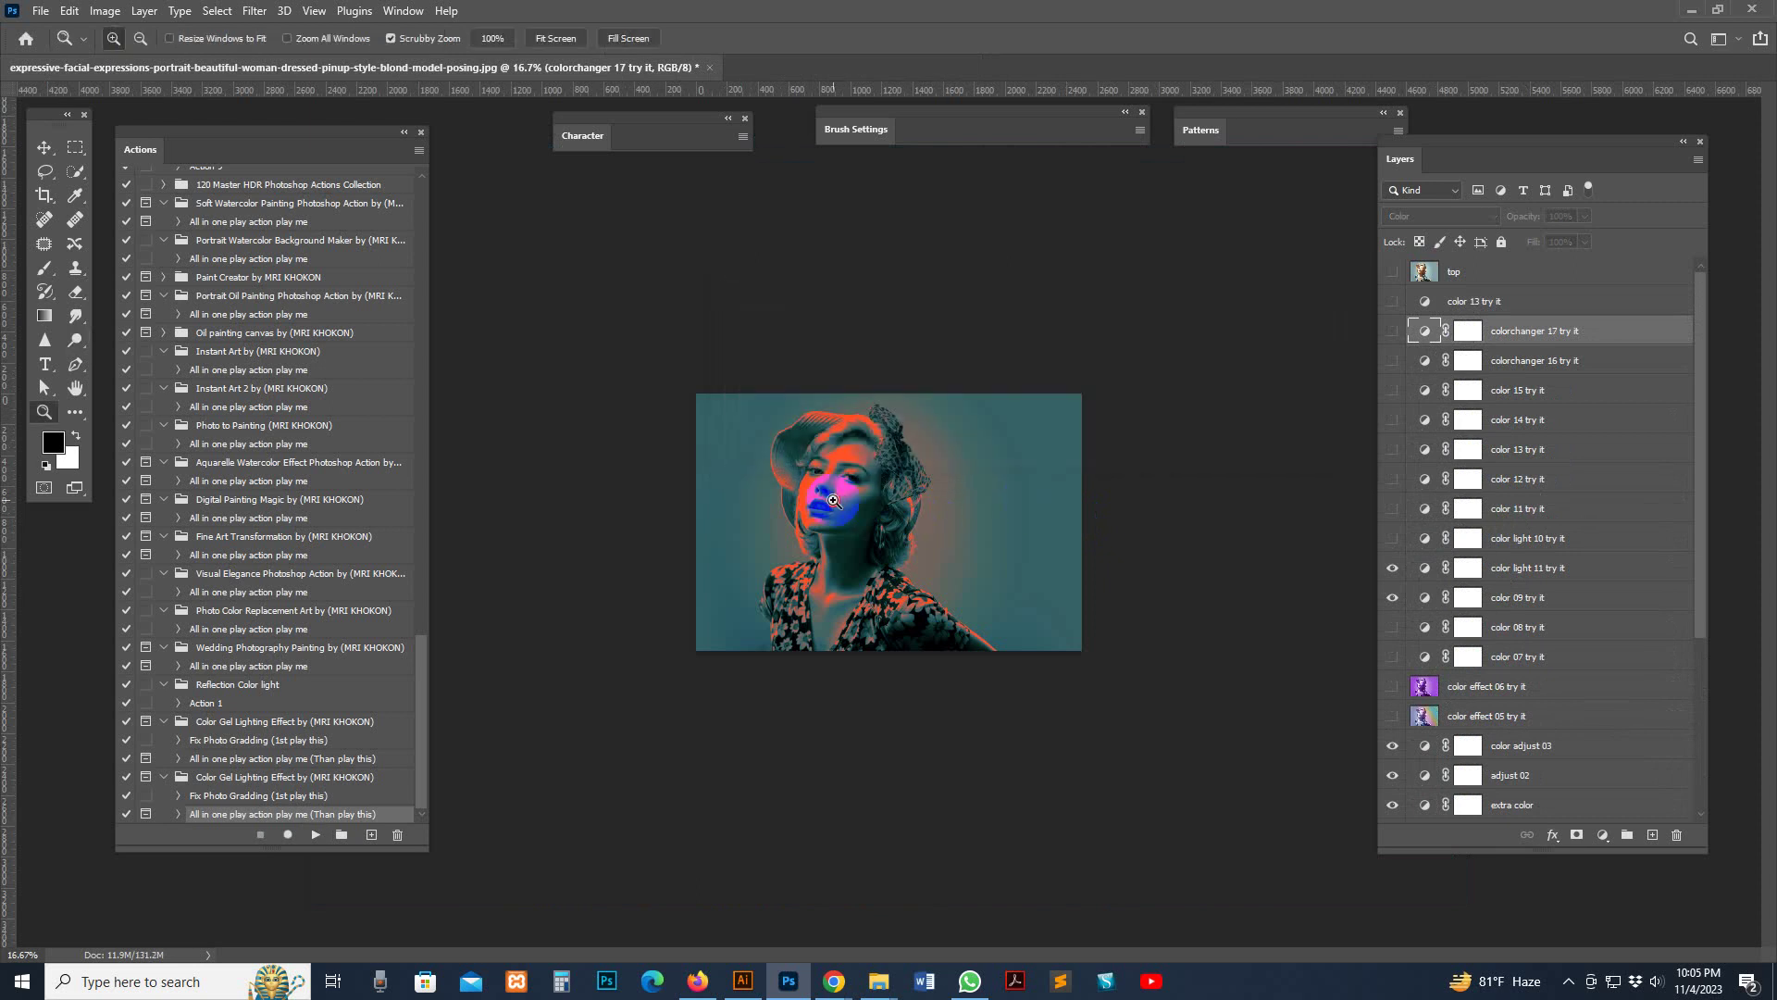
left_click(833, 379)
left_click(755, 398)
left_click(838, 416)
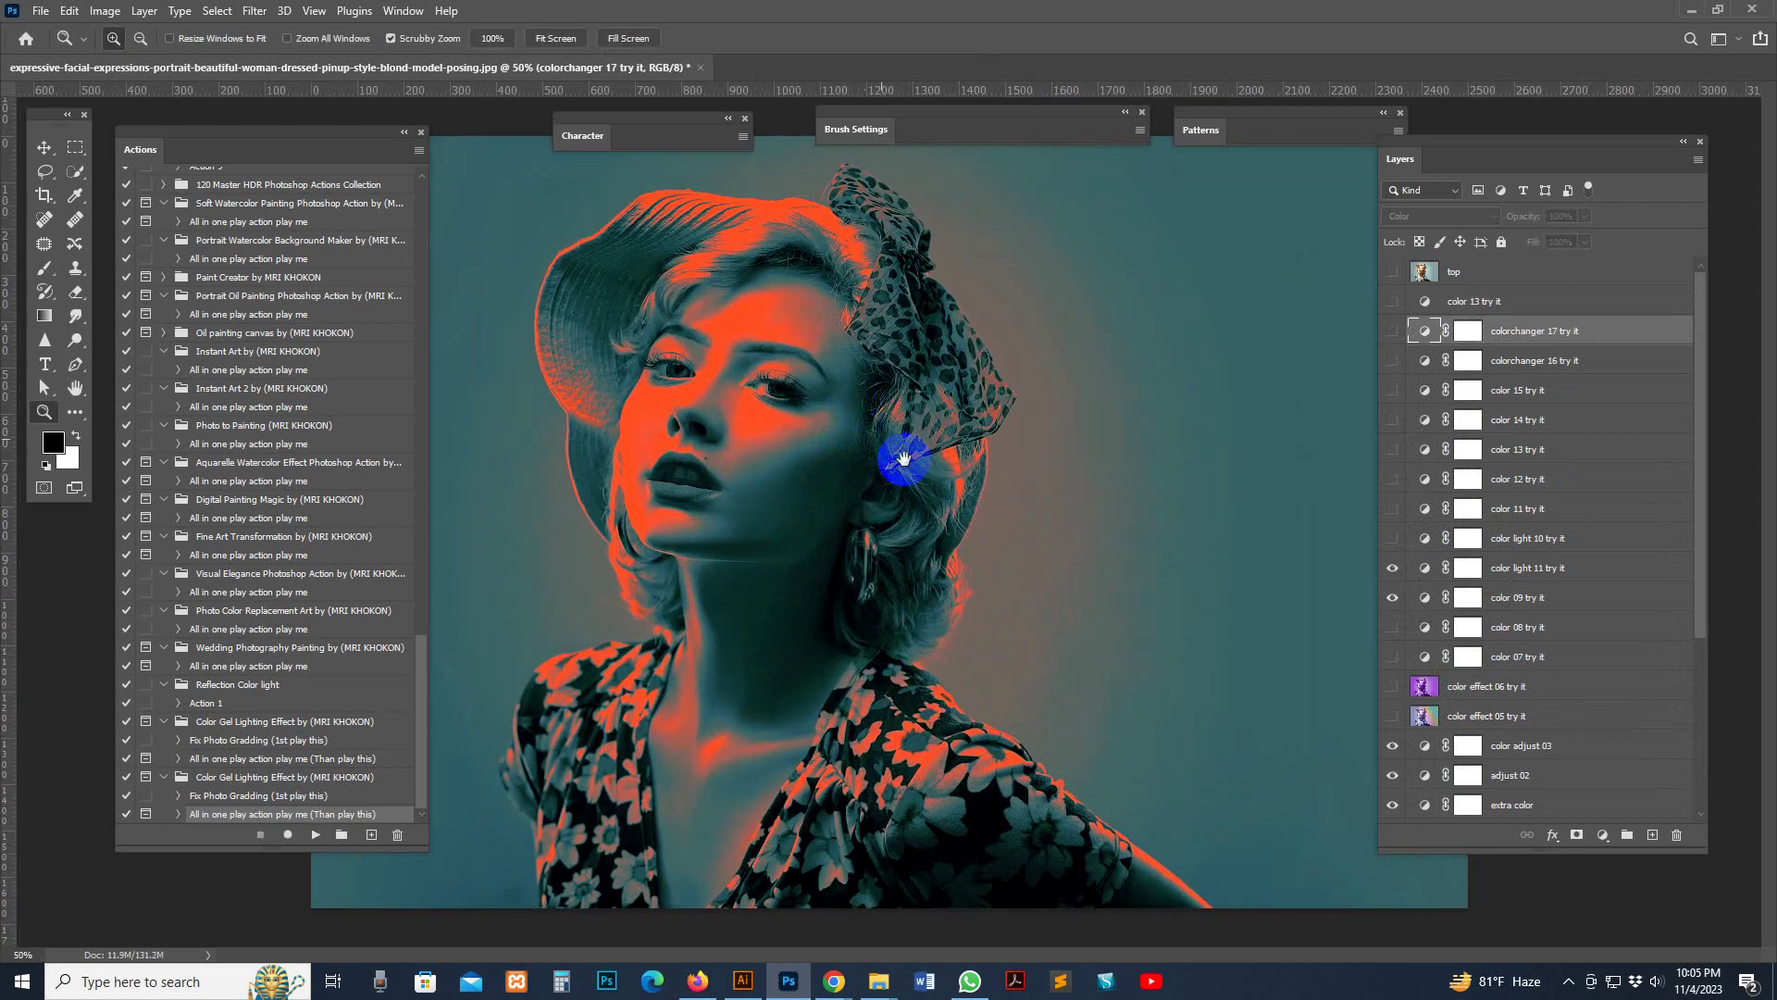